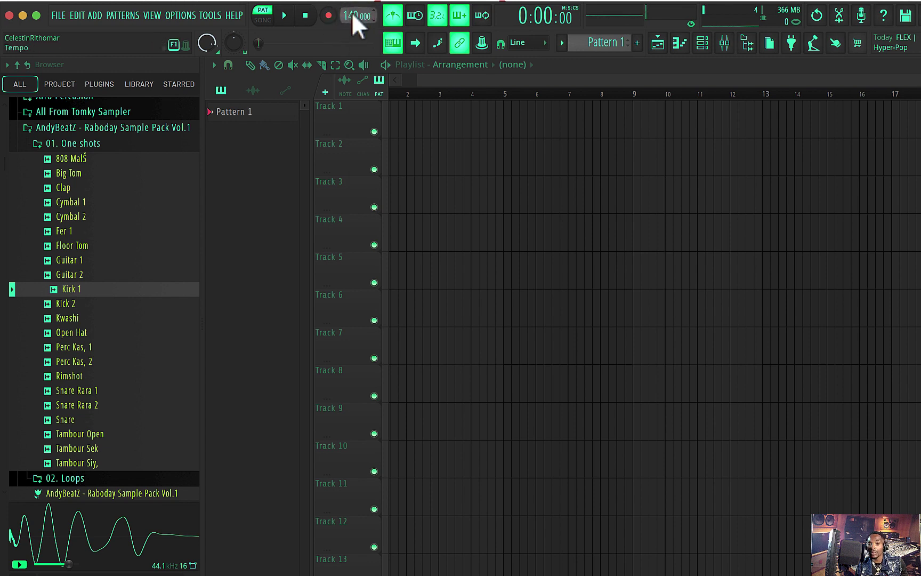
Set the project tempo to 134 BPM.
right_click(352, 16)
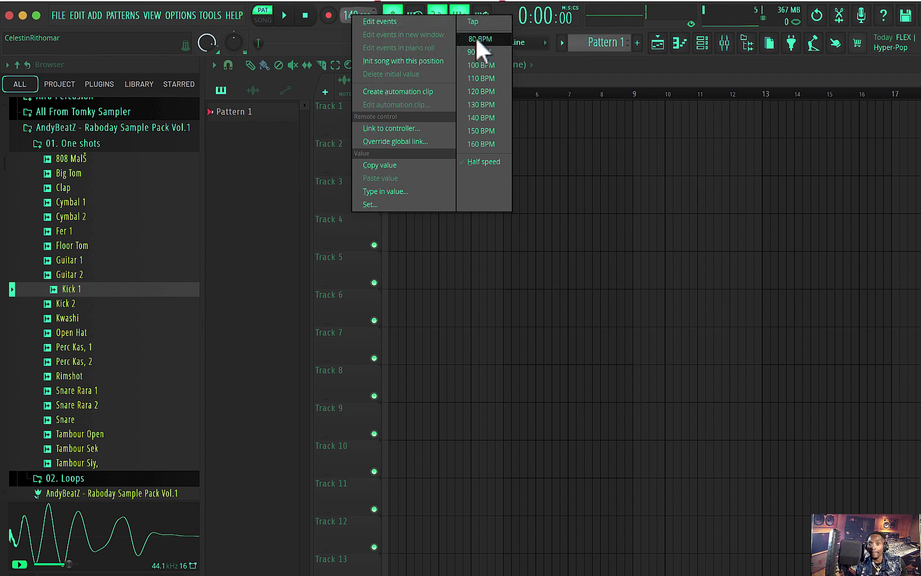
click(482, 104)
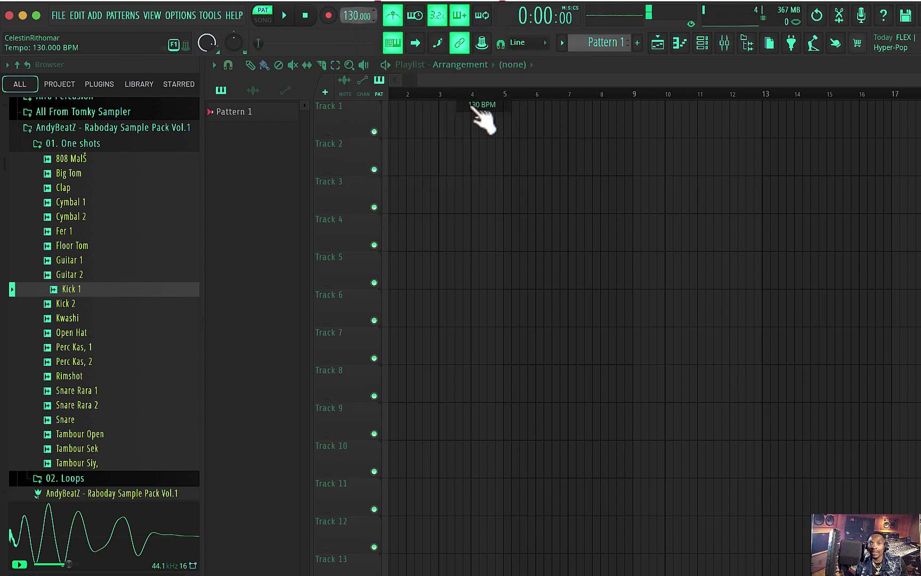
drag(356, 16, 357, 12)
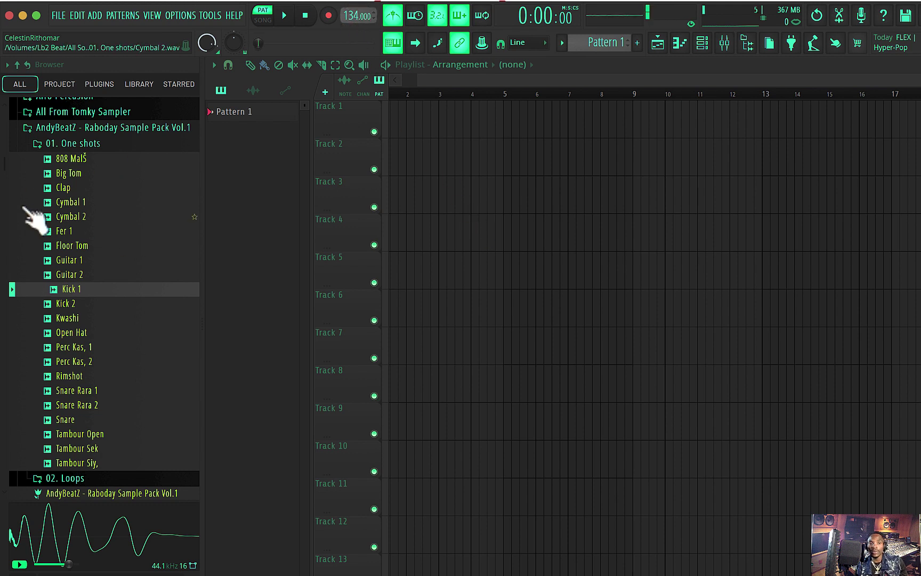
Open the channel rack and preview the Big Tom one-shot from the Raboday sample pack.
click(703, 42)
click(81, 204)
click(75, 172)
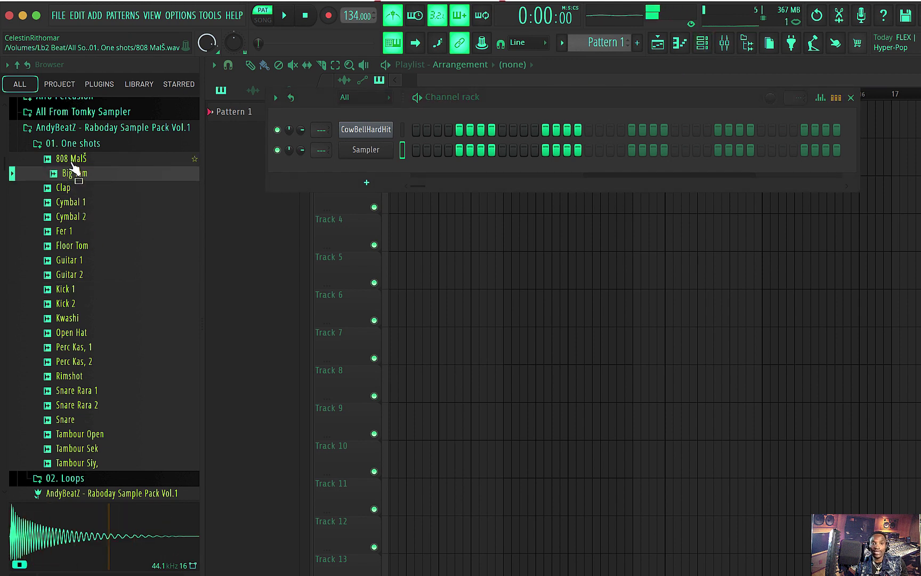
scroll(80, 184, down, 2)
scroll(80, 188, up, 1)
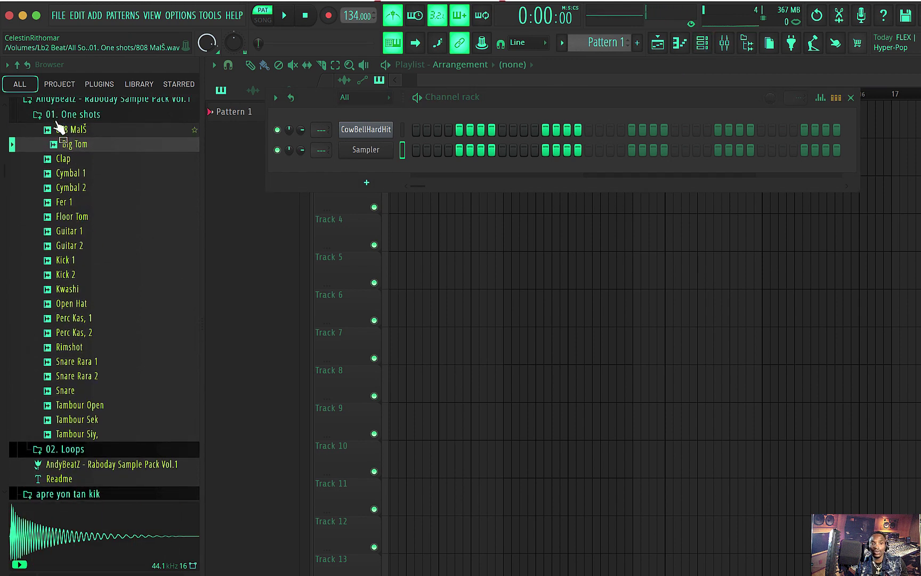
drag(155, 217, 163, 238)
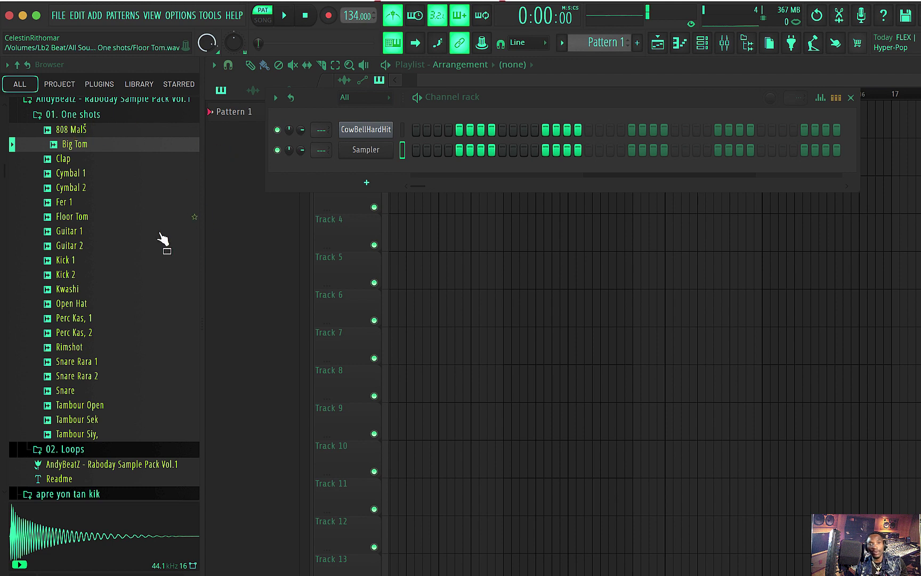
Audition the cymbal, tom, kick, percussion and rimshot samples in the 01. One shots folder, ending on Kick 1.
scroll(117, 221, down, 1)
key(Up)
key(Up)
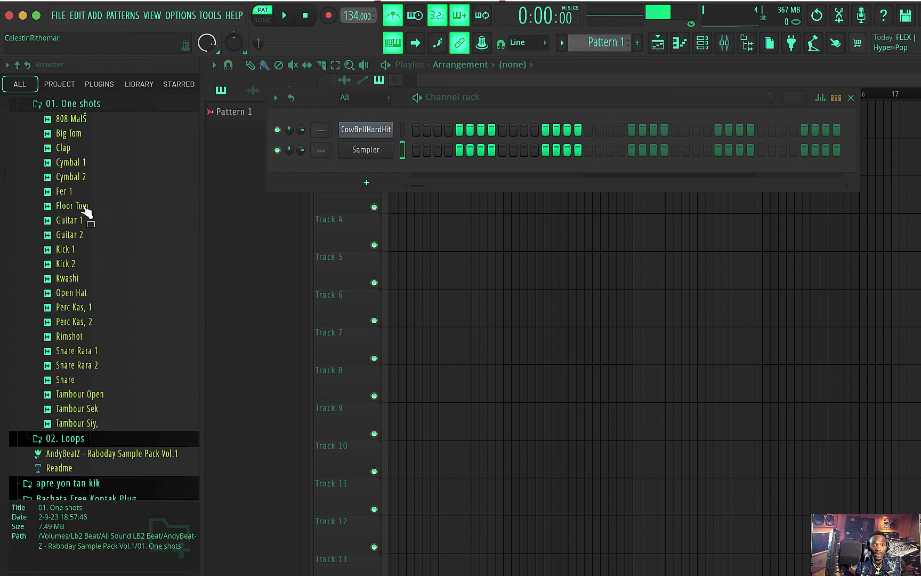
key(Down)
key(Down)
key(Up)
key(Down)
key(Down)
key(Down)
key(Down)
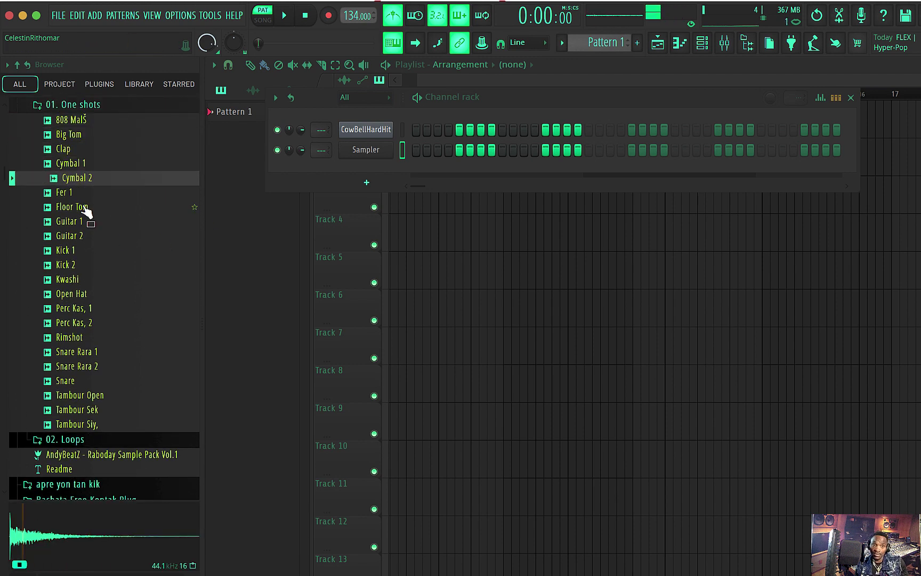
key(Up)
key(Up)
key(Up)
key(Down)
key(Down)
key(Down)
key(Down)
key(Down)
key(Down)
key(Down)
key(Down)
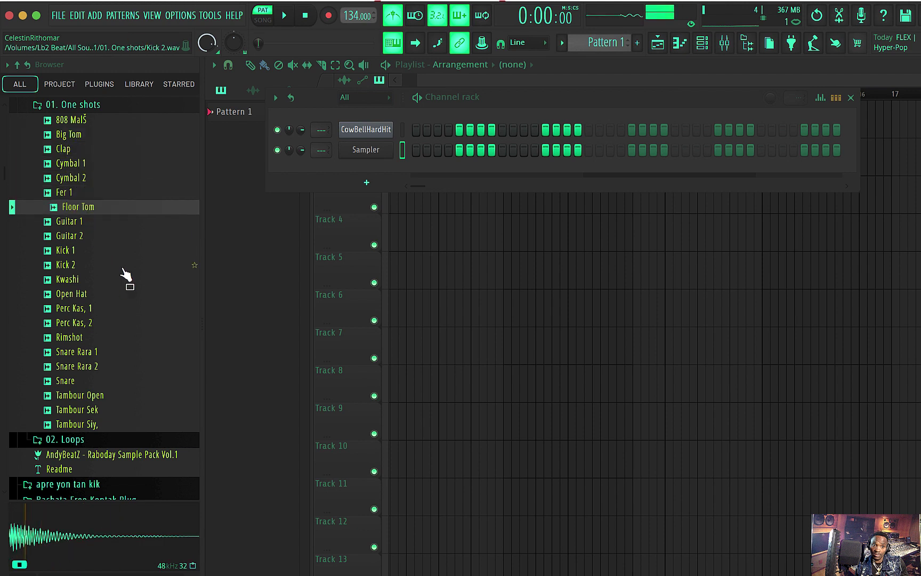
key(Down)
key(Down)
key(Up)
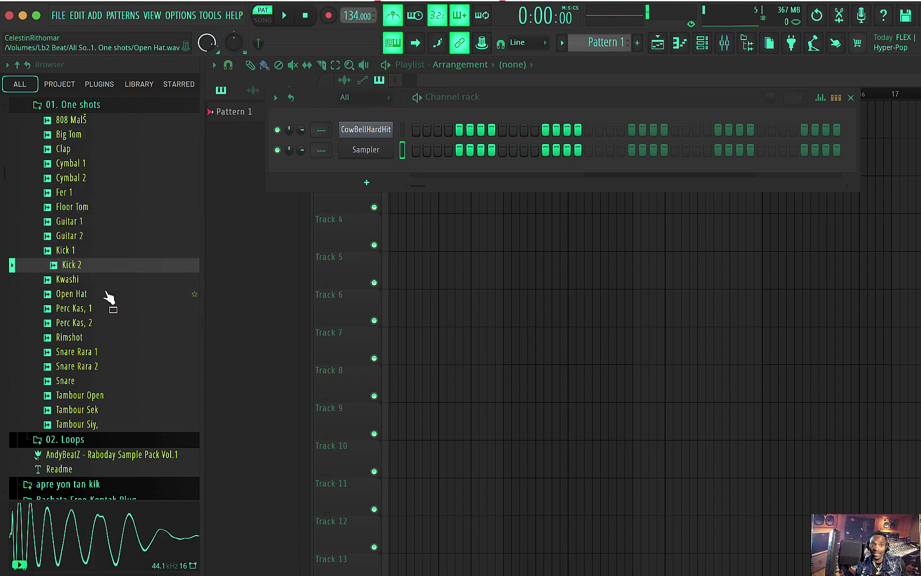
key(Up)
key(Down)
key(Down)
key(Down)
key(Down)
key(Down)
key(Down)
key(Down)
key(Up)
key(Up)
key(Up)
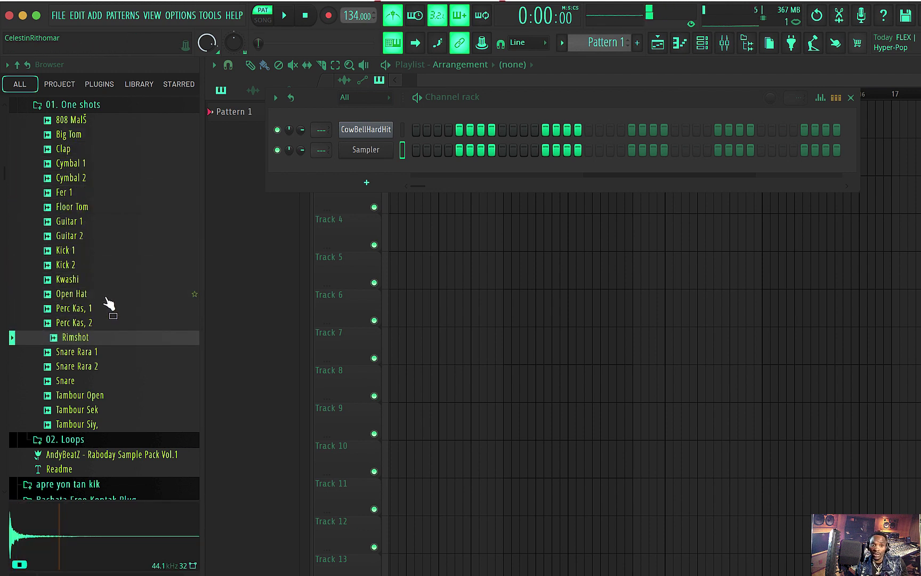
key(Down)
key(Down)
key(Down)
key(Up)
key(Up)
key(Up)
key(Up)
key(Up)
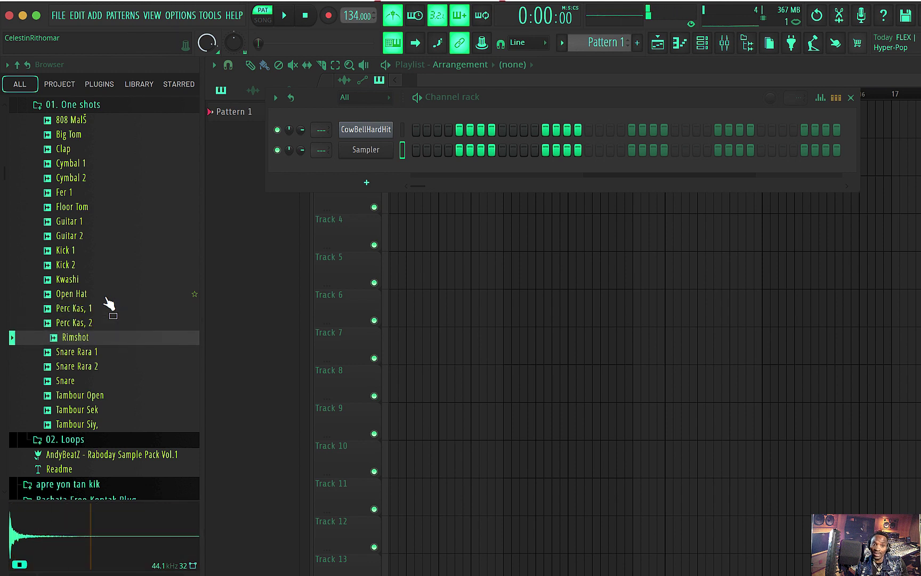
key(Up)
key(Up)
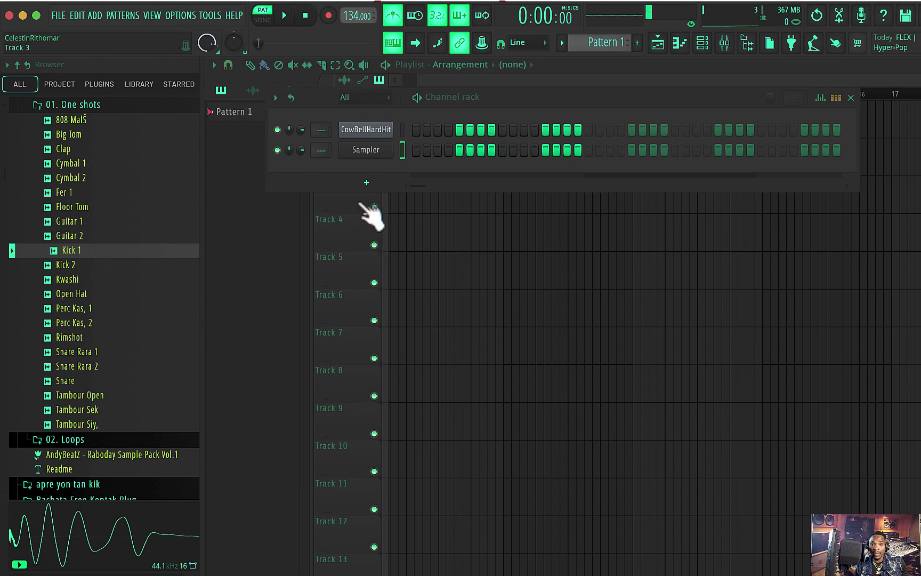
Delete the CowBellHardHit channel and load the Kick 1 sample into a new channel.
right_click(373, 129)
click(418, 286)
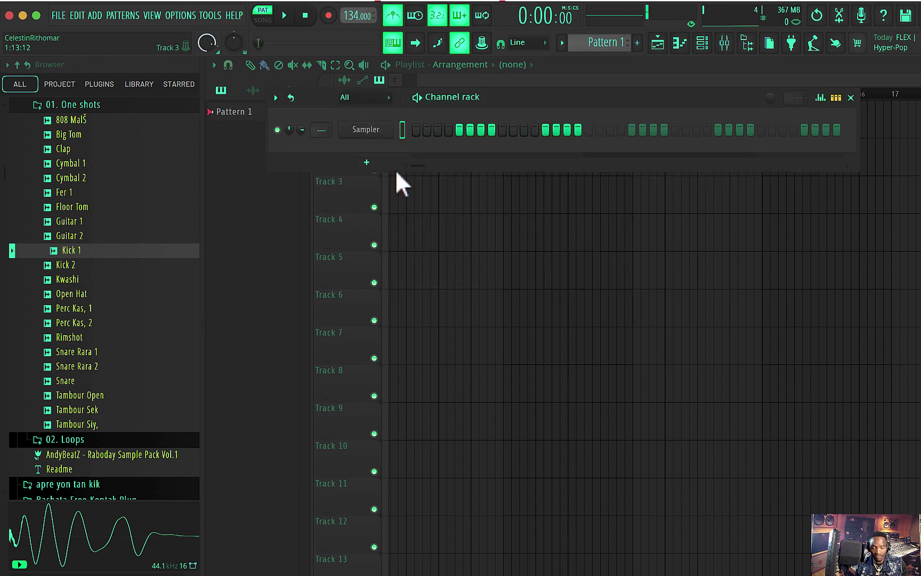
right_click(110, 245)
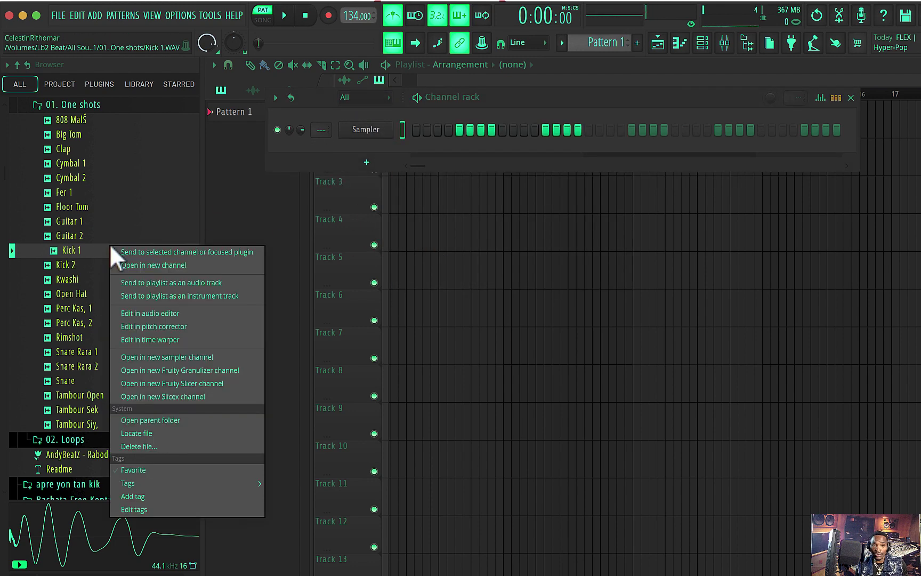
click(167, 264)
Preview the samples from Kick 2 down to Rimshot and load Rimshot into a new channel.
click(83, 265)
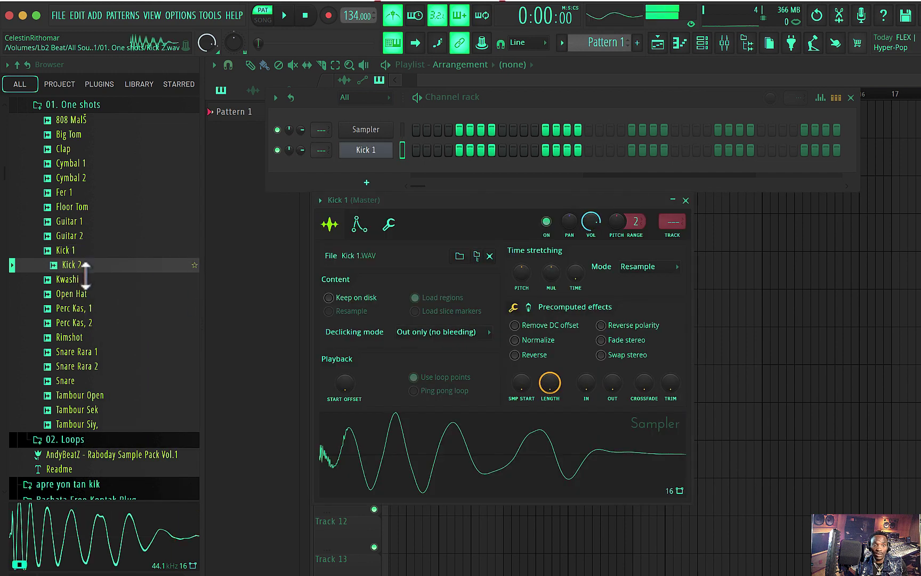
click(84, 294)
click(84, 308)
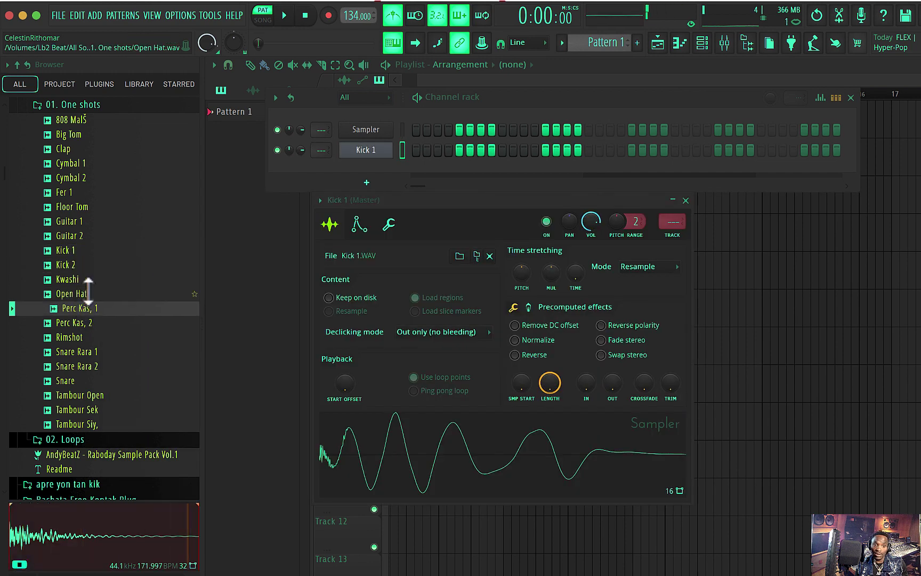
click(86, 323)
click(87, 339)
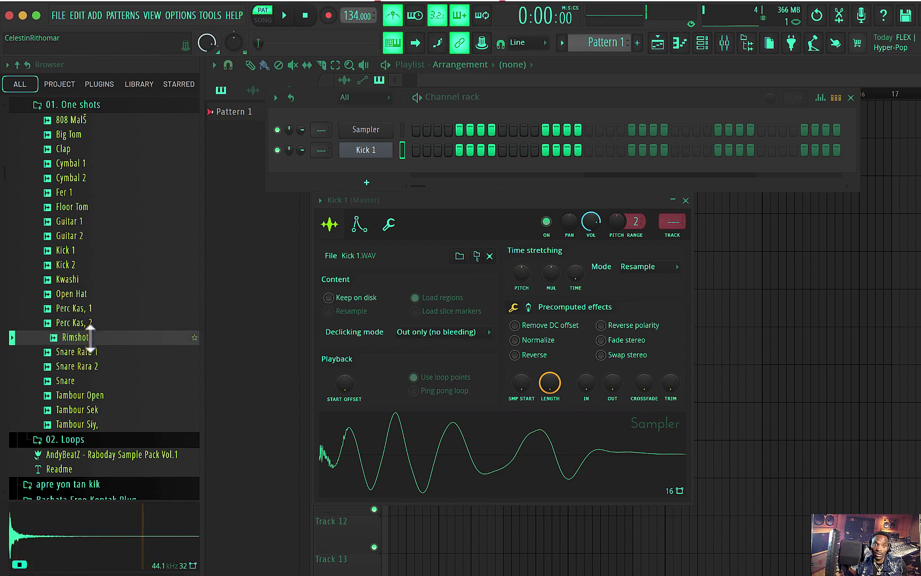
right_click(103, 337)
click(134, 333)
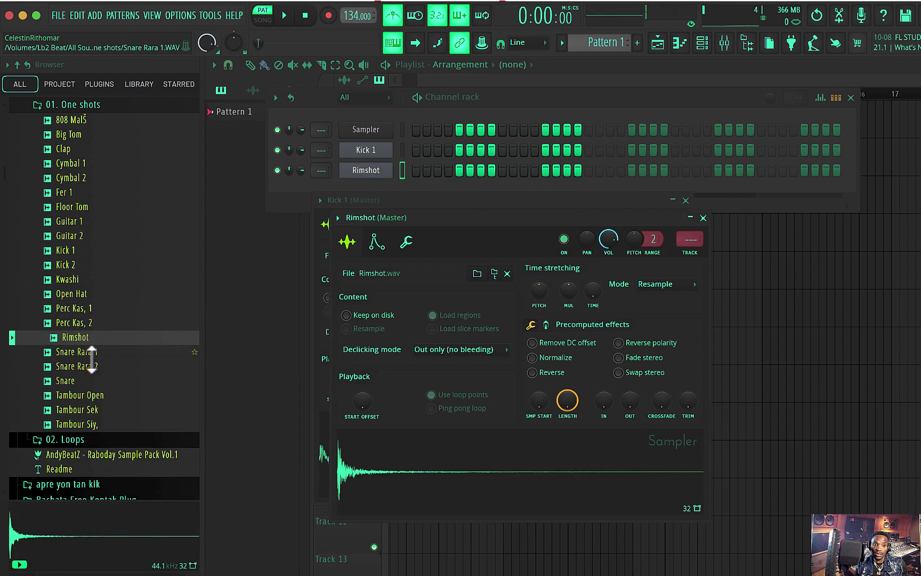
Load the Snare Rara 1 and Snare Rara 2 samples into their own new channels.
click(92, 353)
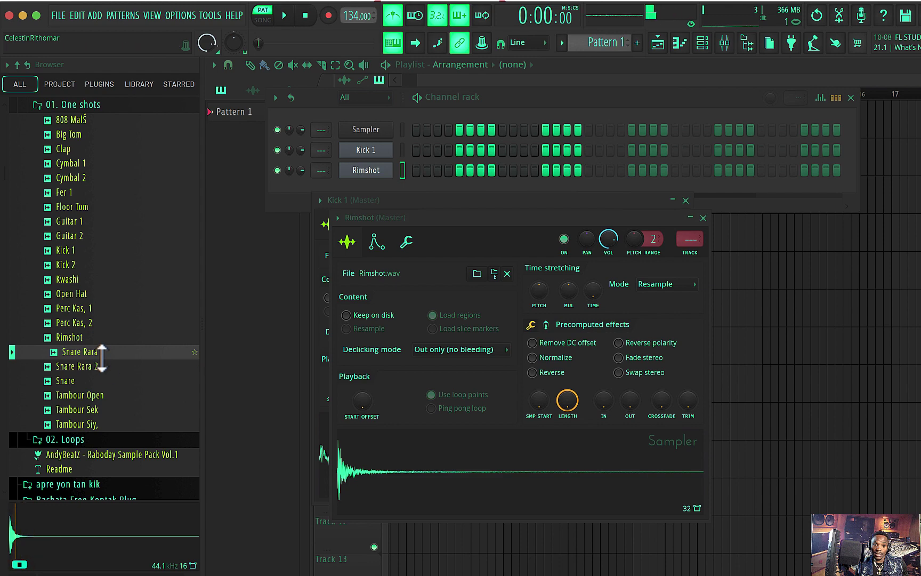
right_click(100, 352)
click(134, 331)
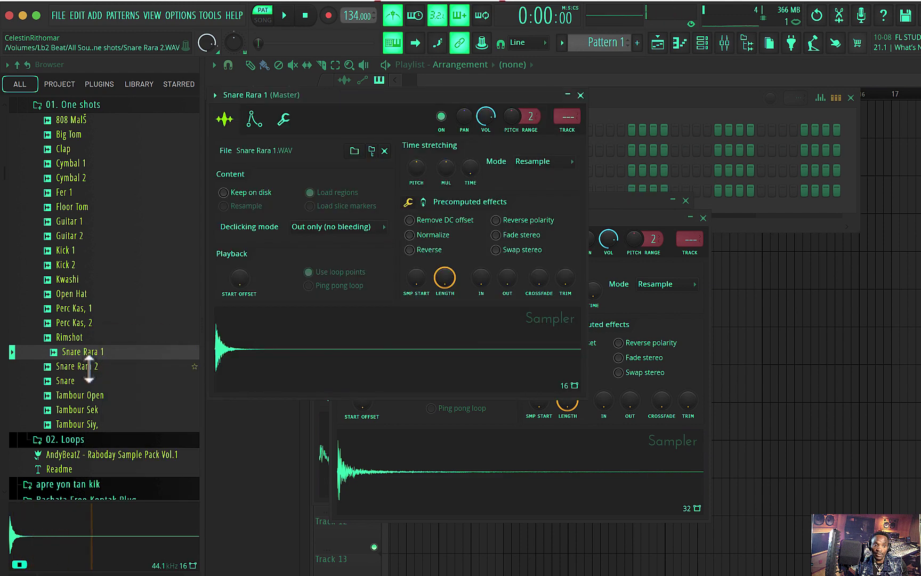
click(88, 367)
click(80, 383)
click(90, 369)
right_click(90, 369)
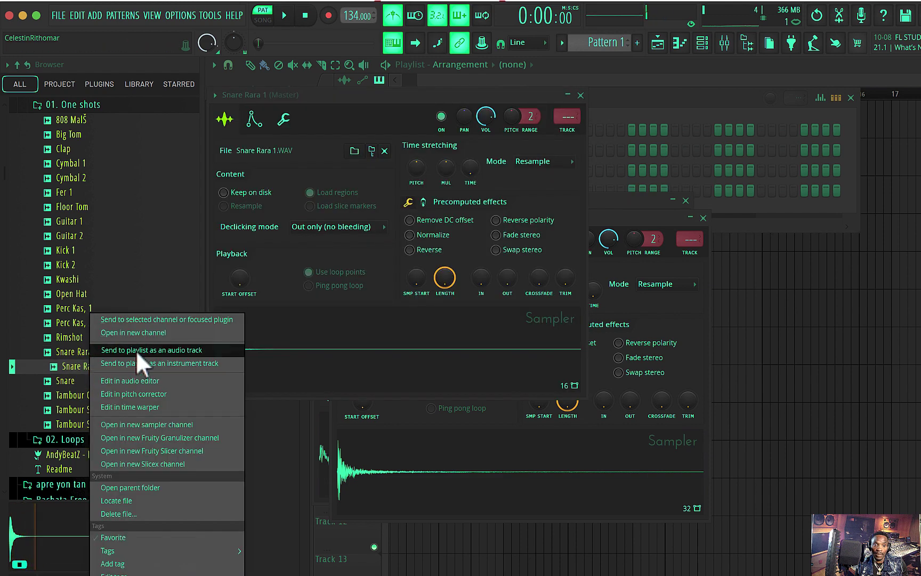
click(144, 333)
Load the Snare and Tambour Open samples into their own new channels.
click(72, 382)
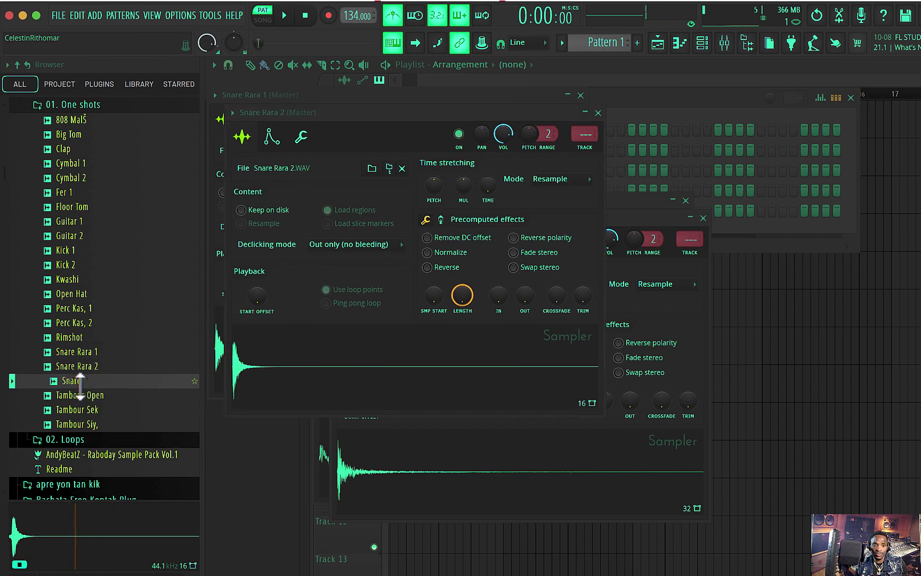
right_click(80, 382)
click(129, 333)
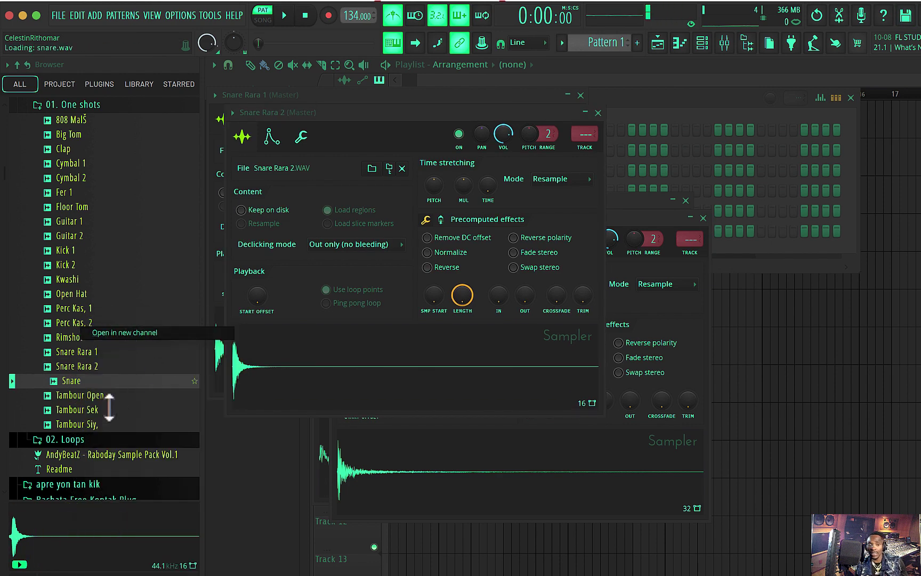
click(104, 397)
right_click(103, 396)
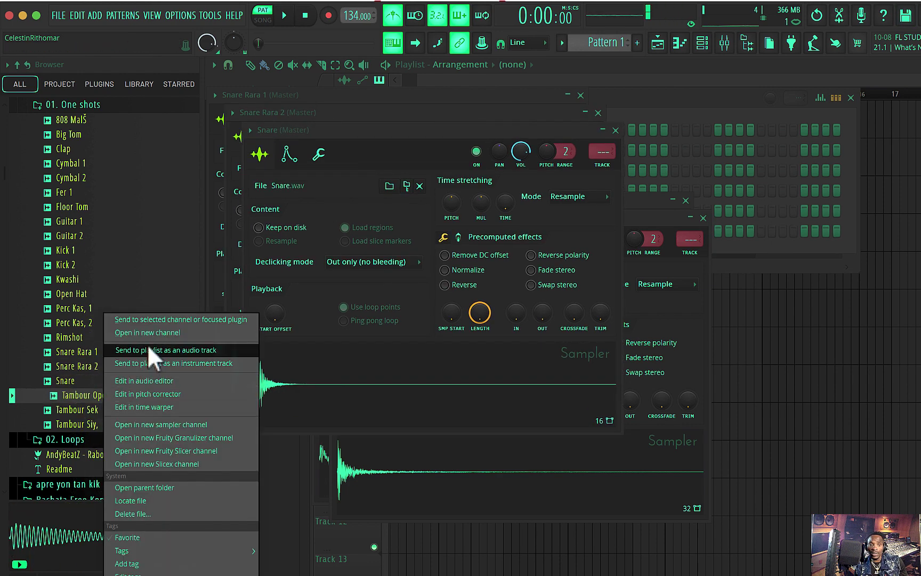
click(157, 335)
Preview Tambour Sek and load the Tambour Siy sample into a new channel.
click(96, 411)
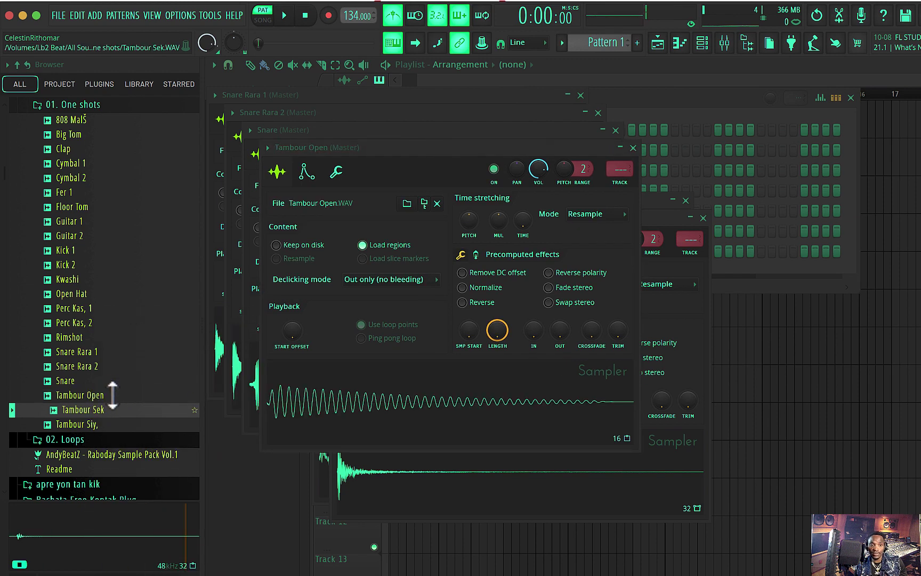
click(95, 424)
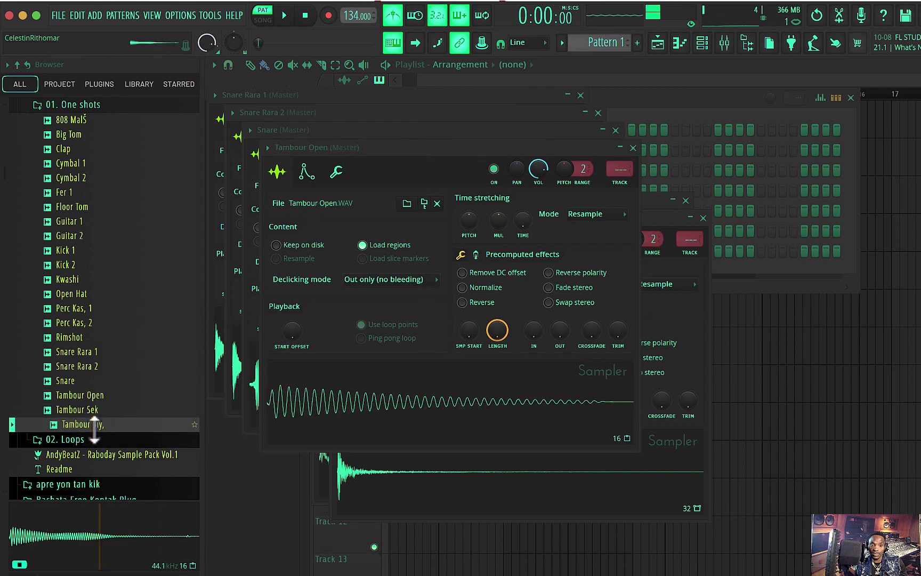
right_click(94, 425)
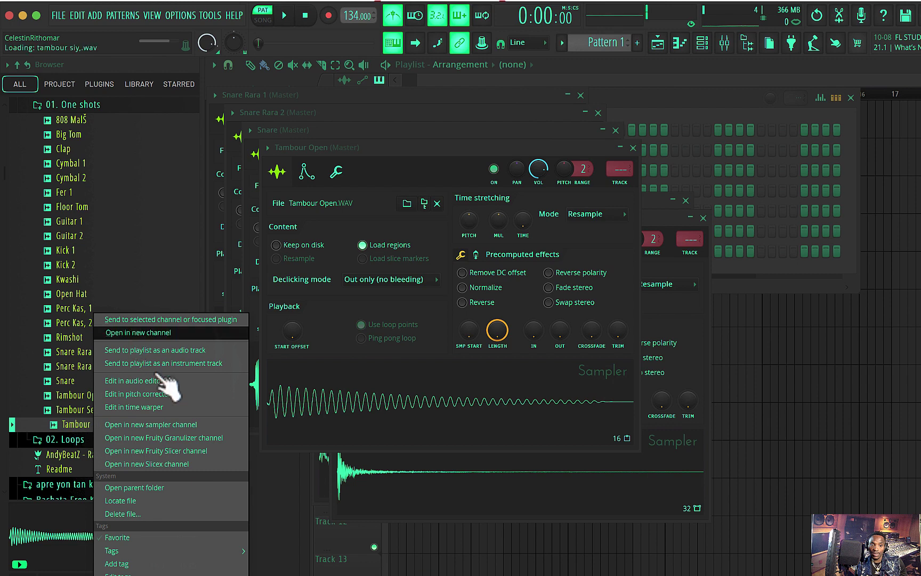
click(151, 273)
Preview the cymbals and Big Tom, and load the Clap sample into a new channel.
click(83, 178)
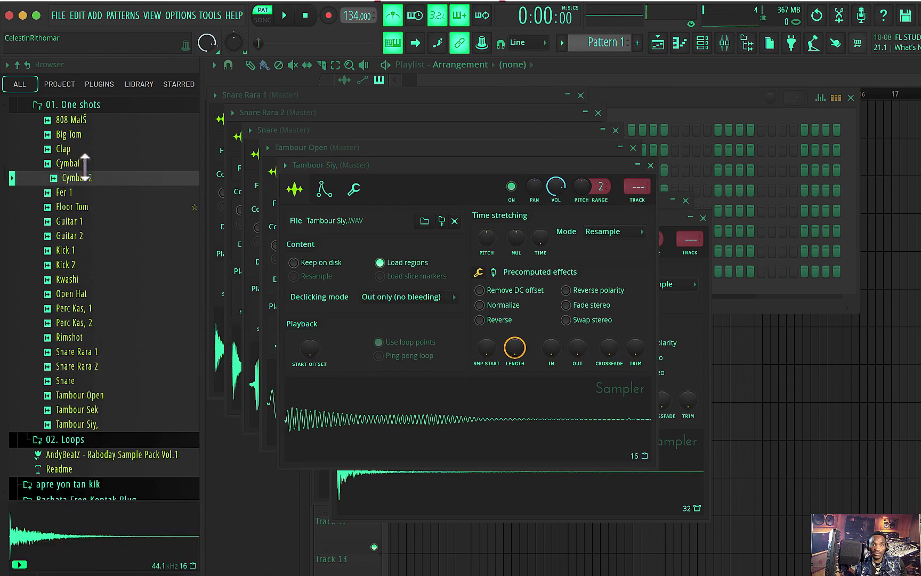
click(84, 163)
click(79, 134)
click(78, 148)
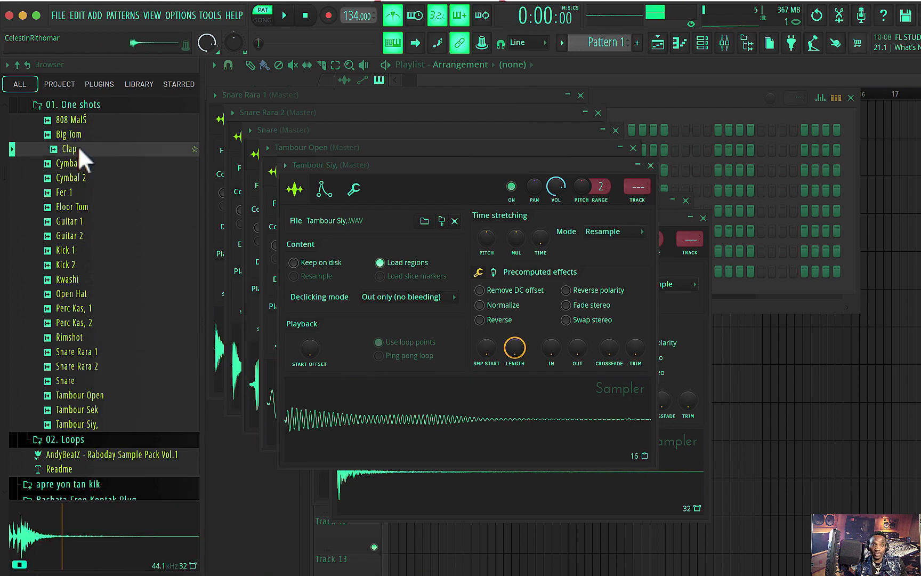
right_click(77, 147)
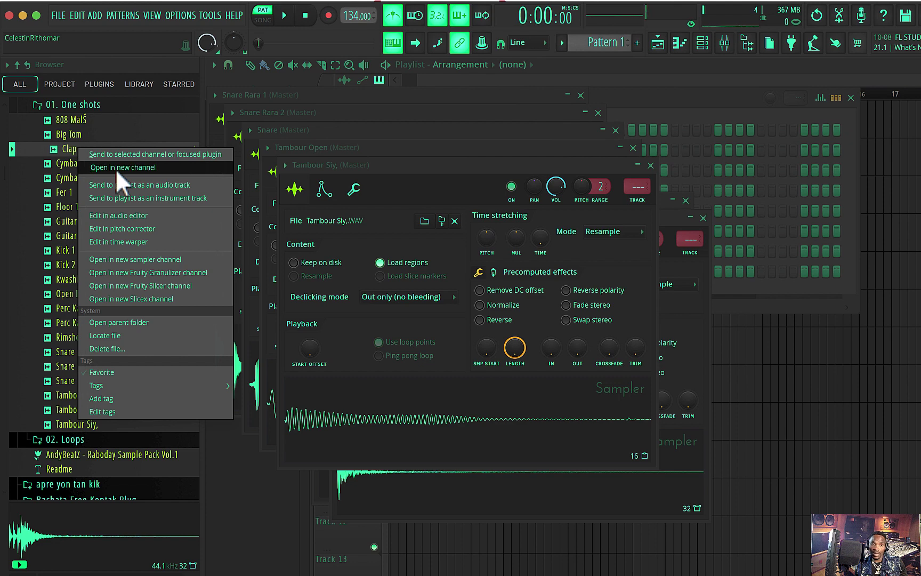
click(115, 169)
Load the 808 one-shot at the start of the folder into a new channel.
click(73, 121)
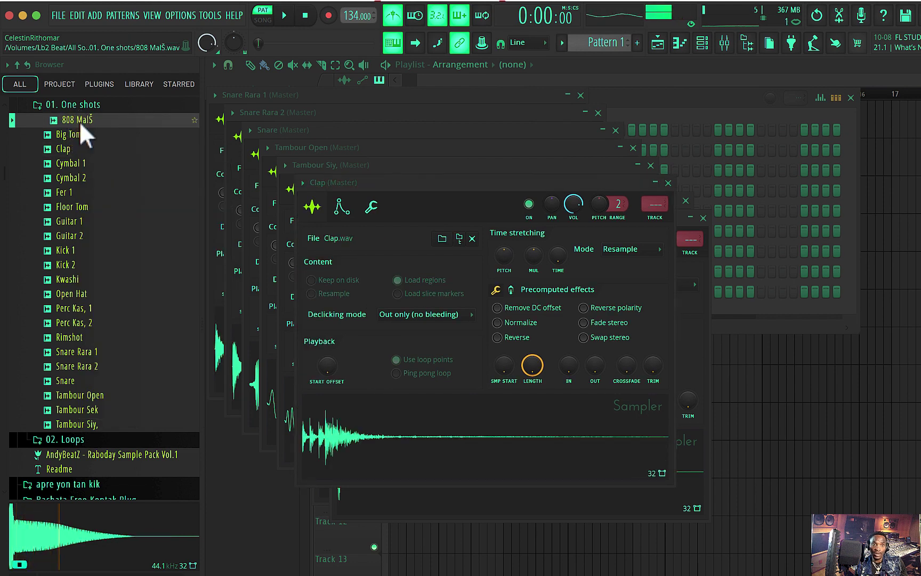
right_click(80, 120)
click(131, 142)
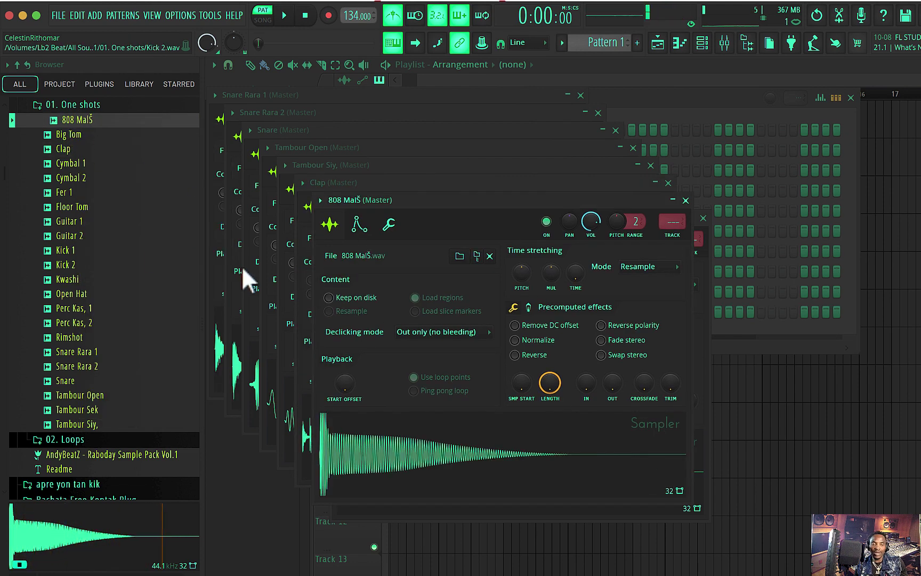
Preview Cymbal 2 and neighbouring one-shots, and load the Fer 1 sample into a new channel.
click(85, 179)
click(77, 194)
click(87, 225)
click(74, 192)
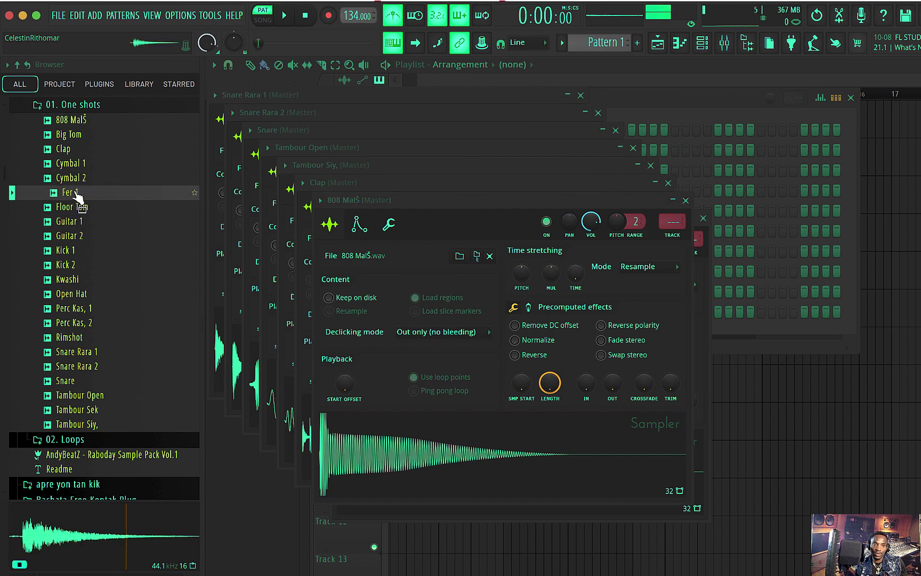
right_click(75, 193)
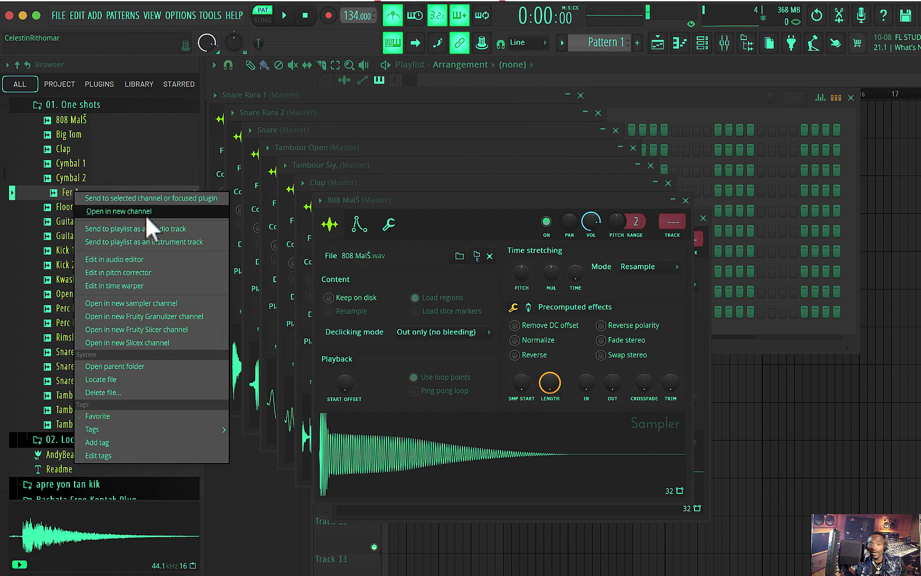
click(144, 212)
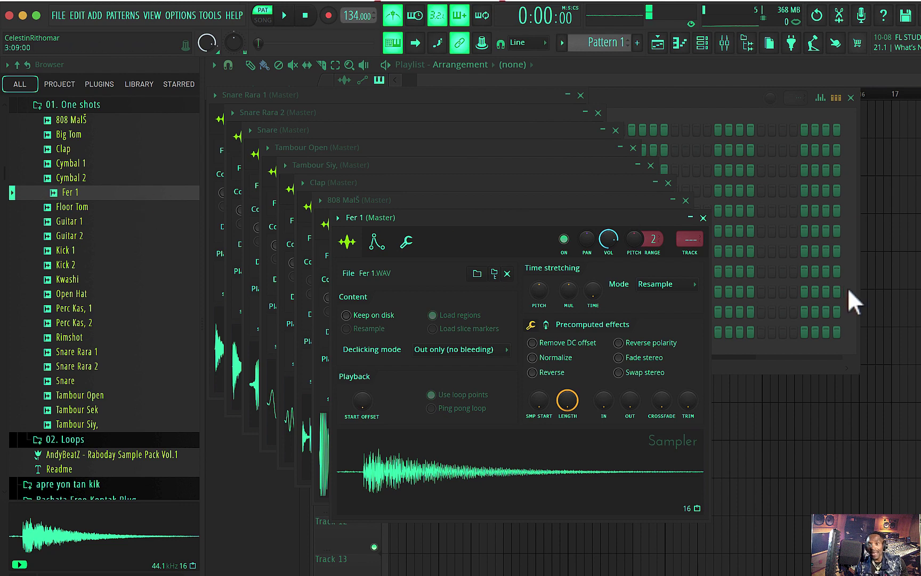
Close all the open sampler windows, from Fer 1 to Kick 1, so the channel rack is unobstructed.
click(703, 218)
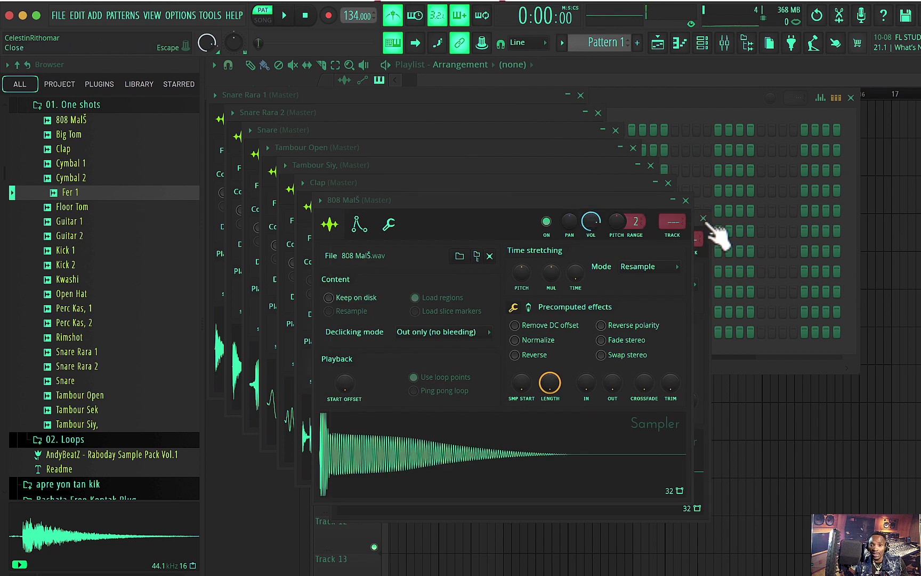
click(686, 201)
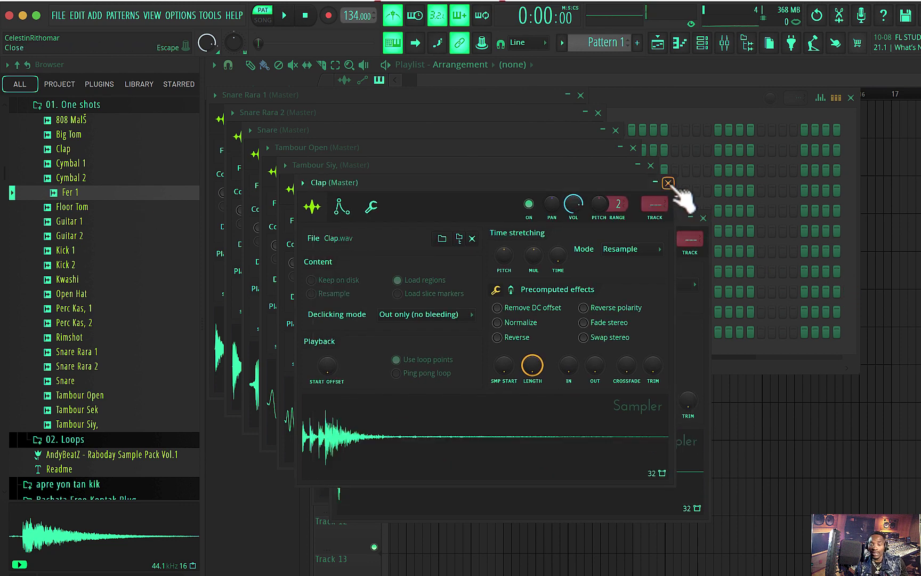
click(668, 183)
click(651, 165)
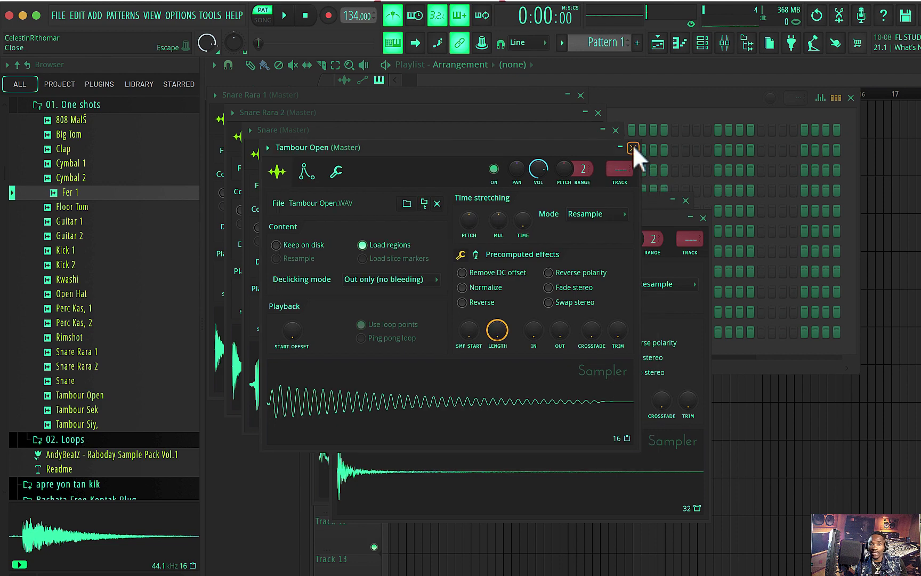
click(633, 148)
click(615, 130)
click(598, 113)
click(580, 94)
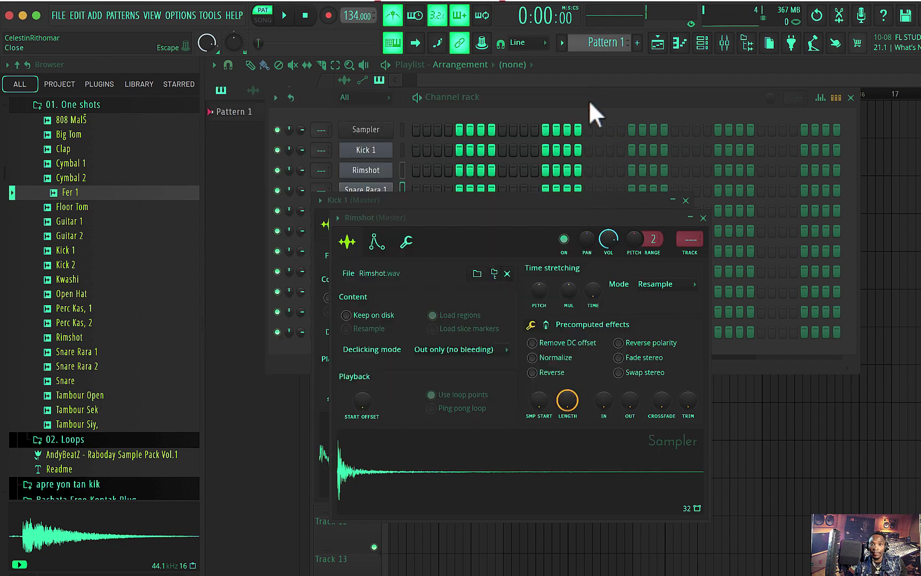
click(704, 218)
click(686, 200)
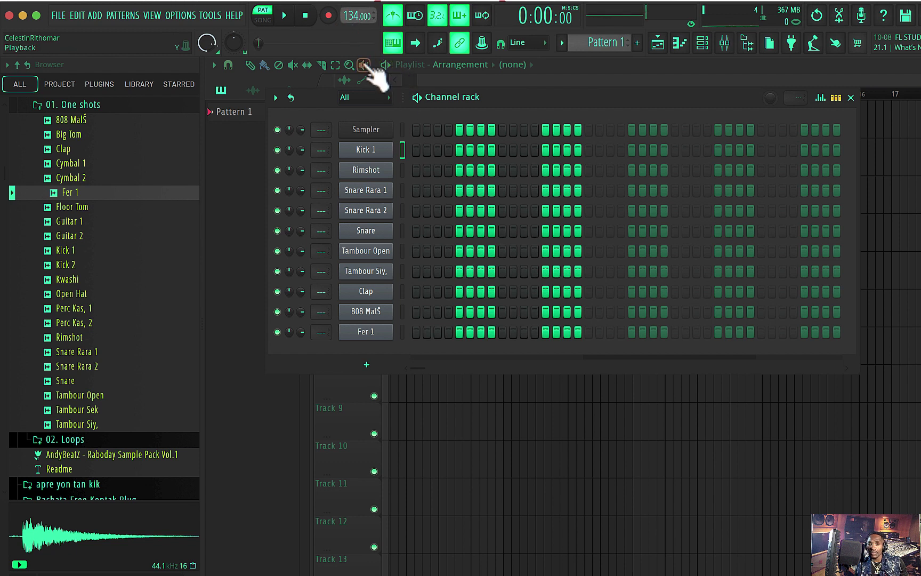
Place a step on every beat of the Sampler channel from step 1 to step 37, leaving step 5 empty, and play the pattern.
key(space)
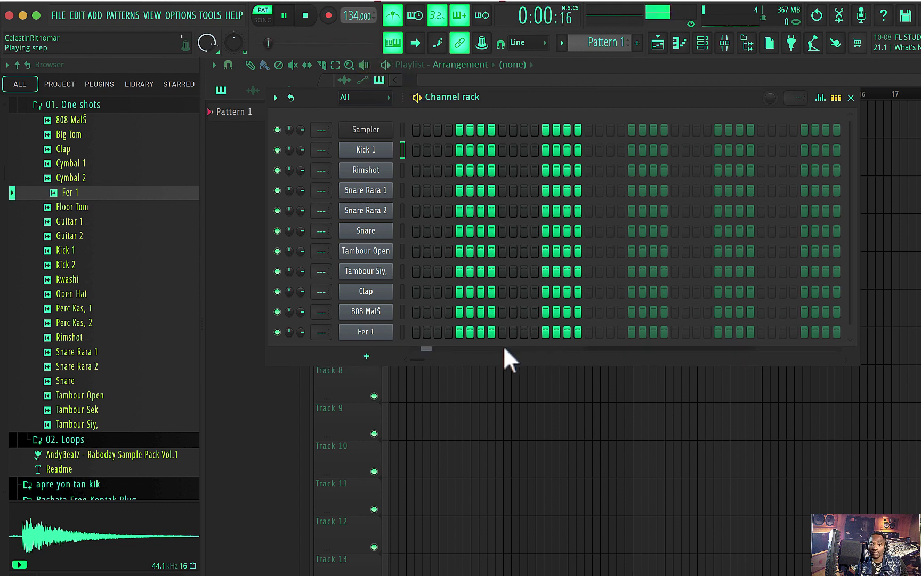
key(space)
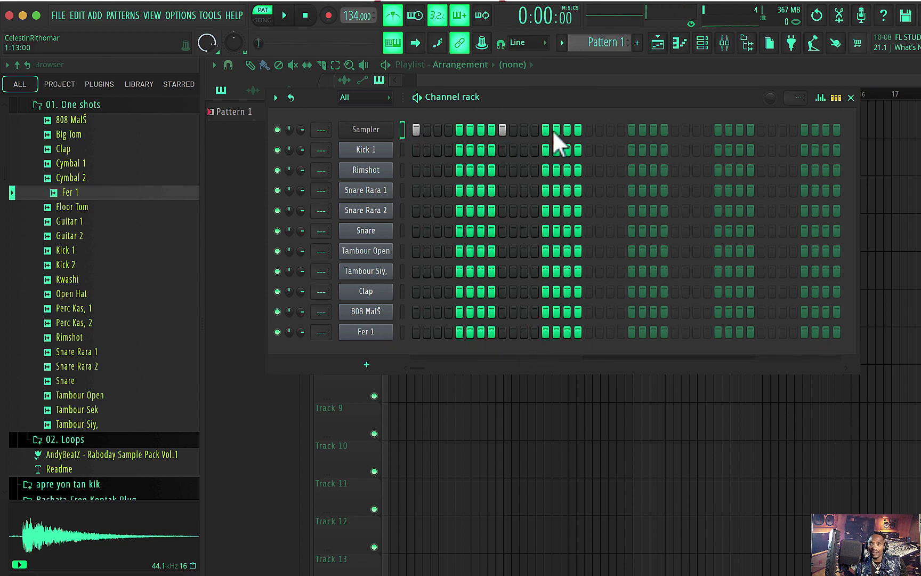
click(588, 129)
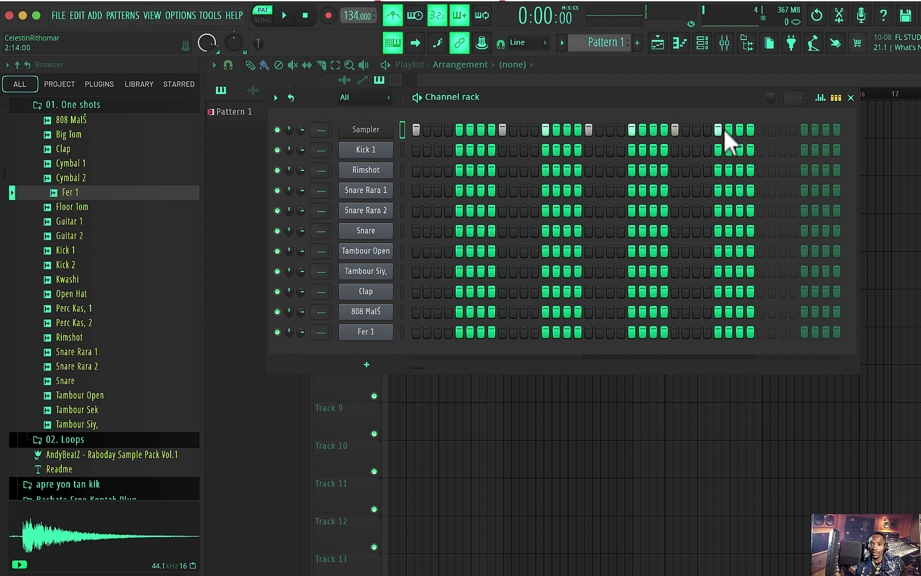
click(762, 130)
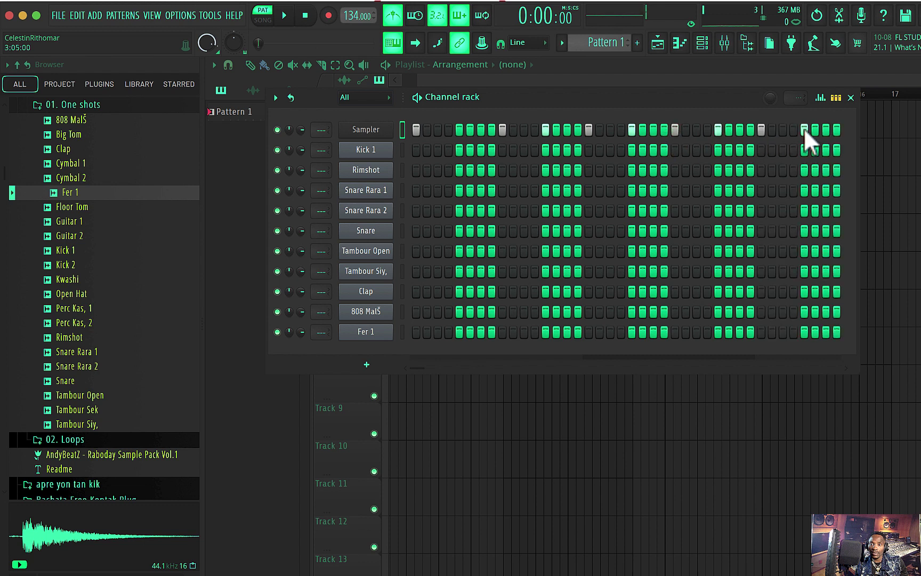
key(space)
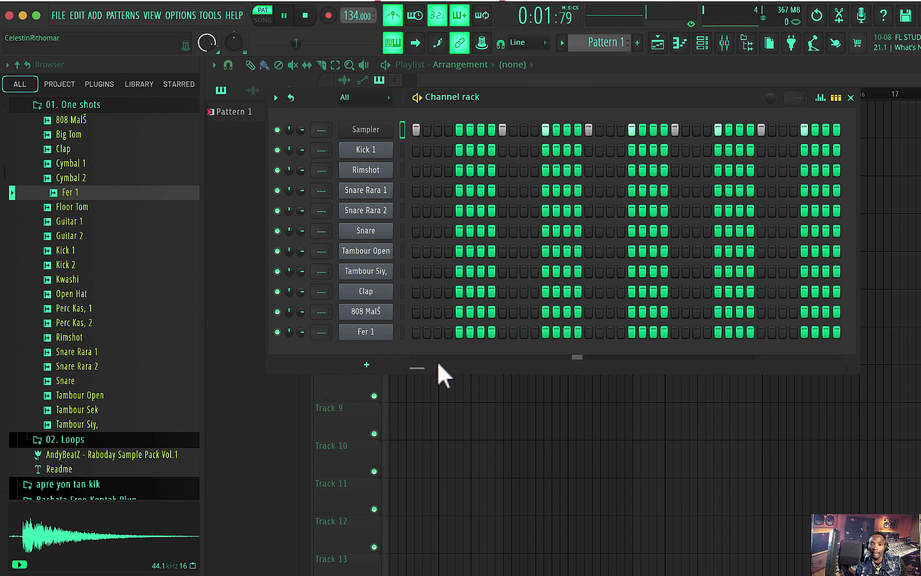
key(space)
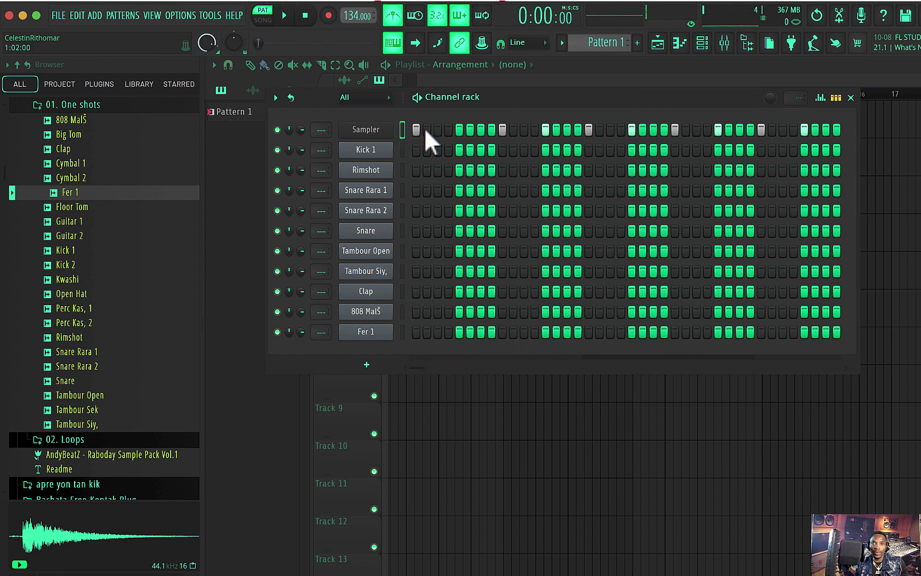
Move the steps from the Sampler channel to Kick 1 and delete the Sampler channel.
key(super+x)
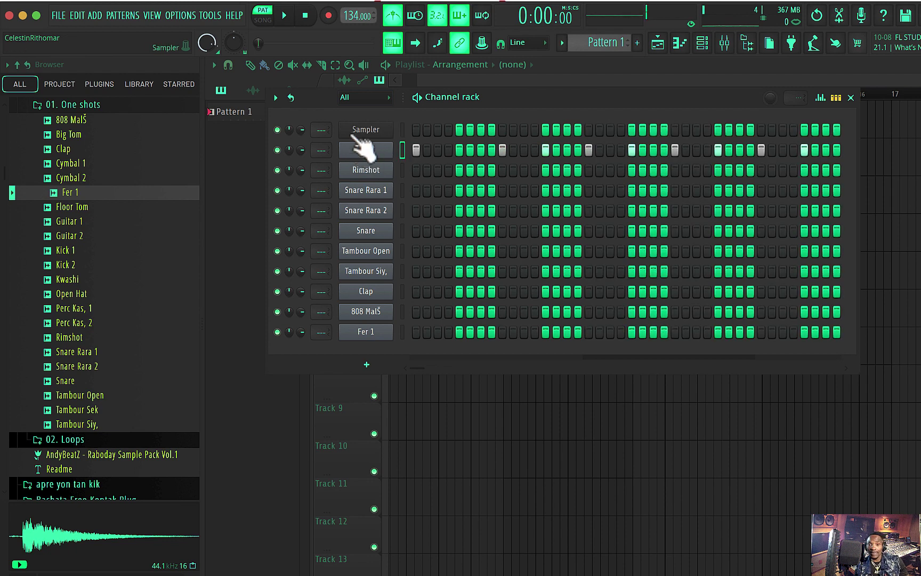
right_click(374, 148)
click(432, 287)
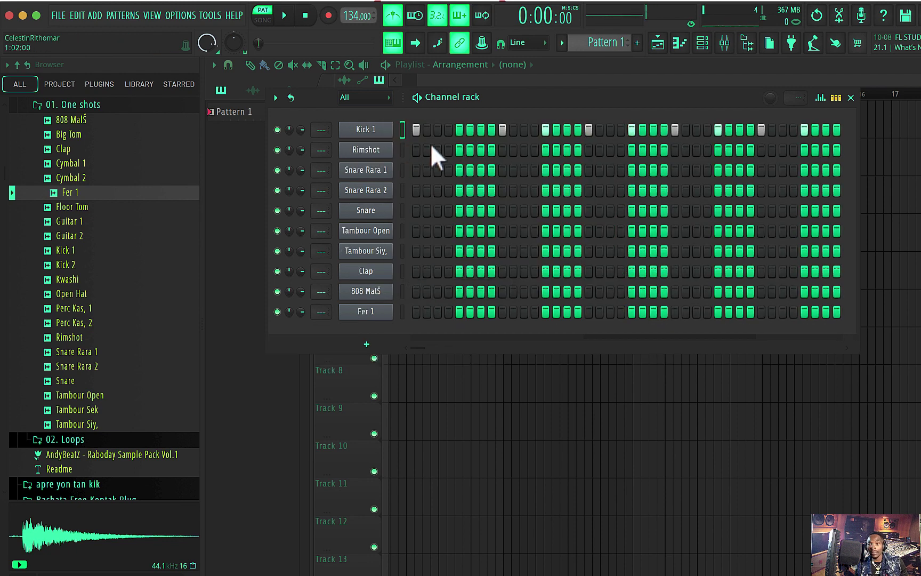
Add the missing kick at step 5 of Kick 1, keep the one at step 9, and play the pattern.
key(space)
key(space)
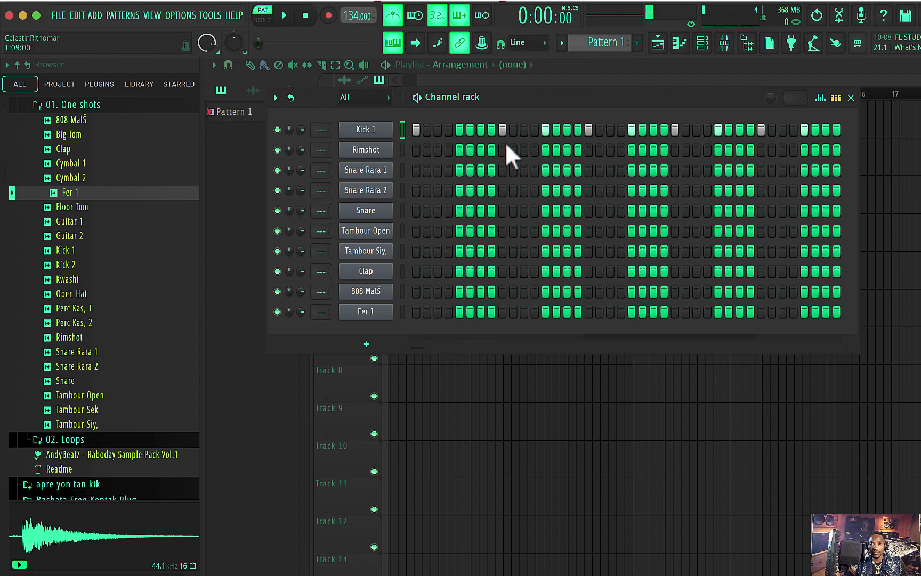
right_click(502, 131)
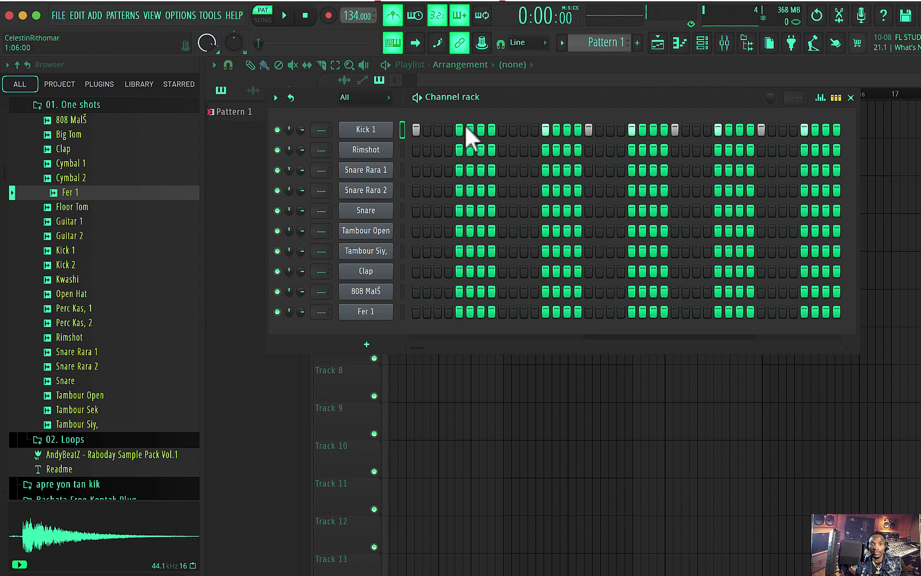
click(503, 130)
key(space)
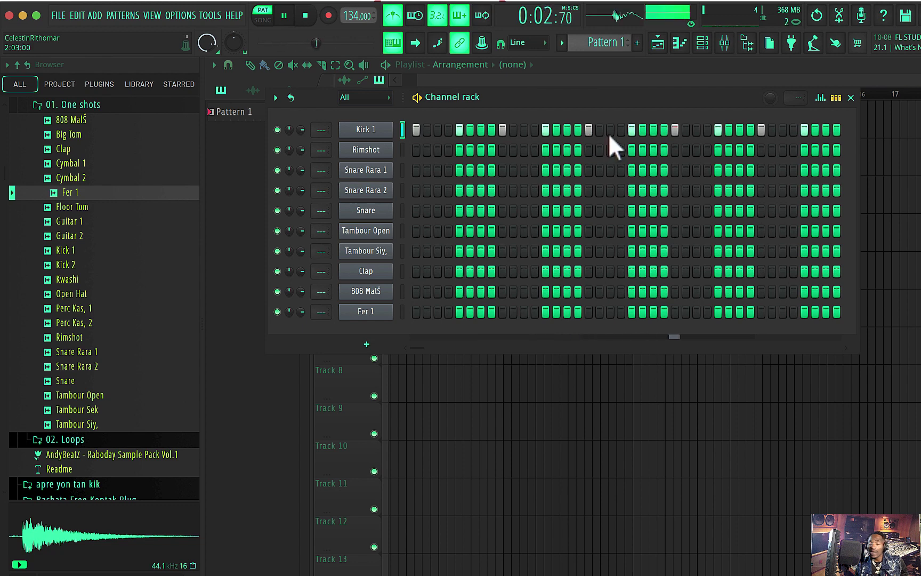
key(space)
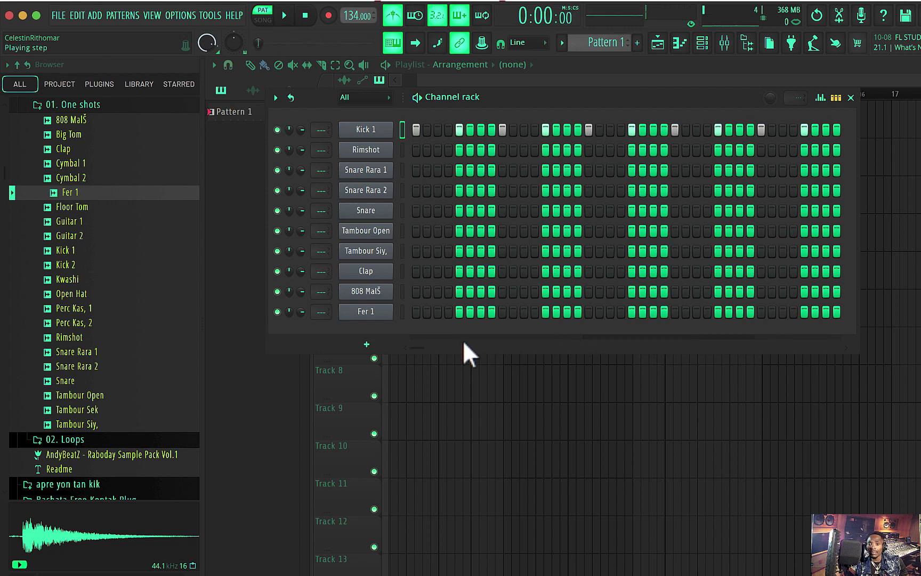
Open Kick 1 in the piano roll and extend the C5 notes, one per beat, through the end of bar 4.
drag(425, 348, 379, 300)
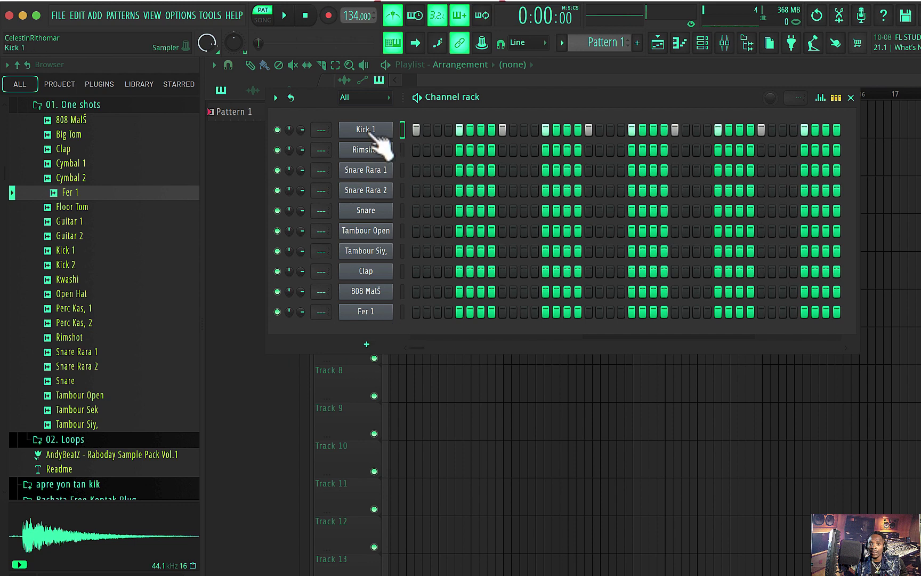
right_click(377, 134)
click(438, 130)
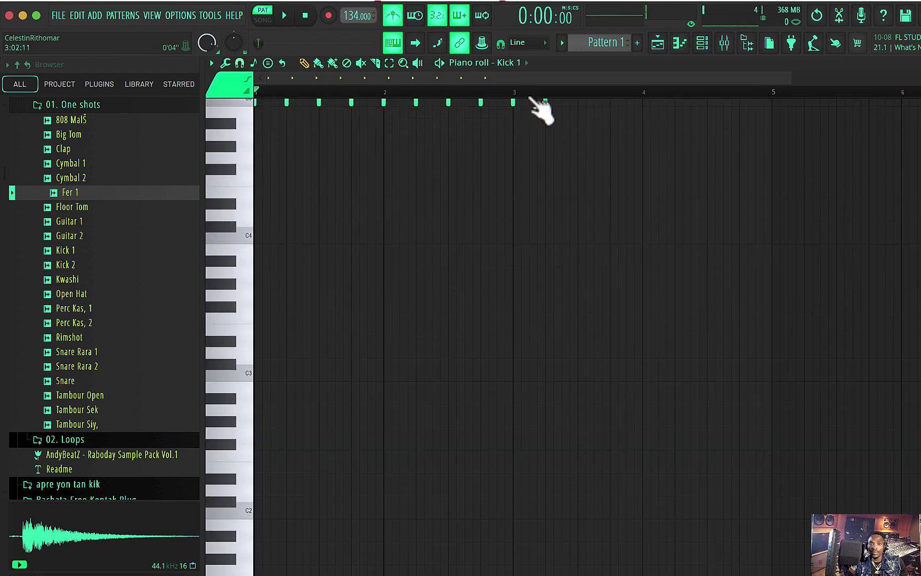
scroll(492, 198, up, 1)
key(space)
click(585, 203)
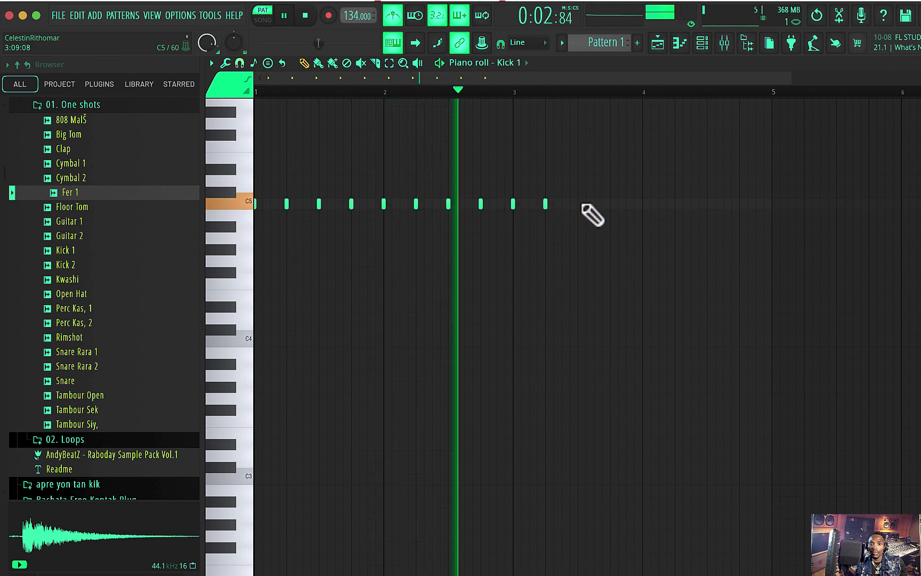
click(612, 204)
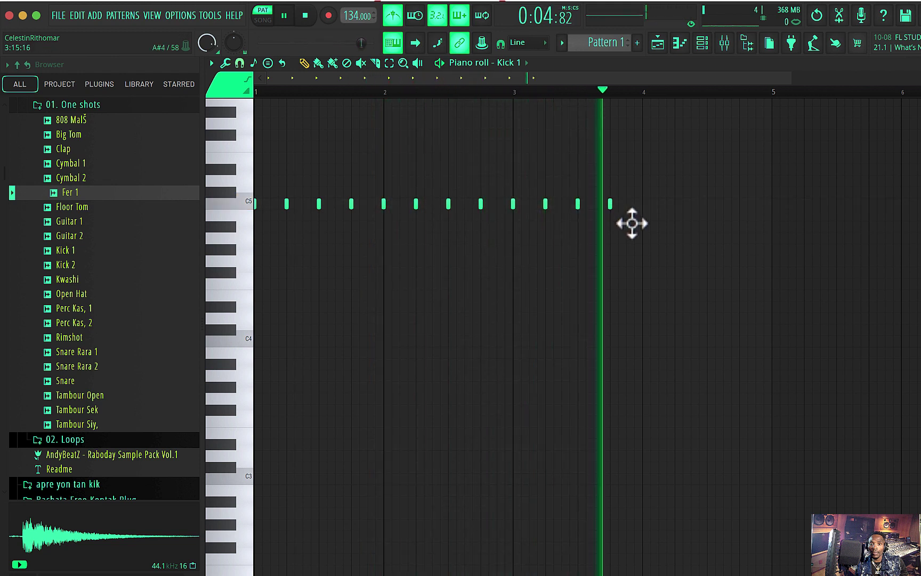
key(space)
mouse_move(650, 208)
ctrl+mouse_down()
mouse_move(511, 206)
mouse_move(640, 212)
ctrl+mouse_up()
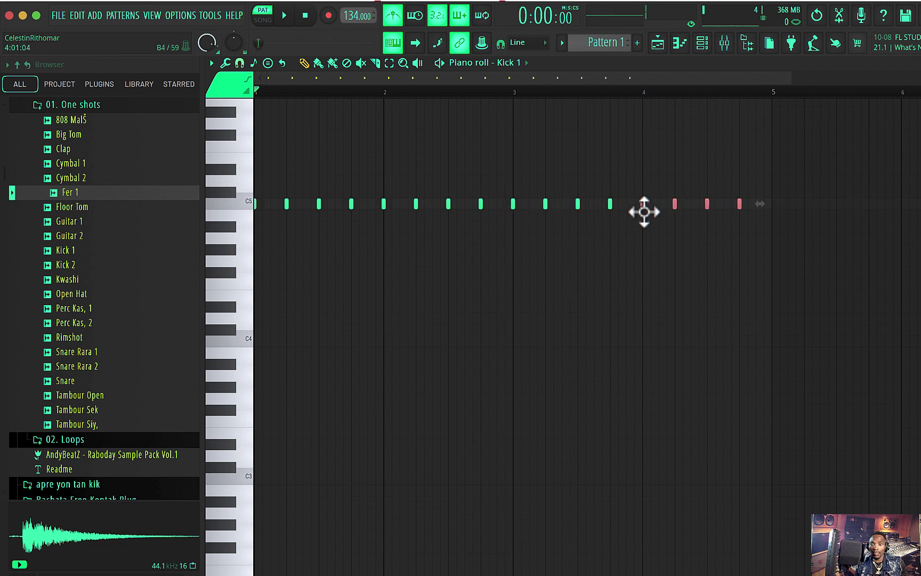
Play the kick pattern, turn off the metronome, and select the Rimshot channel in the channel rack.
key(space)
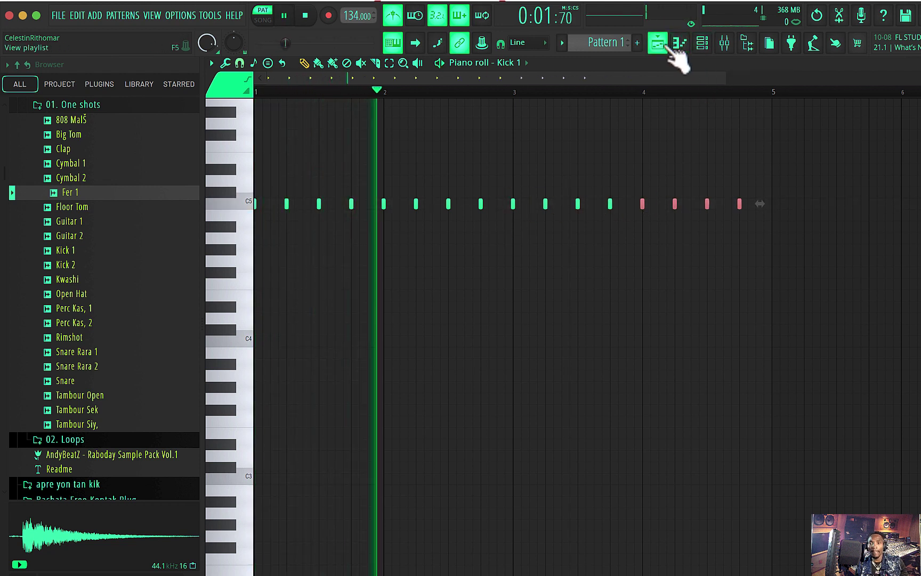
click(395, 15)
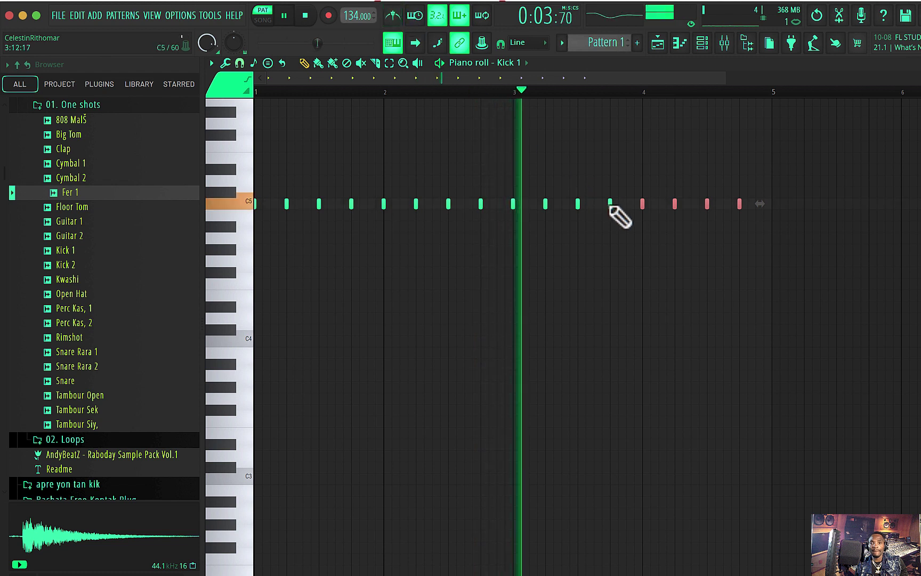
click(702, 43)
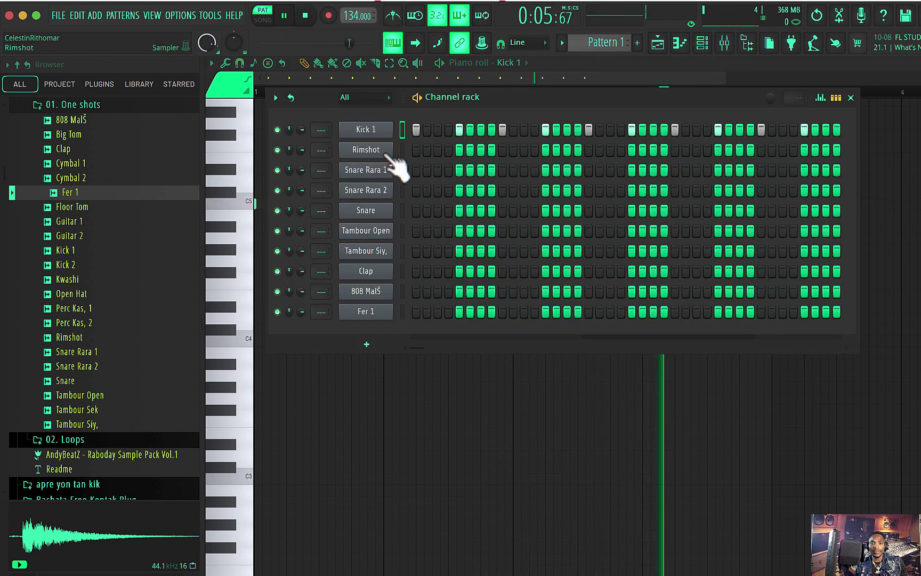
click(402, 150)
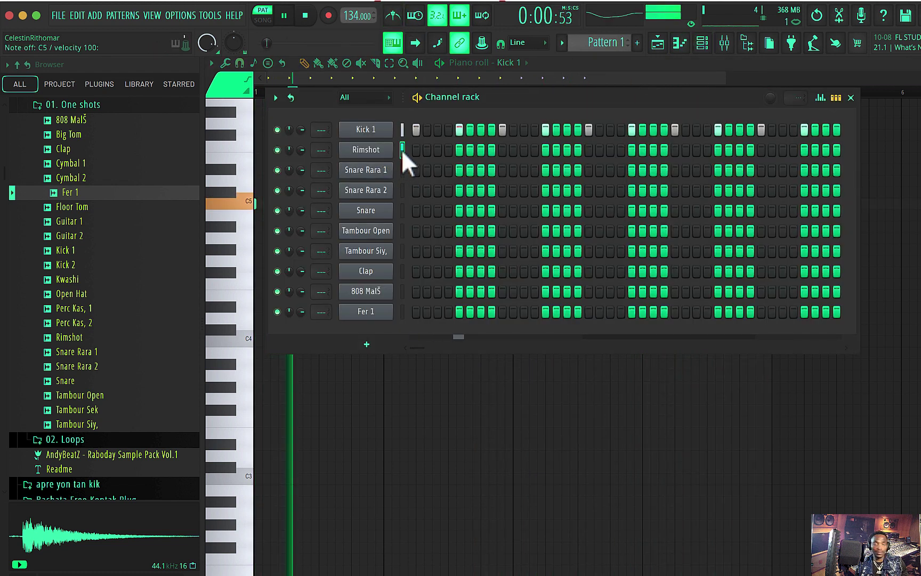
key(space)
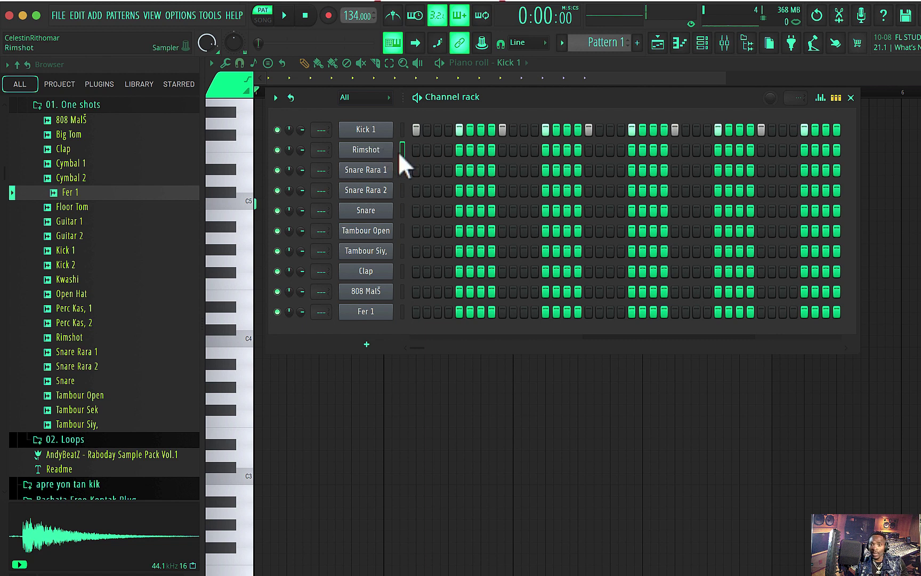
Open the Rimshot channel in the piano roll.
click(404, 171)
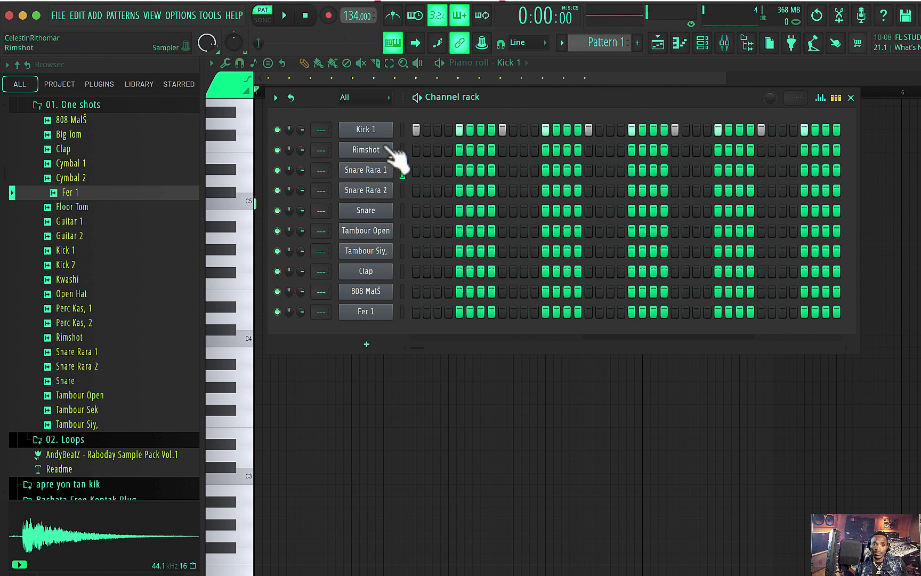
right_click(413, 148)
click(414, 148)
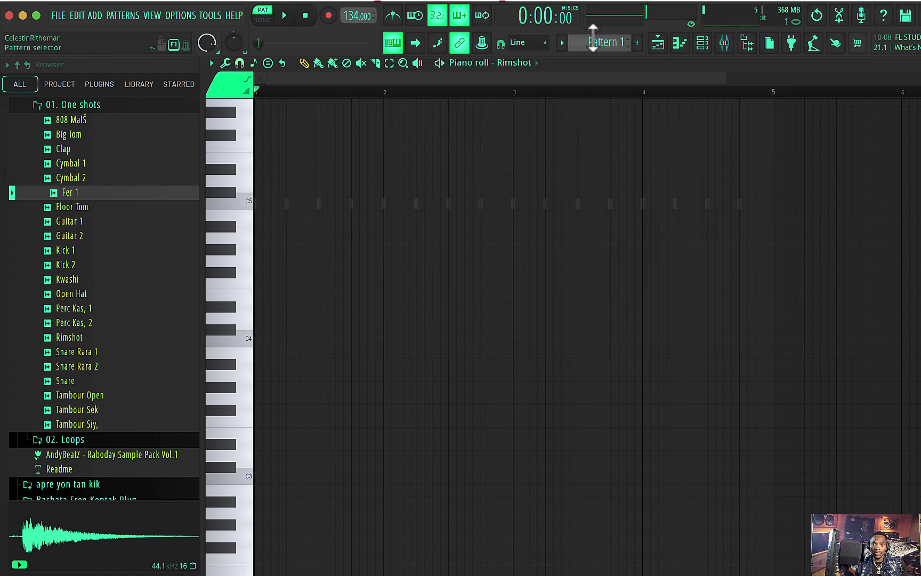
click(703, 42)
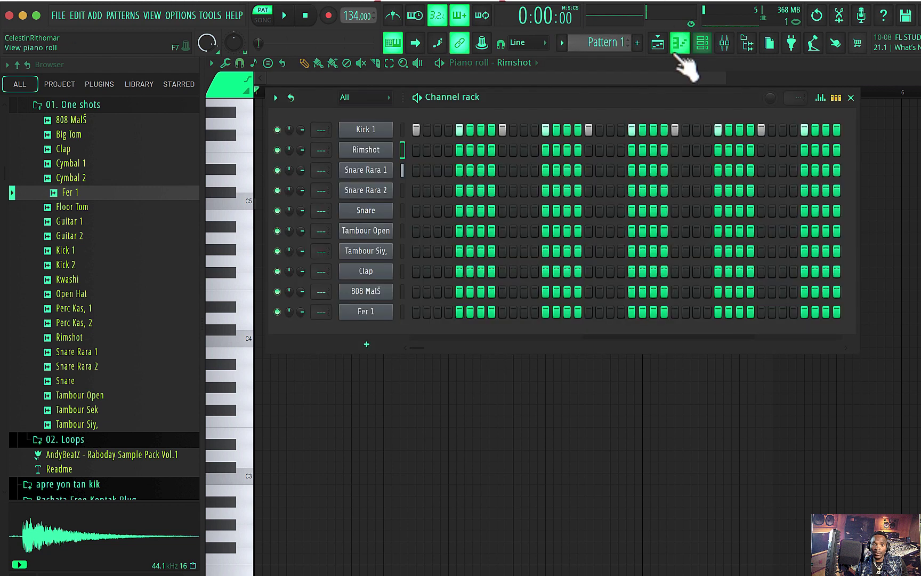
right_click(376, 151)
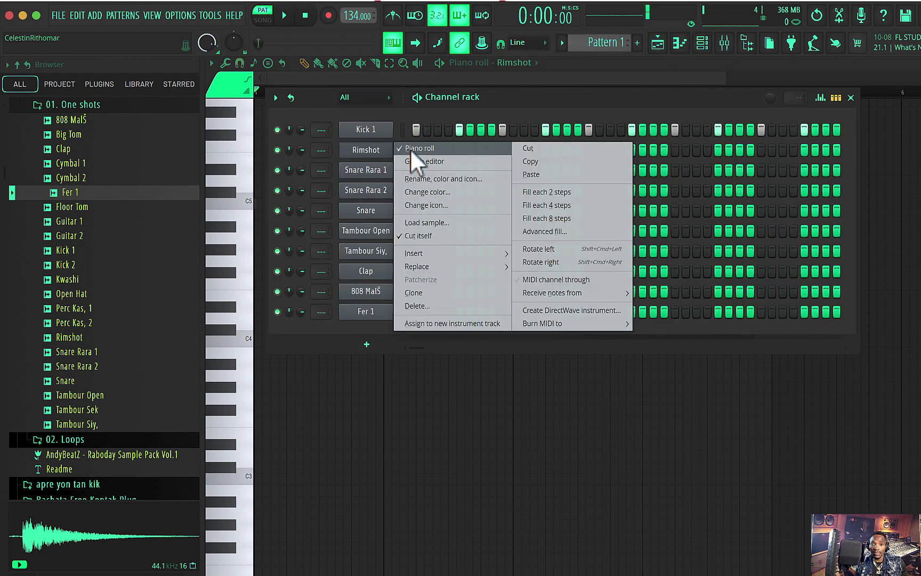
click(365, 147)
click(472, 426)
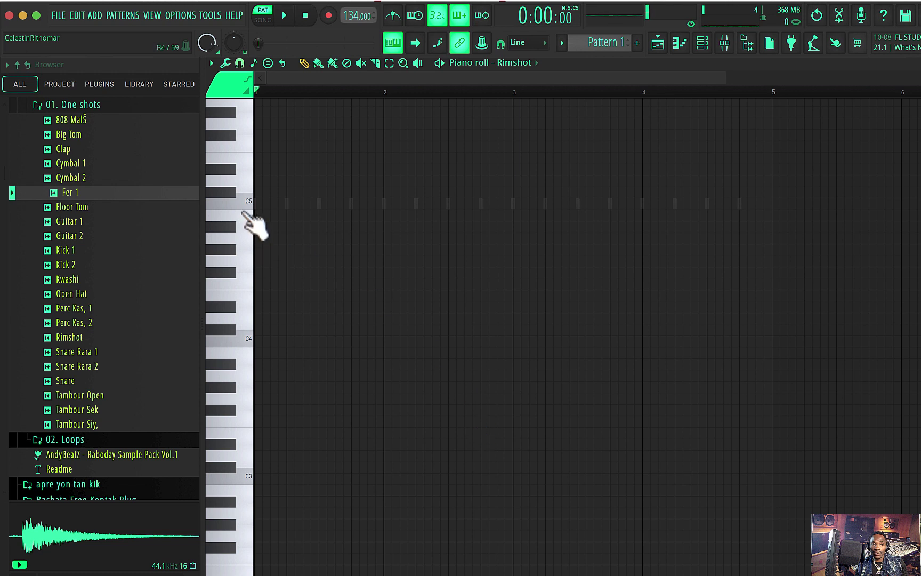
Add C5 Rimshot notes at steps 1 and 4 of bar 1, playing the pattern to check the placement.
drag(715, 75, 555, 77)
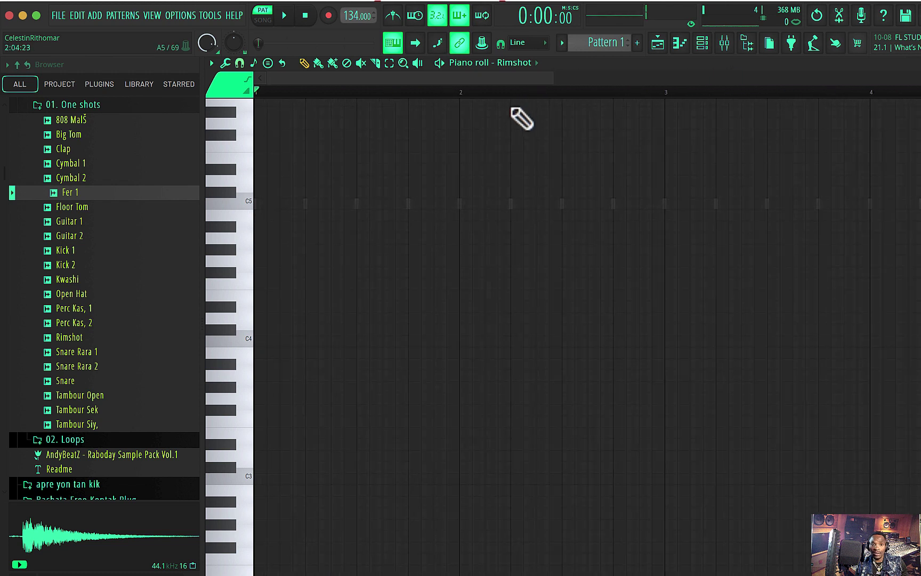
key(space)
key(space)
click(258, 204)
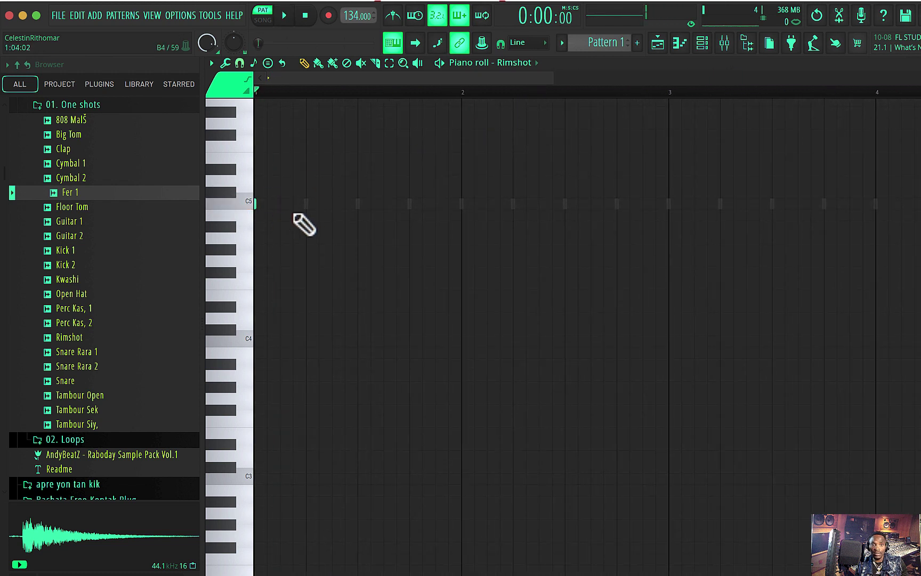
key(space)
key(space)
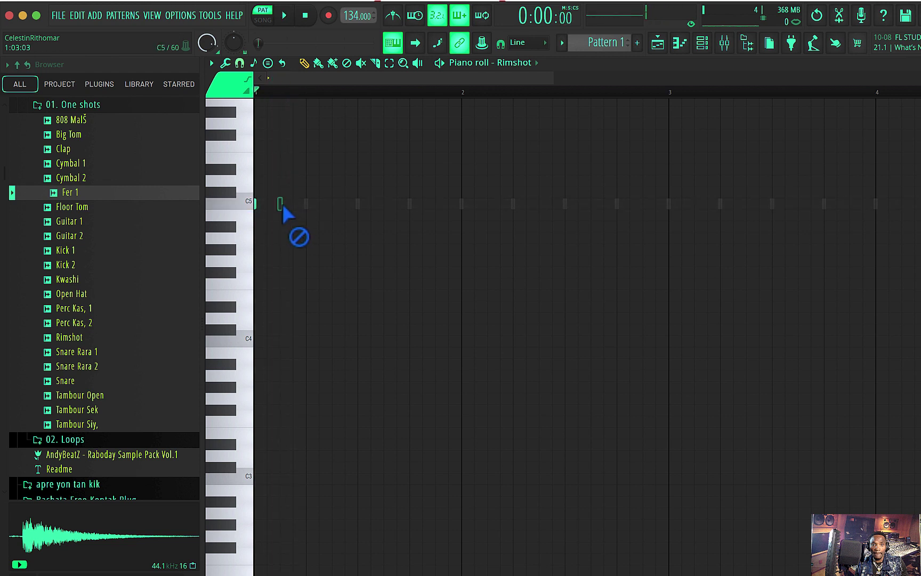
click(298, 204)
key(space)
key(space)
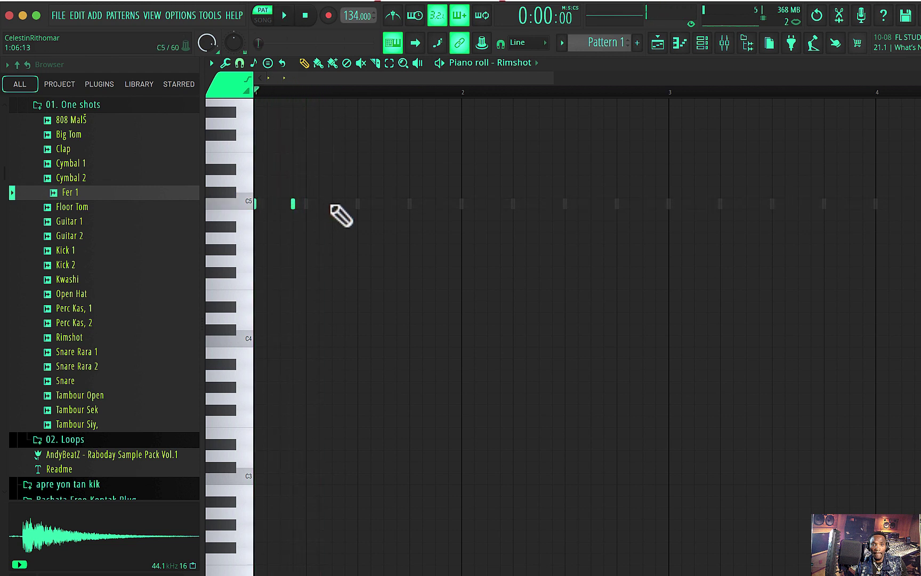
Add C5 Rimshot notes at steps 7, 11 and 15 of bar 1, and select all the notes.
click(335, 206)
key(space)
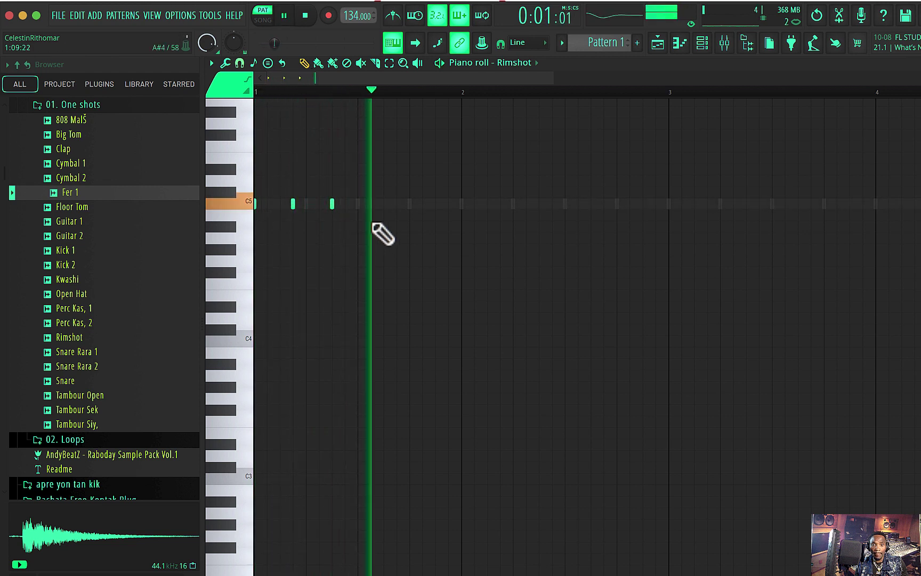
click(386, 204)
key(space)
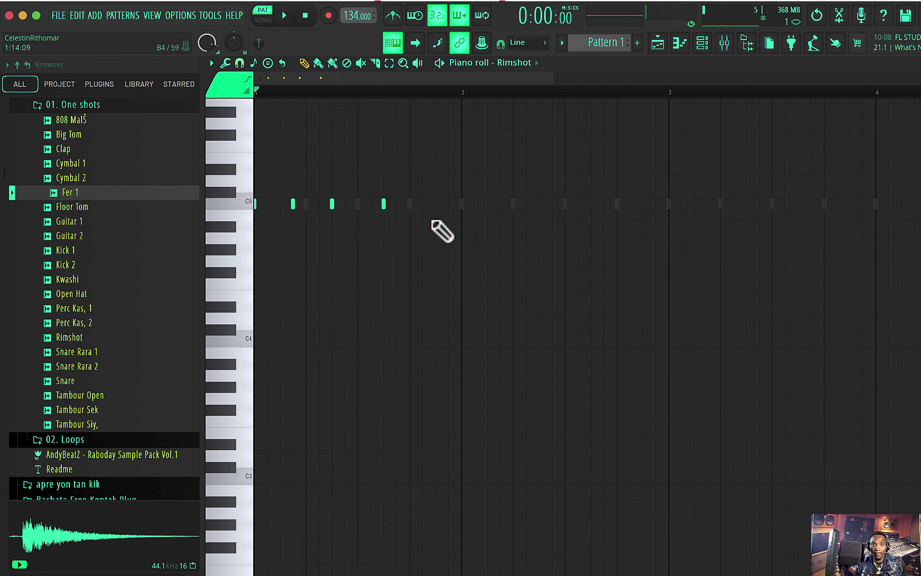
key(space)
click(436, 205)
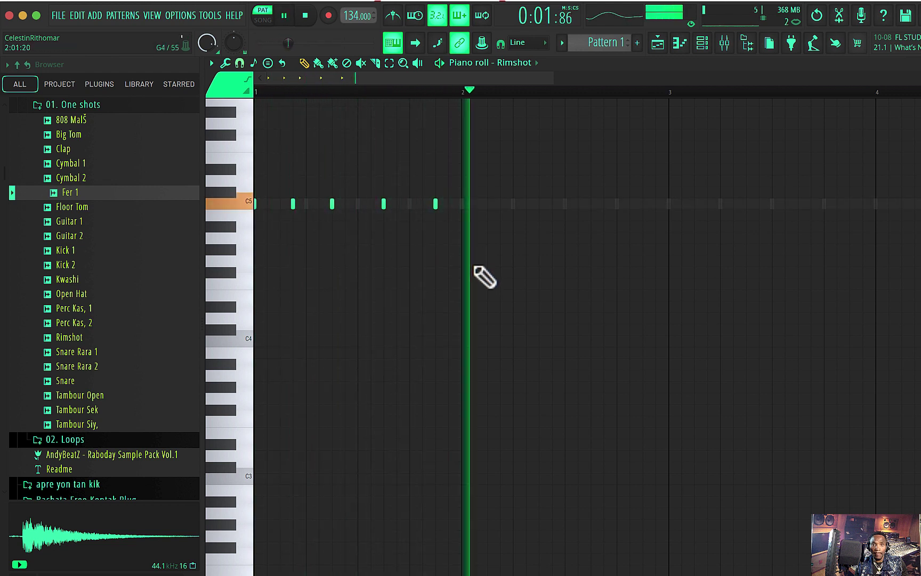
key(ctrl+a)
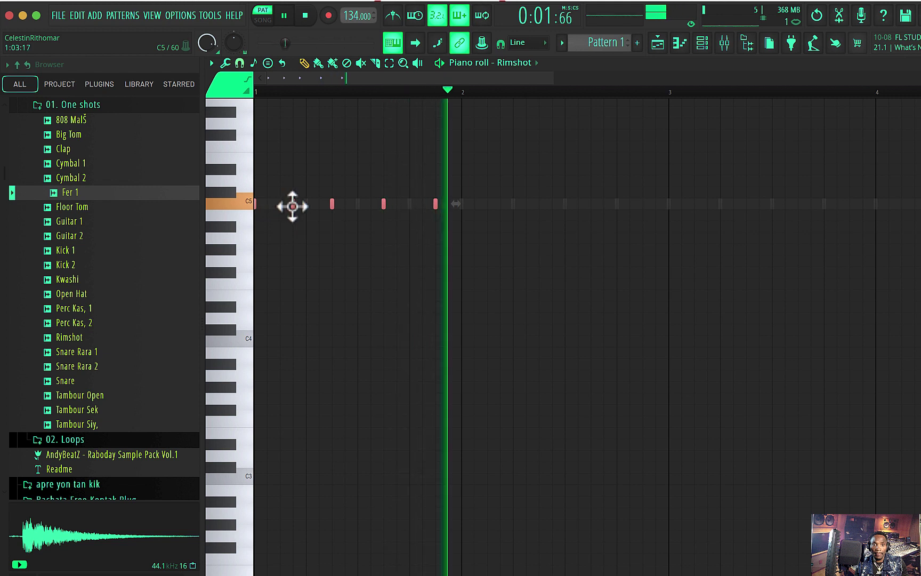
drag(331, 206, 487, 212)
key(space)
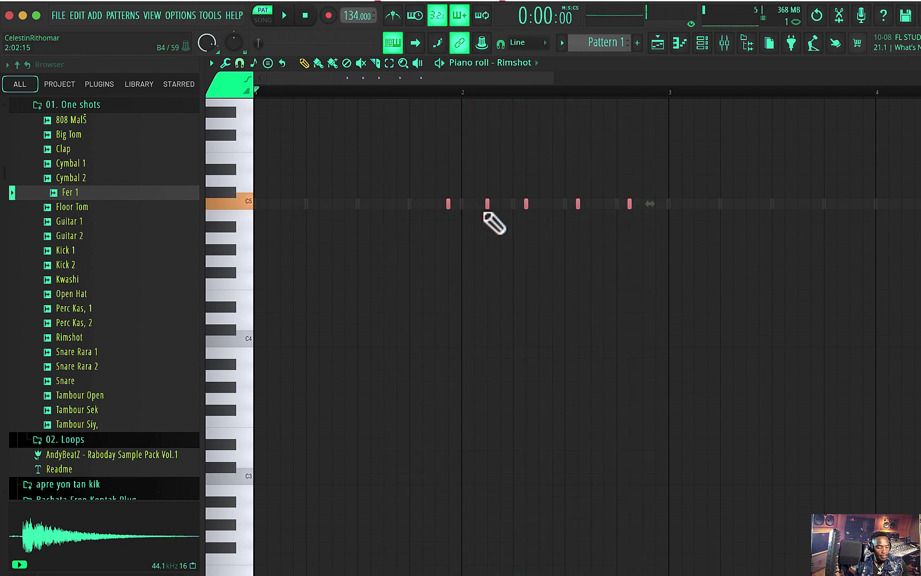
key(super+z)
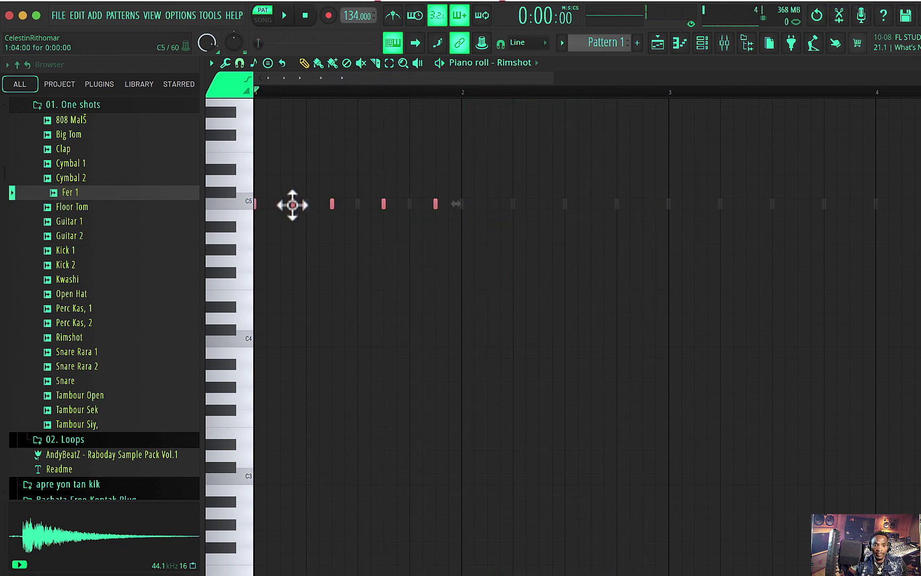
Duplicate the bar 1 Rimshot notes across bars 2 to 4 and play the pattern.
drag(293, 205, 501, 214)
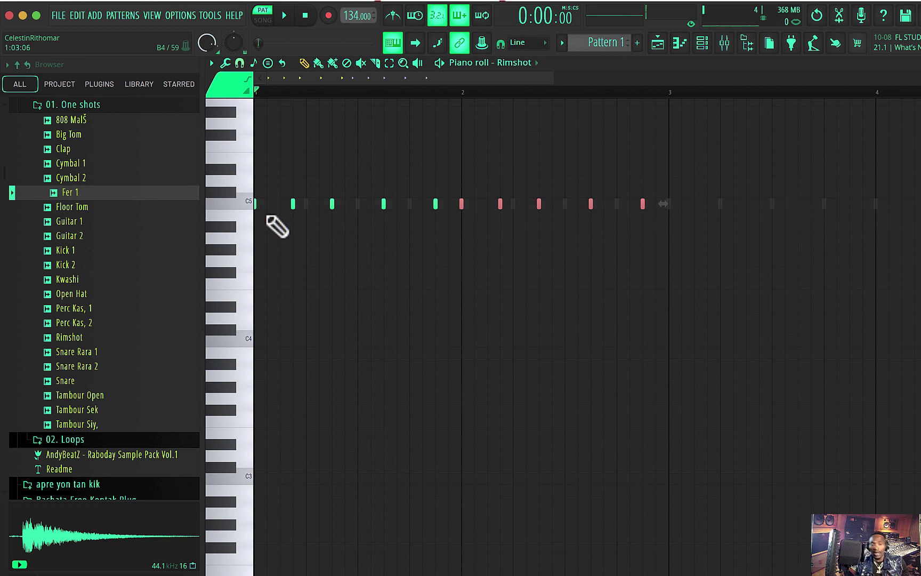
click(248, 205)
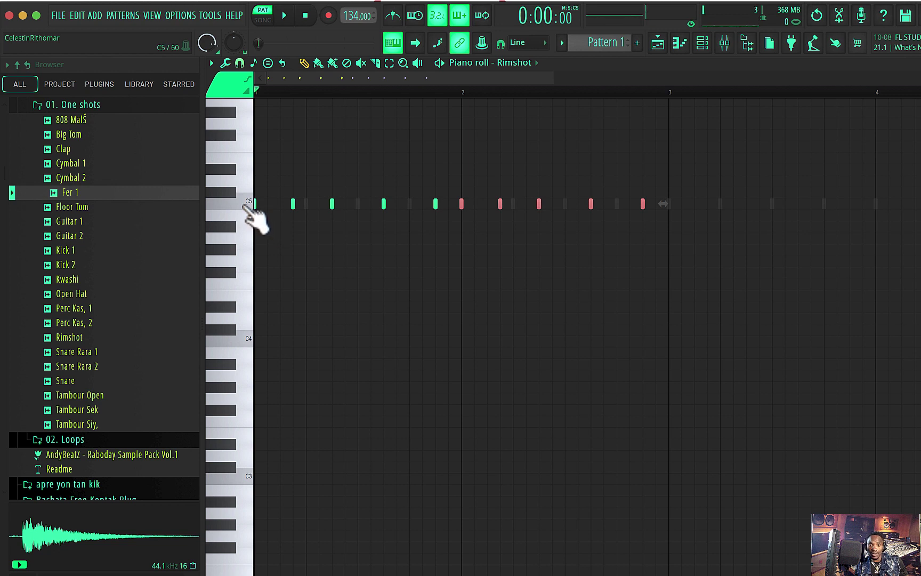
double_click(246, 204)
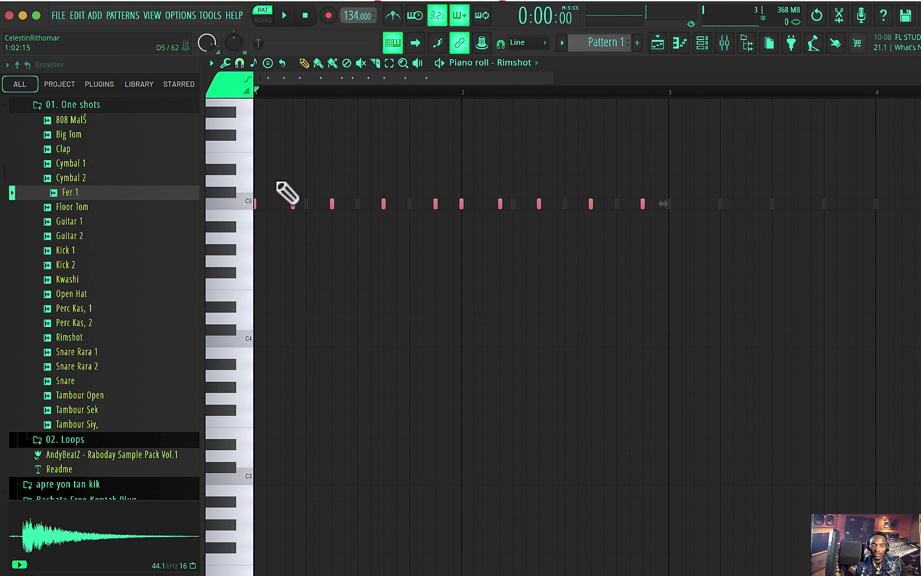
click(241, 201)
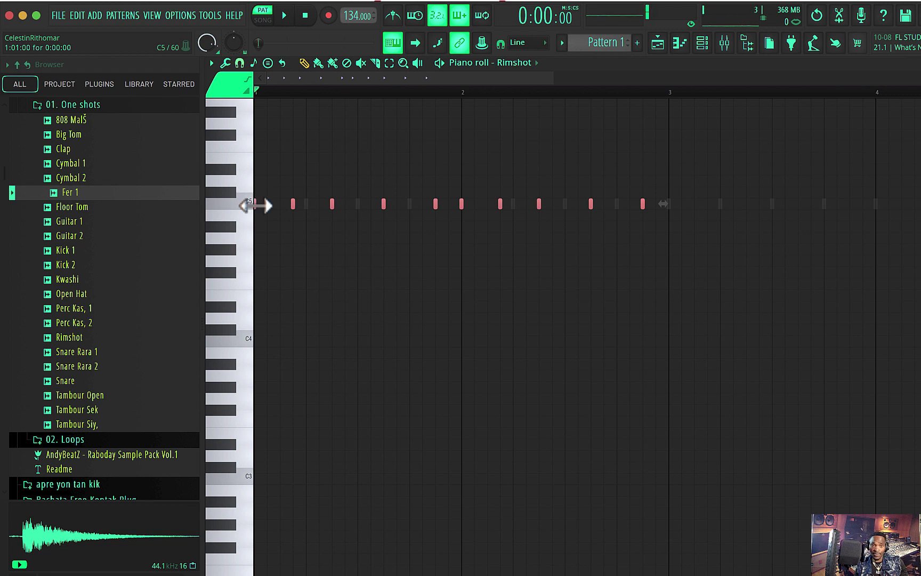
mouse_move(255, 205)
mouse_down()
mouse_move(681, 211)
mouse_move(613, 224)
mouse_move(699, 214)
mouse_move(672, 208)
mouse_up()
key(space)
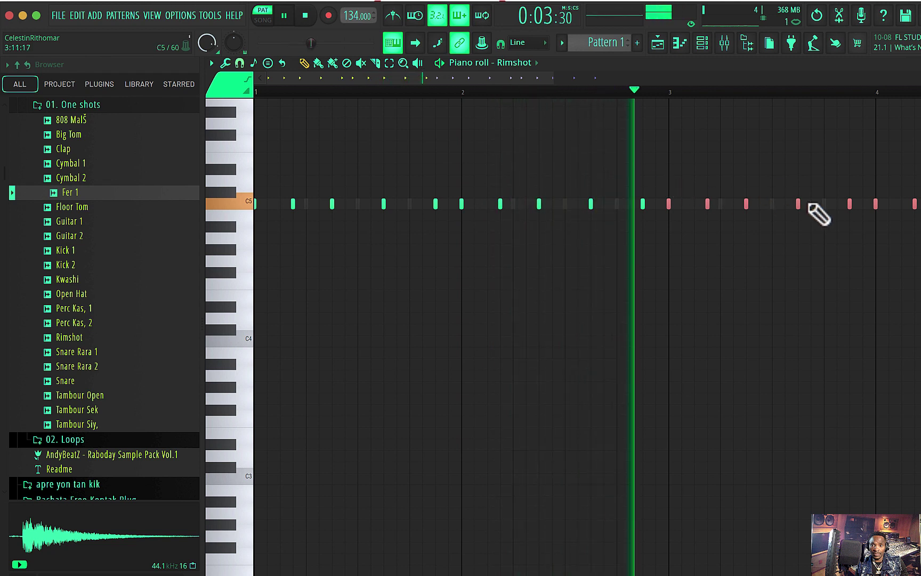
key(space)
Place Pattern 1 on Track 1 of the playlist, starting at bar 1.
click(704, 44)
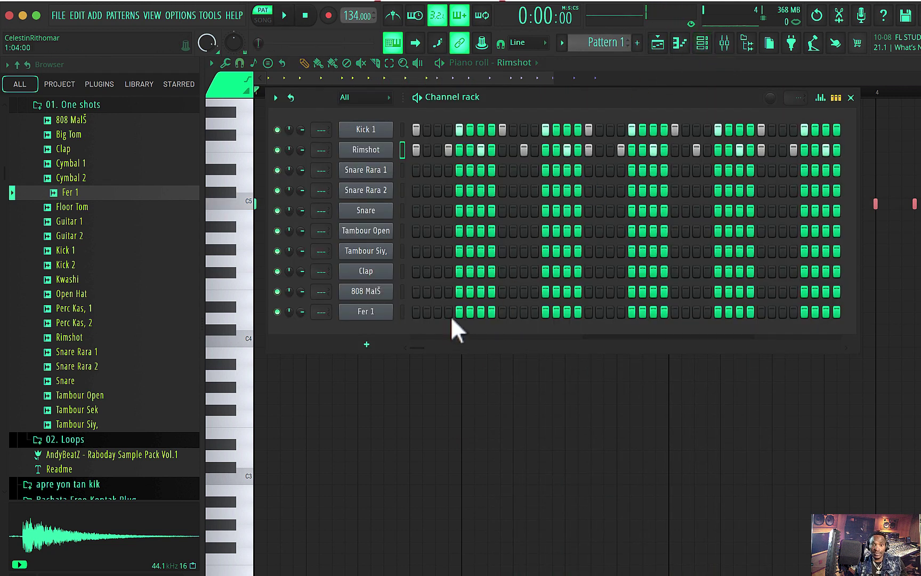
click(660, 45)
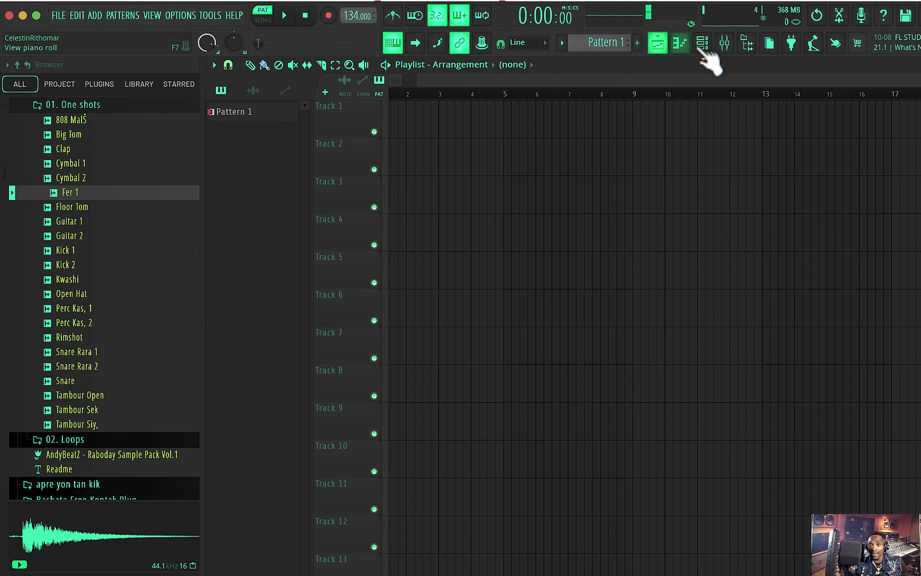
click(489, 138)
drag(490, 138, 123, 130)
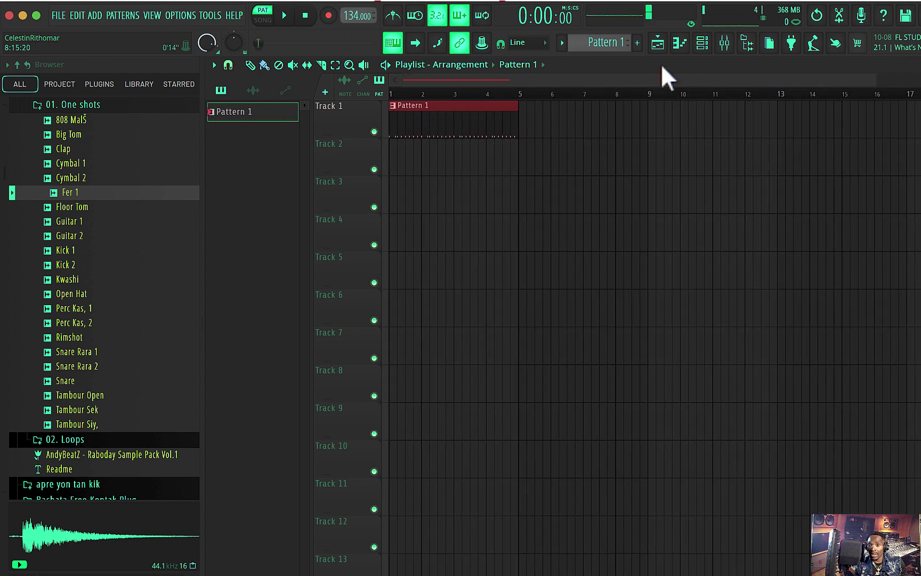
Cut the Rimshot notes out of Pattern 1 in the channel rack.
click(724, 43)
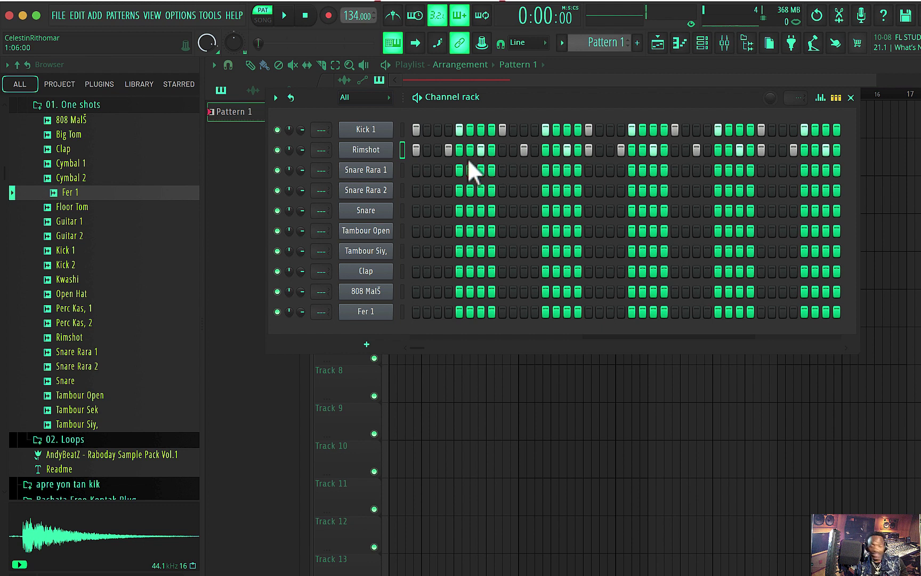
key(ctrl+z)
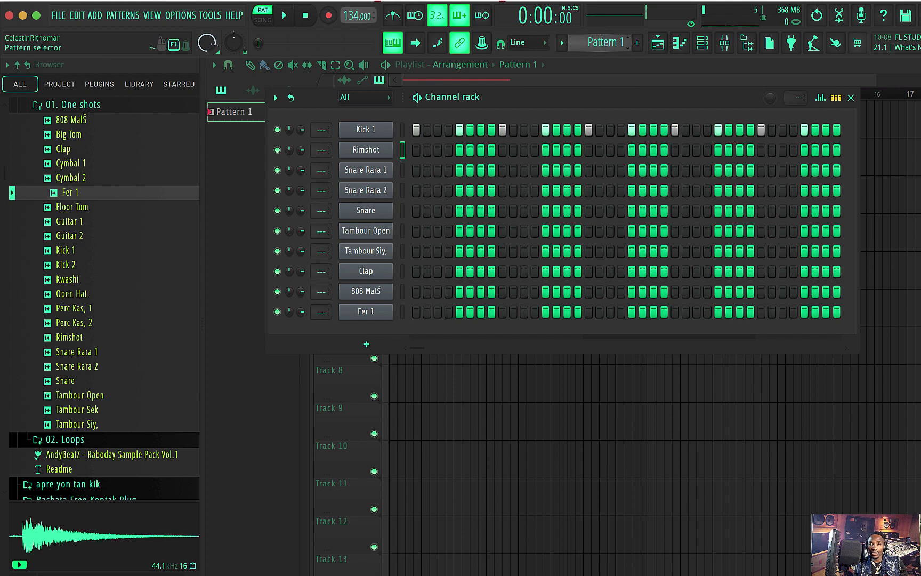
mouse_move(604, 43)
mouse_down()
mouse_move(604, 36)
mouse_move(604, 43)
mouse_up()
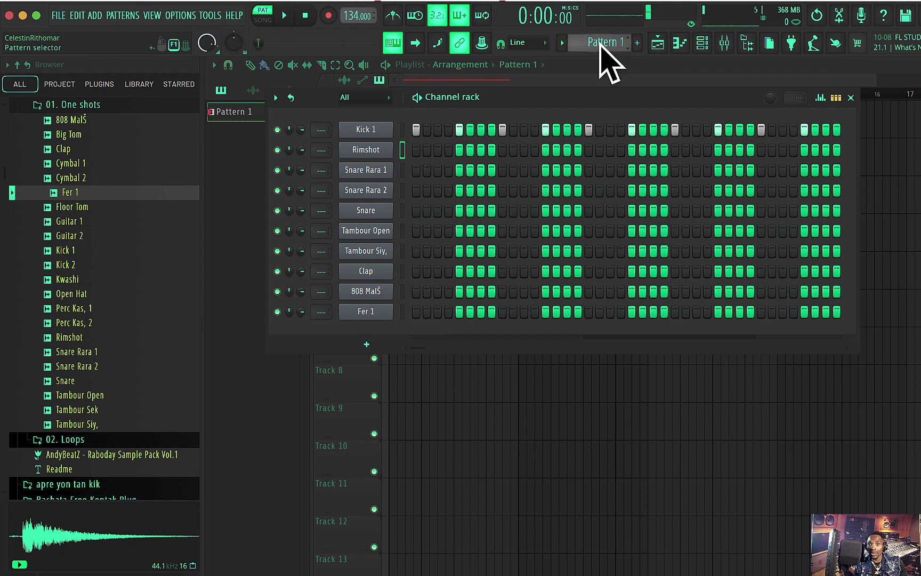
Create a pattern named SNAR holding the cut Rimshot notes and place it on Track 2 at bar 1.
click(637, 43)
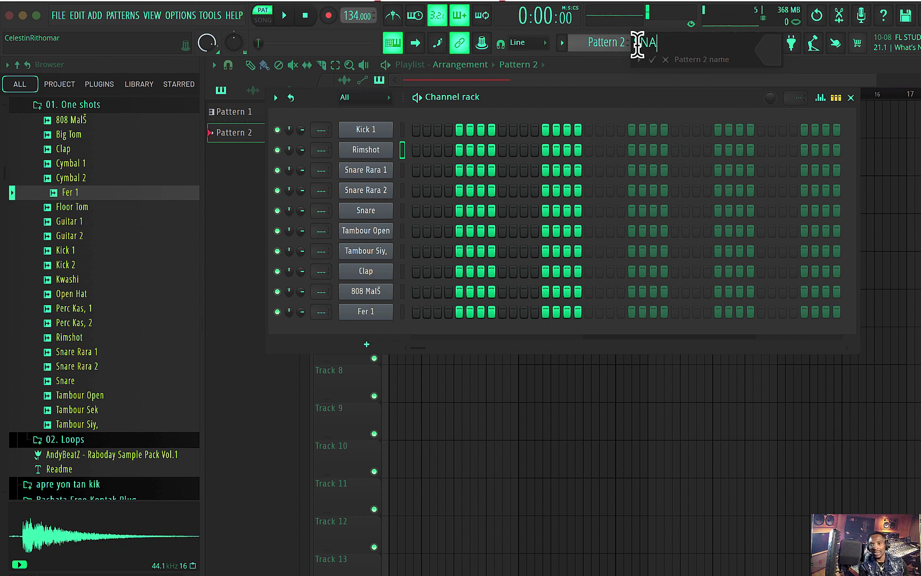
text(SNAR)
key(Return)
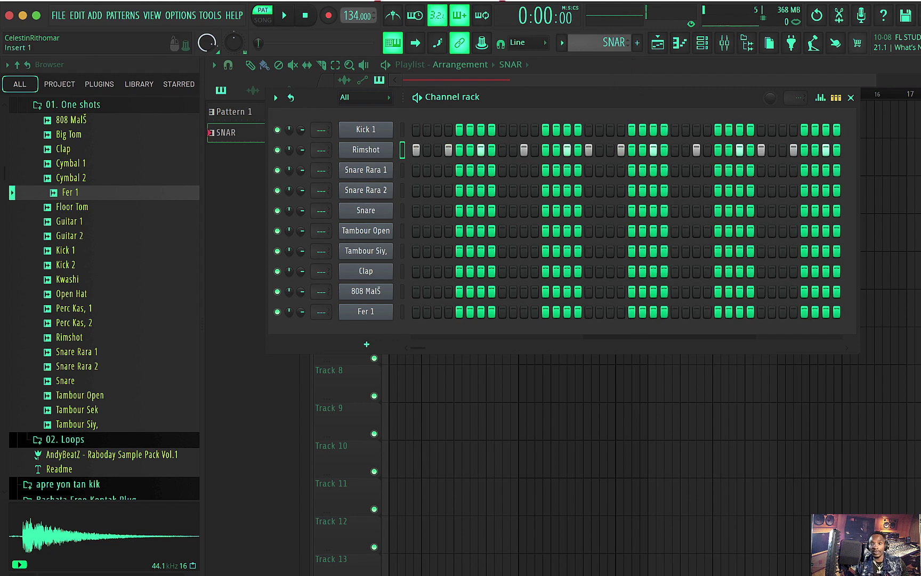
click(895, 162)
click(403, 159)
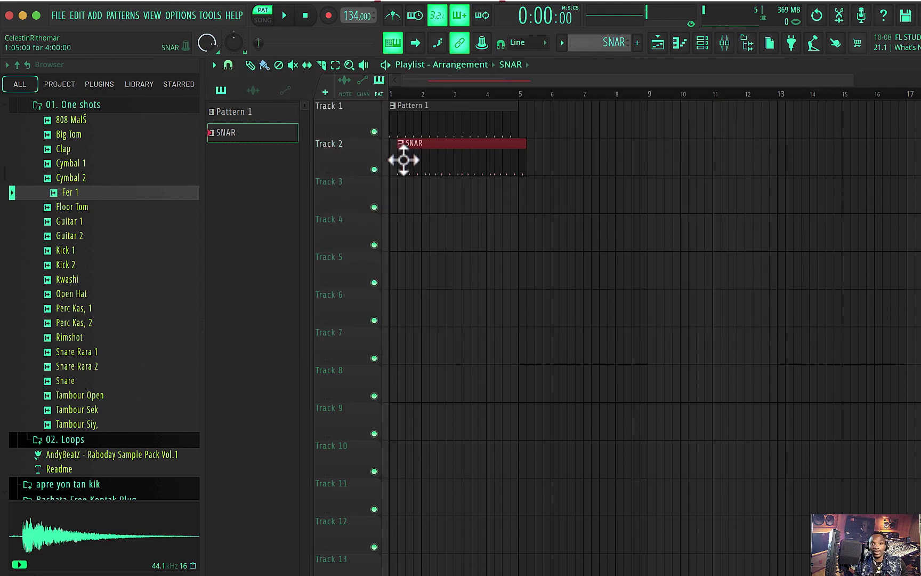
Create a new empty pattern named FER.
click(637, 43)
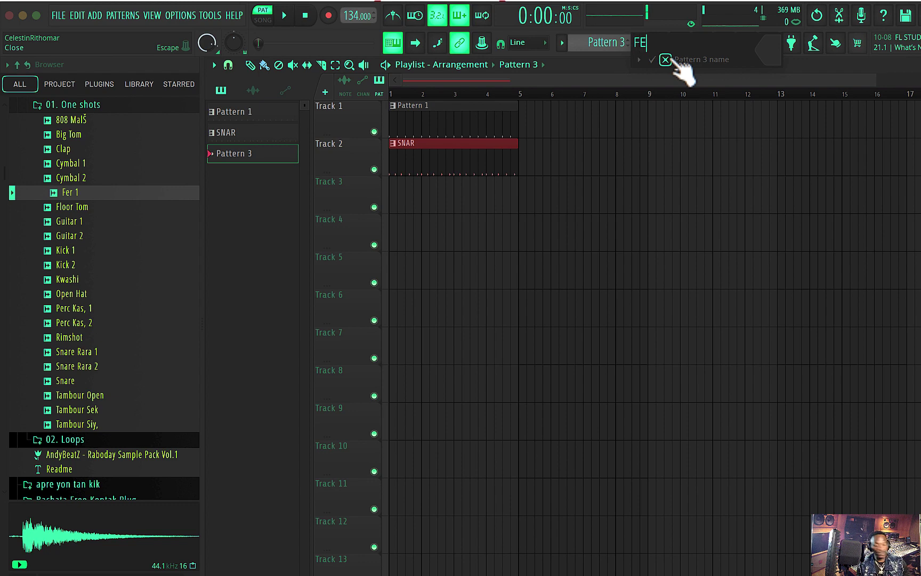
key(Return)
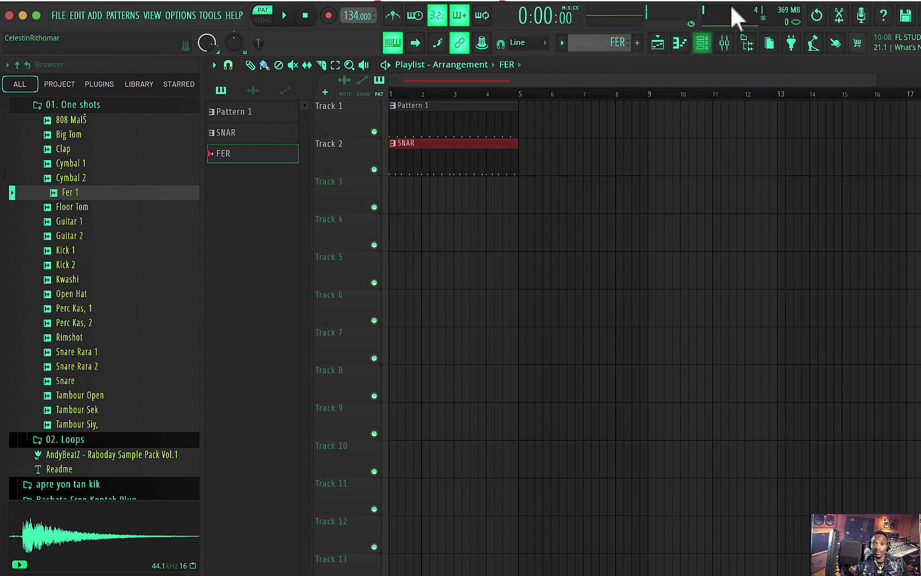
Move the Fer 1 channel up in the channel rack so it sits directly below Rimshot.
click(699, 47)
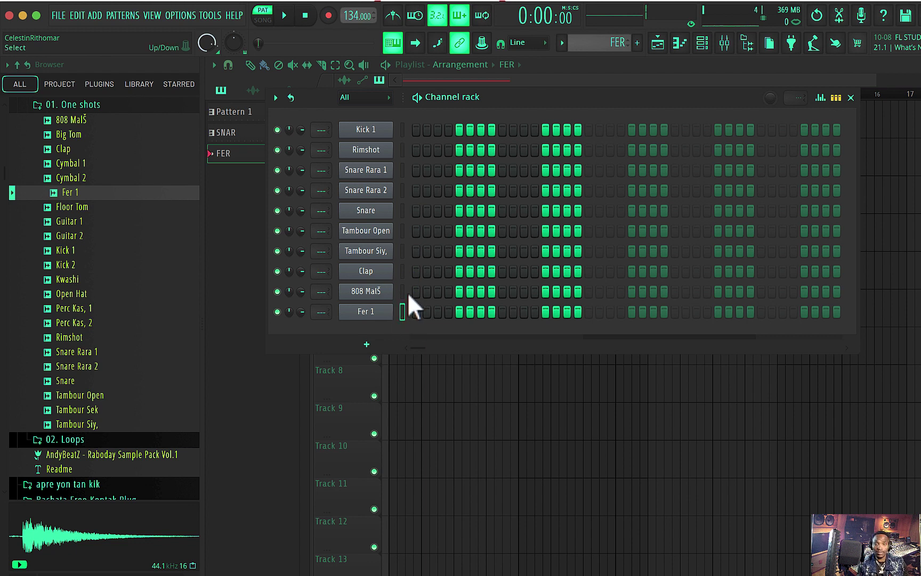
key(alt+Up)
key(alt+Up)
key(alt+Up)
key(alt+Up)
key(alt+Up)
key(alt+Up)
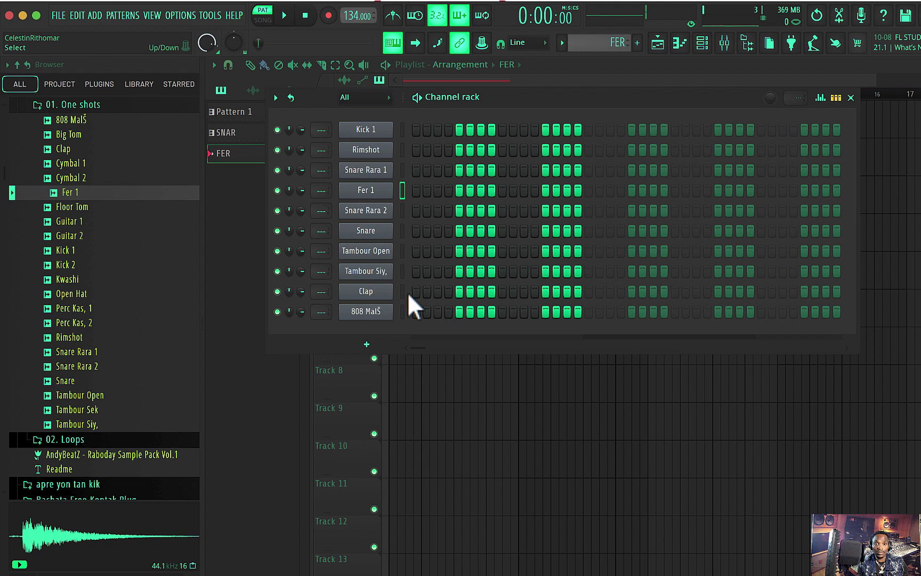
key(alt+Up)
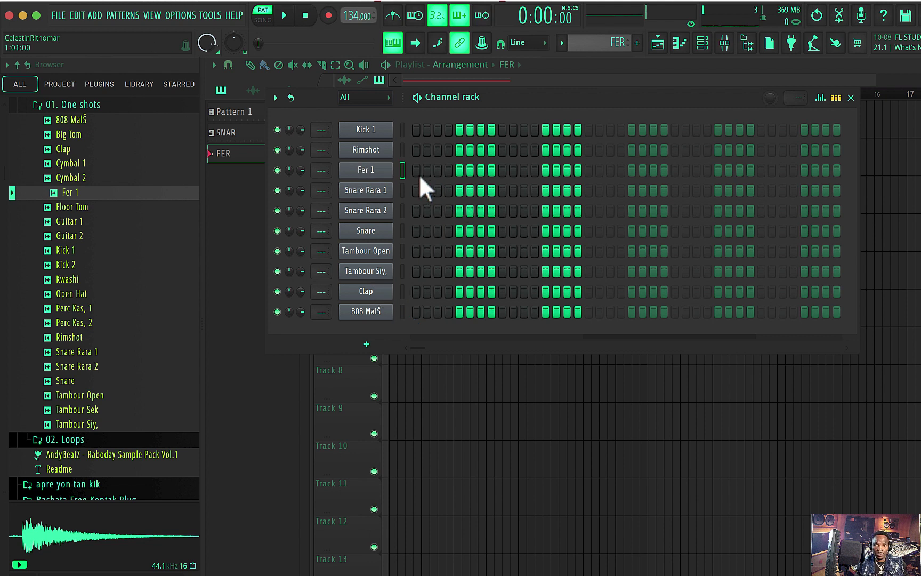
Switch playback to song mode and add a Fer 1 hit on step 1 of the FER pattern.
key(space)
click(265, 20)
key(space)
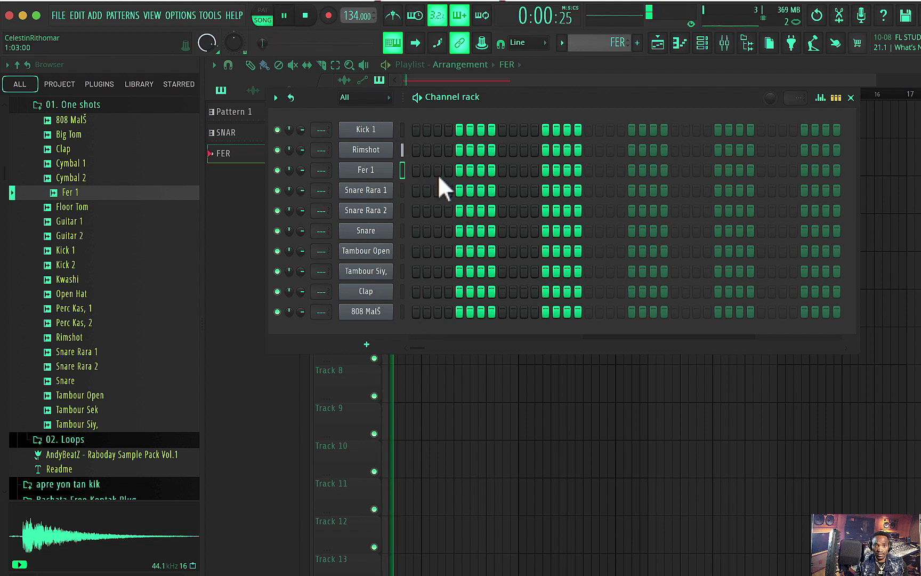
key(space)
click(426, 174)
click(425, 171)
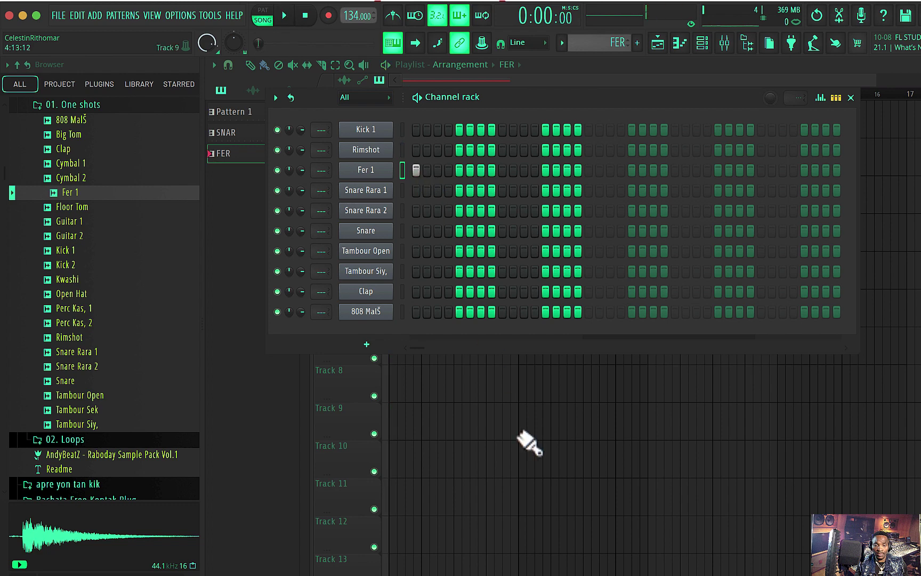
Assign the FER pattern to Track 3 in the playlist.
key(F6)
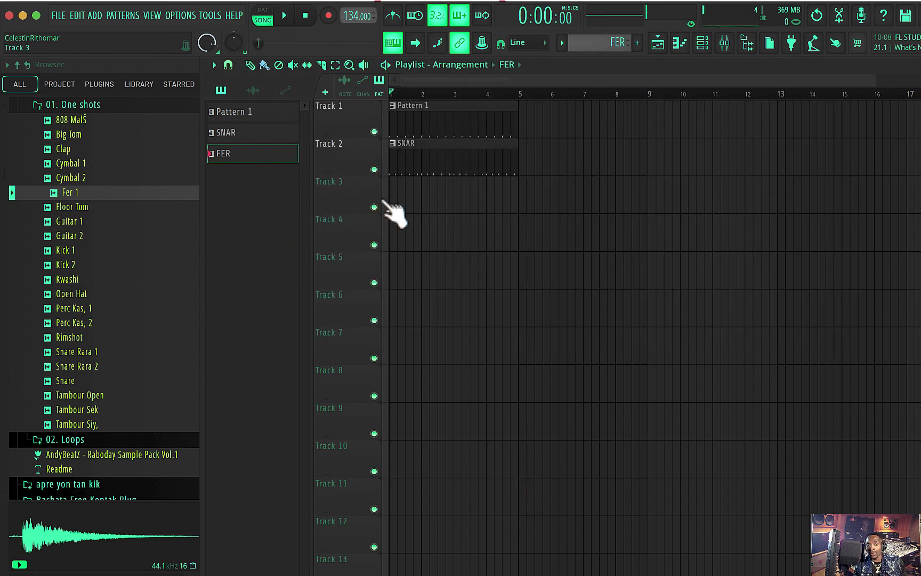
click(697, 49)
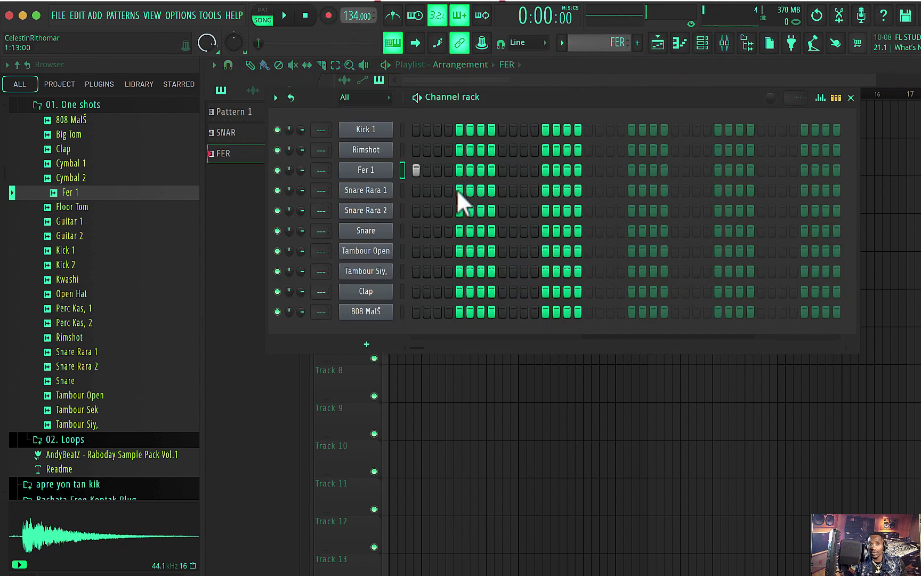
key(F6)
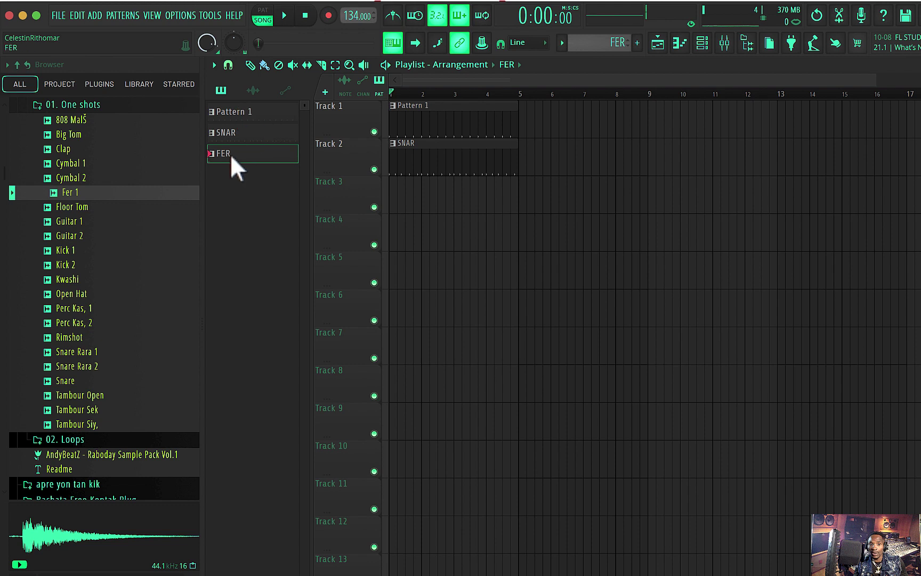
drag(391, 197, 386, 196)
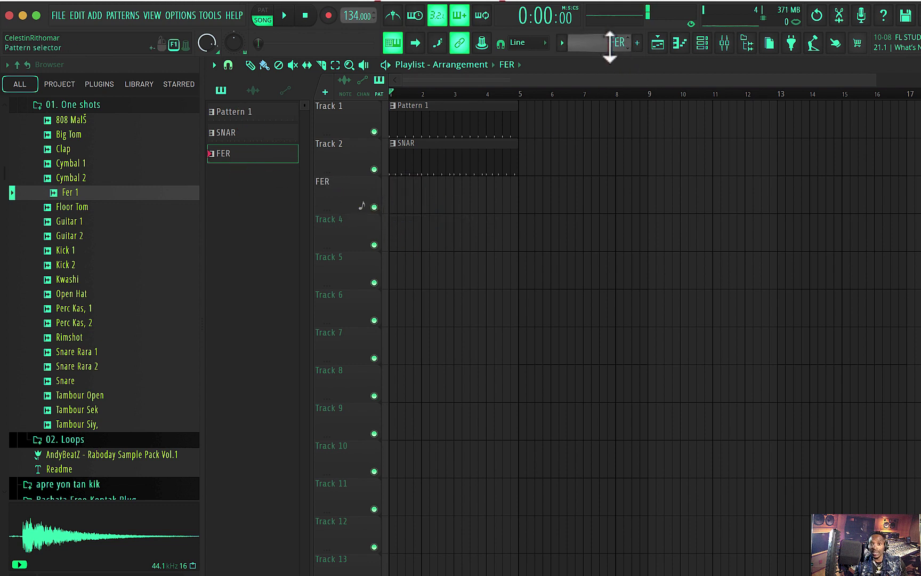
Place the FER pattern at the start of the FER playlist track and extend its clip across bars 1 to 4.
mouse_move(442, 192)
mouse_down()
mouse_move(451, 208)
mouse_move(334, 204)
mouse_up()
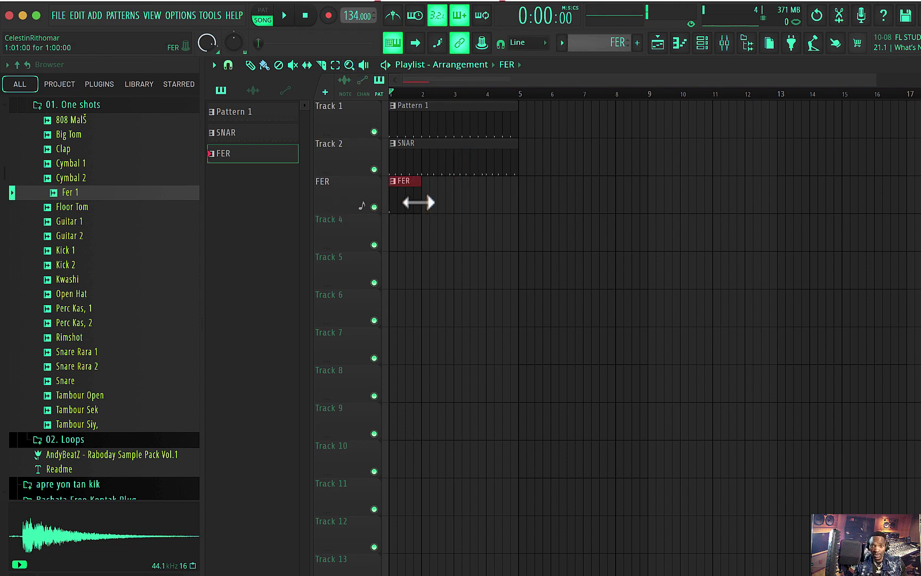
drag(419, 203, 518, 208)
Add C5 notes on steps 3, 4, 7 and 9 of bar 1 in the Fer 1 piano roll during playback.
double_click(428, 204)
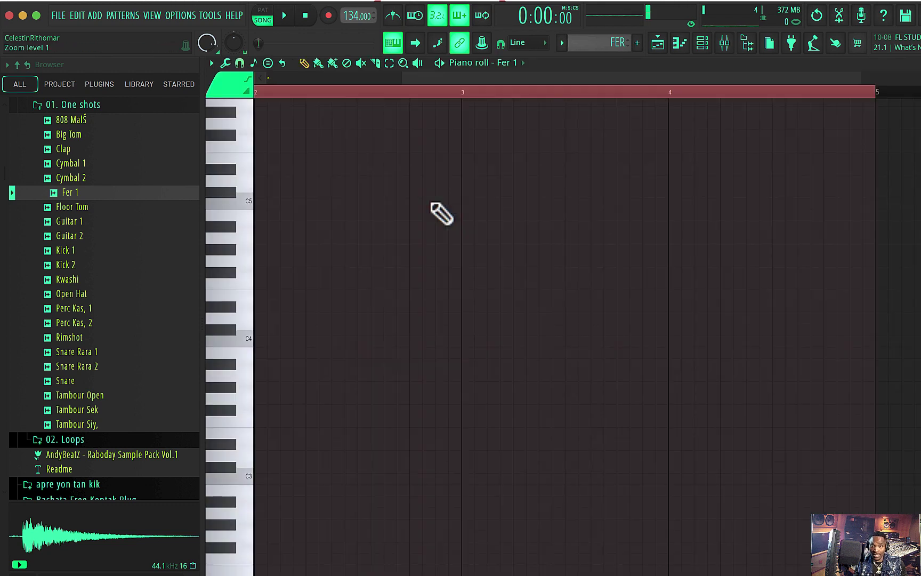
drag(545, 75, 91, 85)
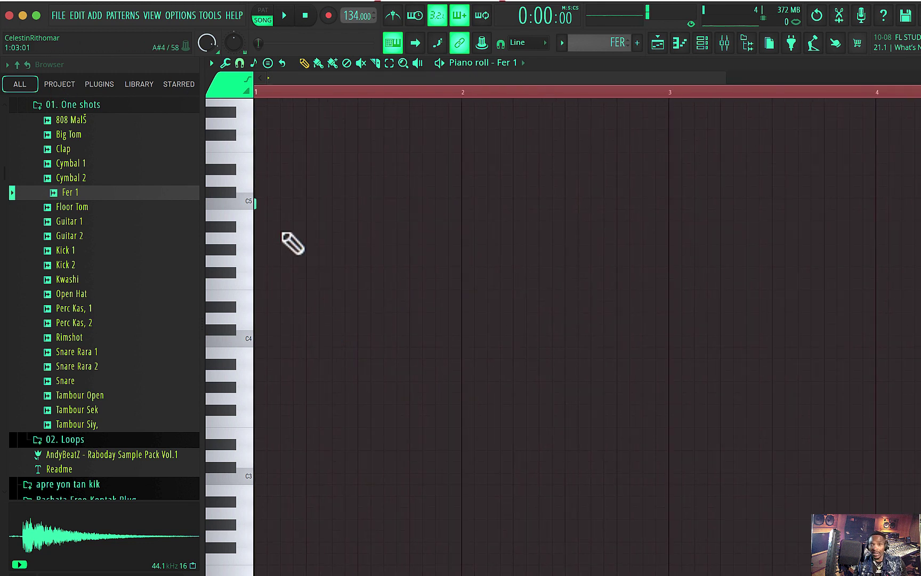
key(space)
click(282, 204)
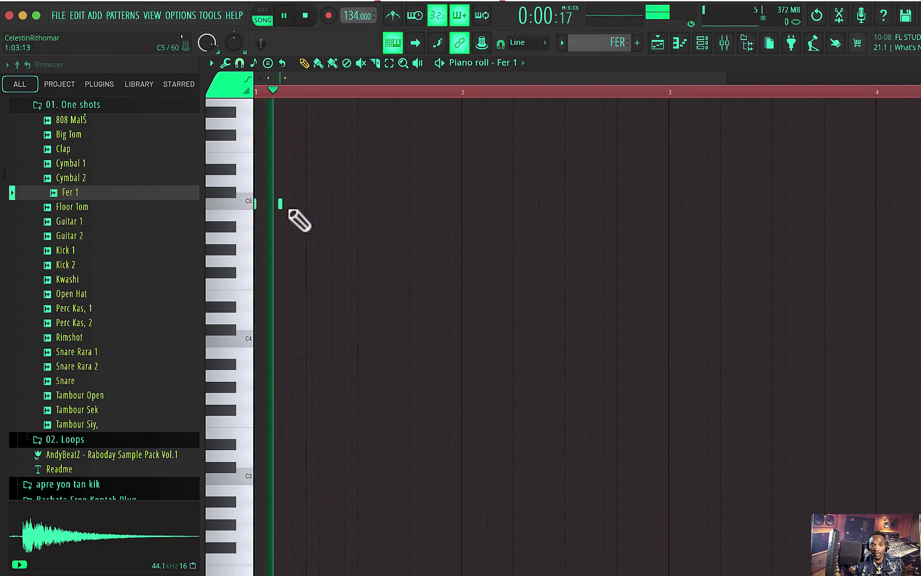
click(294, 205)
click(334, 205)
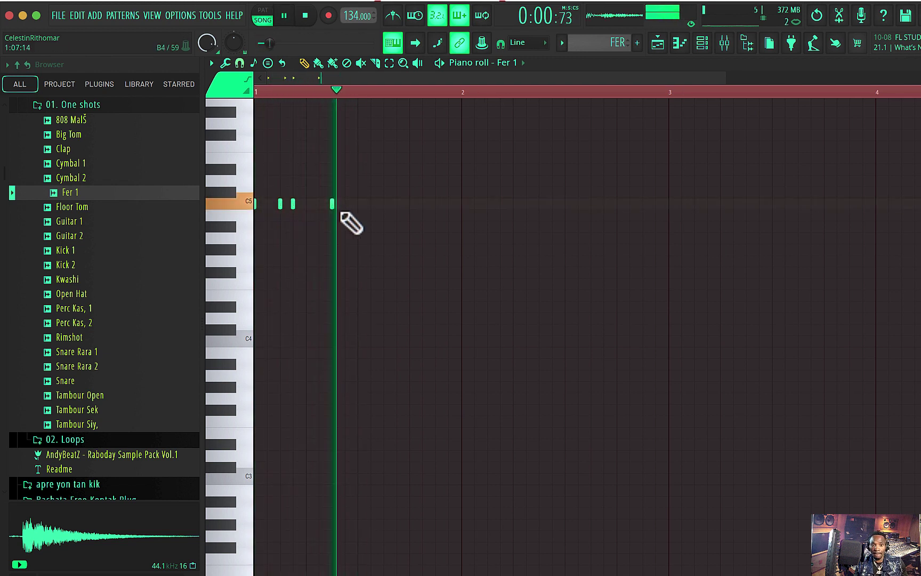
click(358, 204)
key(space)
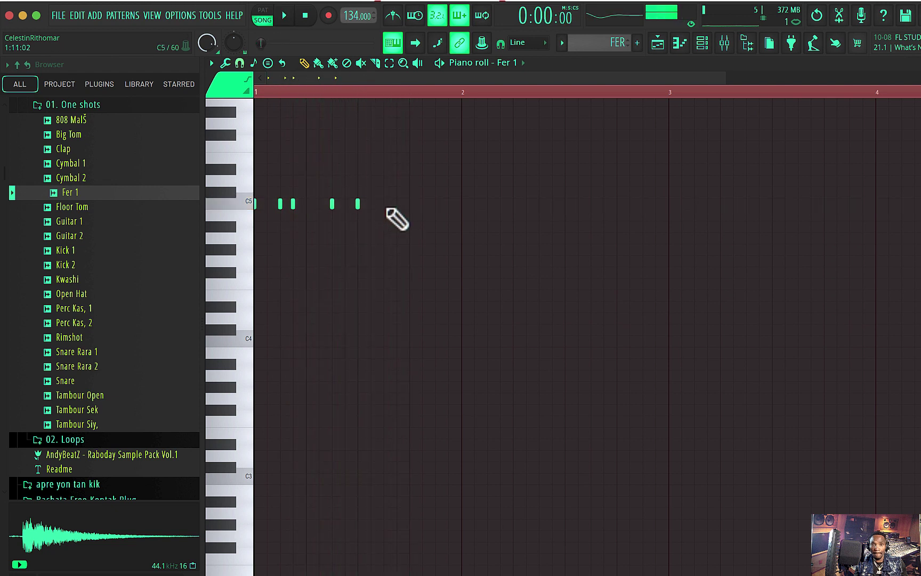
Add more C5 Fer 1 notes on steps 11, 12 and 15 of bar 1 while listening to the groove.
key(space)
click(397, 204)
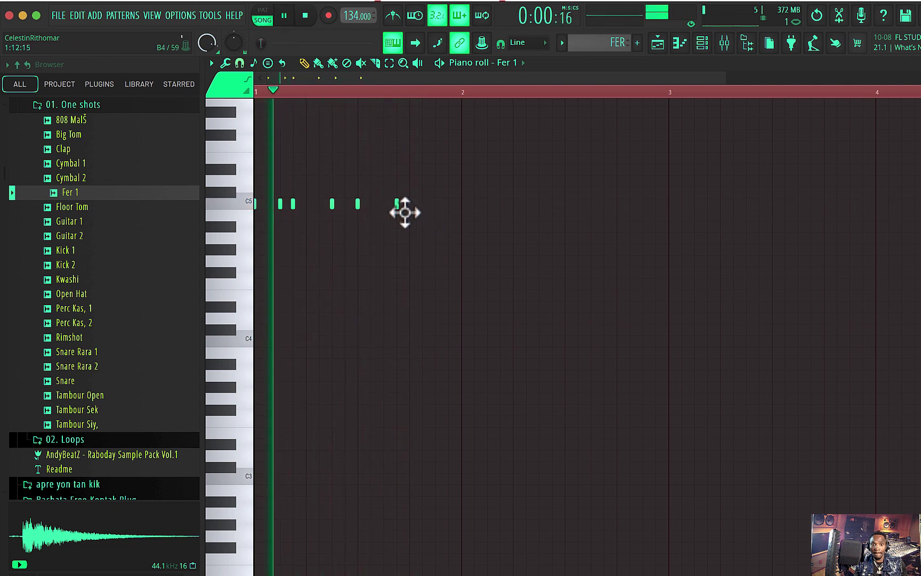
click(435, 204)
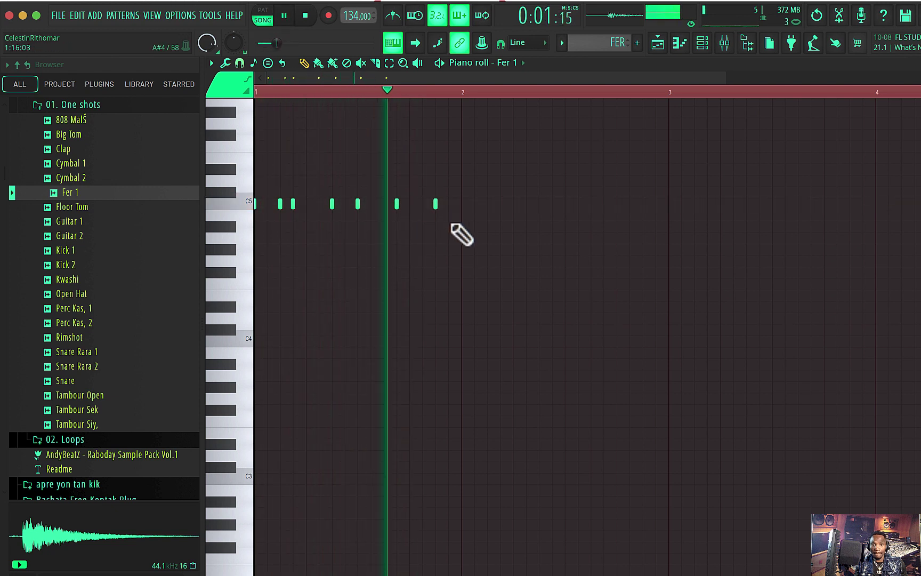
click(383, 204)
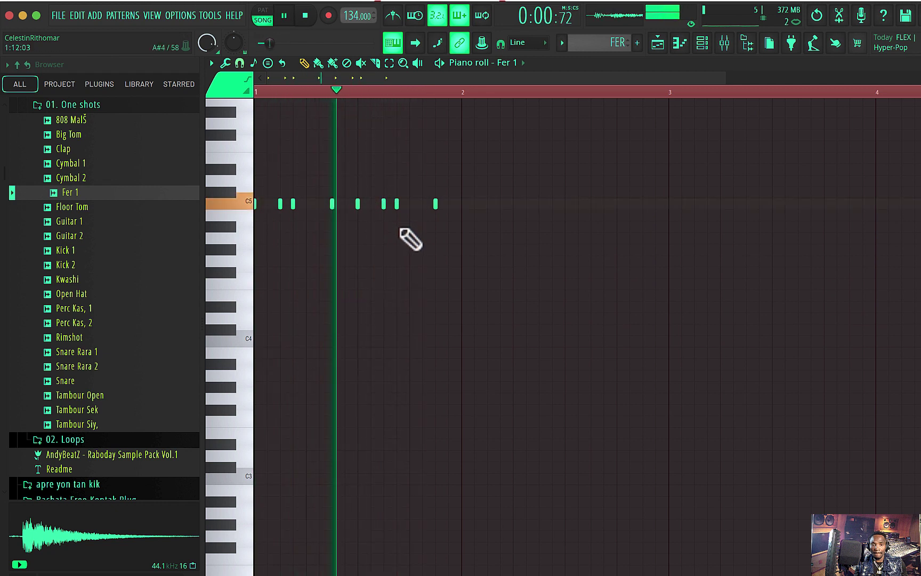
key(space)
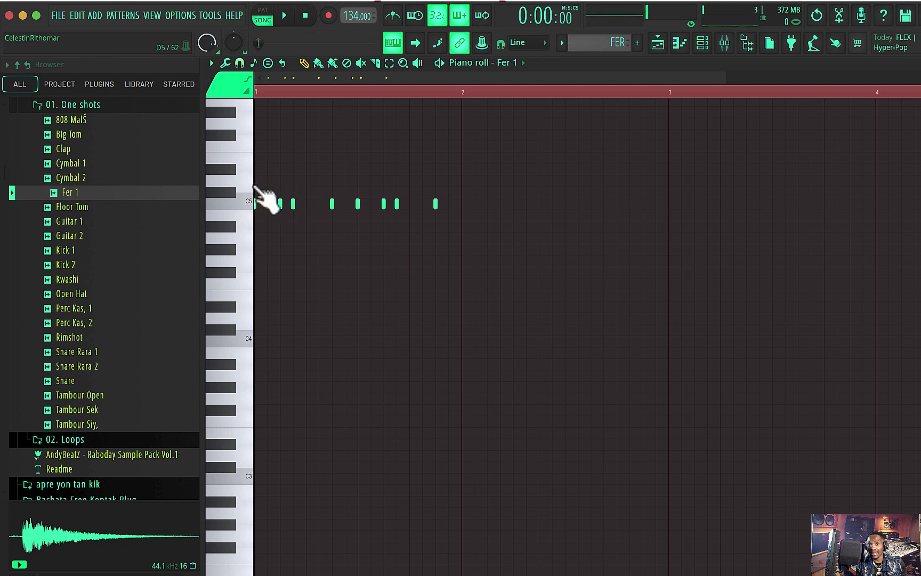
Duplicate all the bar 1 Fer 1 notes into bar 2.
double_click(249, 202)
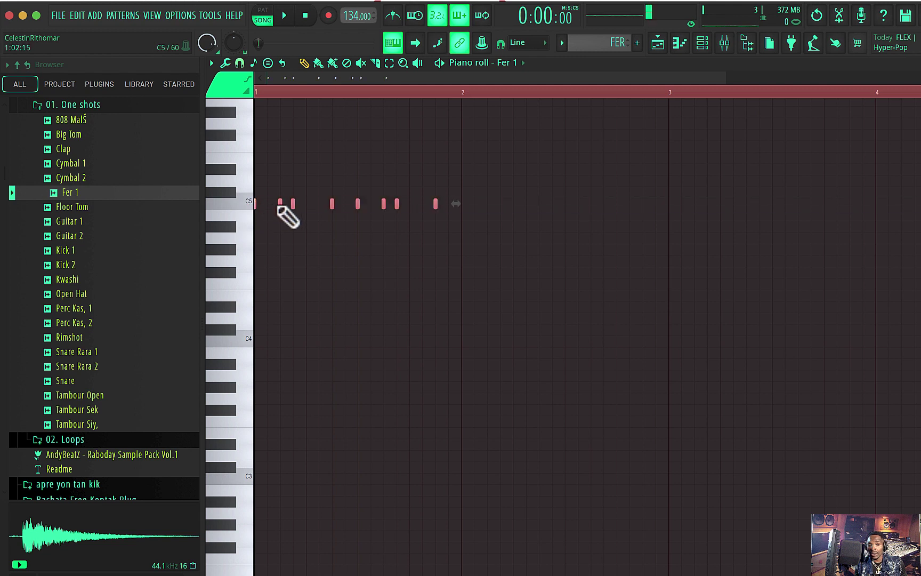
drag(280, 206, 494, 210)
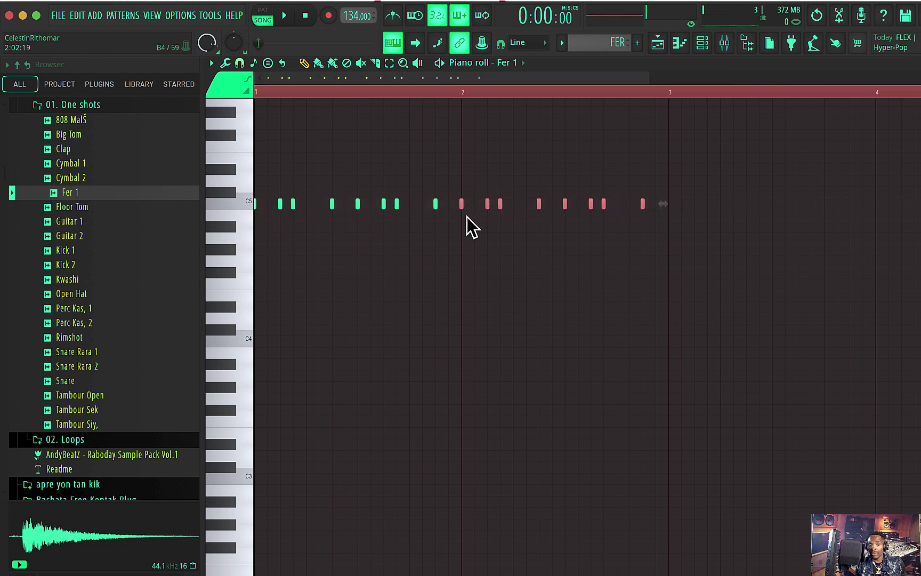
click(237, 205)
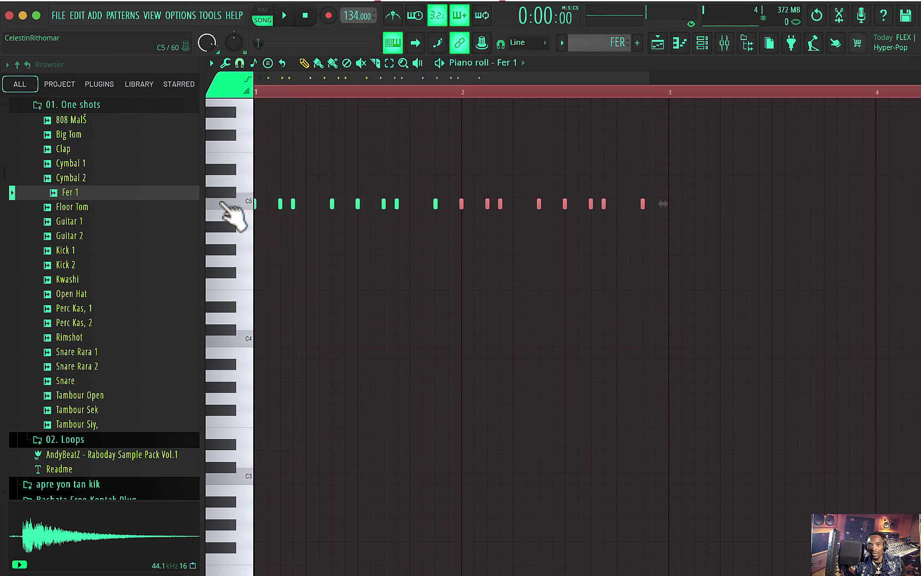
super+click(245, 209)
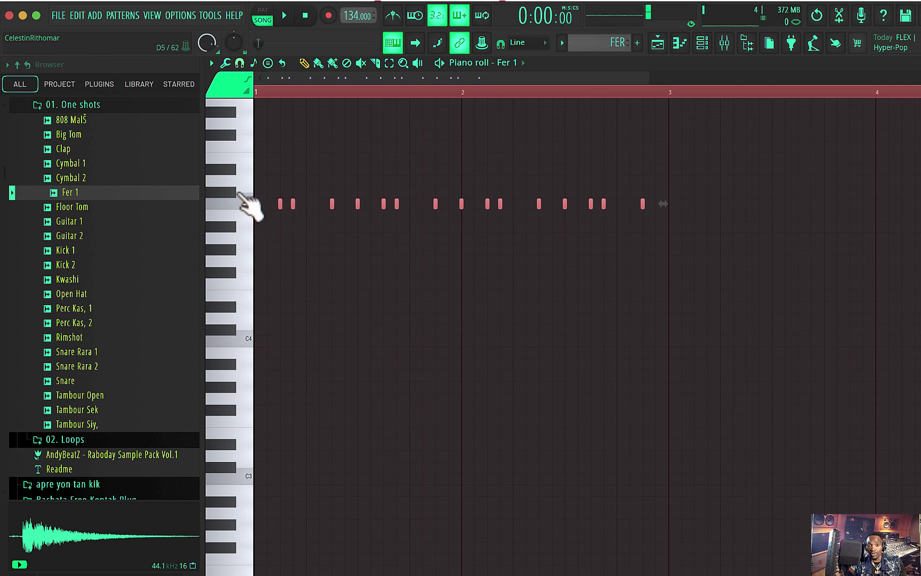
click(244, 213)
right_click(298, 163)
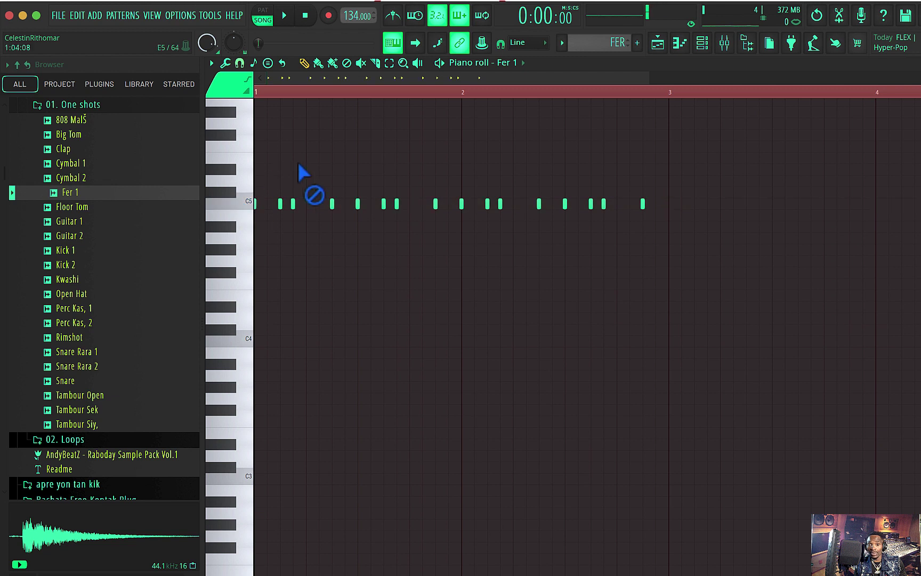
super+click(246, 204)
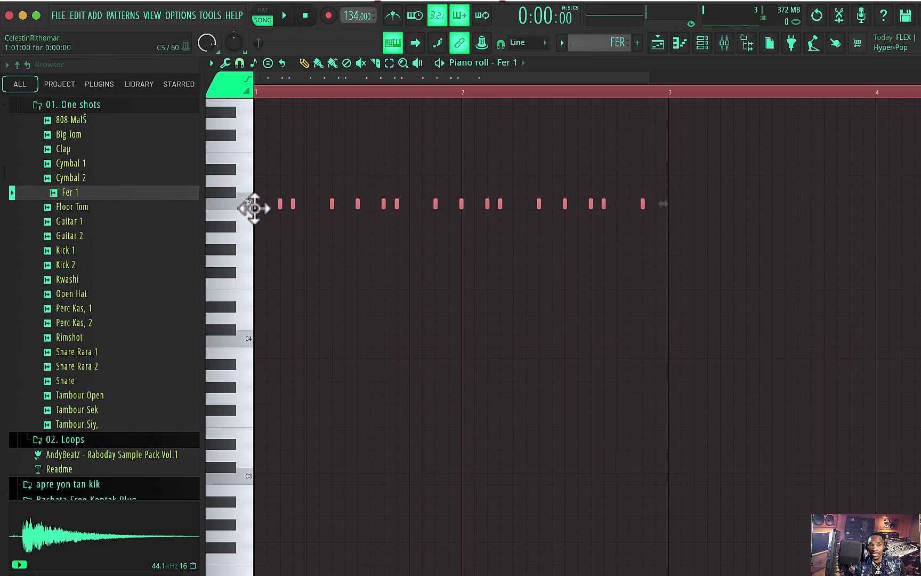
mouse_move(255, 208)
mouse_down()
mouse_move(586, 212)
mouse_move(676, 226)
mouse_up()
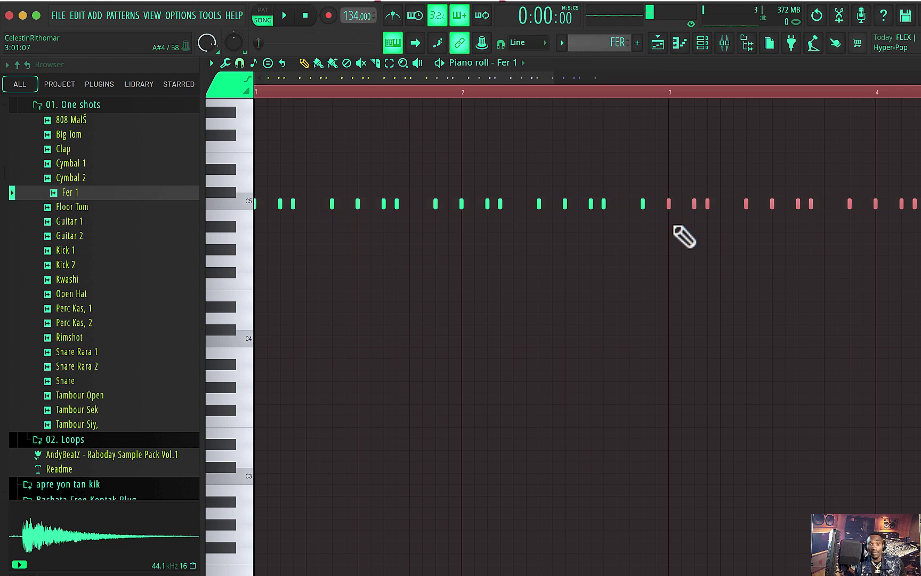
key(Delete)
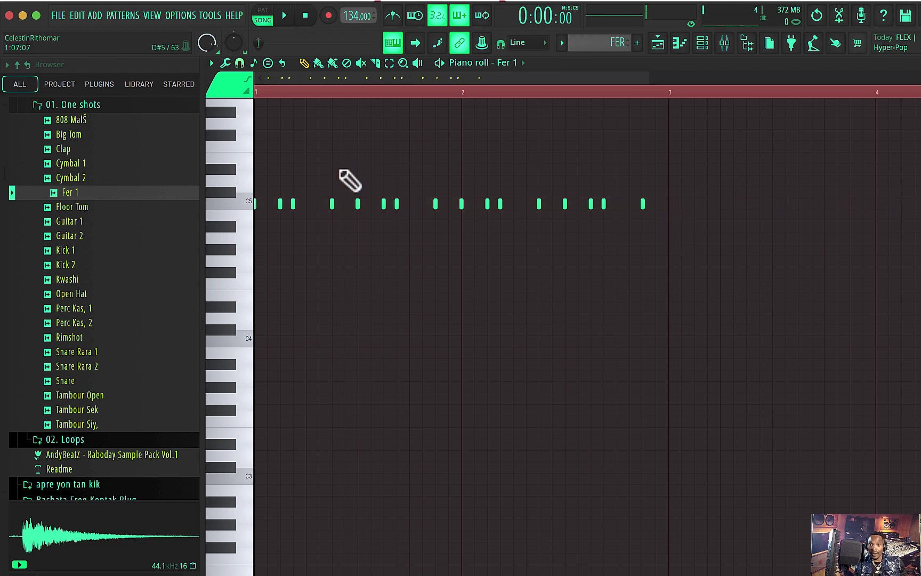
Duplicate the Fer 1 notes of bars 1 and 2 into bars 3 and 4.
double_click(244, 201)
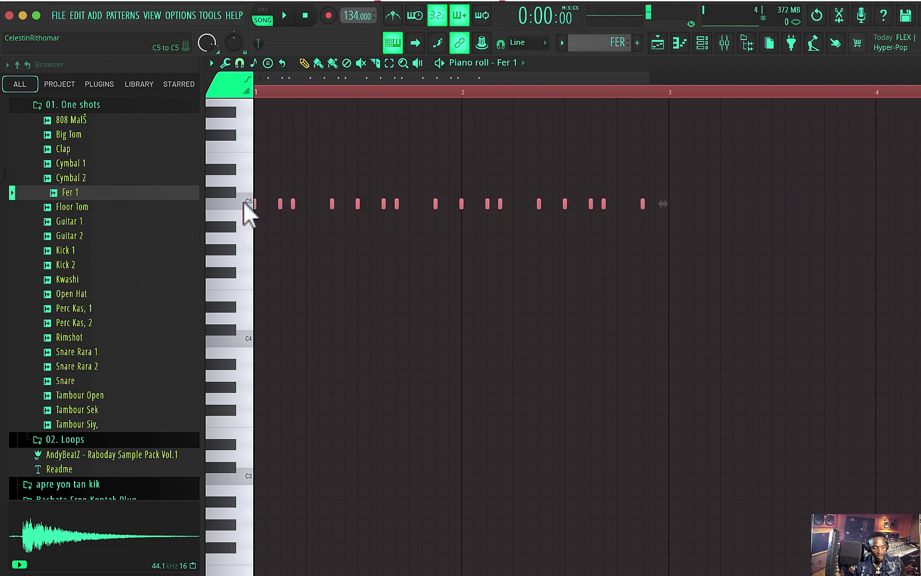
drag(368, 84, 579, 181)
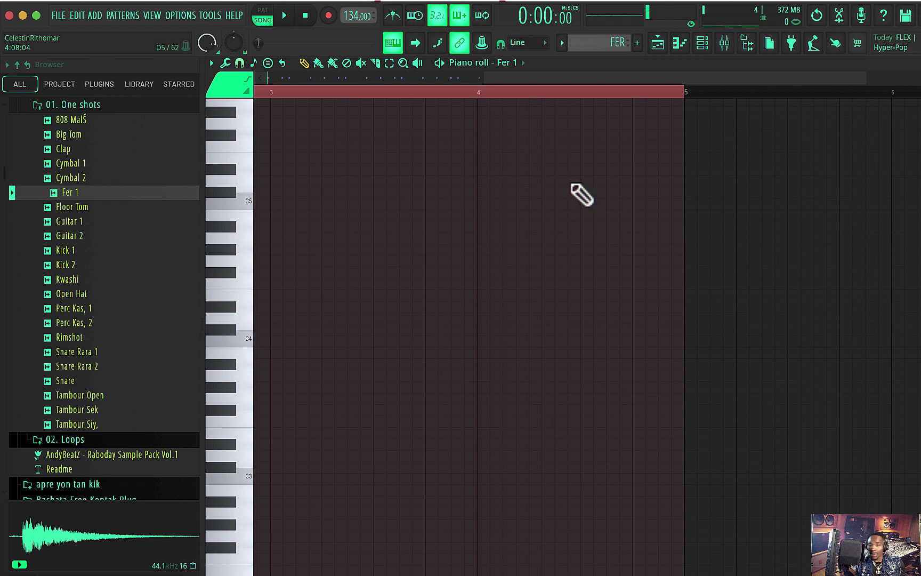
key(ctrl+b)
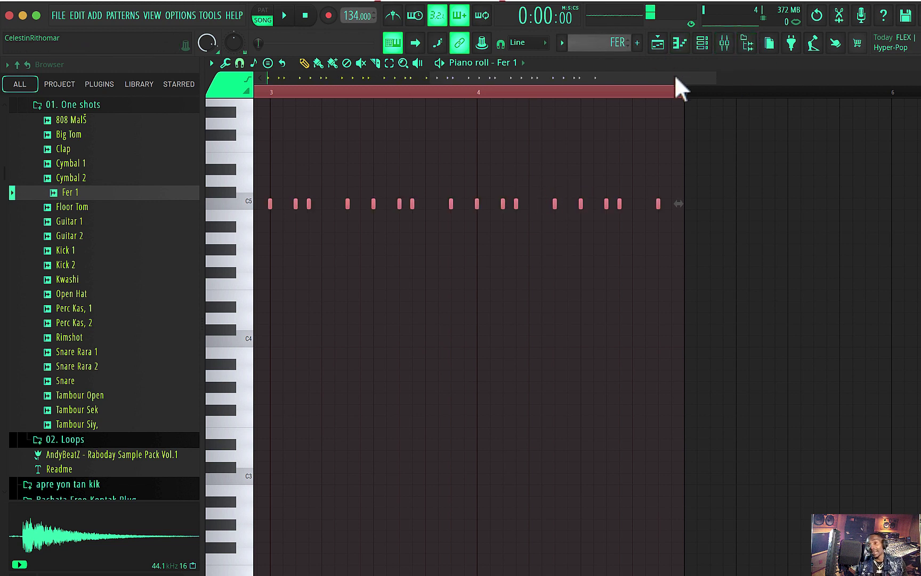
drag(677, 81, 430, 83)
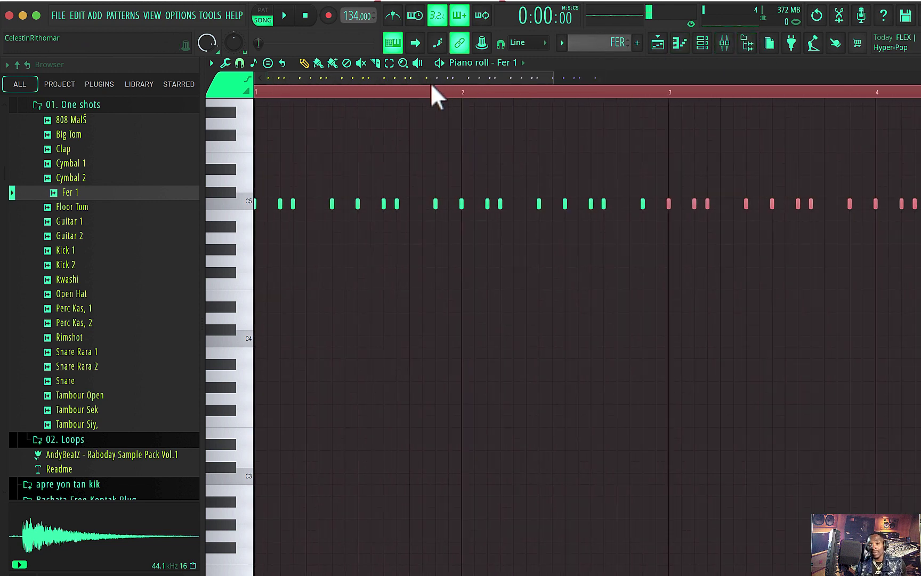
Play the arrangement from the playlist and lower the Fer 1 channel volume to 51%.
click(660, 46)
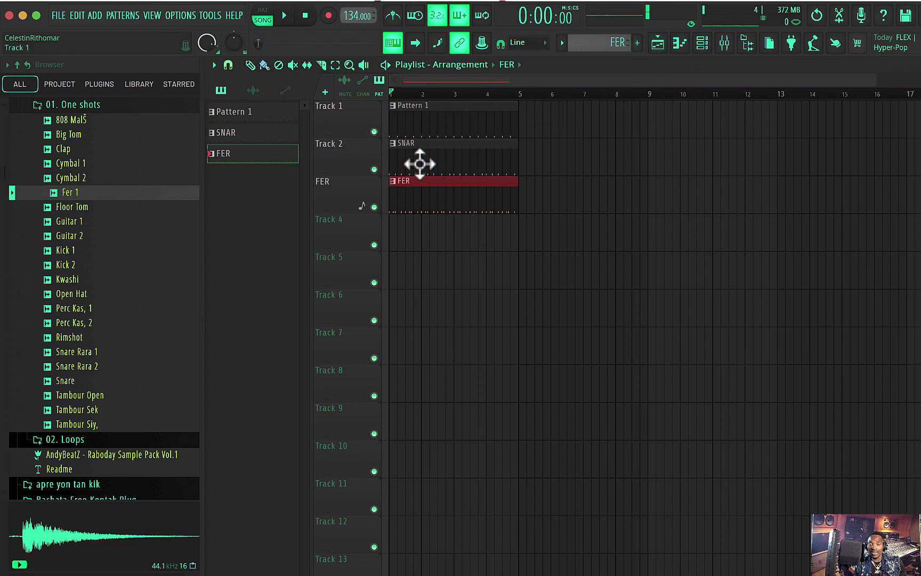
key(space)
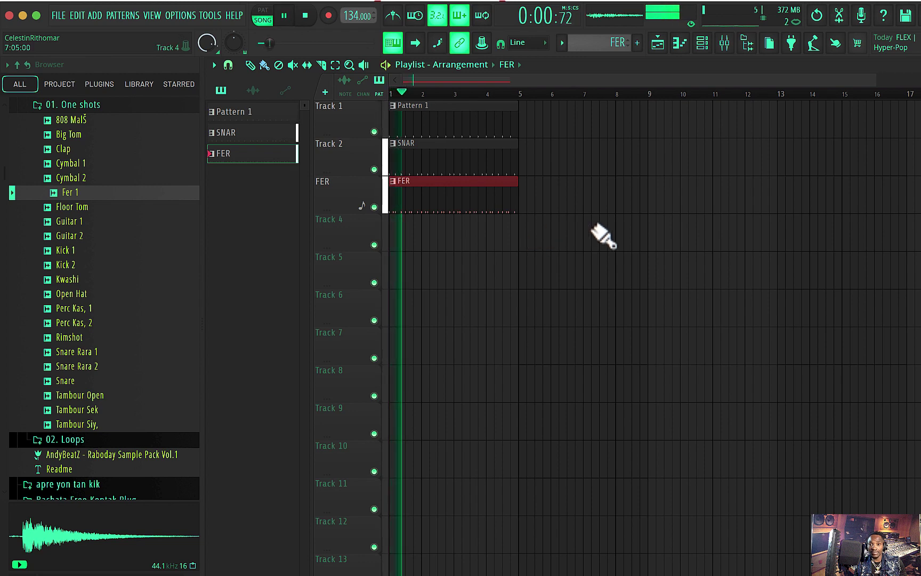
click(702, 42)
drag(301, 170, 301, 181)
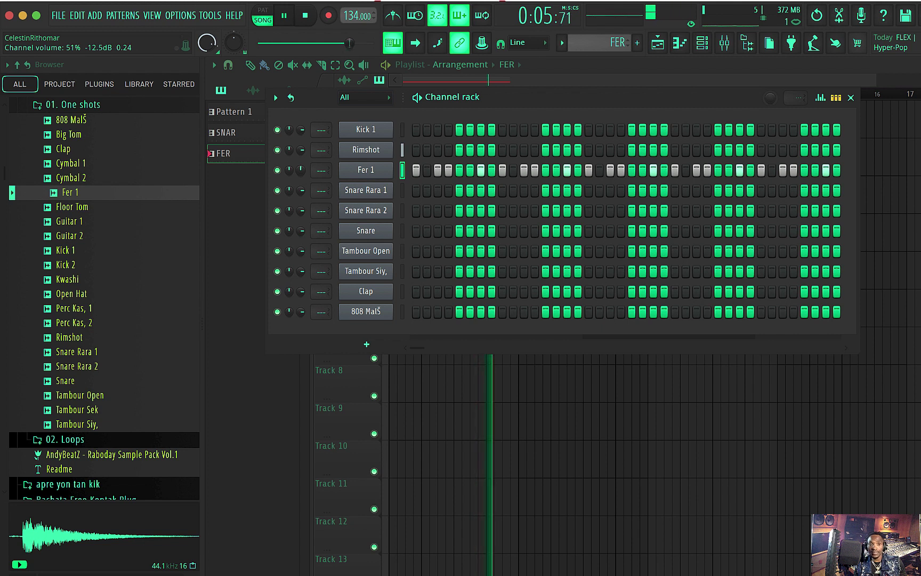
key(space)
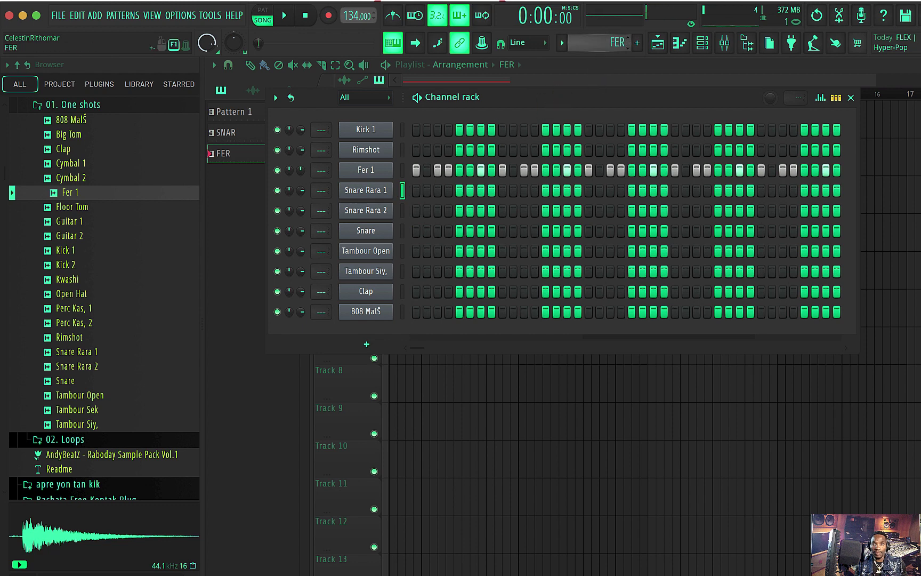
Create a new empty pattern and place it at the start of Track 4 in the playlist.
click(637, 43)
click(891, 263)
click(408, 235)
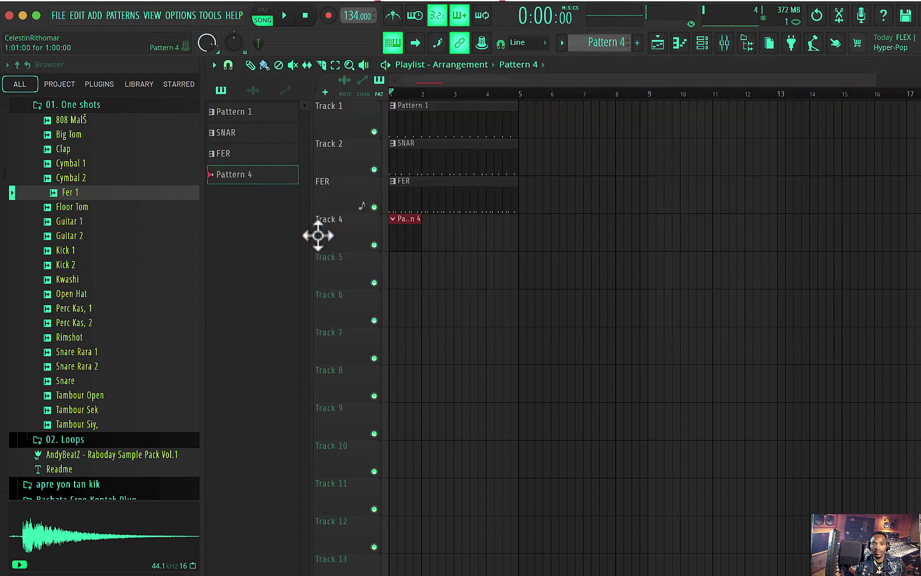
Add Snare Rara 1 hits on steps 1, 7 and 10 of the new pattern while auditioning the groove.
double_click(413, 236)
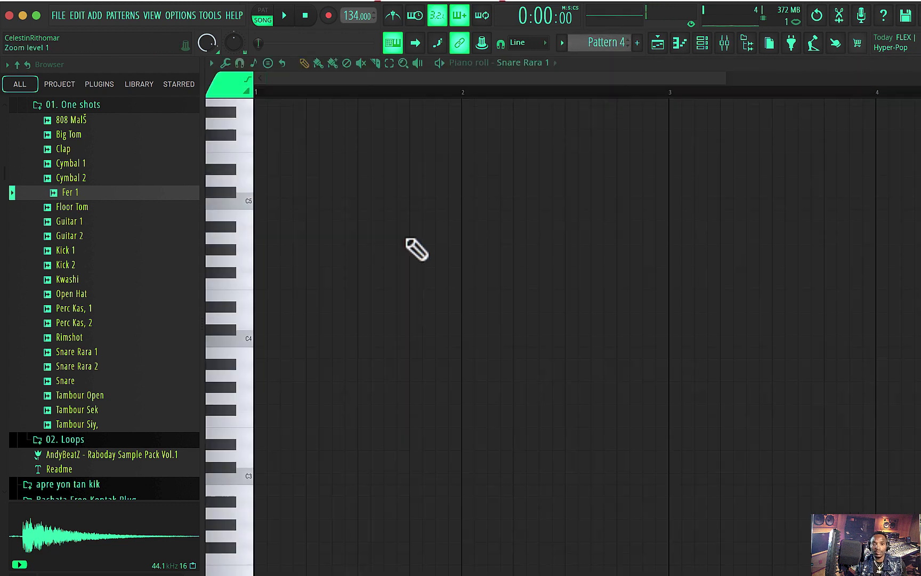
click(702, 44)
click(415, 190)
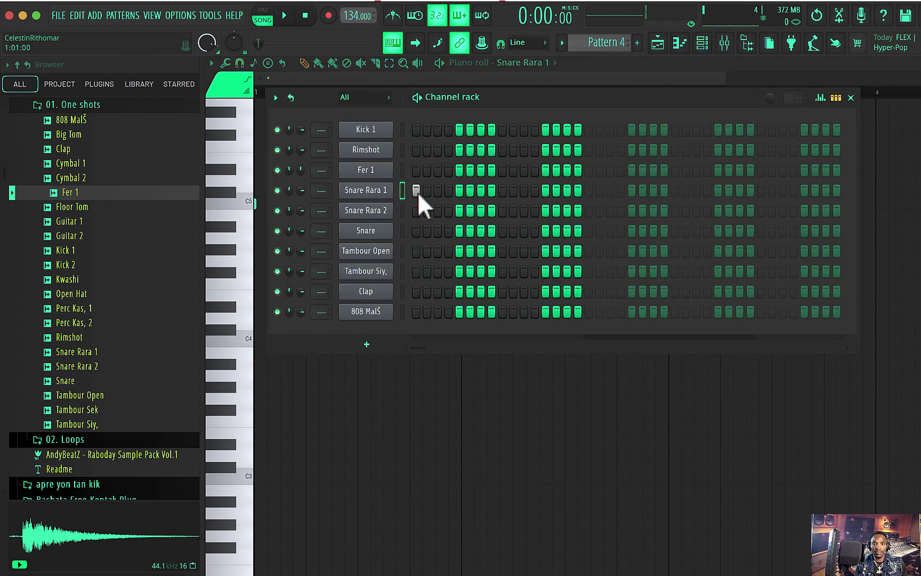
key(space)
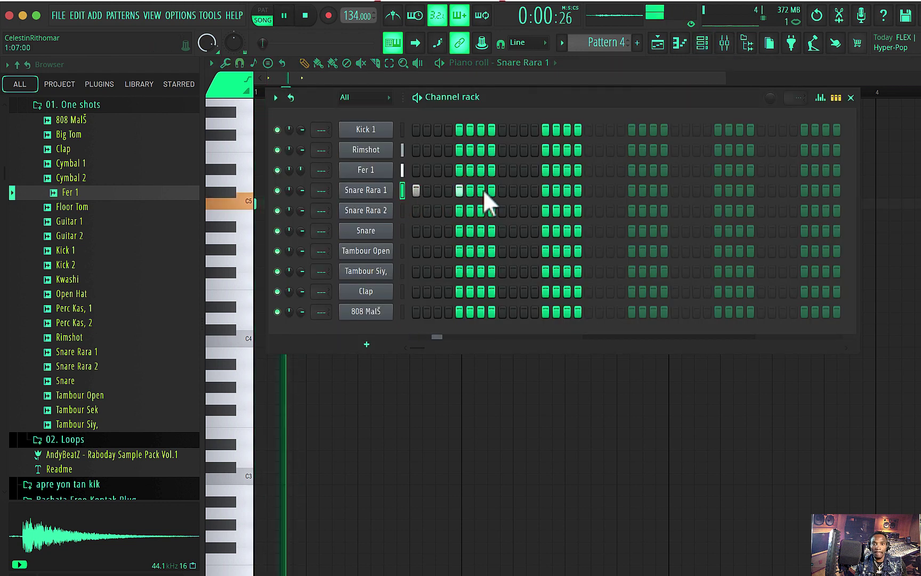
click(481, 190)
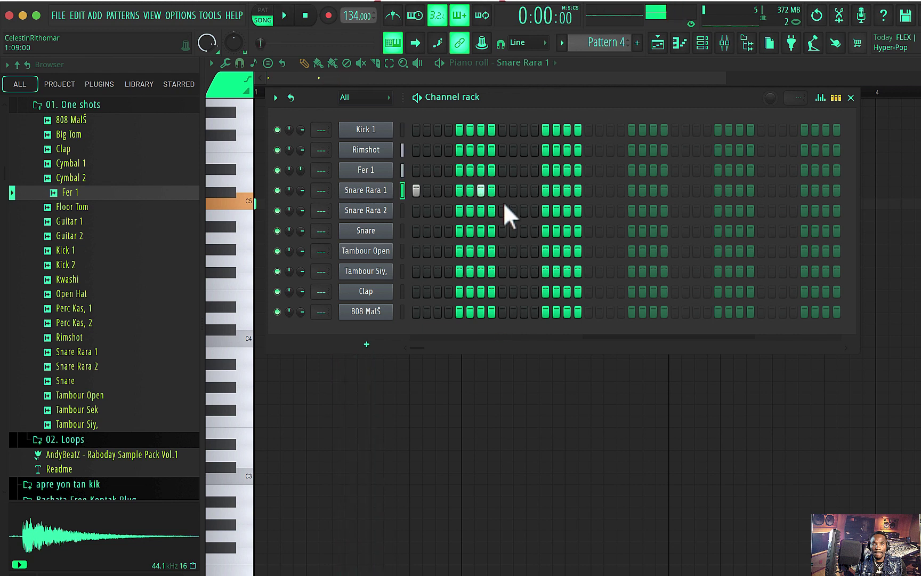
click(513, 190)
Rework the Snare Rara 1 rhythm by trying step 5, then using hits on steps 4 and 7 between the existing ones.
click(481, 191)
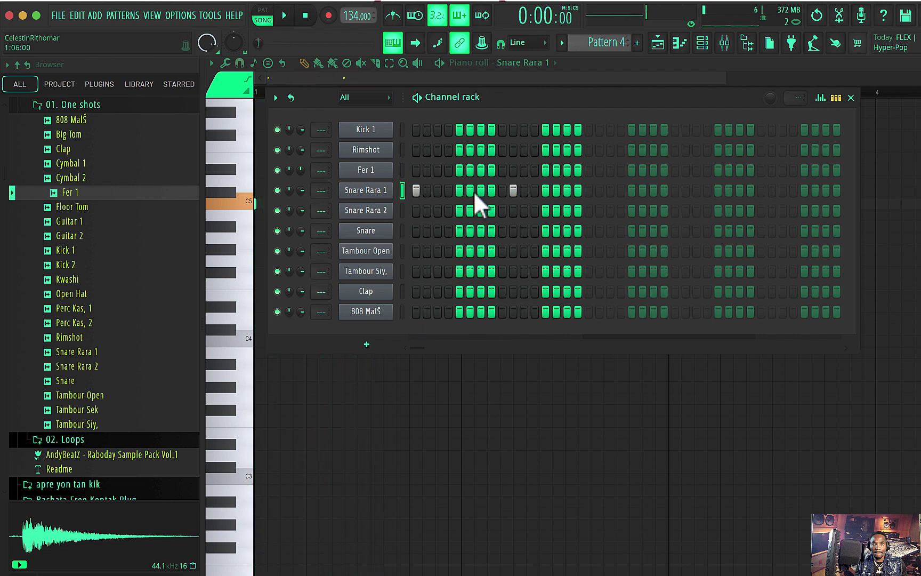
click(461, 190)
click(460, 190)
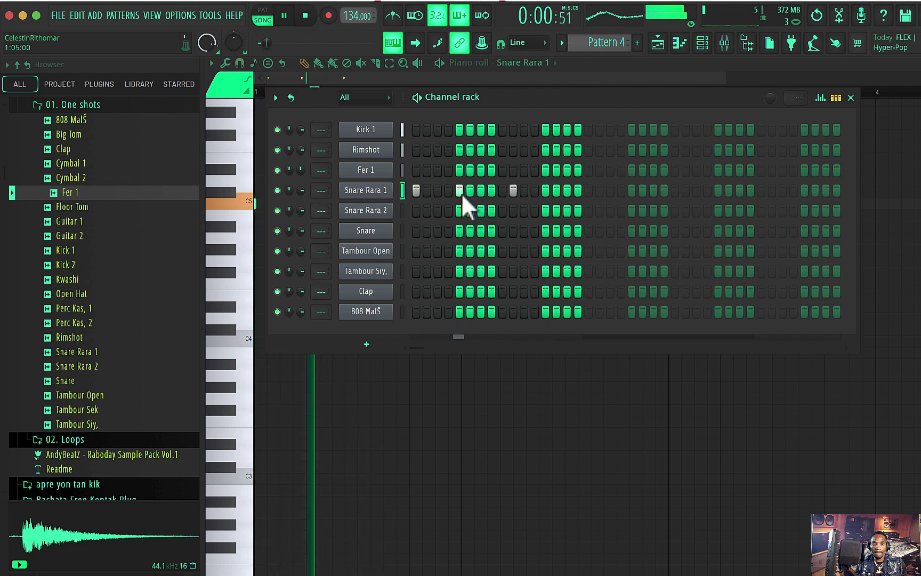
click(449, 190)
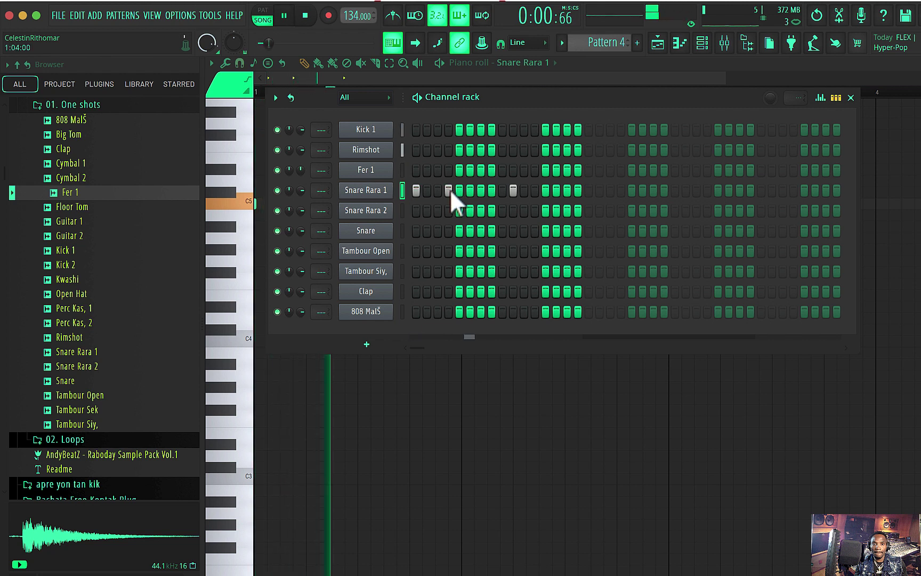
click(482, 190)
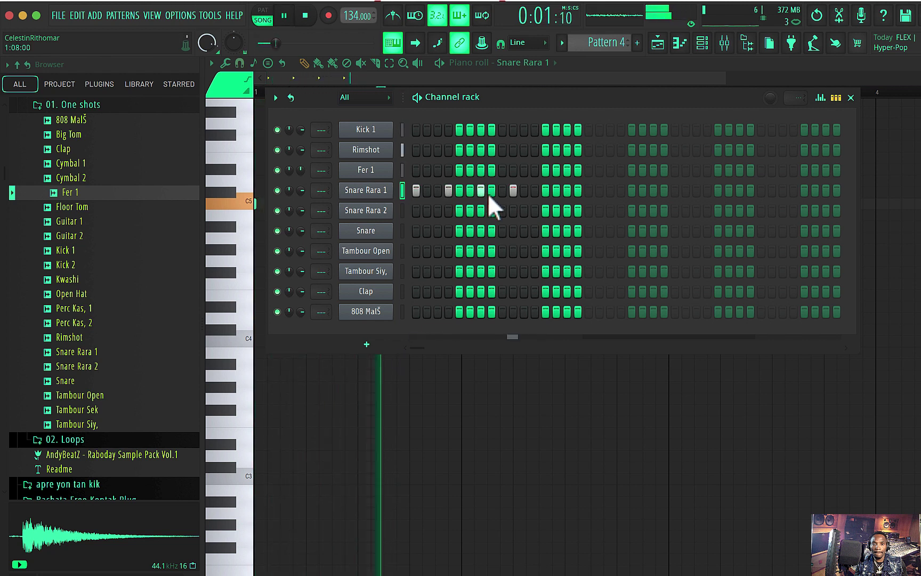
Shift the Snare Rara 1 hit on step 10 to step 11 and add a hit on step 15.
click(513, 191)
click(535, 190)
click(534, 191)
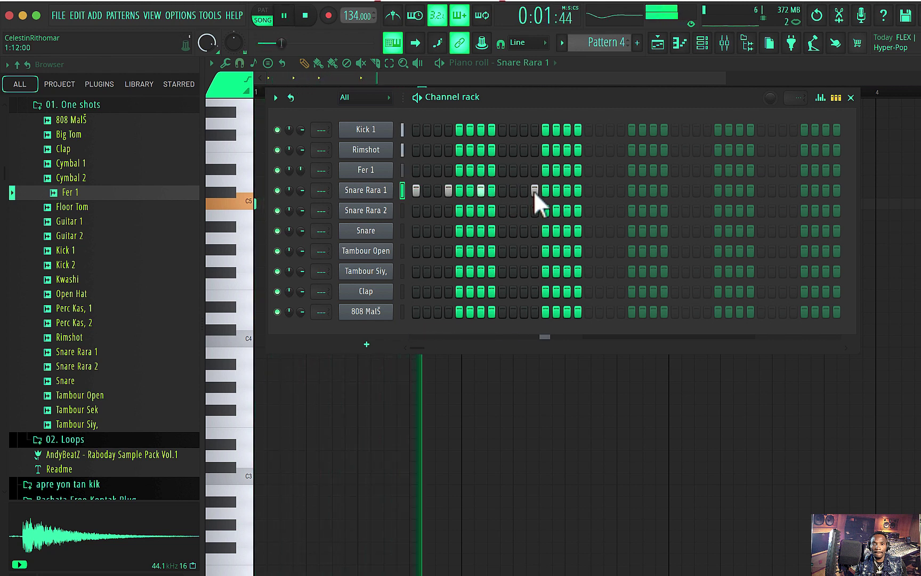
click(524, 191)
click(569, 190)
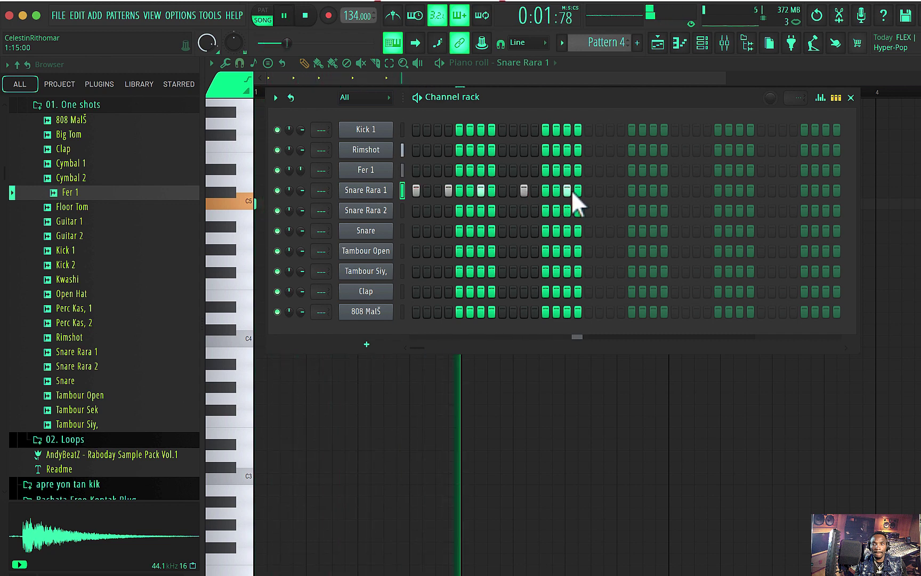
Extend Snare Rara 1 with hits on steps 17, 20, 23 and 27 while auditioning the groove, and stop playback.
click(598, 190)
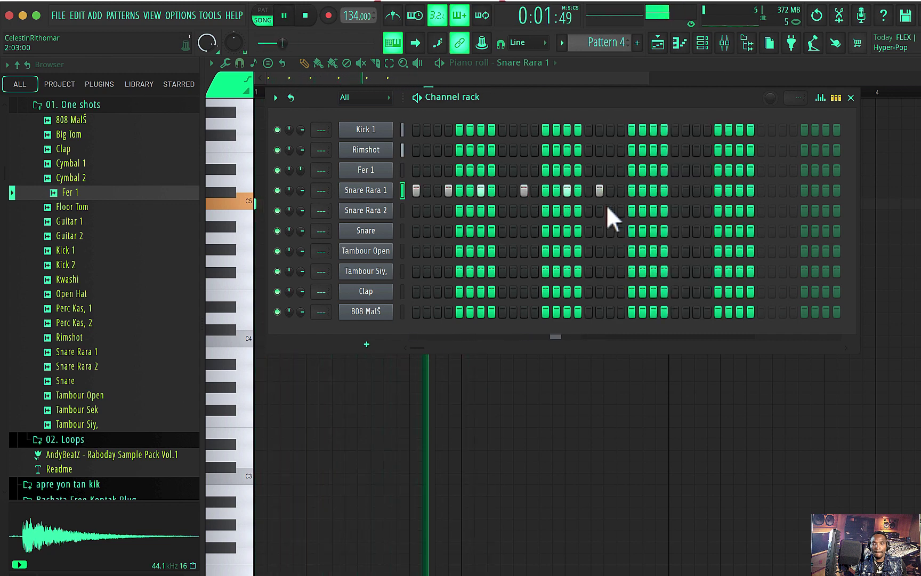
click(598, 191)
click(588, 191)
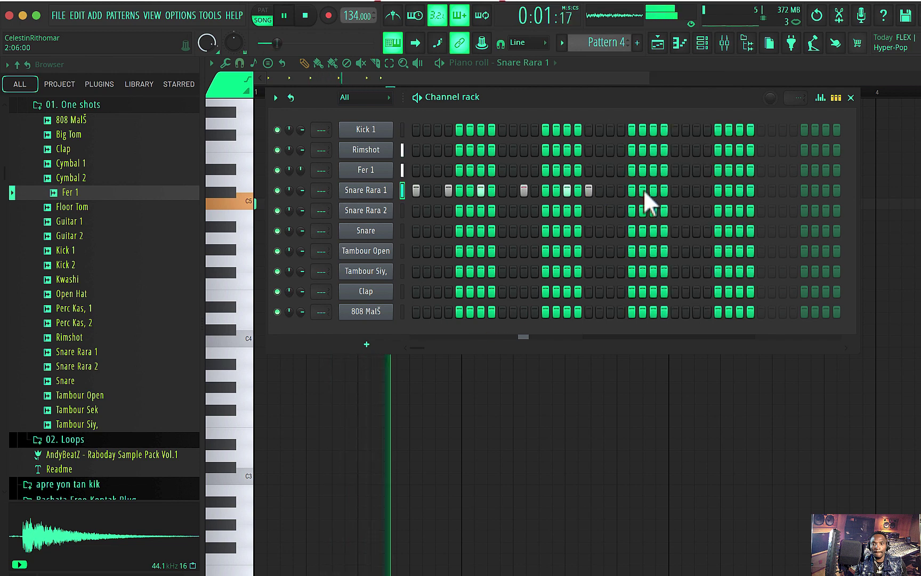
click(631, 190)
key(space)
key(space)
click(631, 190)
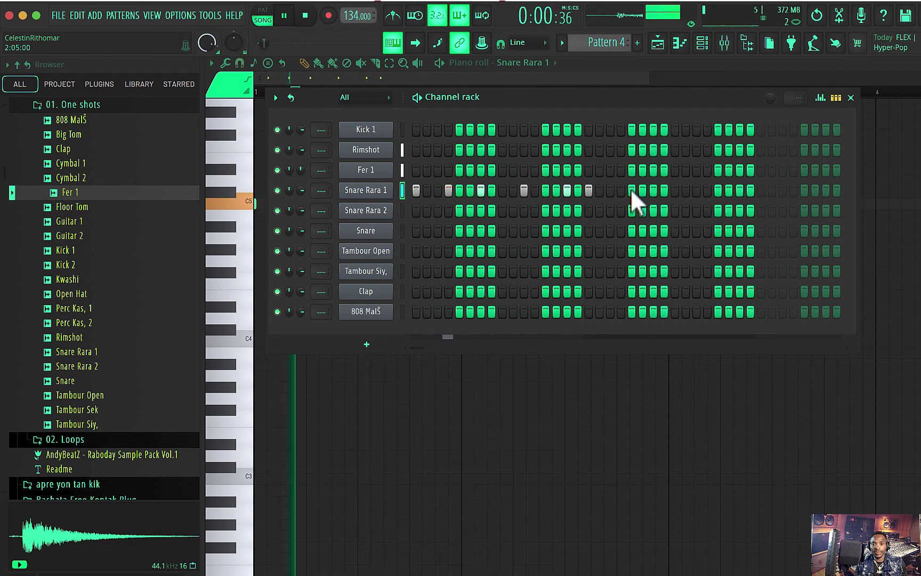
click(623, 190)
click(665, 190)
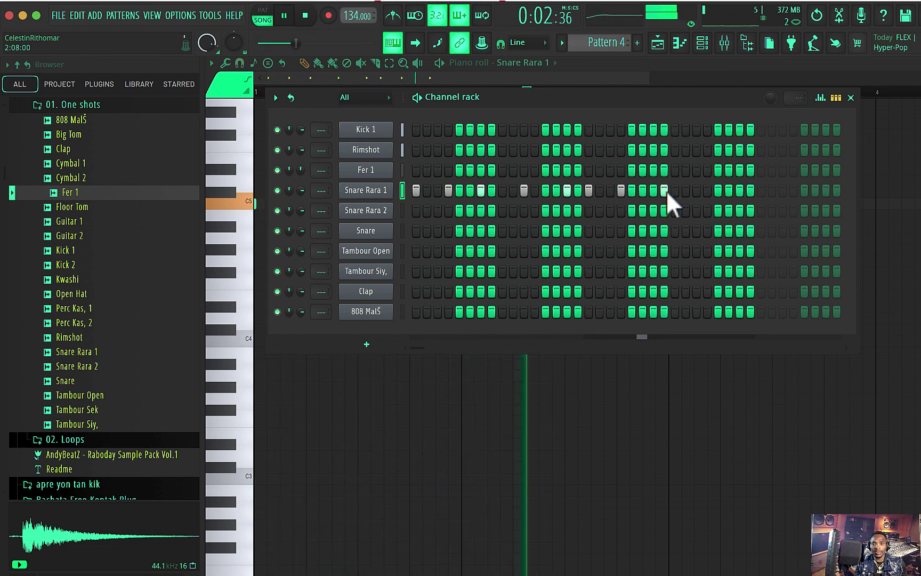
click(694, 193)
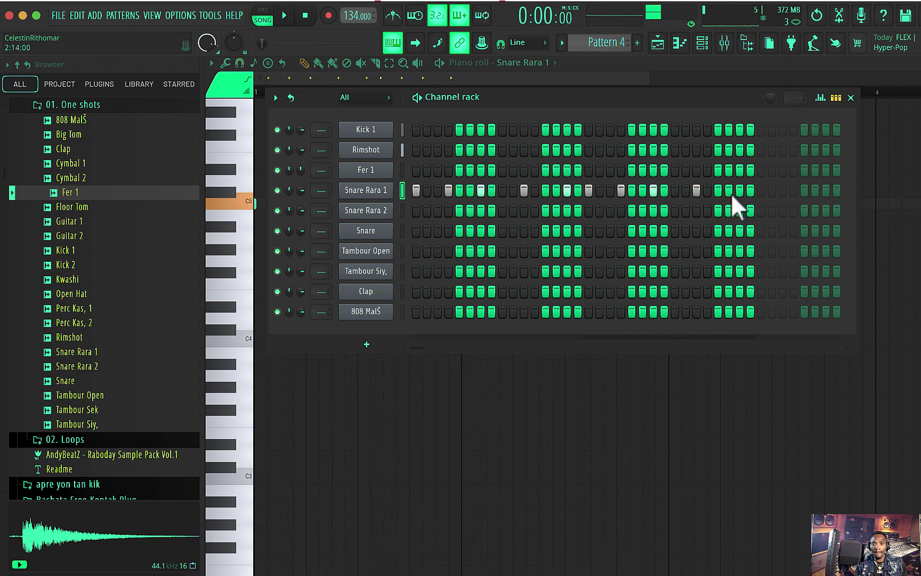
key(space)
Open the Snare Rara 1 channel's notes in the piano roll.
right_click(388, 191)
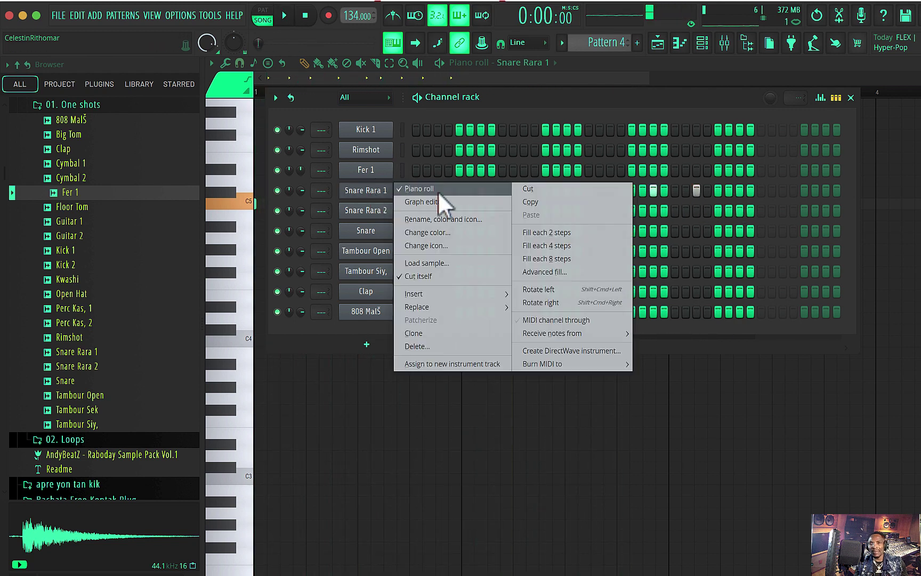
click(437, 192)
right_click(370, 188)
click(430, 192)
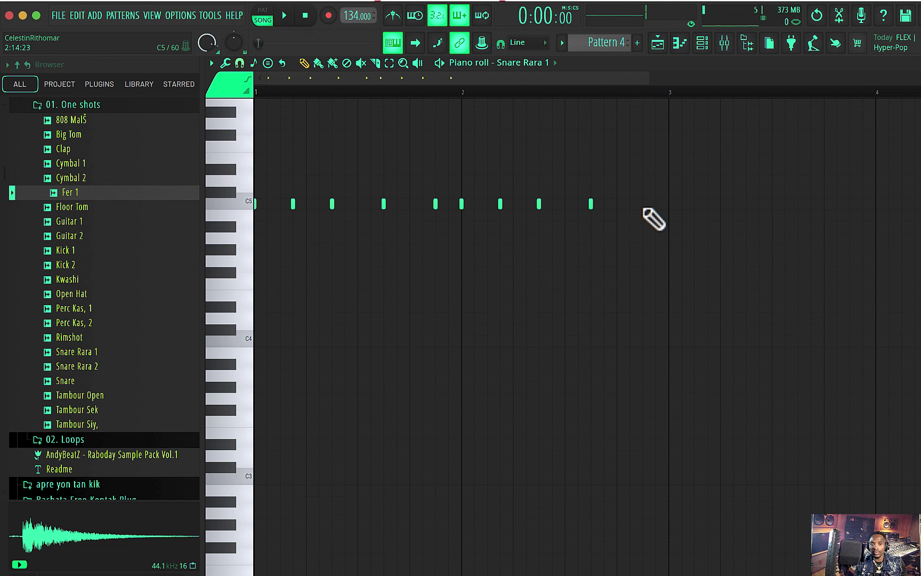
Try an extra C5 note on step 15 of bar 2, listen to it in the arrangement and remove it.
click(642, 204)
key(space)
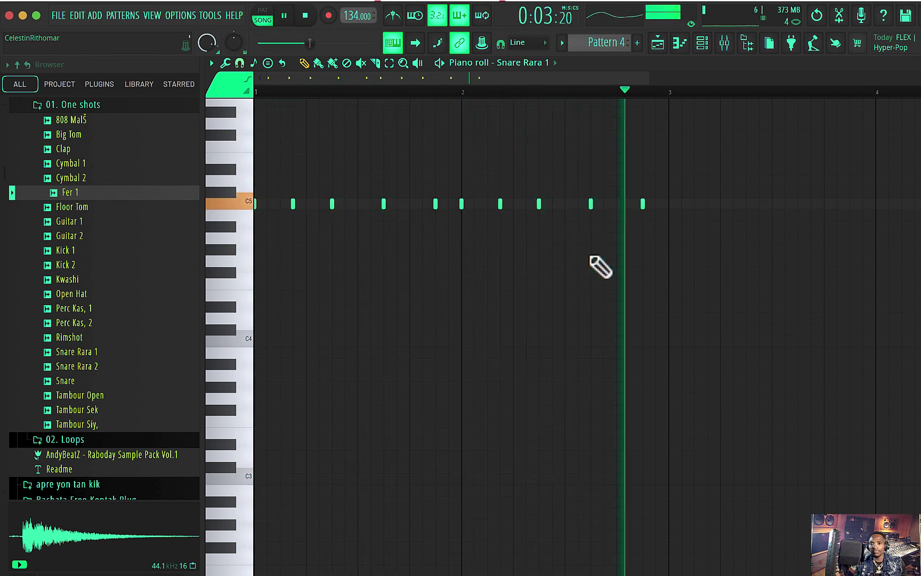
right_click(642, 204)
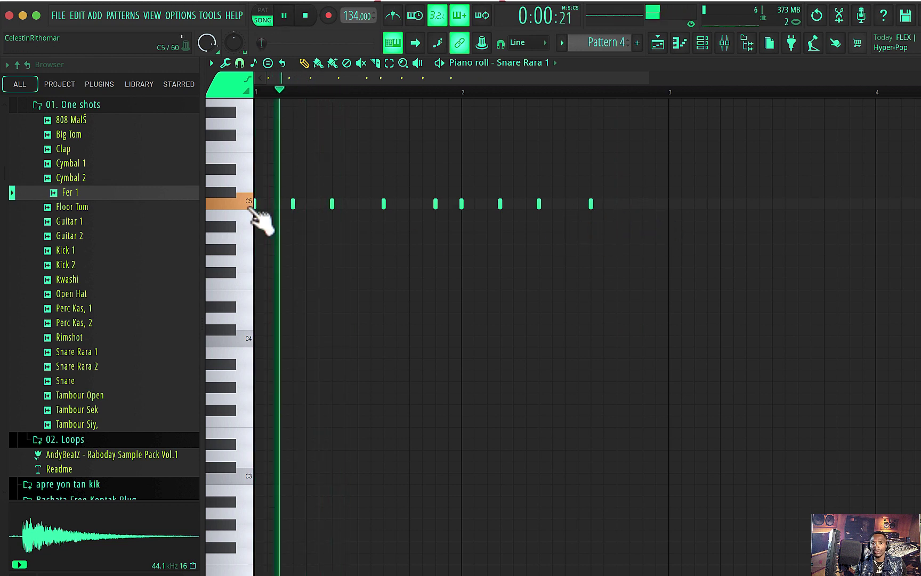
Stop playback and duplicate the whole two-bar Snare Rara 1 phrase into bars 3 and 4.
key(space)
key(ctrl+a)
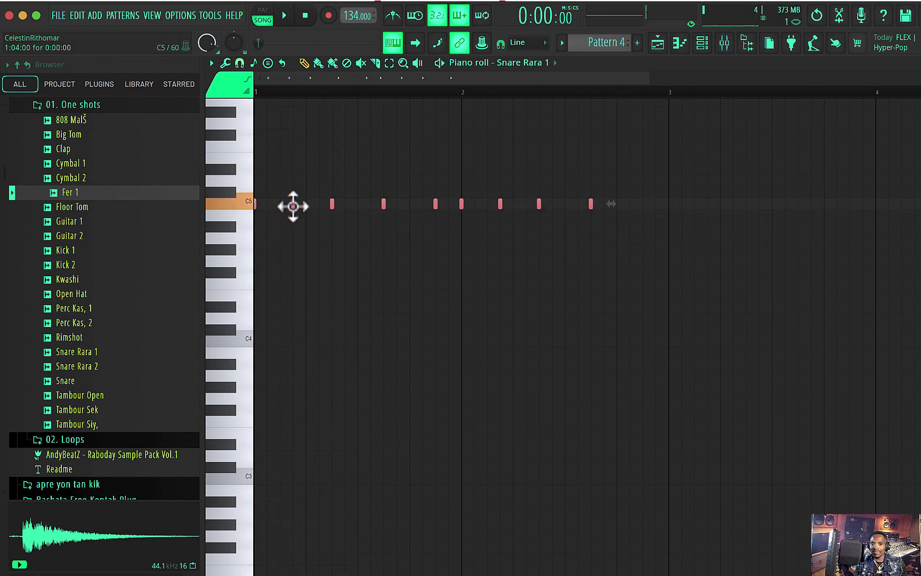
drag(293, 206, 705, 228)
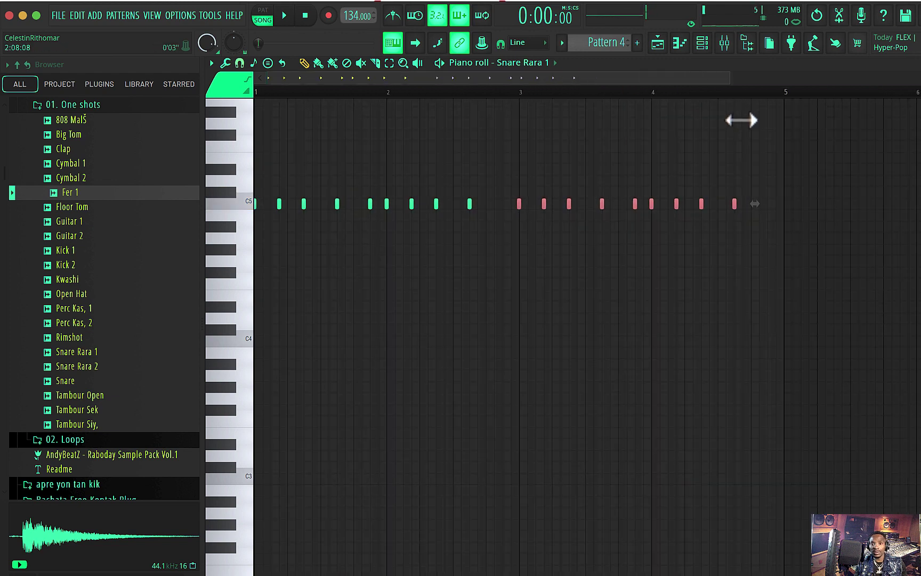
Keep the four-bar Pattern 4 clip at the start of Track 4 and place a new empty Pattern 5 at the start of Track 5.
click(658, 42)
mouse_move(427, 214)
mouse_down()
mouse_move(467, 259)
mouse_move(416, 216)
mouse_up()
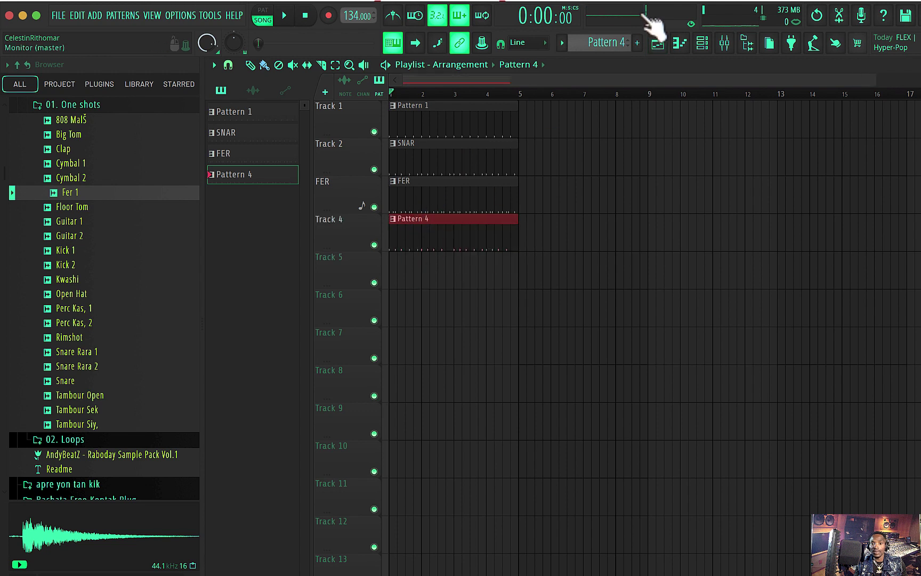
scroll(610, 42, up, 1)
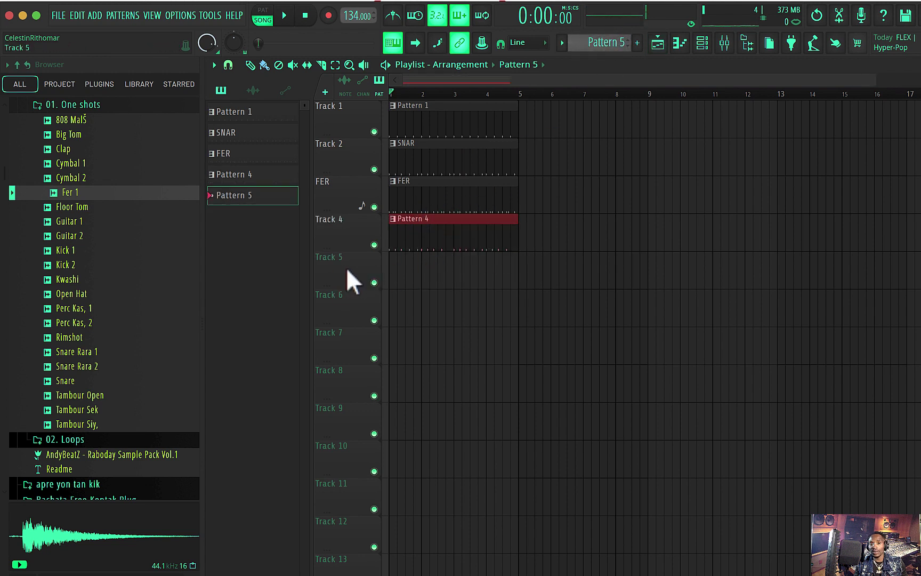
mouse_move(430, 275)
mouse_down()
mouse_move(451, 274)
mouse_move(287, 270)
mouse_up()
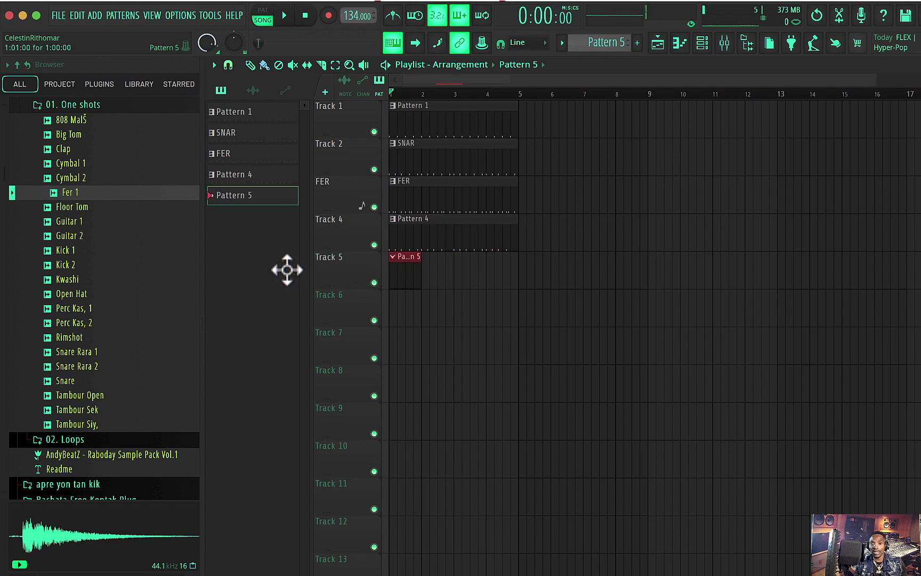
Audition the drum channels for Pattern 5 and open the Tambour Open channel in the piano roll.
click(709, 53)
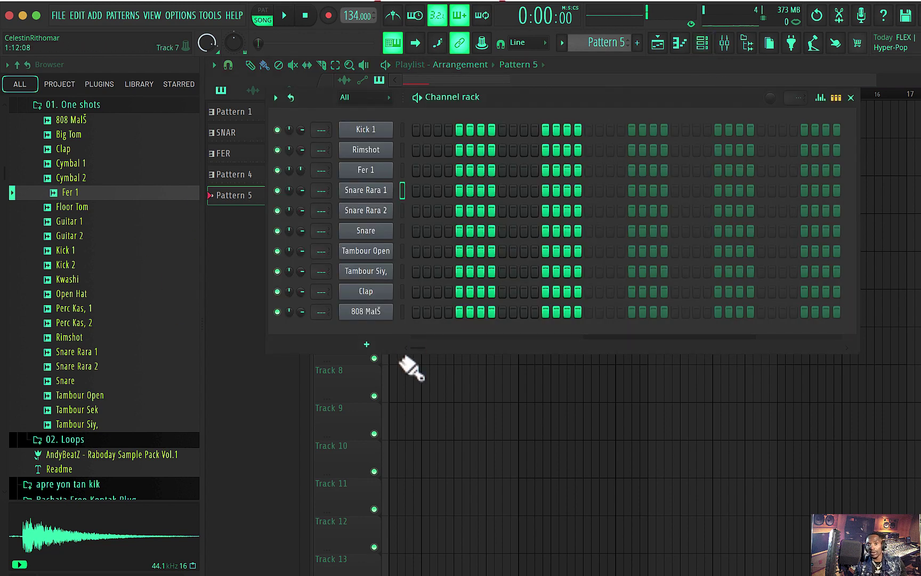
click(401, 192)
key(w)
click(401, 250)
key(q)
key(q)
right_click(393, 249)
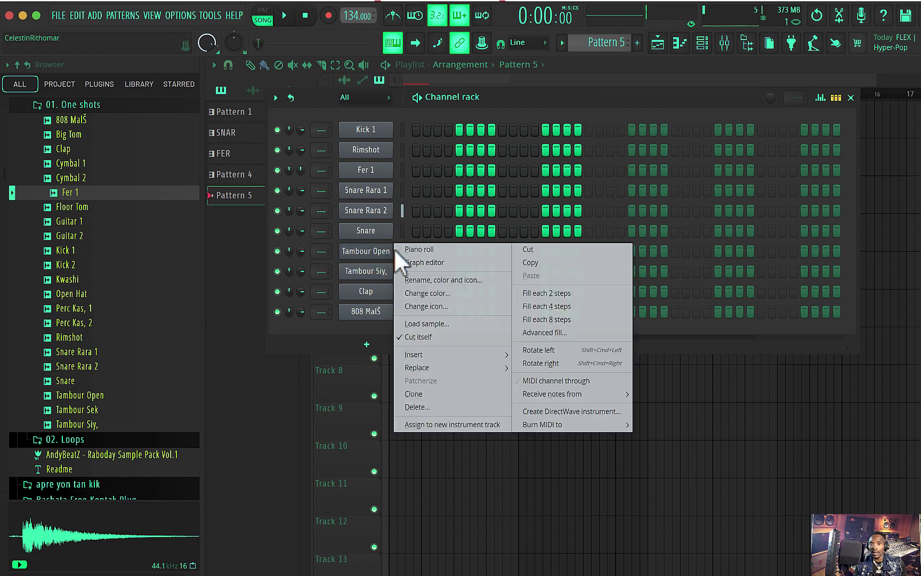
click(424, 251)
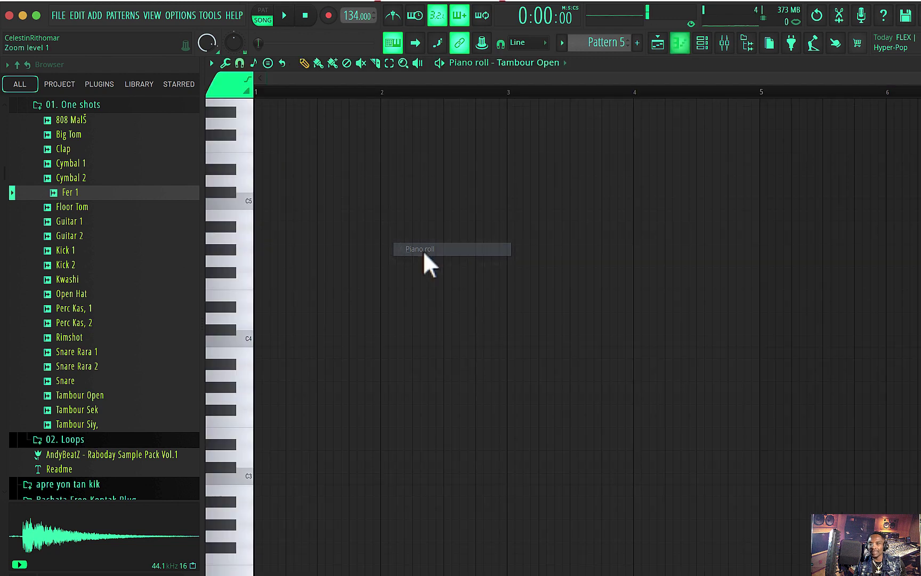
Audition Tambour Open at C5, F4 and C4, alternating with playback of the arrangement, to compare pitches.
click(246, 205)
key(space)
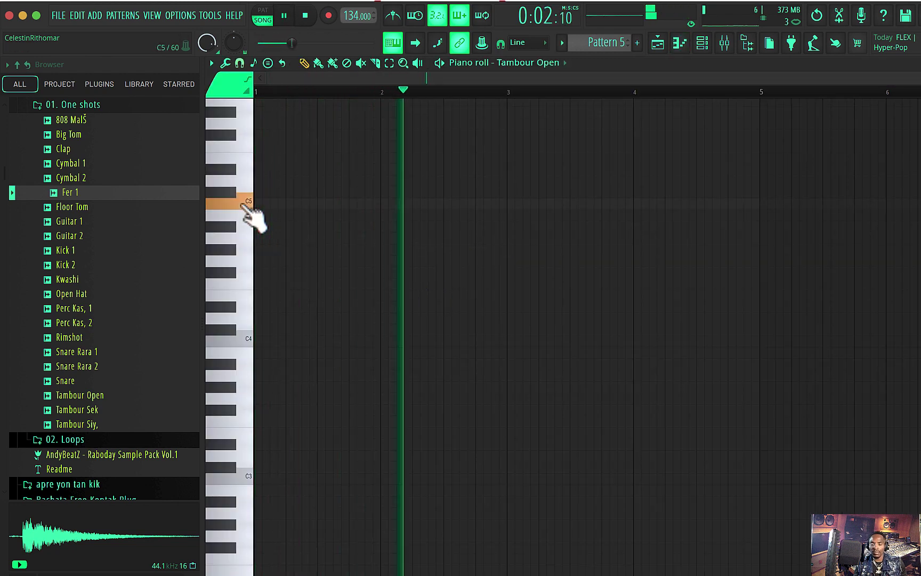
key(space)
click(250, 285)
key(space)
click(249, 286)
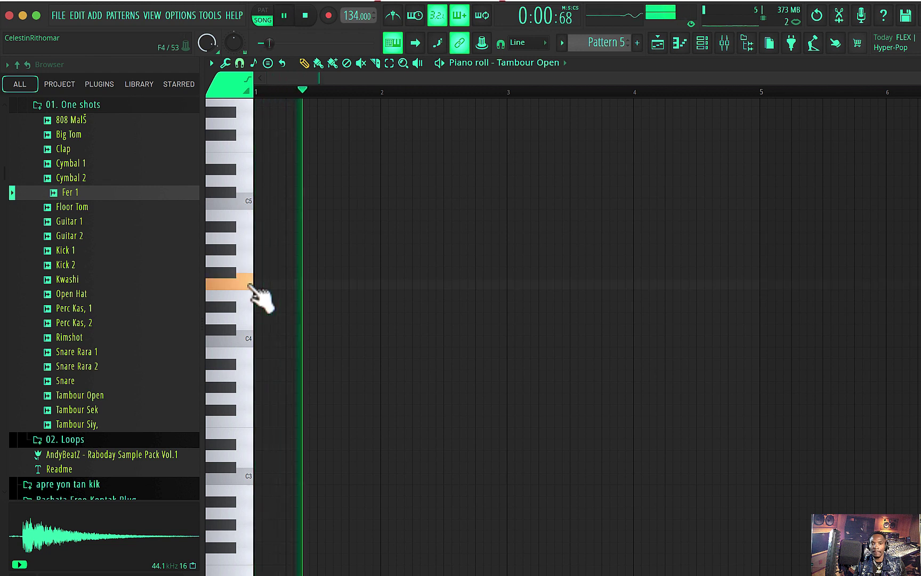
key(space)
click(250, 339)
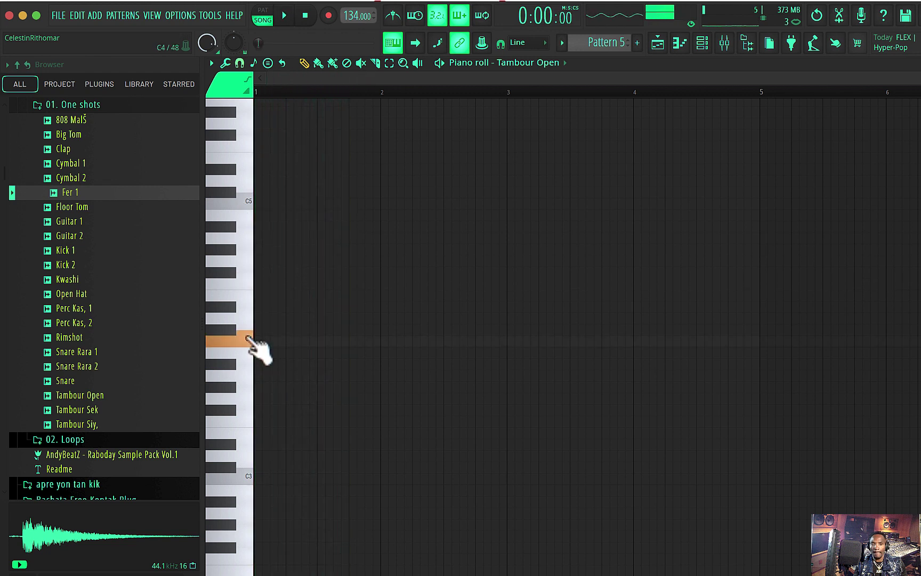
key(space)
click(250, 339)
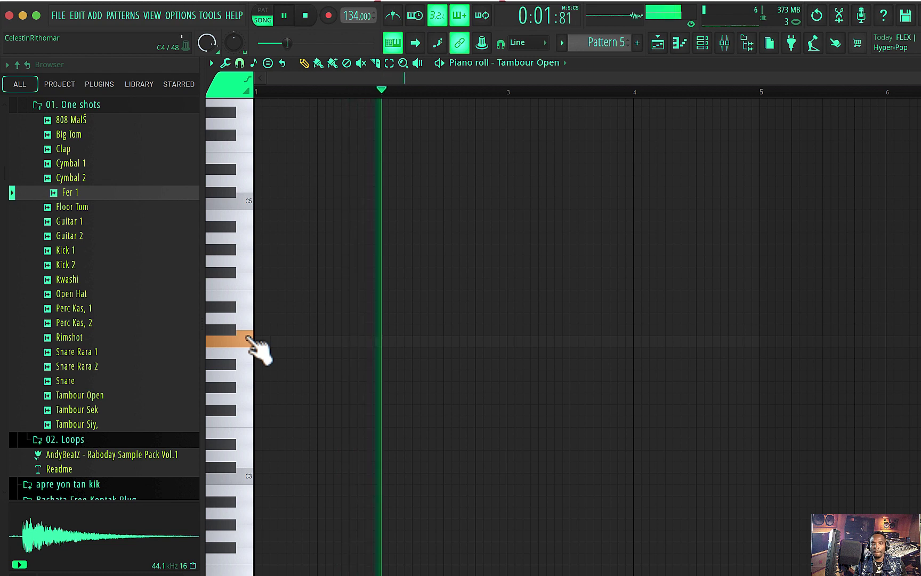
key(space)
key(space)
Add a Tambour Open note at C4 in bar 1, set it on step 7 and audition its timing.
click(310, 345)
key(space)
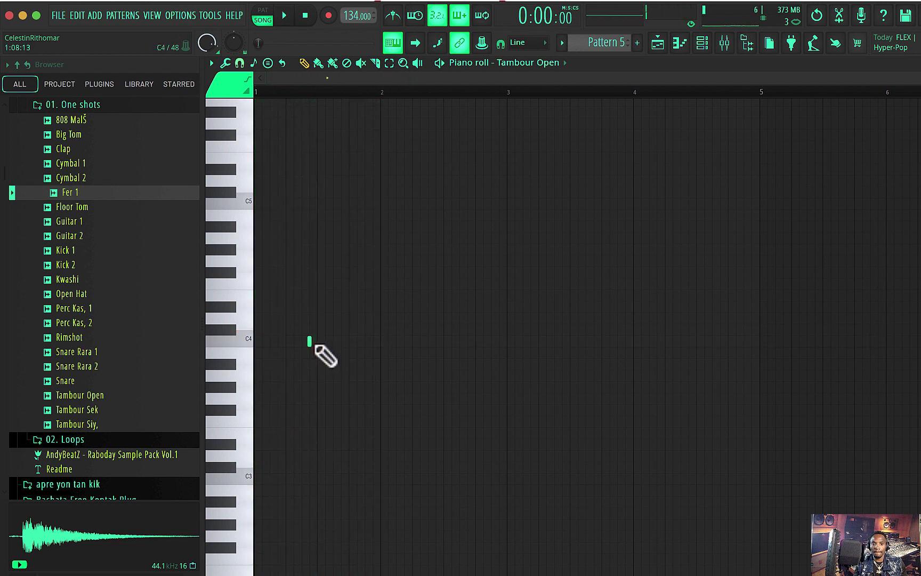
click(303, 343)
key(space)
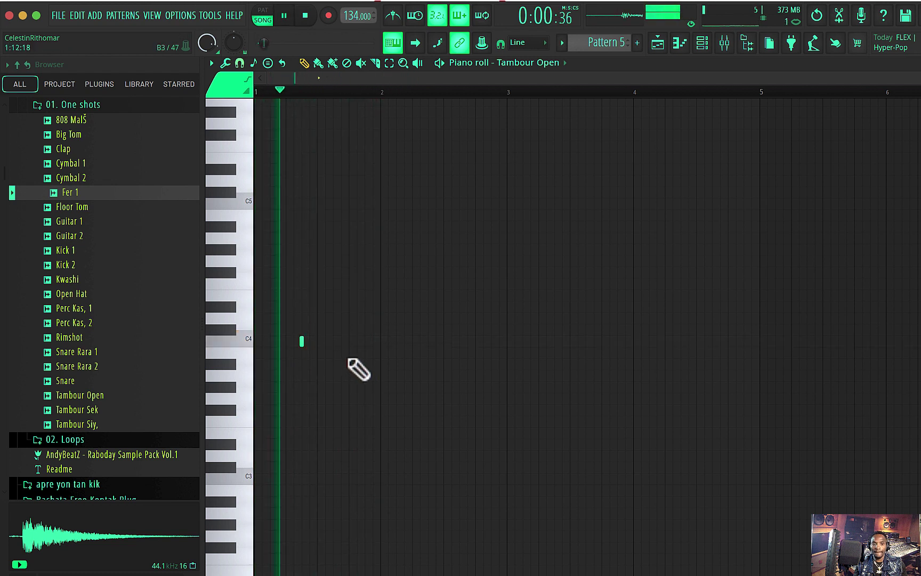
key(space)
Repeat the C4 Tambour Open note on step 7 of bars 2, 3 and 4.
click(428, 342)
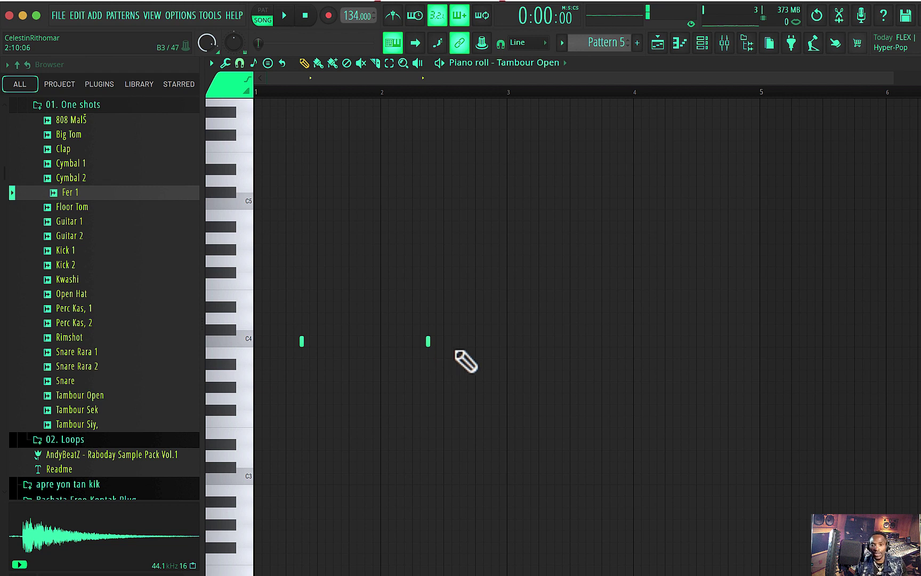
key(space)
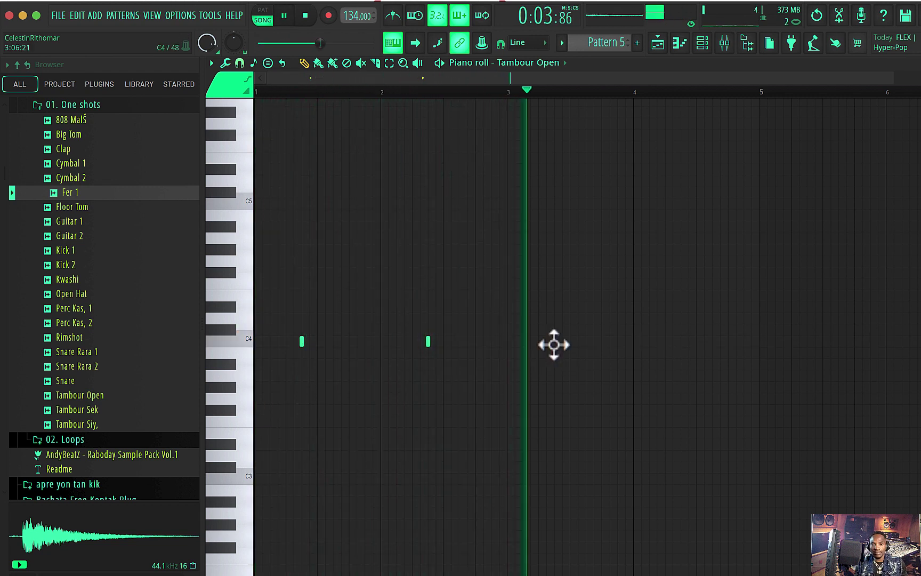
click(681, 342)
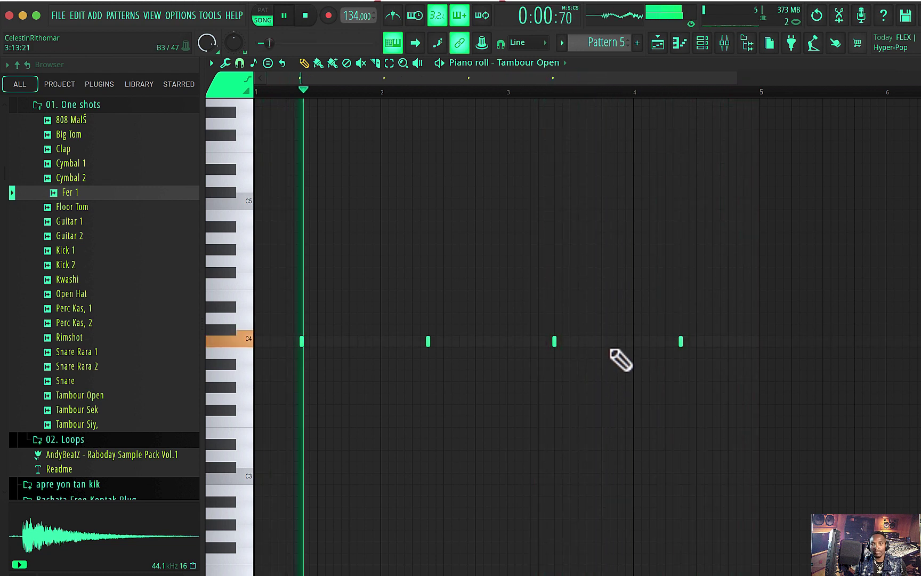
click(704, 44)
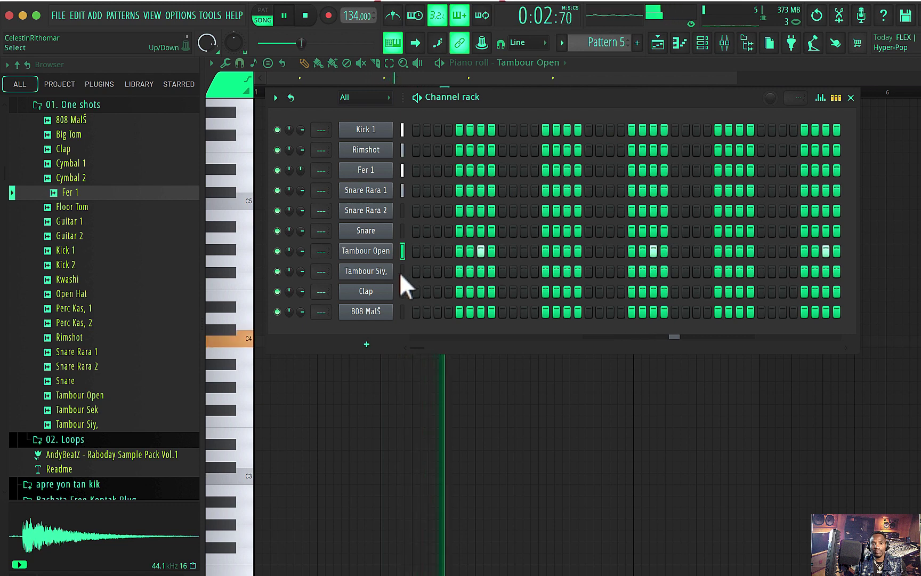
key(space)
key(F6)
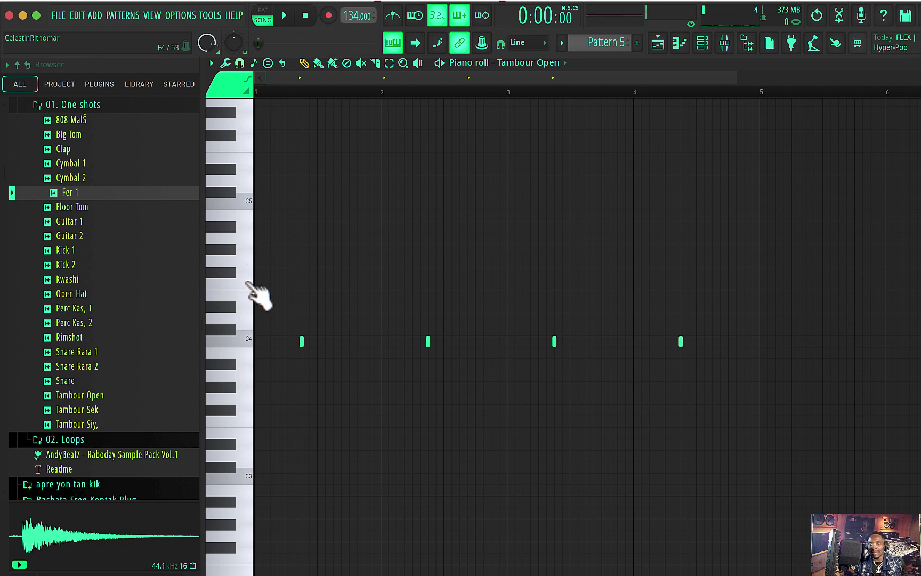
Audition F4 against the groove and add a Tambour Open note at F4 on step 13 of bar 1.
key(space)
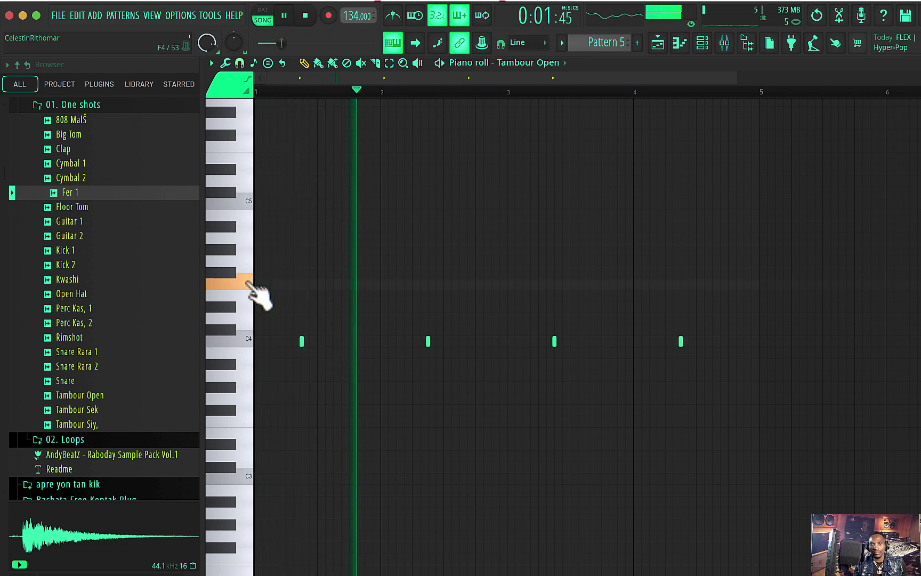
key(space)
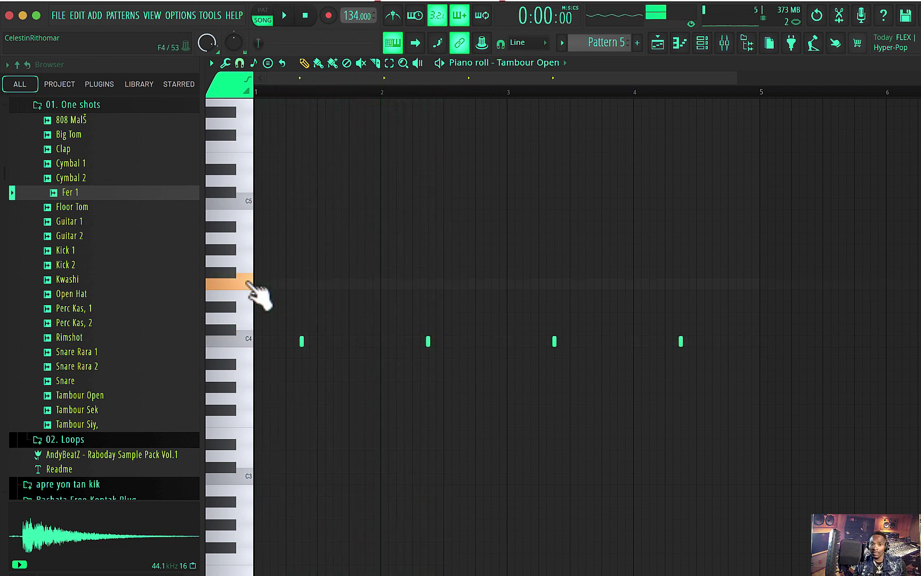
click(350, 284)
key(space)
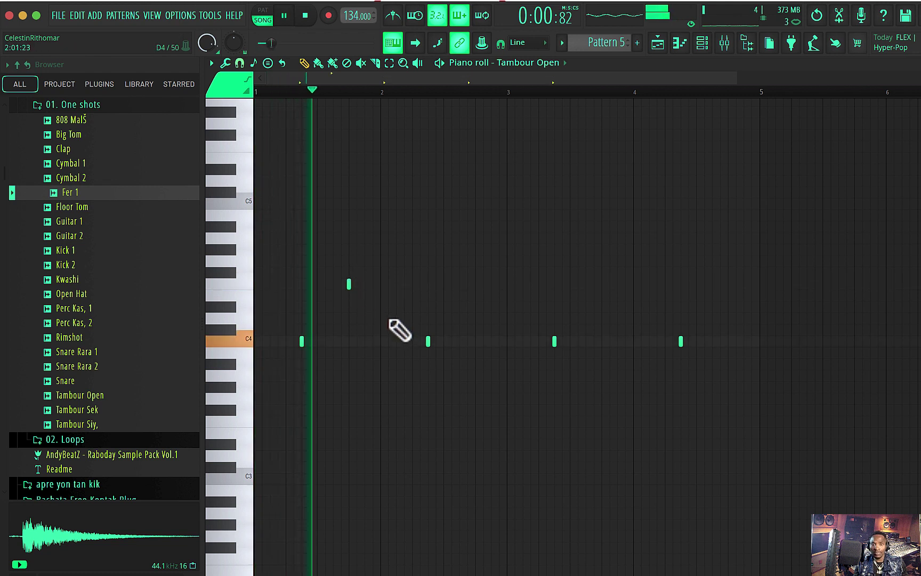
Add a second F4 Tambour Open note in bar 1, try it on step 10, move it to step 11 and play back the result.
key(space)
click(325, 284)
key(space)
key(space)
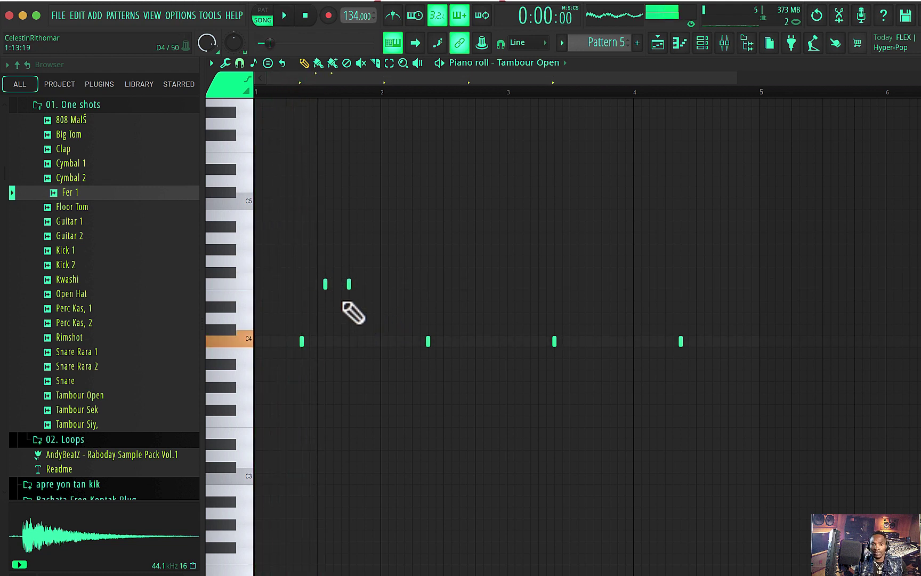
drag(322, 285, 331, 284)
key(space)
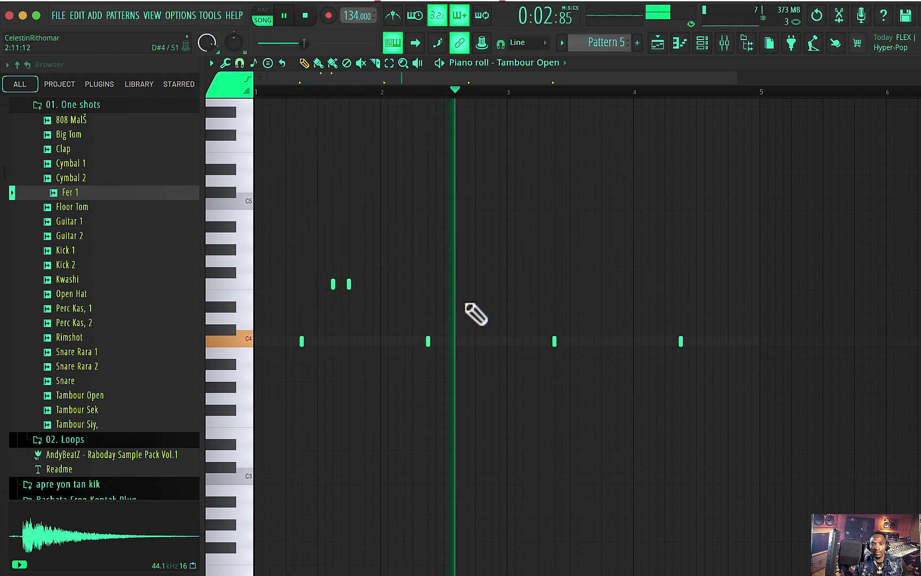
Add Tambour Open notes at F4 on step 13 of bar 2, steps 11 and 13 of bar 3, and steps 9 and 13 of bar 4.
key(space)
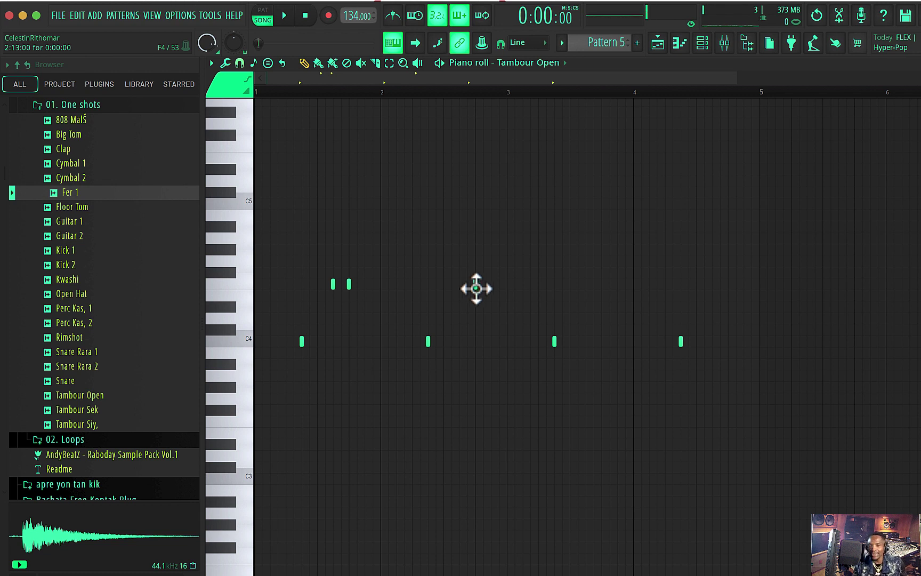
key(space)
click(475, 284)
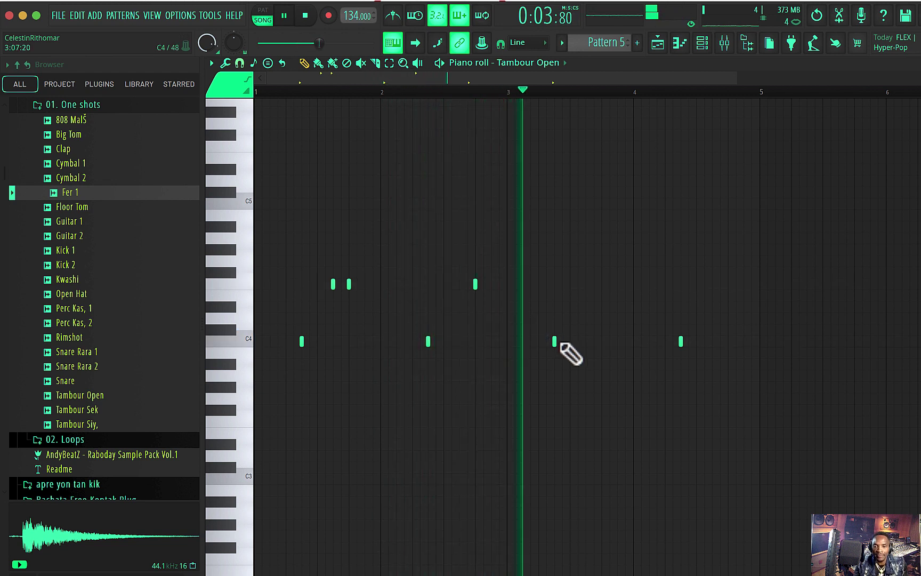
key(space)
key(space)
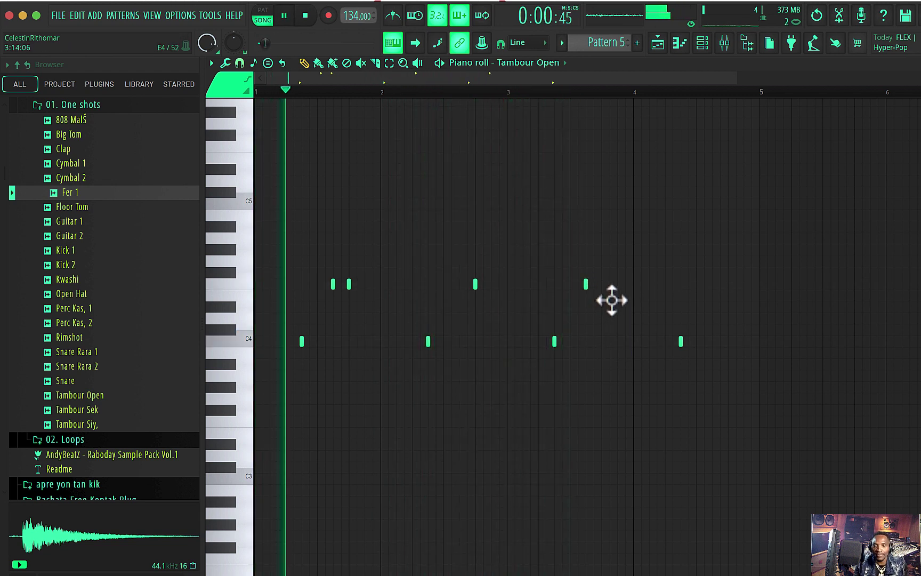
click(602, 285)
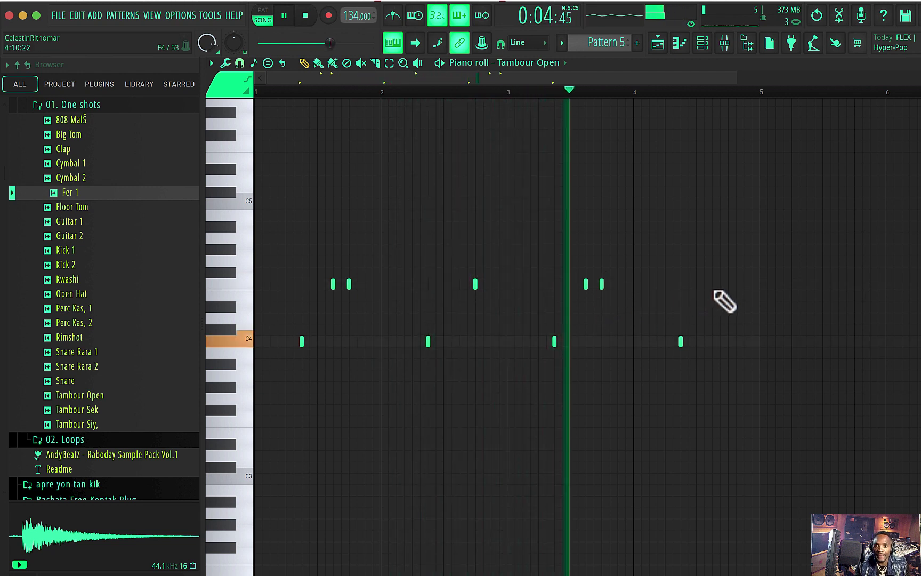
click(696, 284)
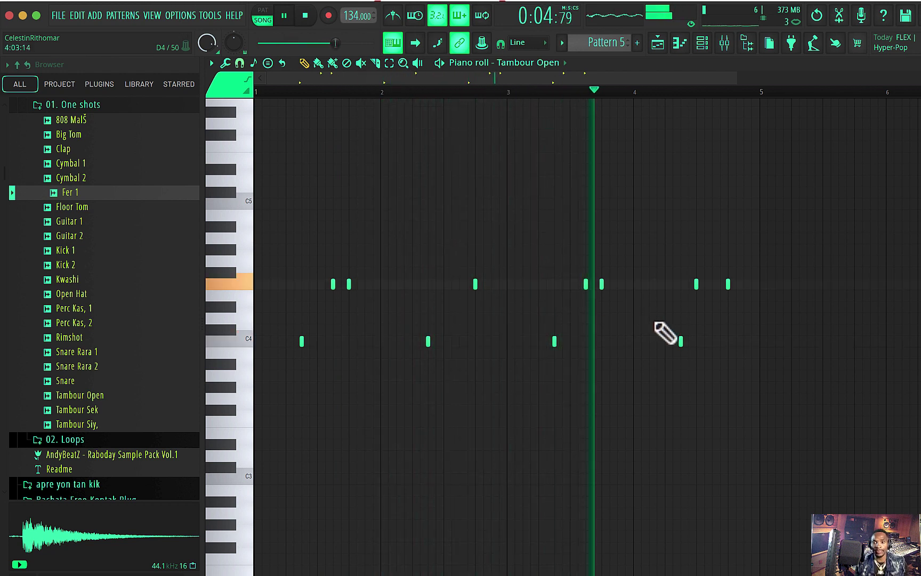
key(space)
Switch to the empty Pattern 6 and place it at bar 1 of playlist Track 6.
click(702, 44)
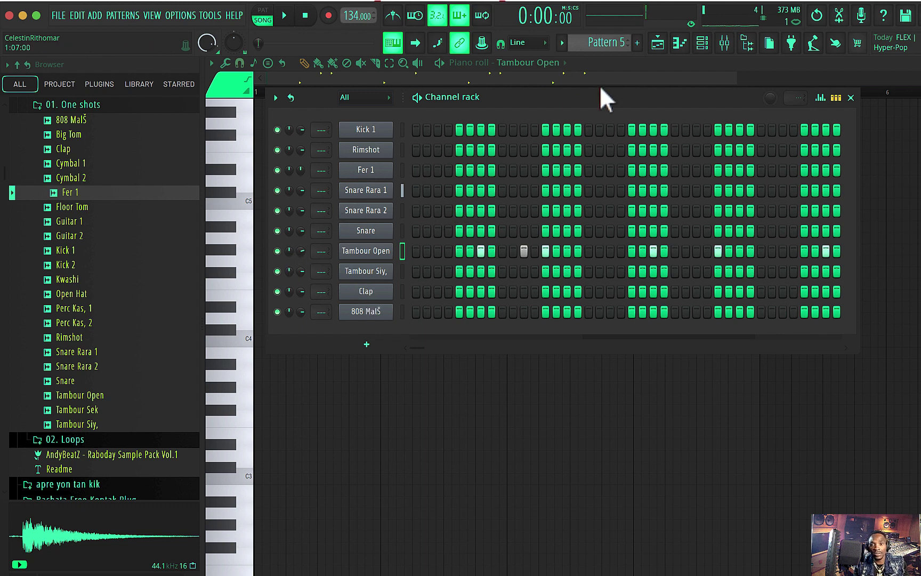
scroll(606, 41, up, 1)
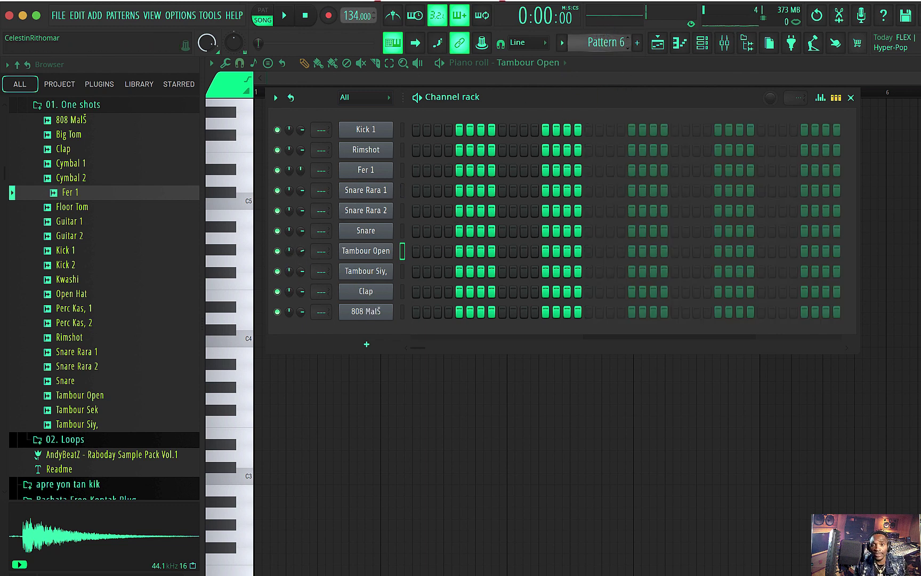
click(657, 43)
click(438, 317)
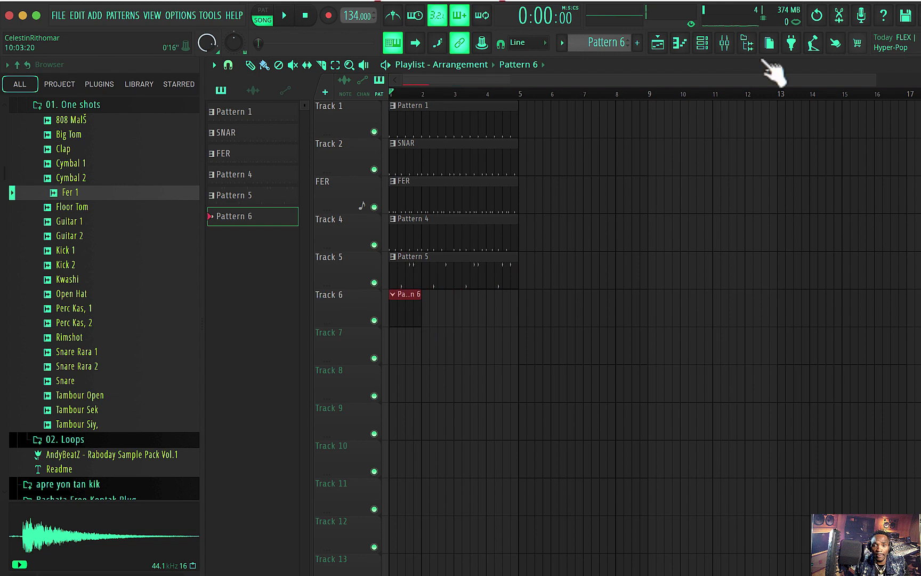
Open the Tambour Siy channel's piano roll in Pattern 6 and audition C5 against the playing groove.
click(702, 42)
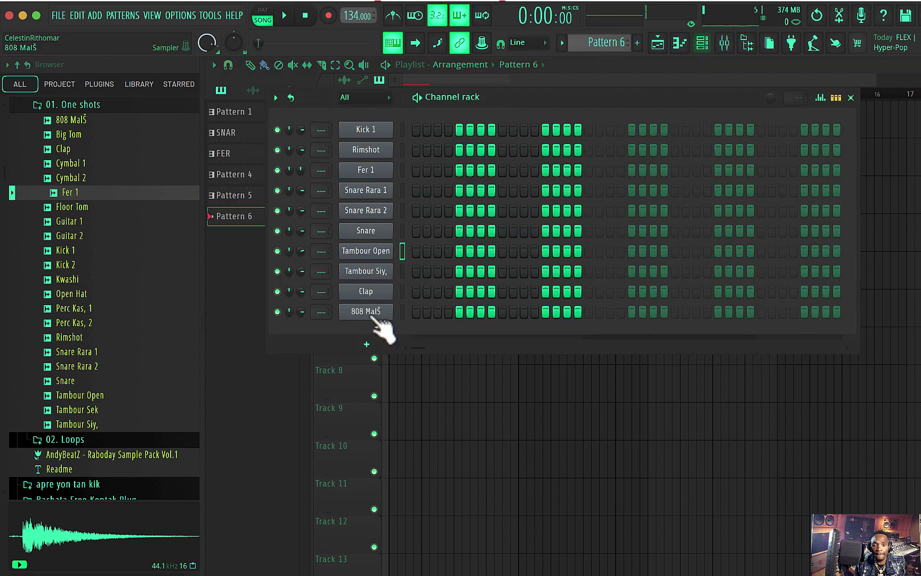
right_click(380, 265)
click(422, 269)
key(space)
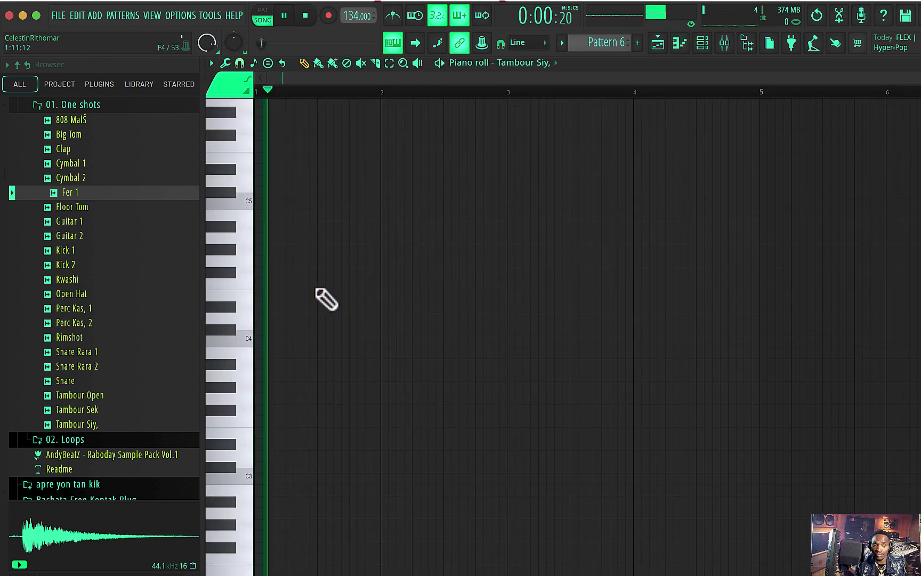
click(247, 204)
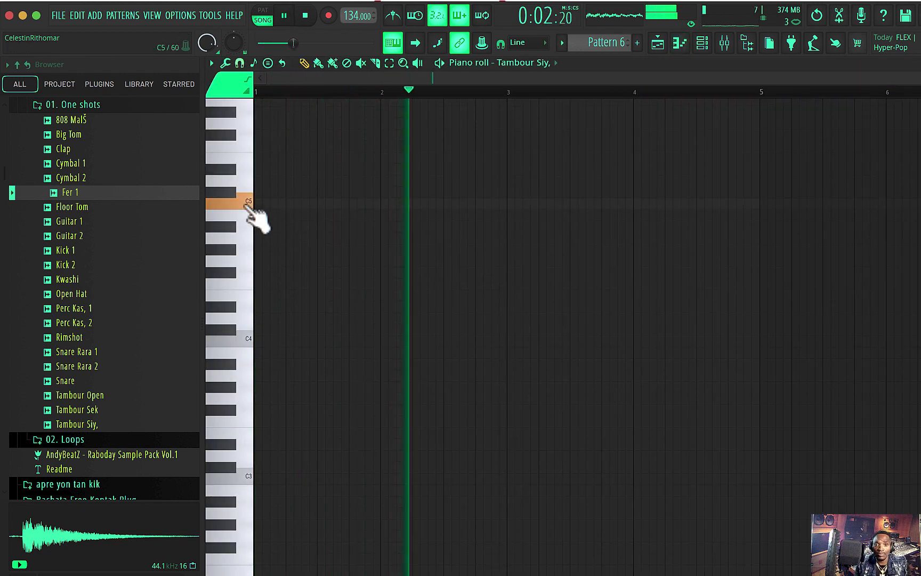
click(246, 204)
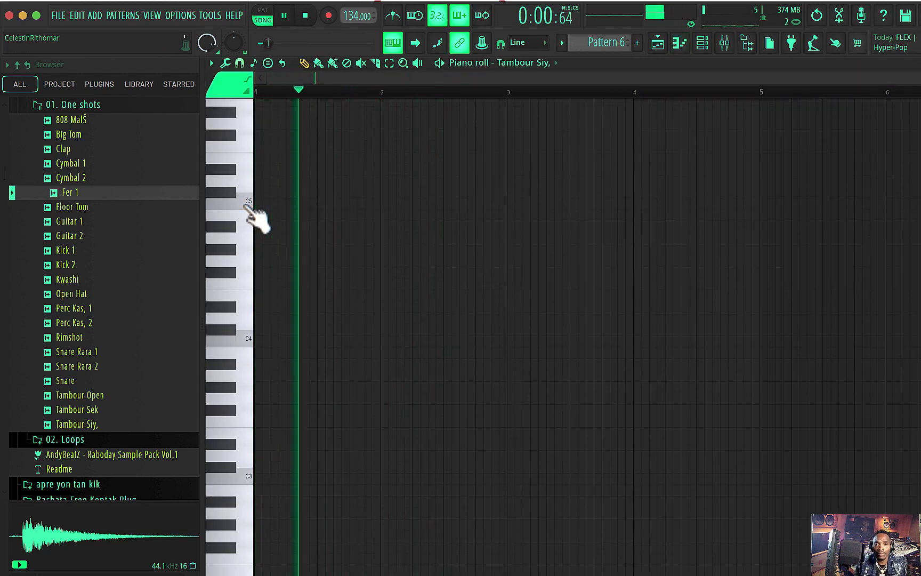
click(246, 204)
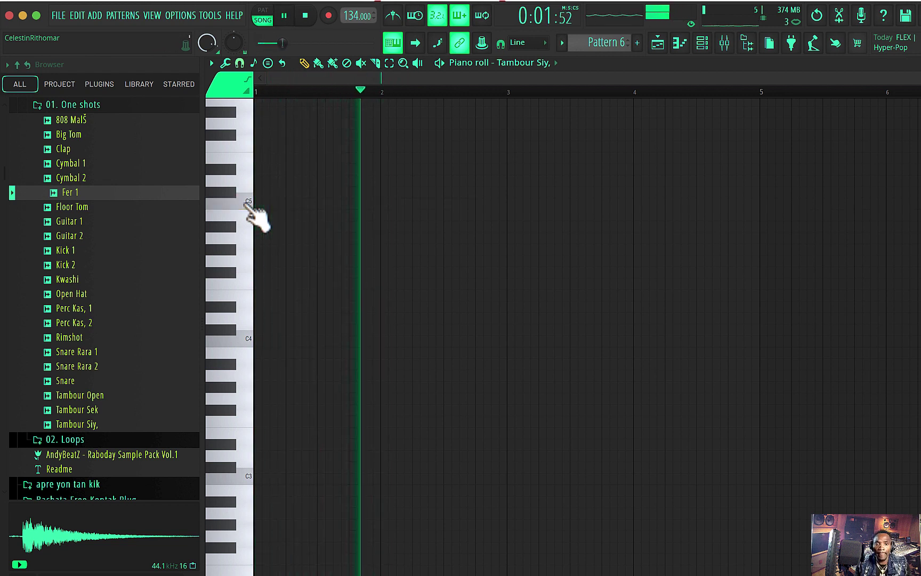
click(247, 204)
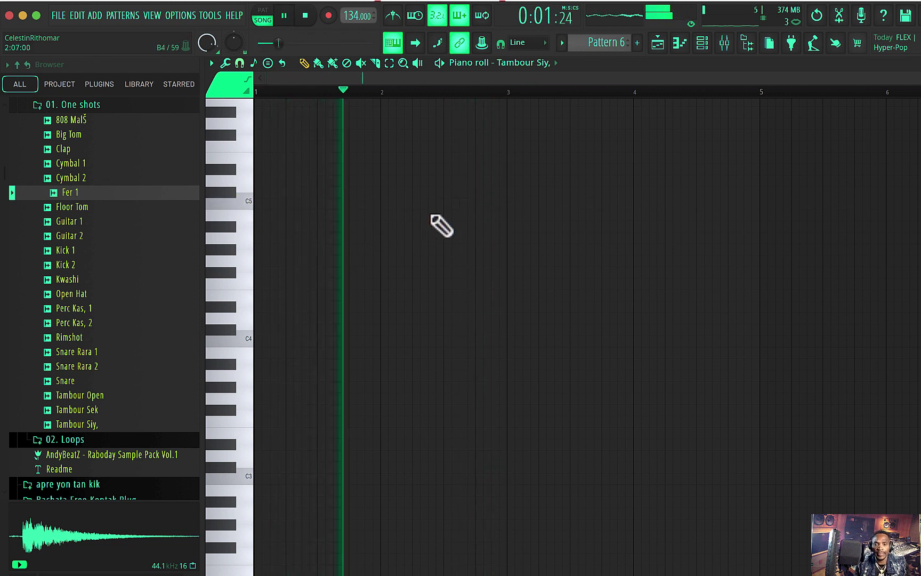
Try a Tambour Siy note at C5 on step 13 of bar 2 and play it with the groove.
click(476, 204)
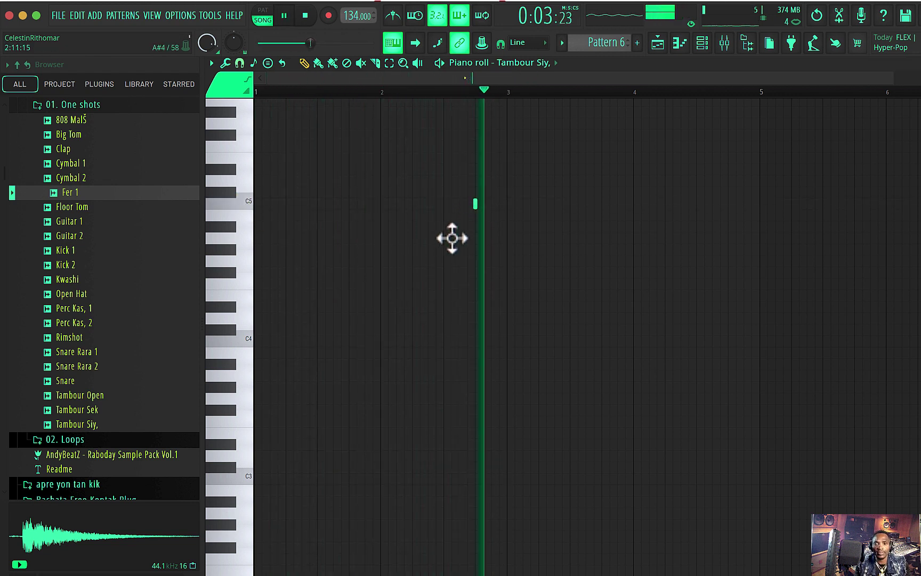
key(space)
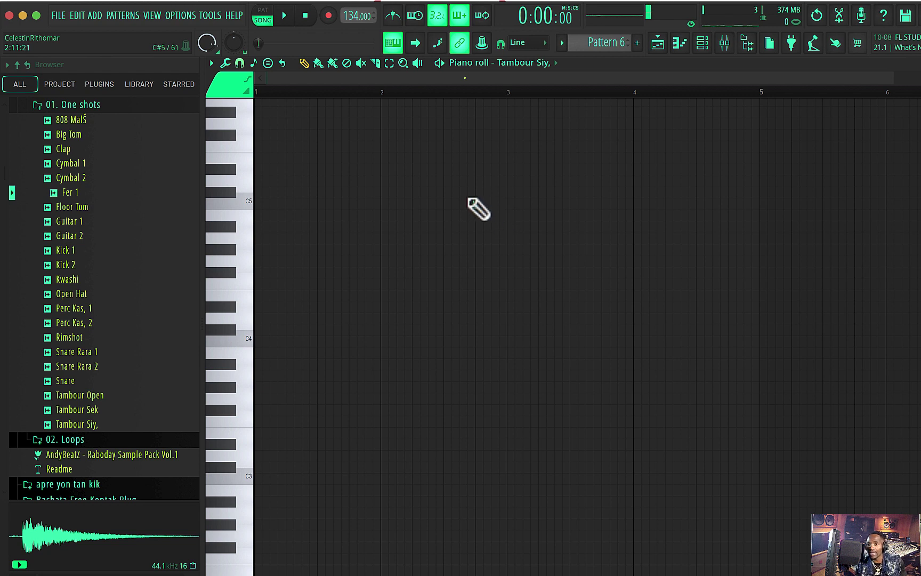
key(space)
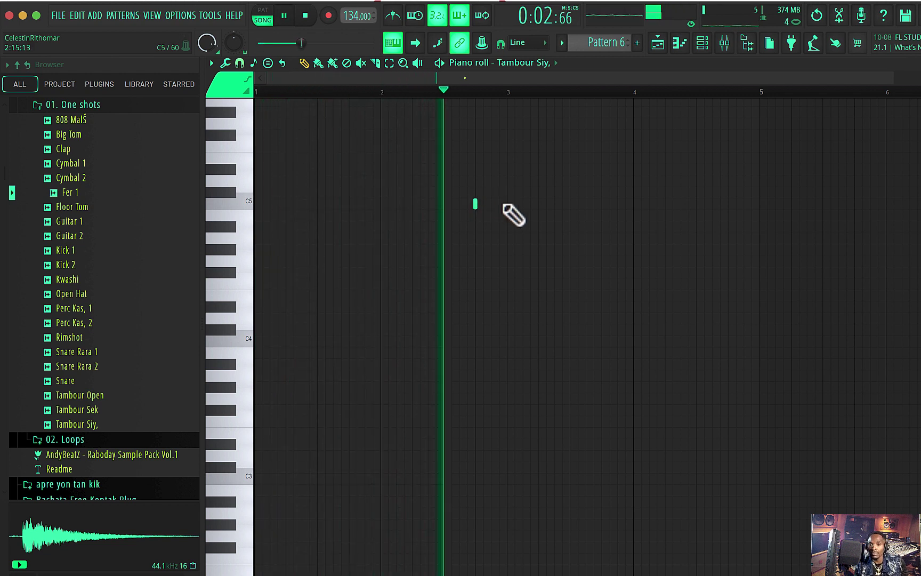
key(space)
Set Tambour Siy notes at C5 on step 5 of bar 2 and on steps 5 and 13 of bar 4 during playback.
click(412, 205)
key(space)
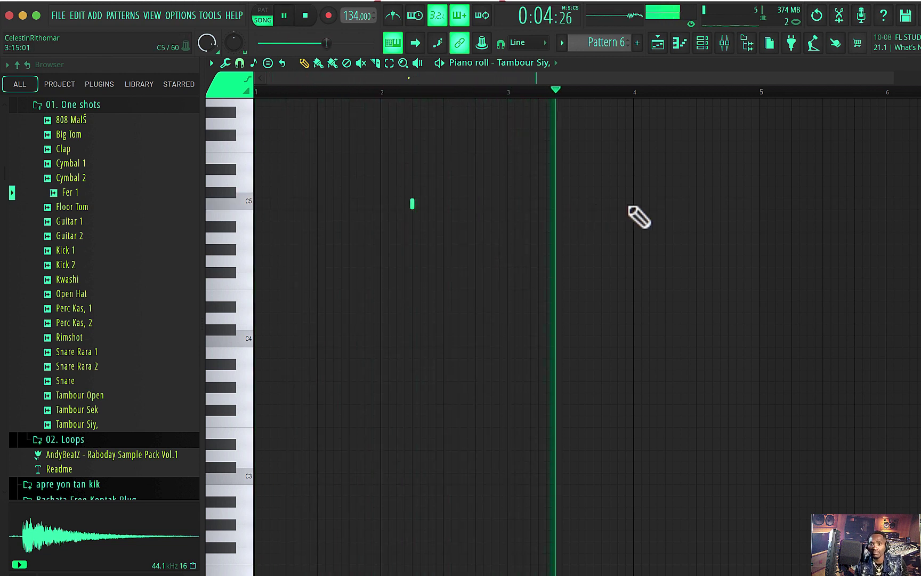
click(666, 205)
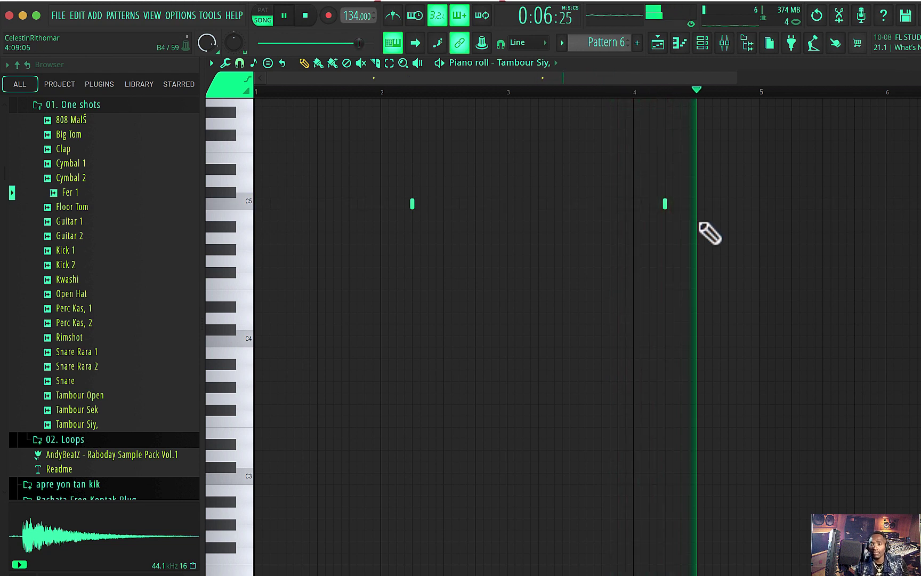
click(729, 205)
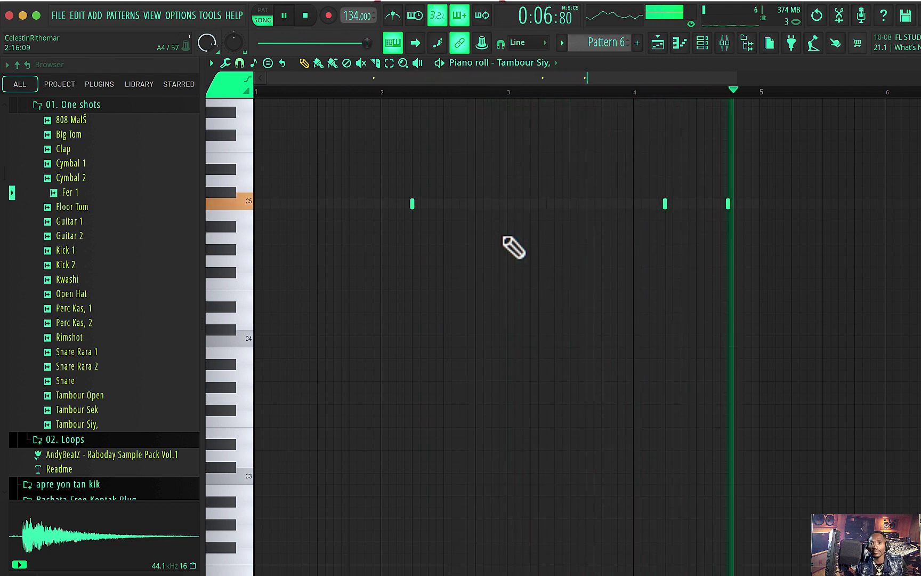
Pan the Tambour Open channel left and Tambour Siy right, and raise Tambour Siy's volume while checking the mix.
click(702, 43)
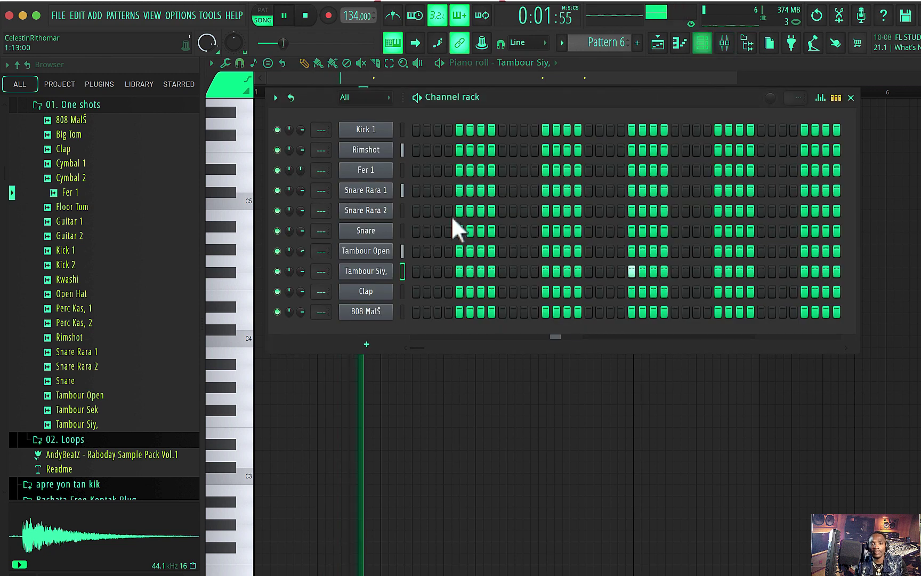
key(space)
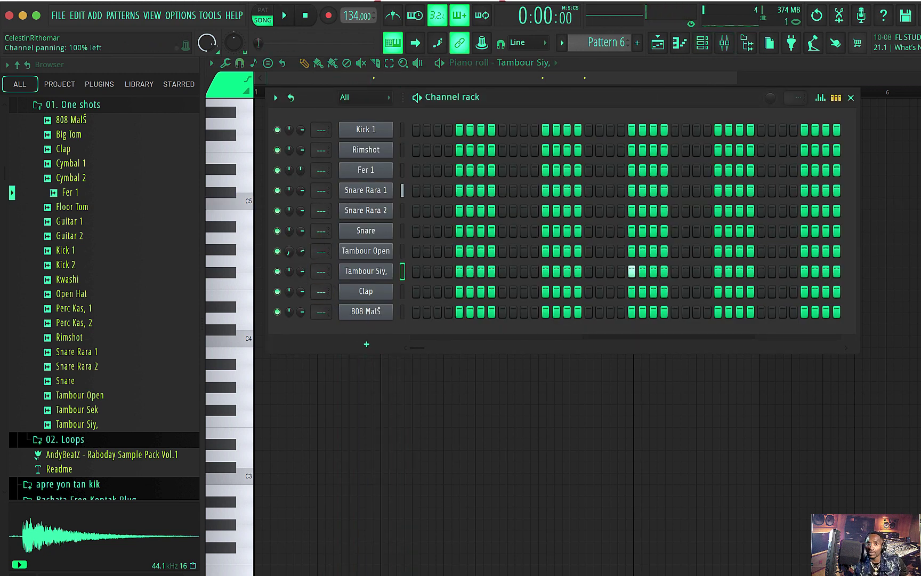
drag(289, 271, 289, 272)
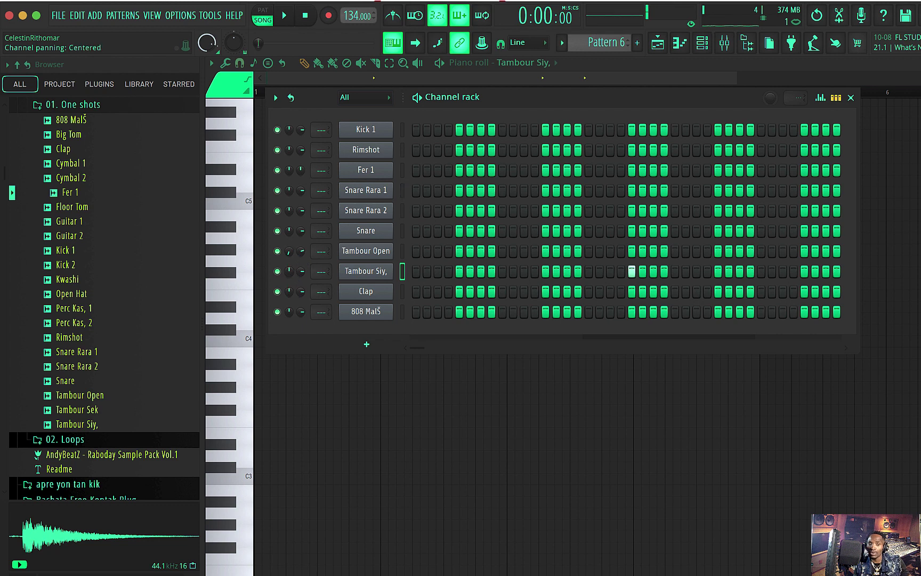
key(space)
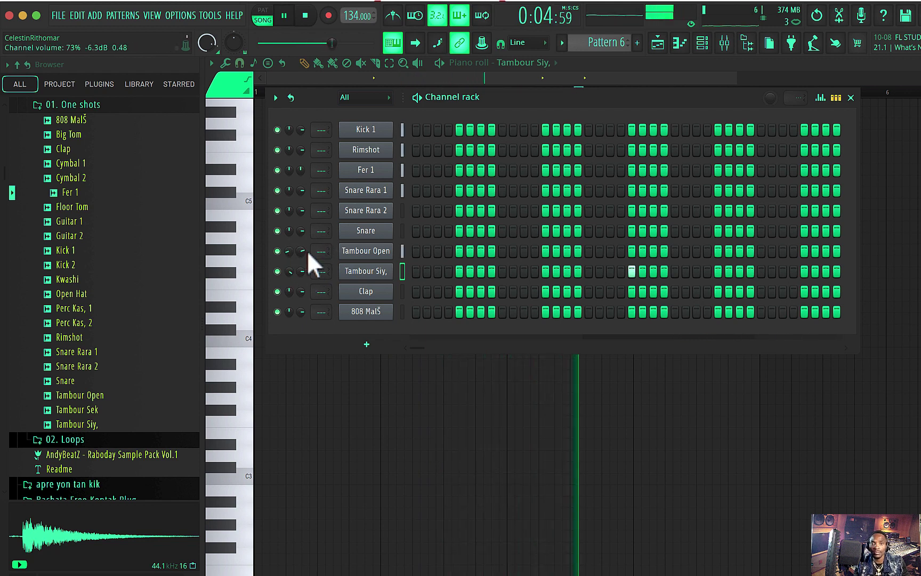
drag(302, 273, 301, 259)
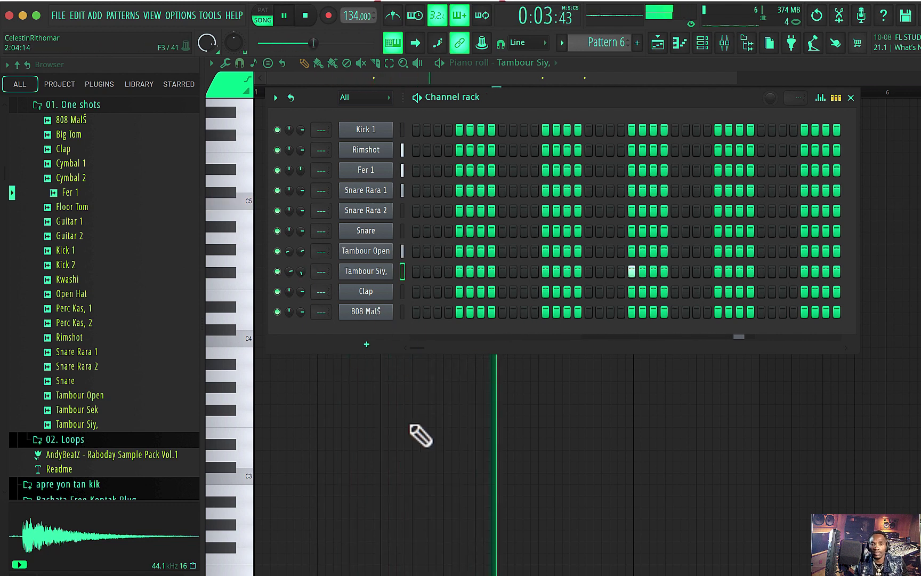
key(F6)
key(space)
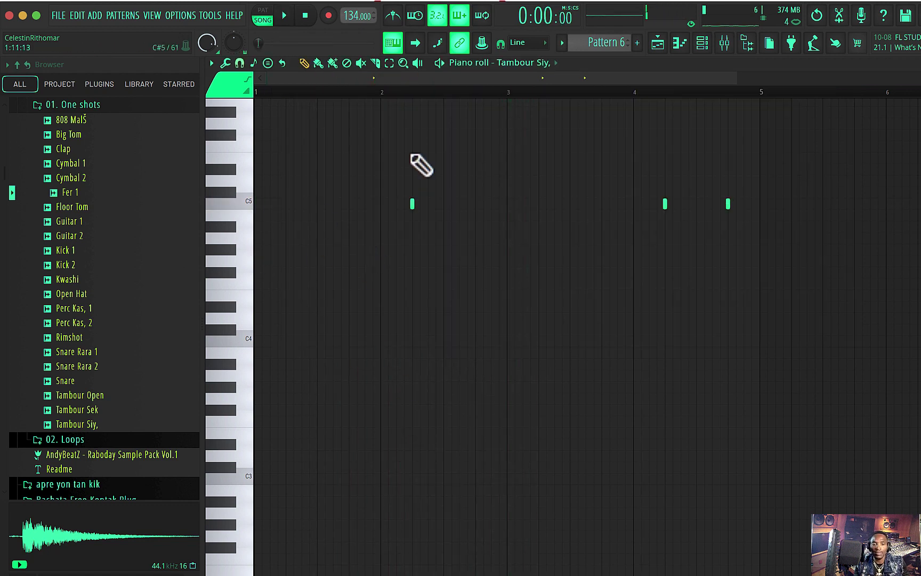
Switch to the empty Pattern 7, open the Clap channel's piano roll and audition the Clap at C5.
click(705, 45)
drag(603, 42, 602, 36)
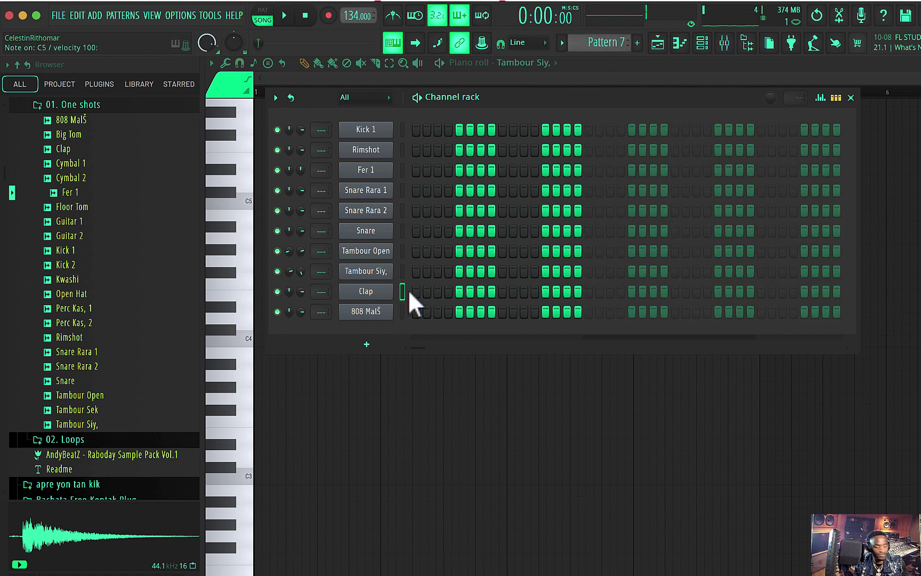
right_click(387, 293)
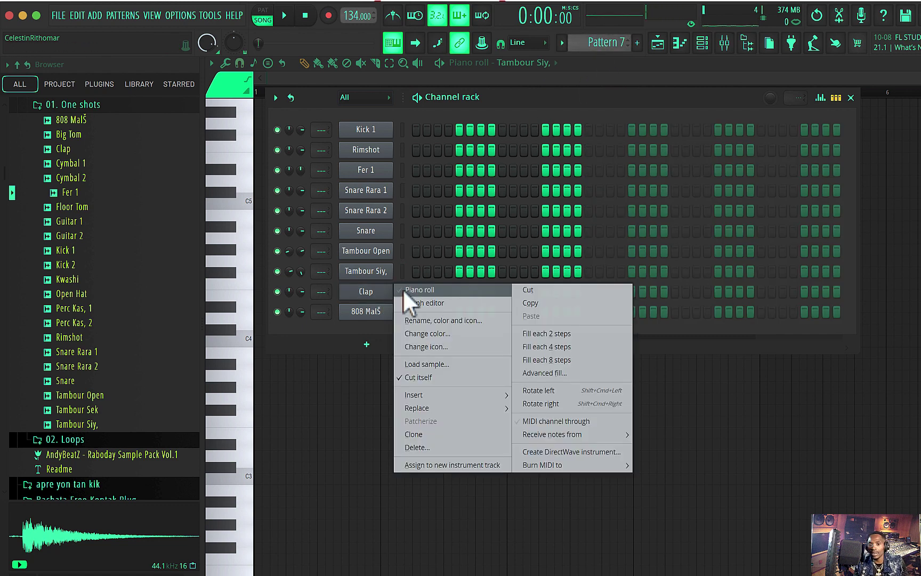
click(413, 290)
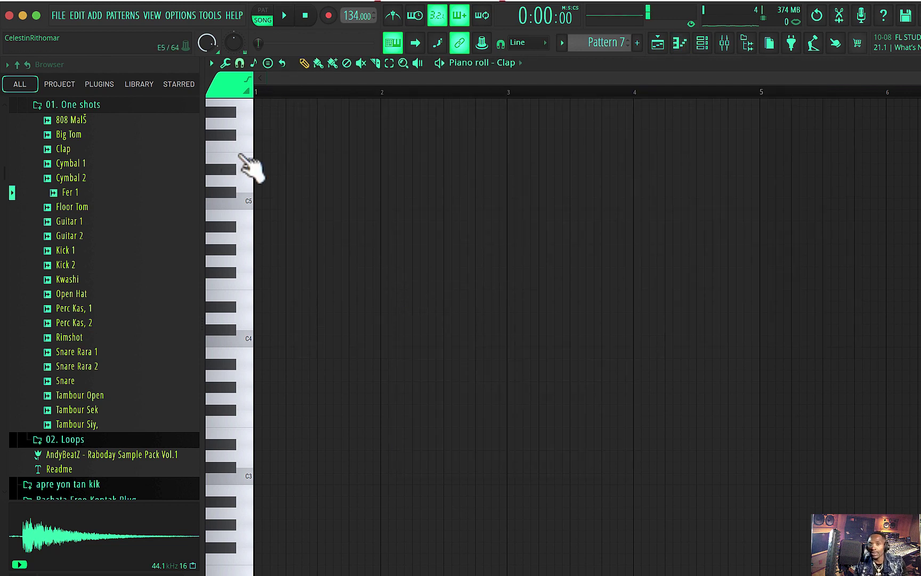
click(249, 202)
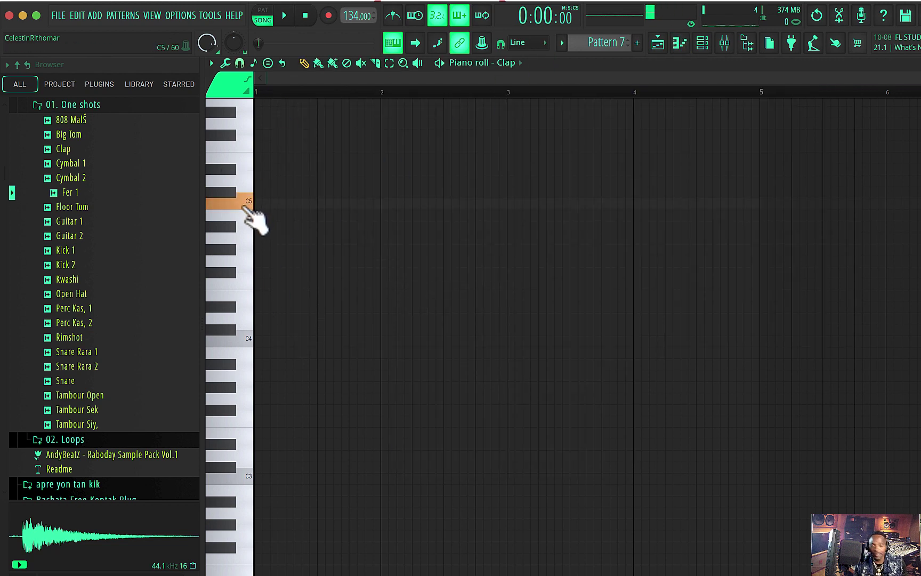
click(249, 210)
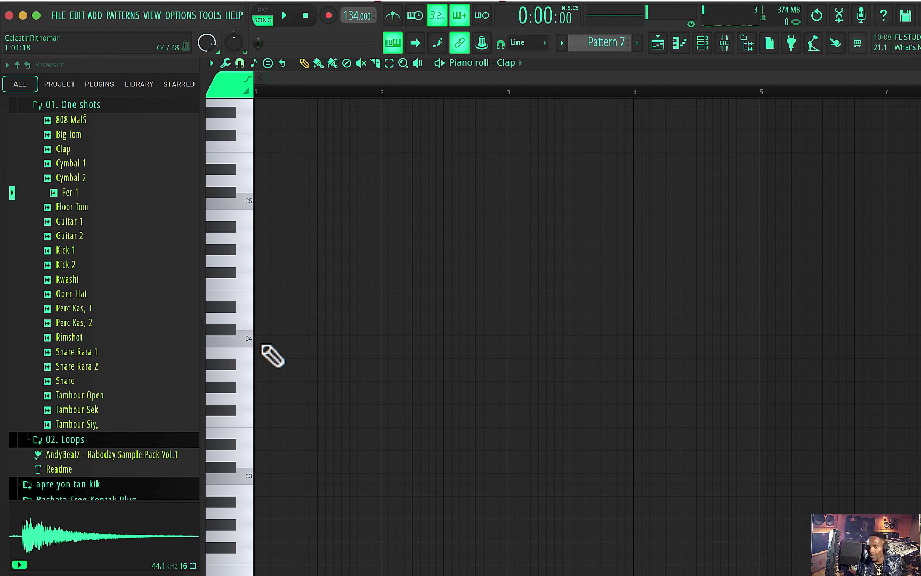
click(247, 197)
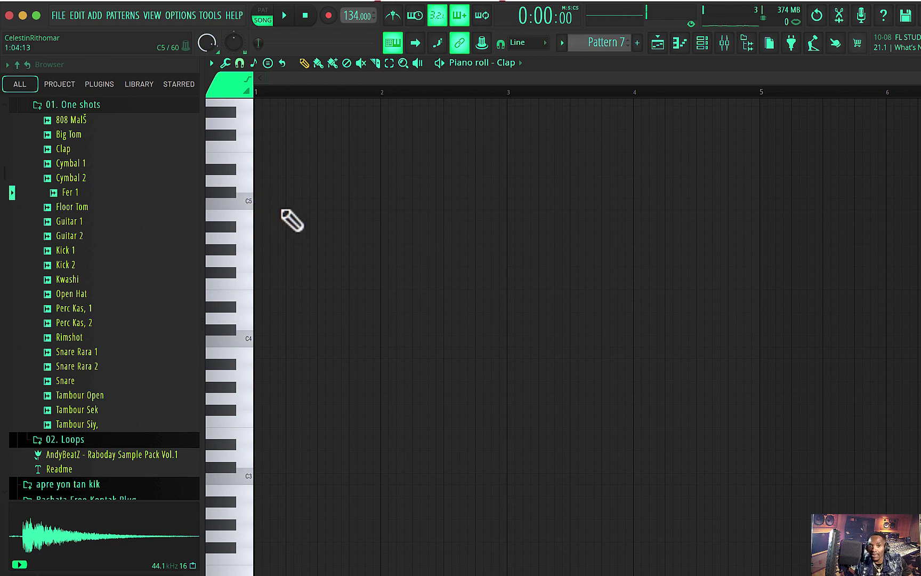
Add a Clap note at C5 on step 1 of bar 1 and place Pattern 7 at bar 1 of playlist Track 7.
click(216, 202)
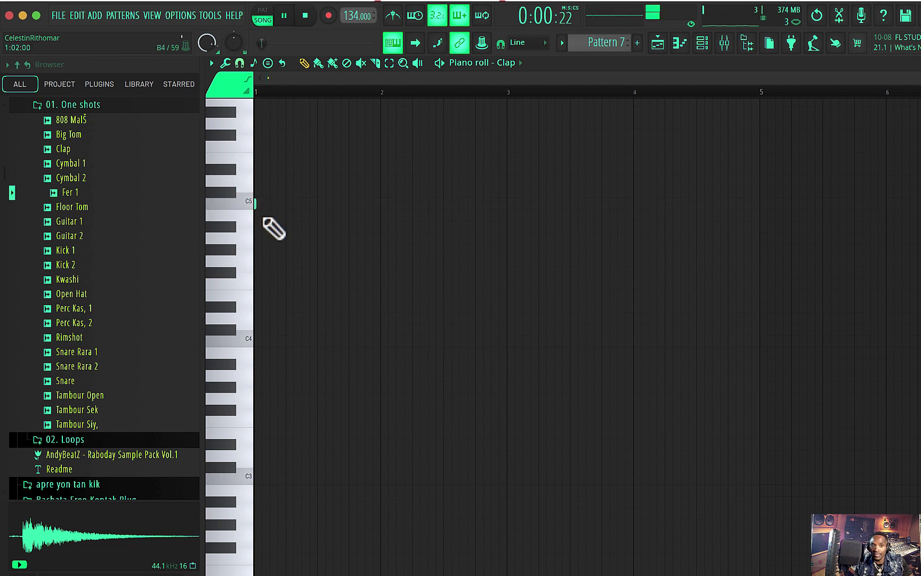
click(659, 43)
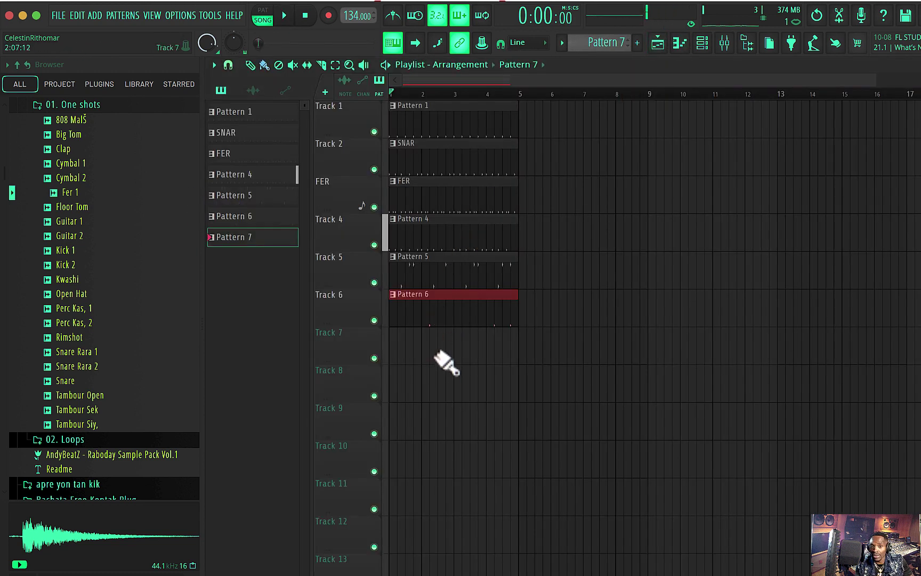
click(408, 350)
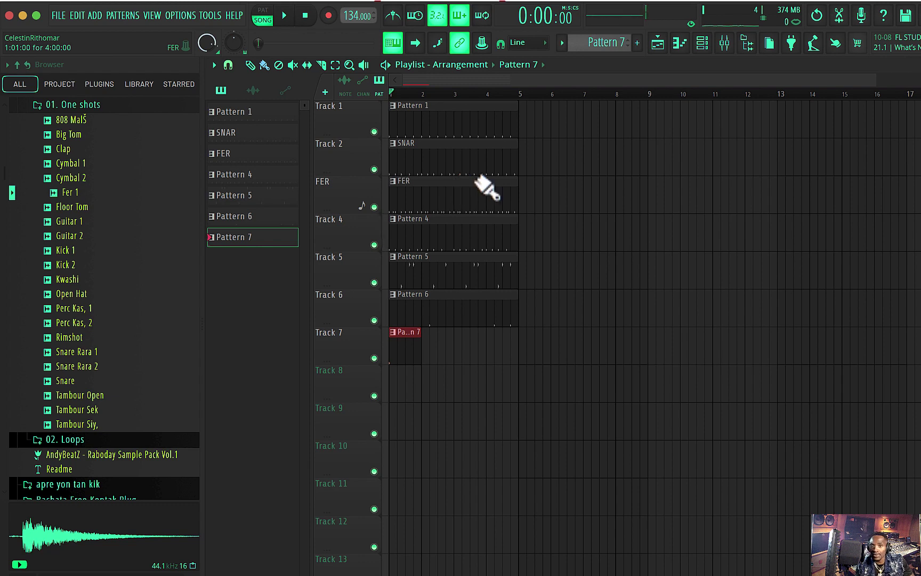
Open the channel rack and add a Clap hit on step 4 of bar 1, checking its timing in playback.
click(703, 43)
key(space)
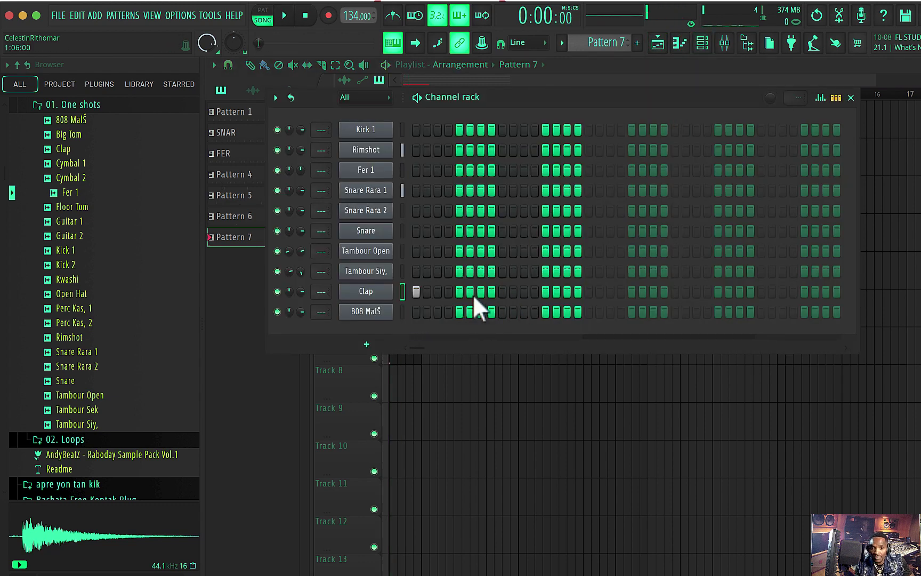
key(space)
key(space)
click(457, 292)
key(space)
key(space)
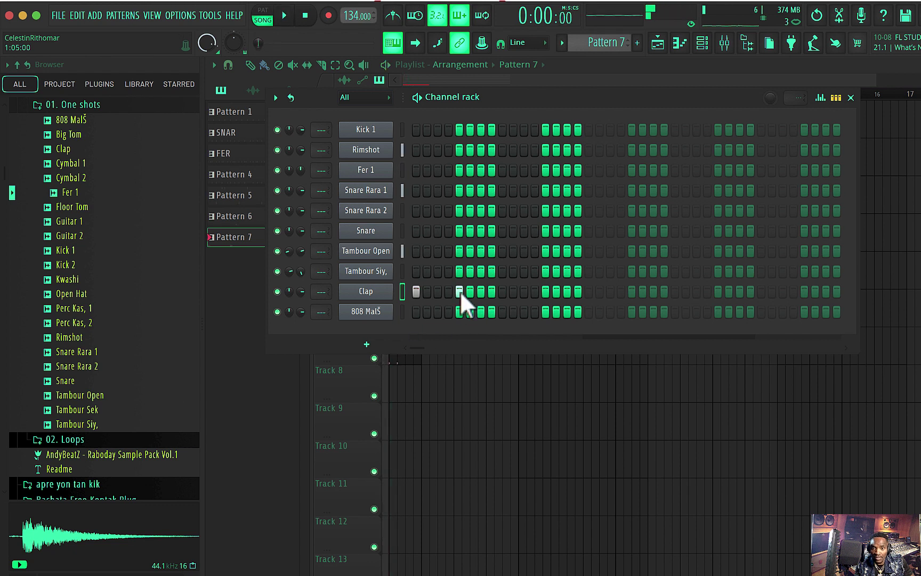
right_click(461, 292)
click(449, 291)
key(space)
key(space)
key(space)
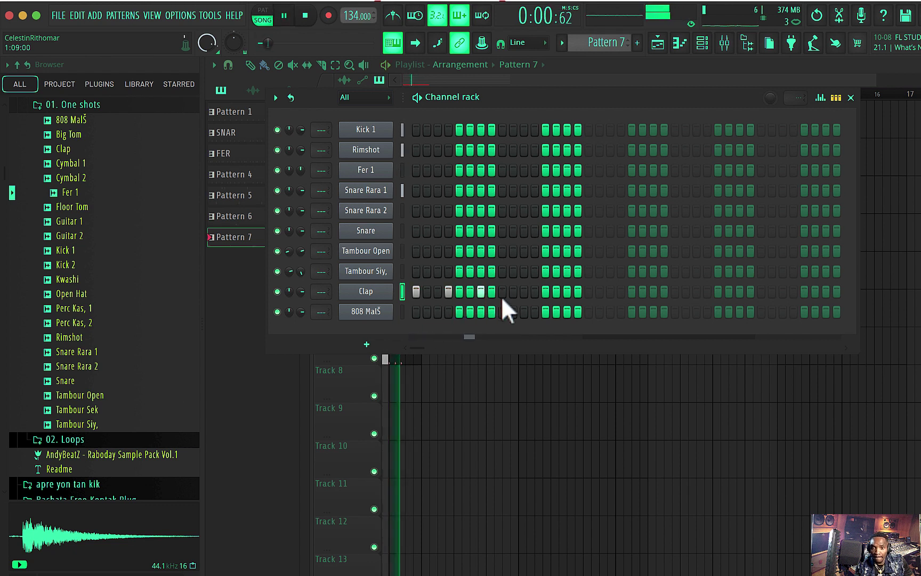
Try Clap hits on steps 7 and 11 of bar 1 during playback.
click(525, 292)
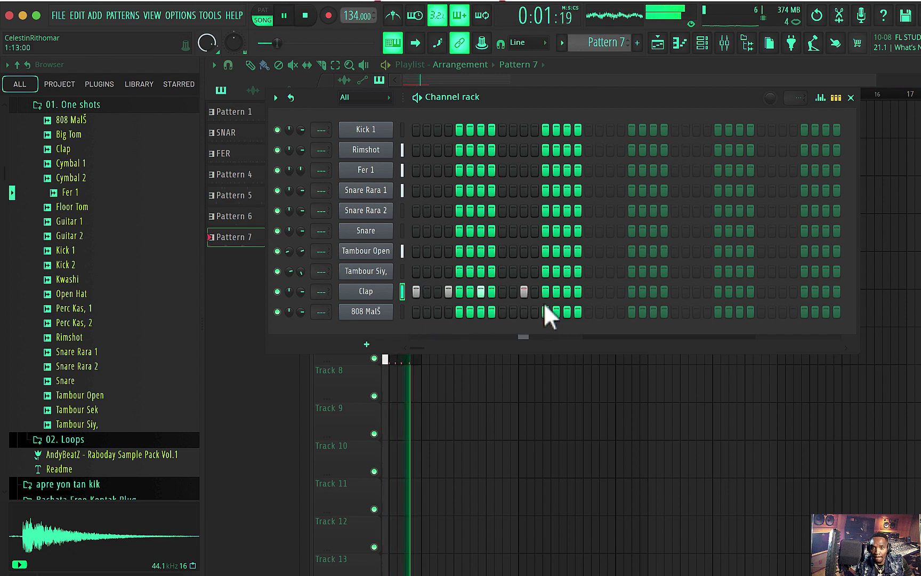
right_click(525, 292)
right_click(480, 292)
key(space)
key(space)
key(space)
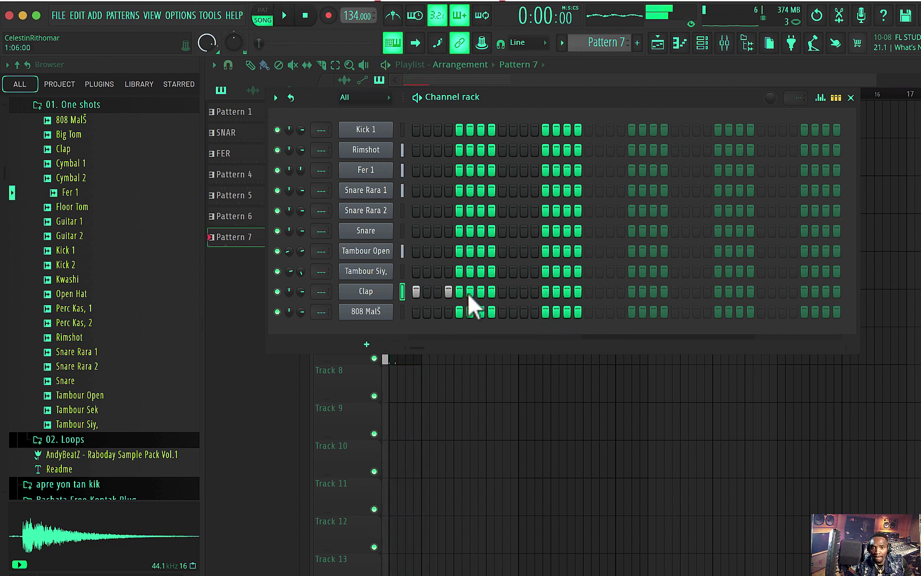
Add Clap hits on step 11 of bar 1 and steps 1 and 4 of bar 2 while the beat plays.
key(space)
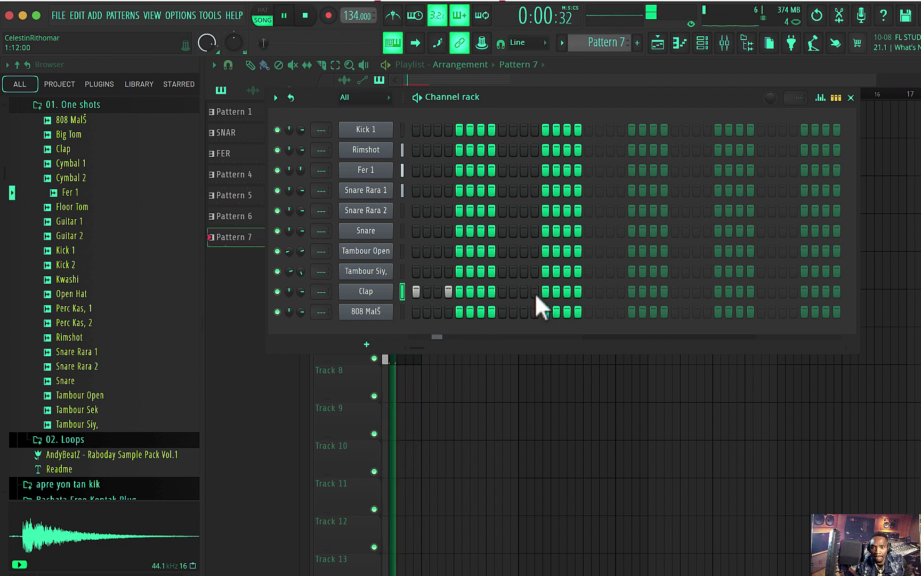
click(524, 291)
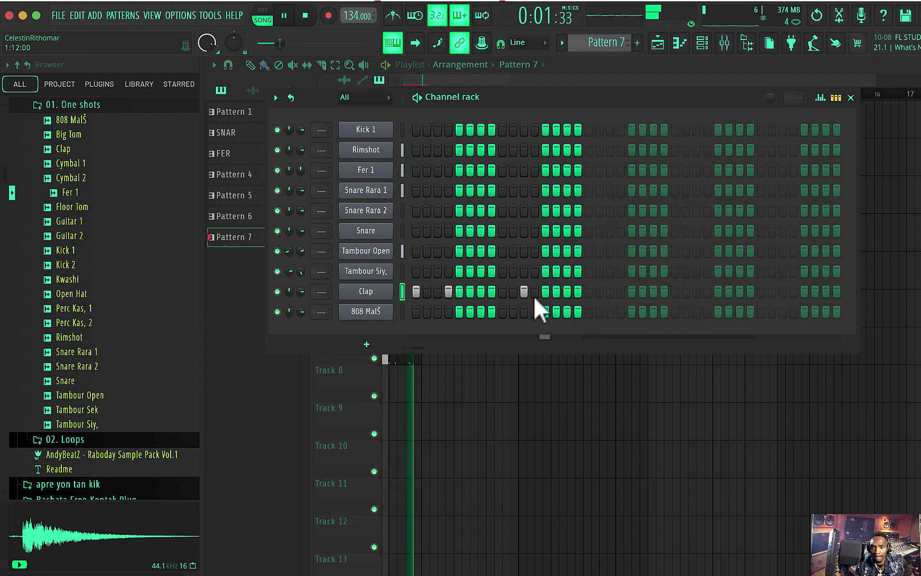
click(568, 292)
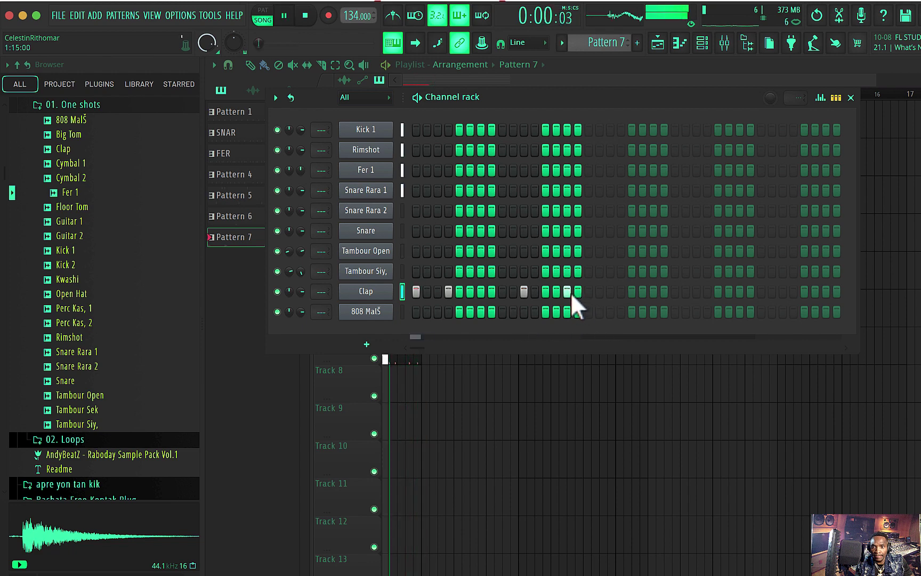
key(space)
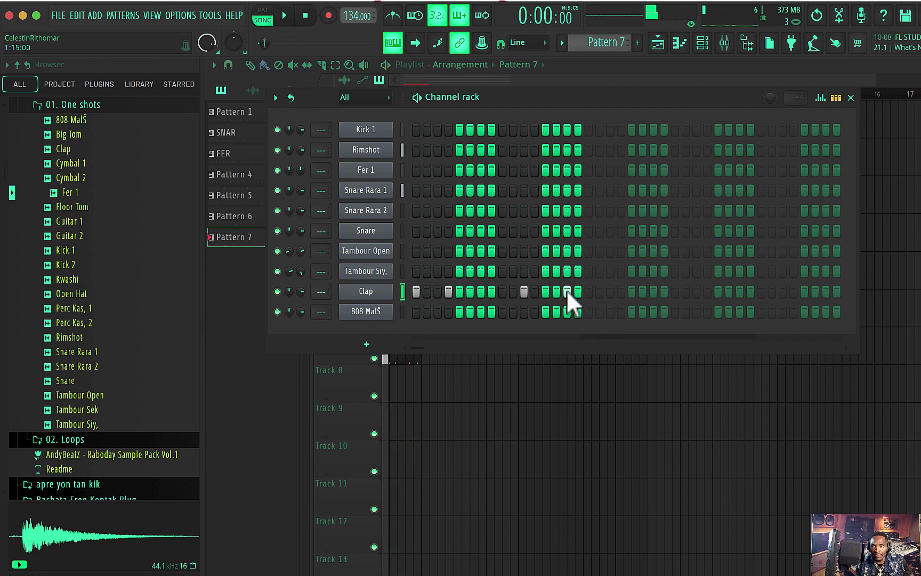
key(space)
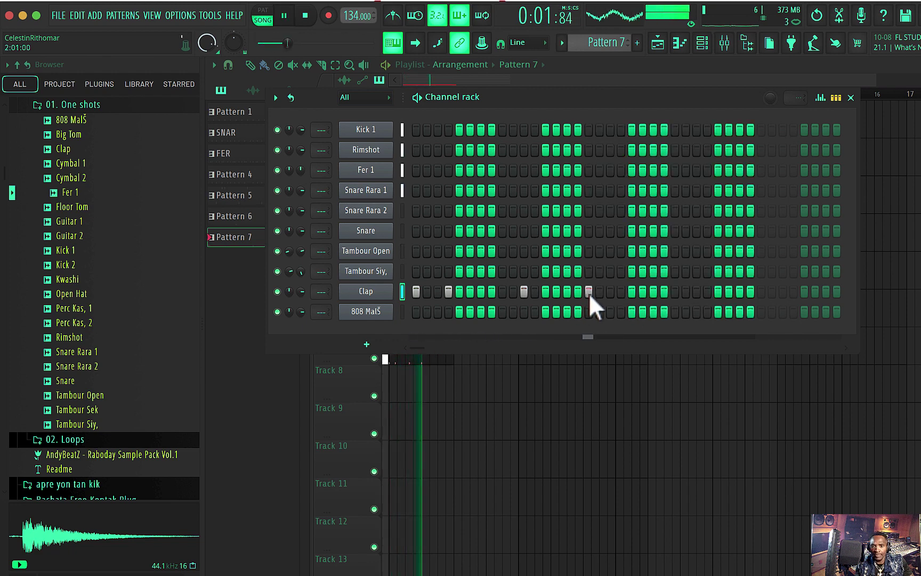
click(620, 291)
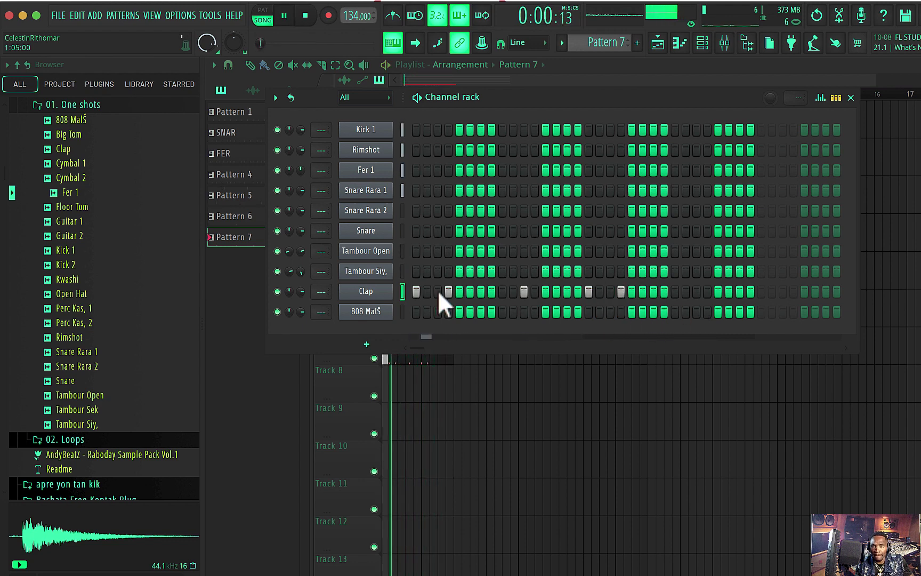
Open the Clap's piano roll and copy its five C5 notes from bars 1–2 into bars 3–4, checking them in playback.
right_click(385, 290)
click(427, 289)
right_click(366, 289)
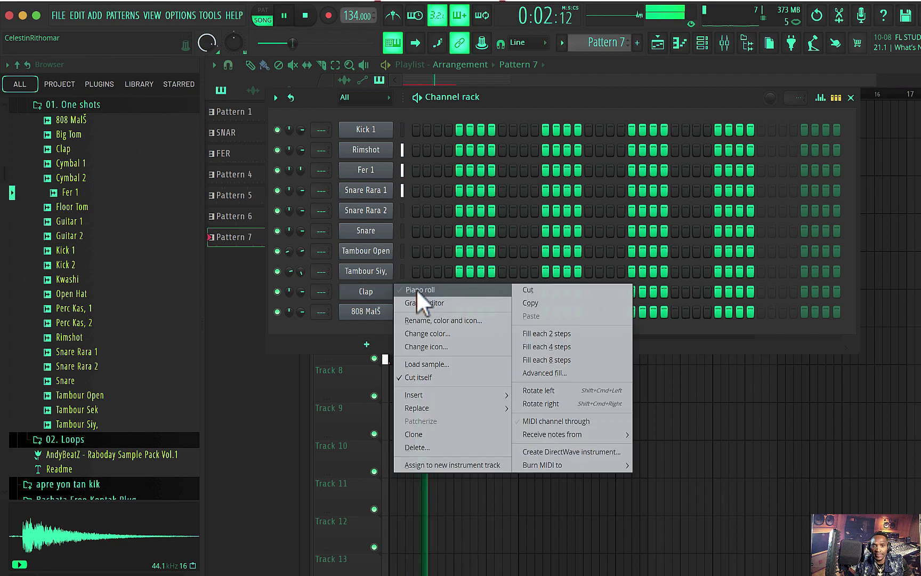
click(420, 290)
key(space)
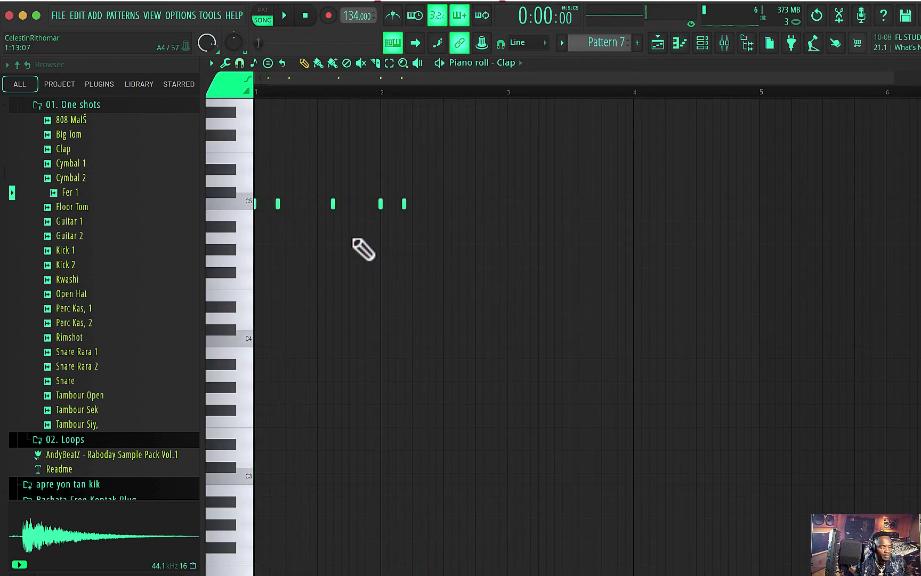
click(243, 204)
ctrl+click(246, 205)
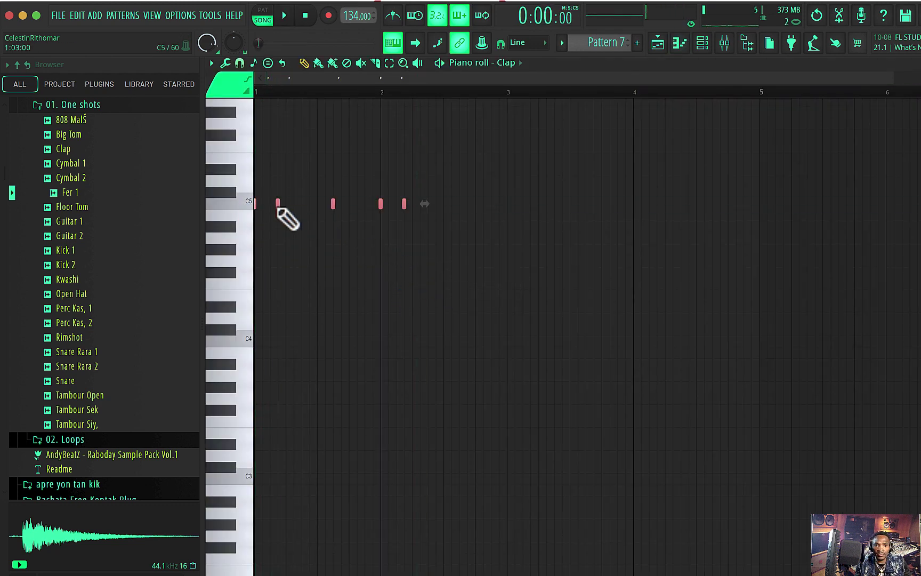
mouse_move(275, 205)
mouse_down()
mouse_move(483, 226)
mouse_move(471, 226)
mouse_move(480, 233)
mouse_move(488, 232)
mouse_move(469, 206)
mouse_move(530, 211)
mouse_up()
key(space)
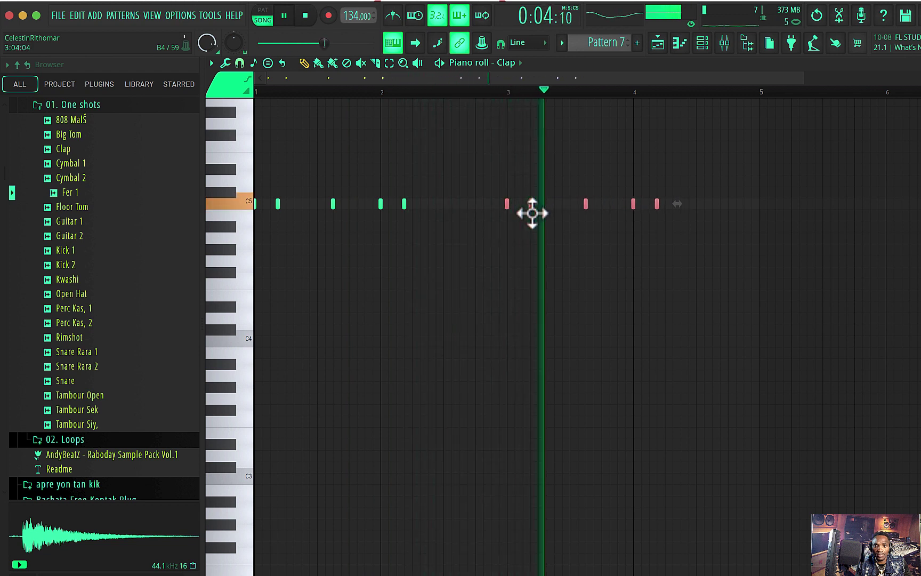
key(space)
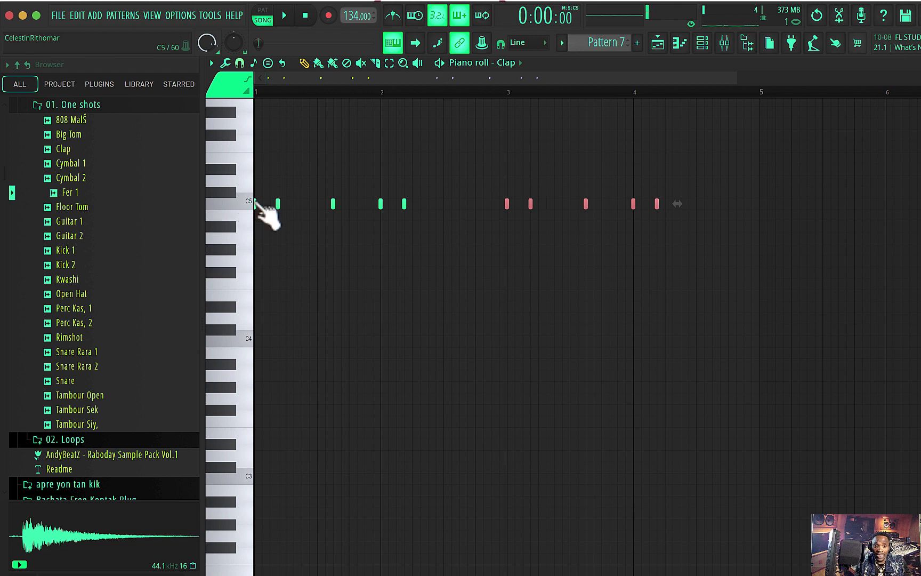
Try shifting all Clap notes one step later during playback.
drag(278, 208, 284, 208)
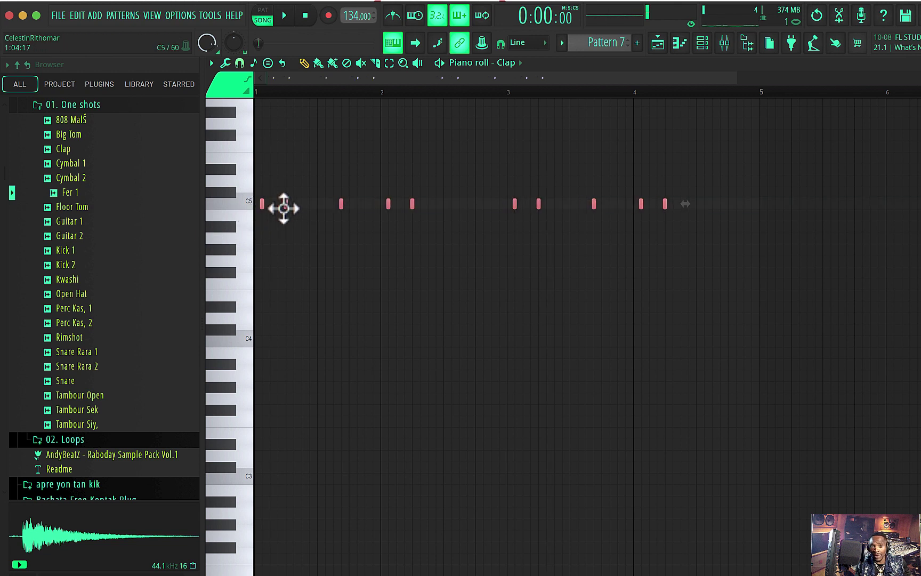
key(space)
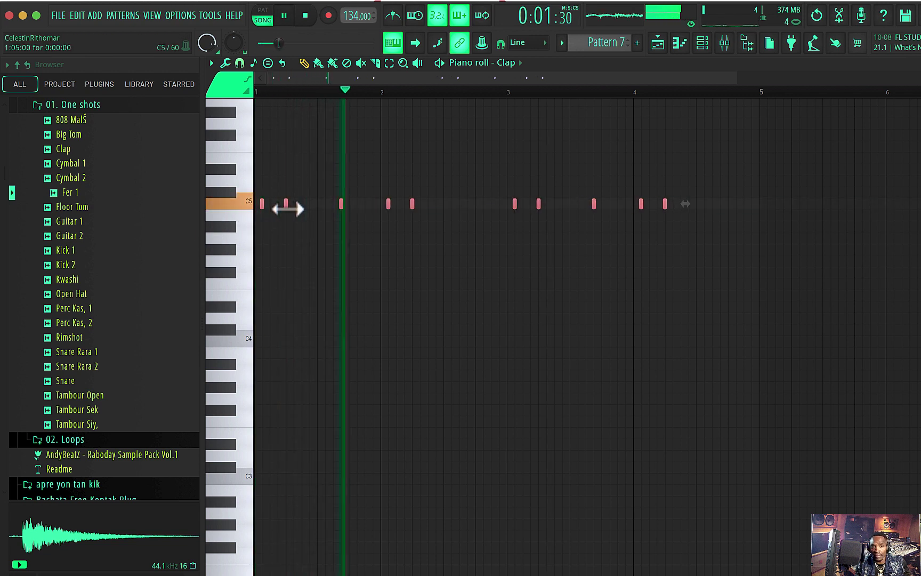
drag(288, 208, 280, 206)
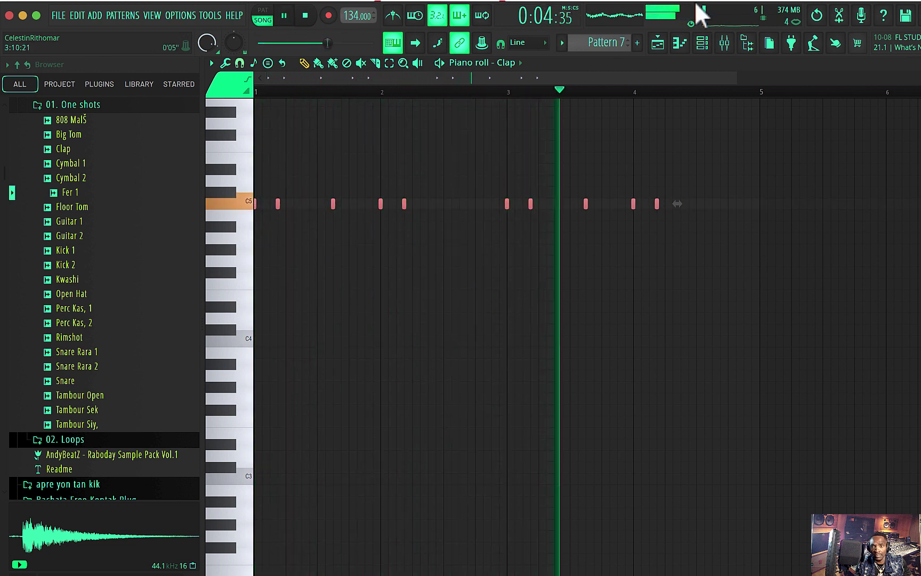
Lower the Clap channel's volume to about 60% and stop playback.
click(723, 47)
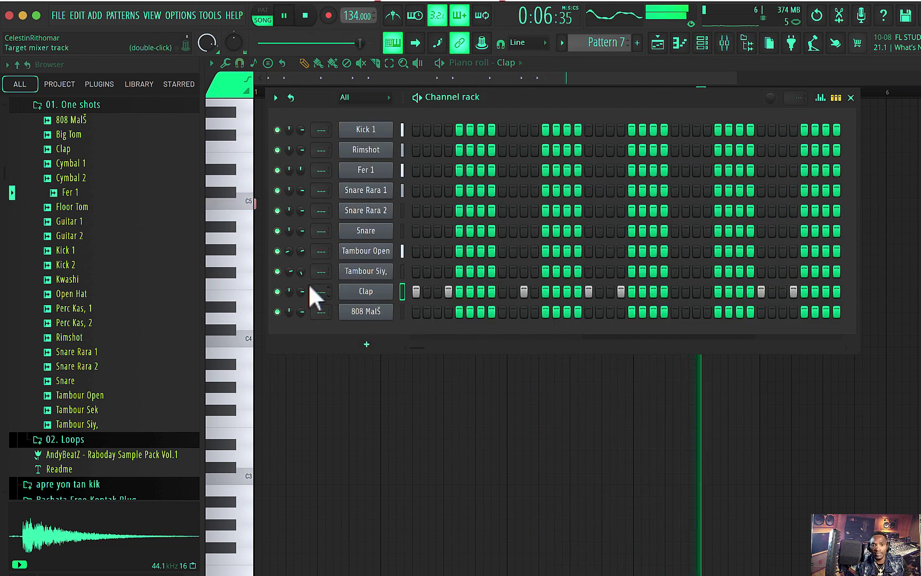
drag(302, 291, 301, 270)
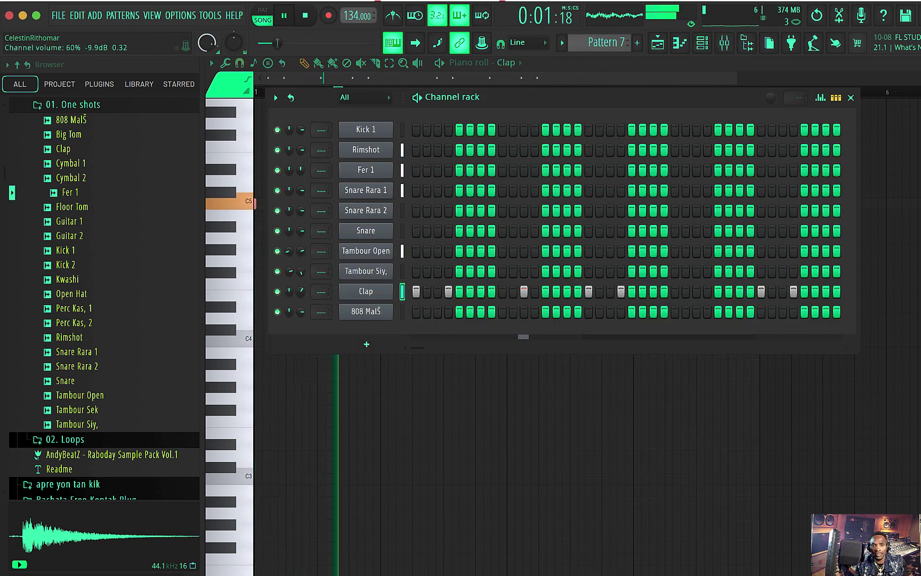
key(space)
Audition the Perc Kas, 2, Rimshot and Snare Rara 1 one-shots in the sample library.
click(83, 322)
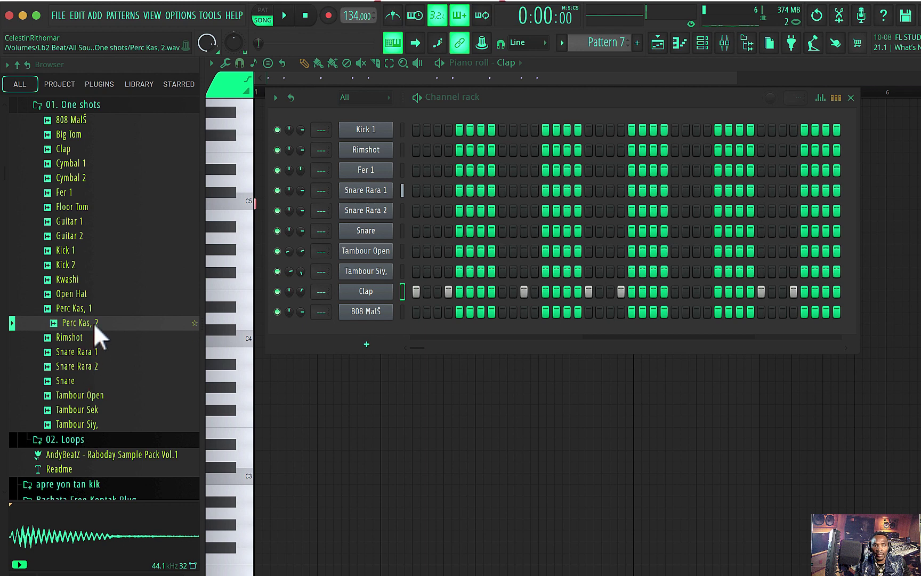
click(86, 339)
click(87, 351)
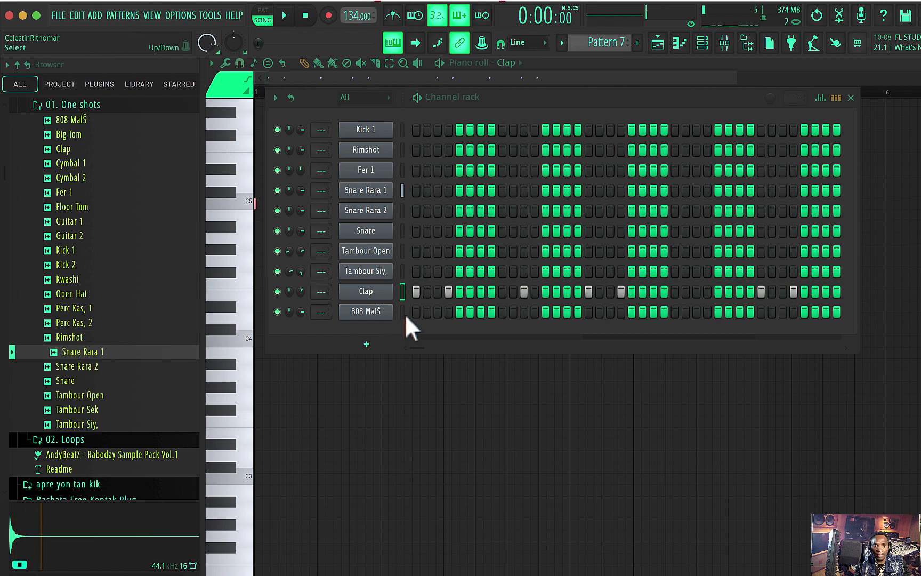
Move the 808 MalŠ channel to the top of the channel rack, above Kick 1.
right_click(377, 307)
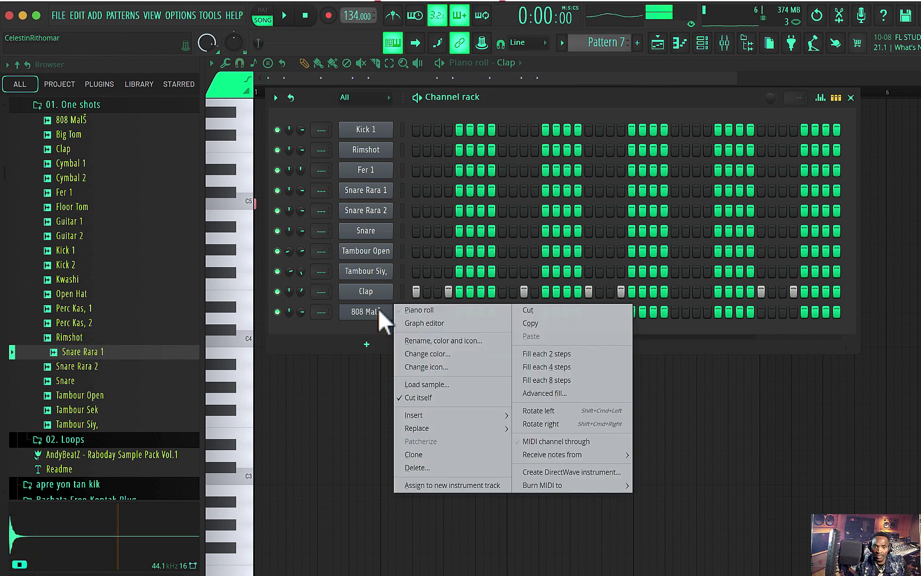
click(382, 307)
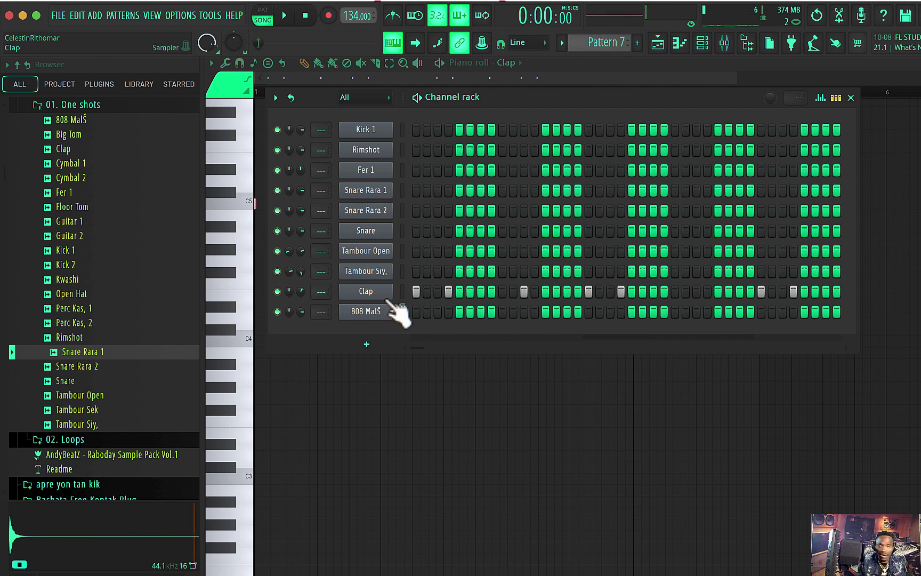
click(402, 313)
key(alt+Up)
key(alt+Up)
key(alt+Up)
key(alt+Up)
key(alt+Up)
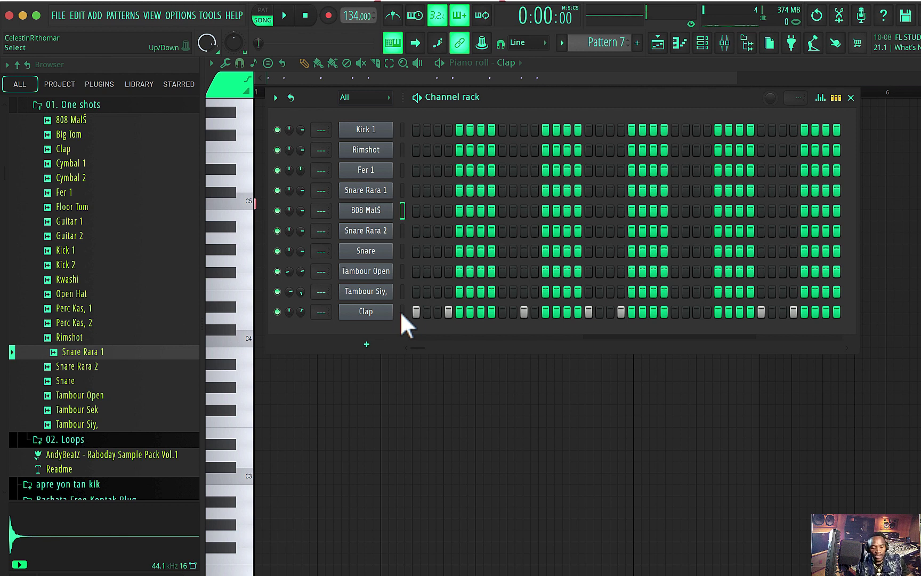
key(alt+Up)
key(alt+Up)
key(alt+Up)
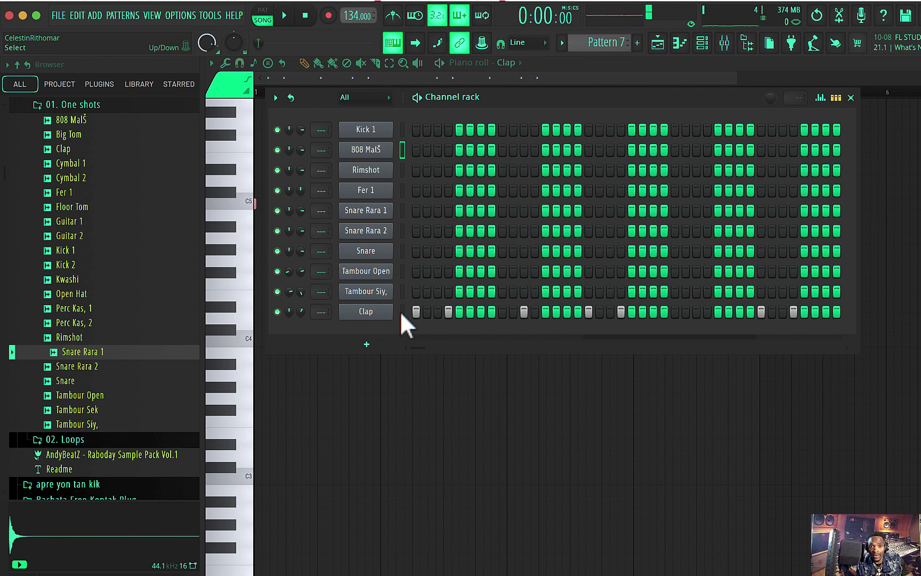
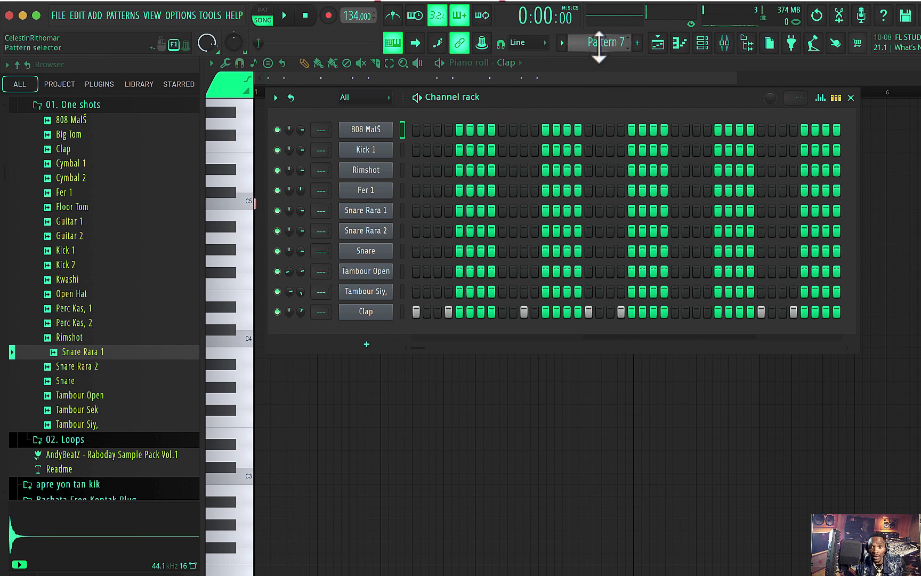
Place the empty Pattern 8 at bar 1 of playlist Track 8 and add an 808 MalŠ note at C5 on step 1.
scroll(600, 46, up, 1)
click(658, 43)
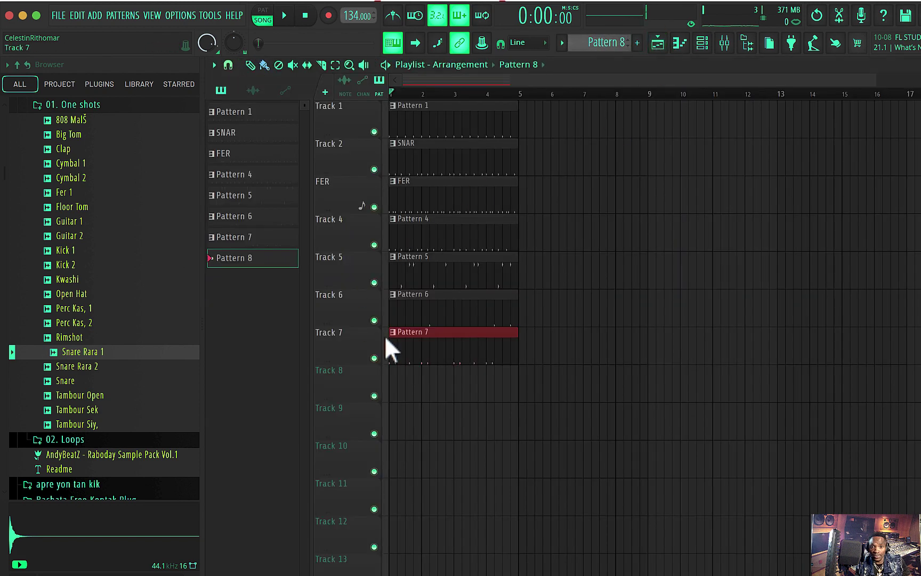
click(422, 372)
drag(432, 384, 409, 393)
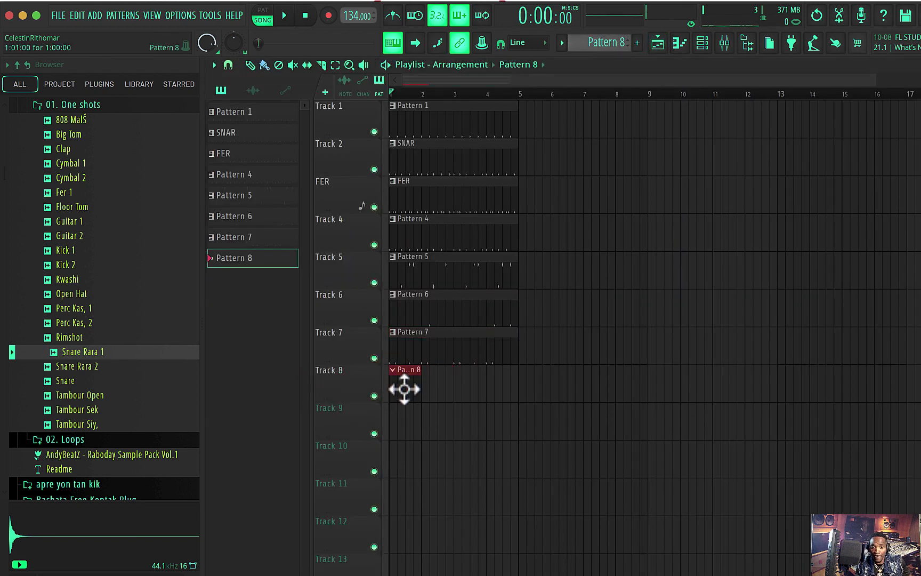
double_click(404, 389)
key(z)
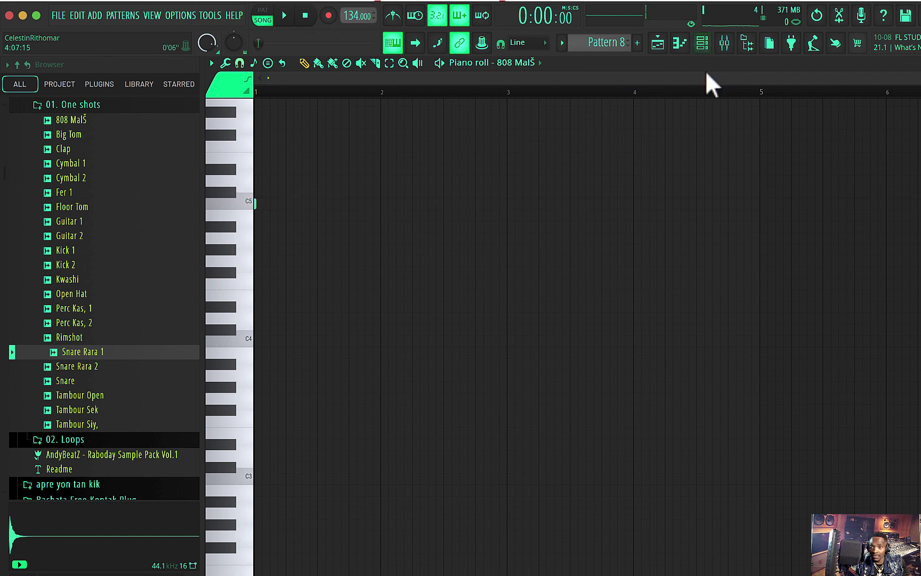
Lower the 808 MalŠ channel's volume to about 52% during playback and add a C5 note on step 9 of bar 2.
click(703, 44)
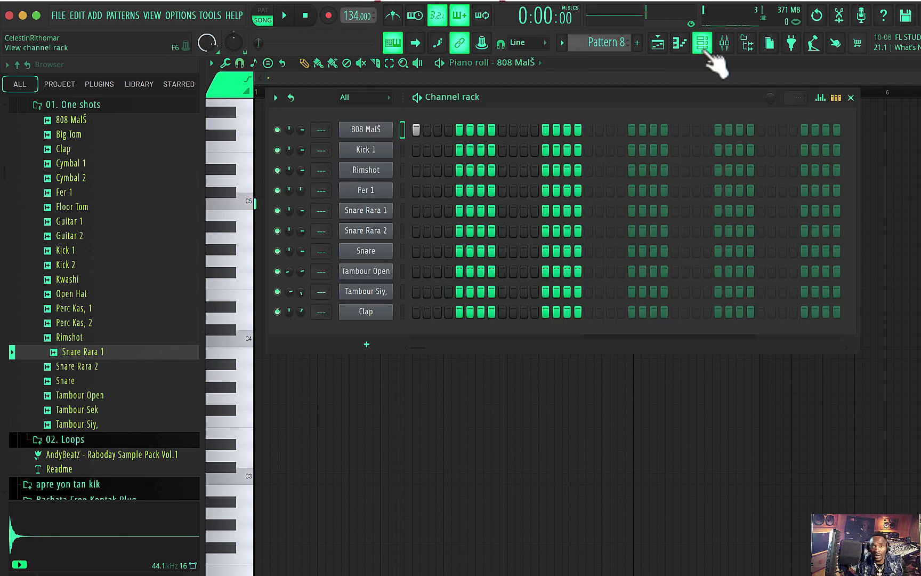
key(space)
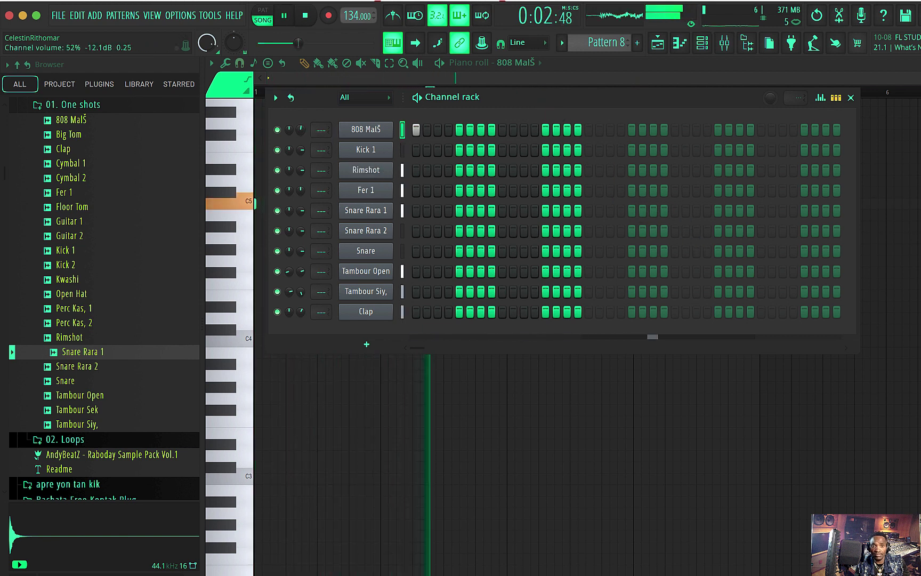
right_click(885, 240)
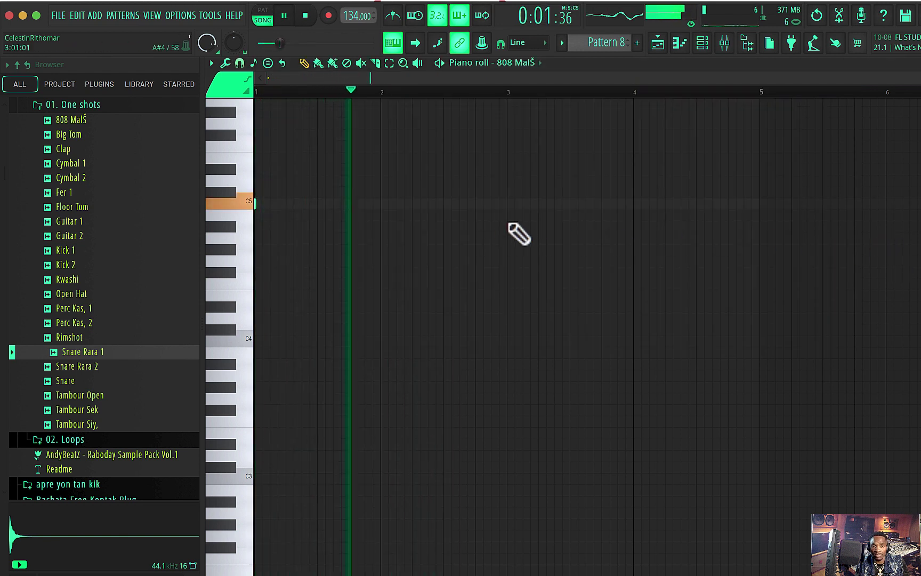
click(443, 204)
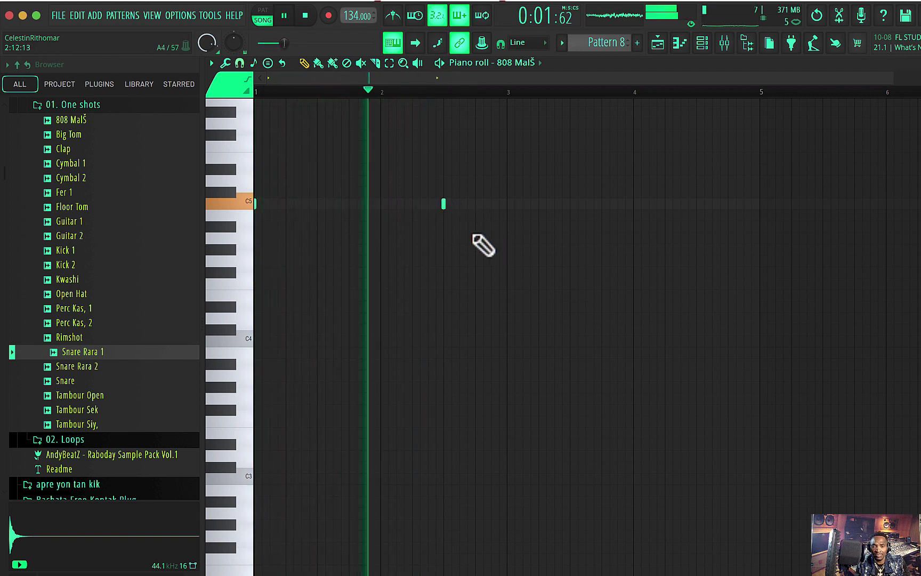
Add 808 MalŠ notes at C5 on step 1 of bar 3 and on steps 9 and 13 of bar 4 in Pattern 8.
click(507, 204)
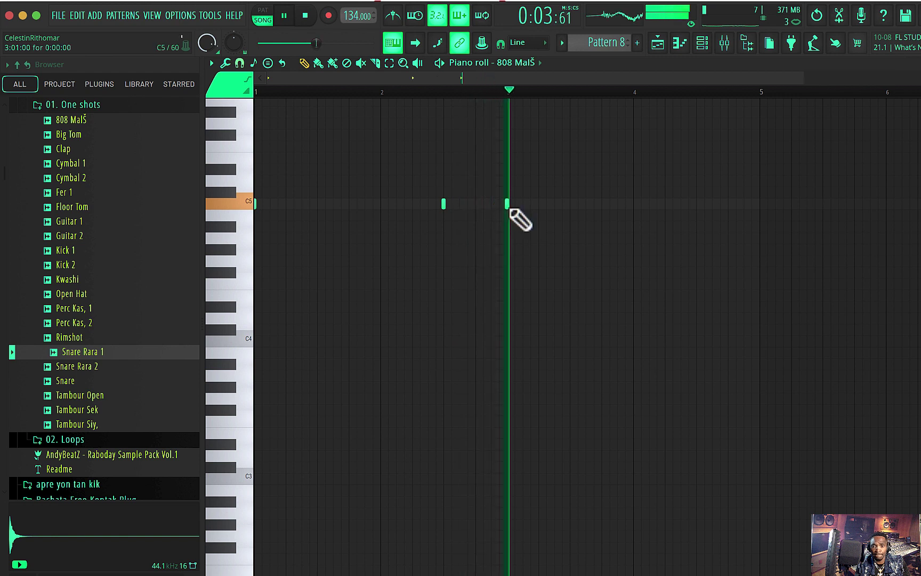
click(696, 204)
key(space)
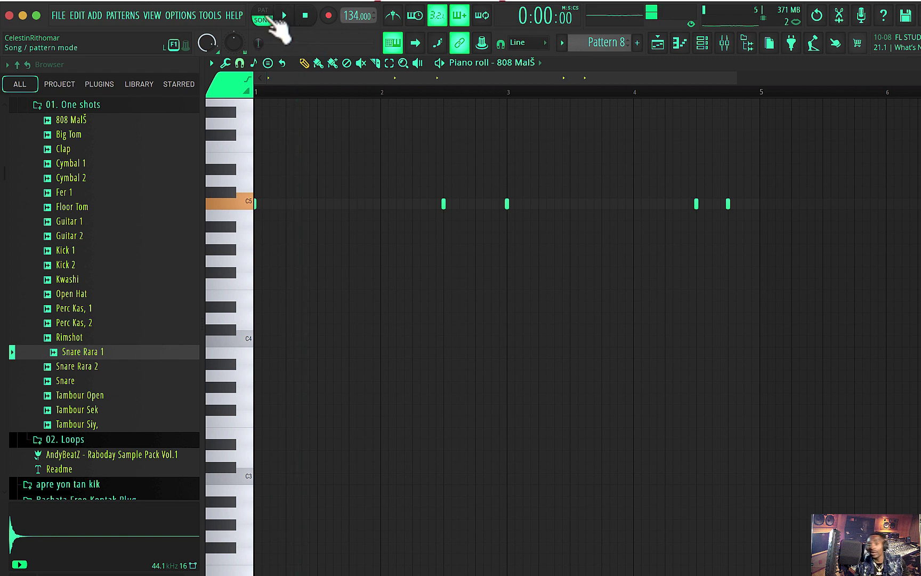
Preview Pattern 8 on its own, and lower the 808 MalŠ channel's volume to about 36% during song playback.
click(271, 20)
key(space)
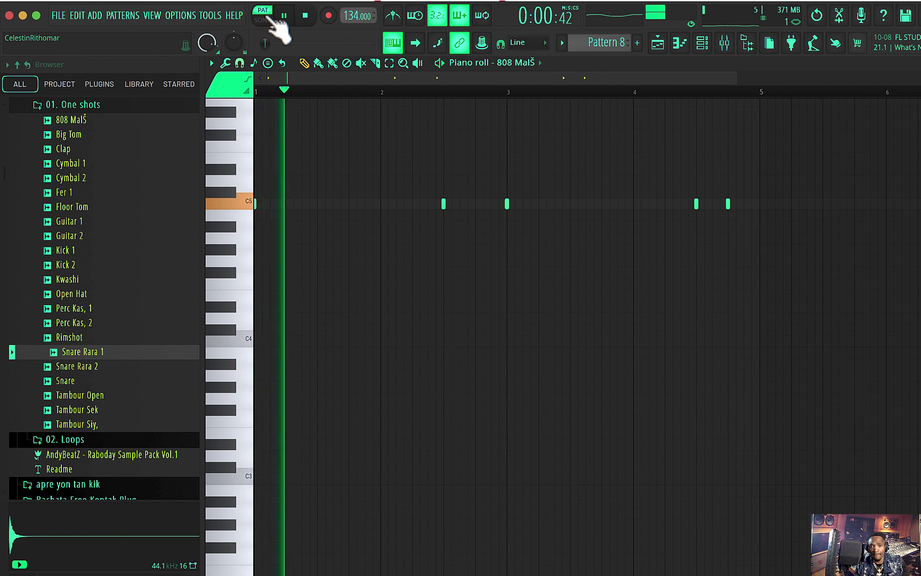
click(263, 19)
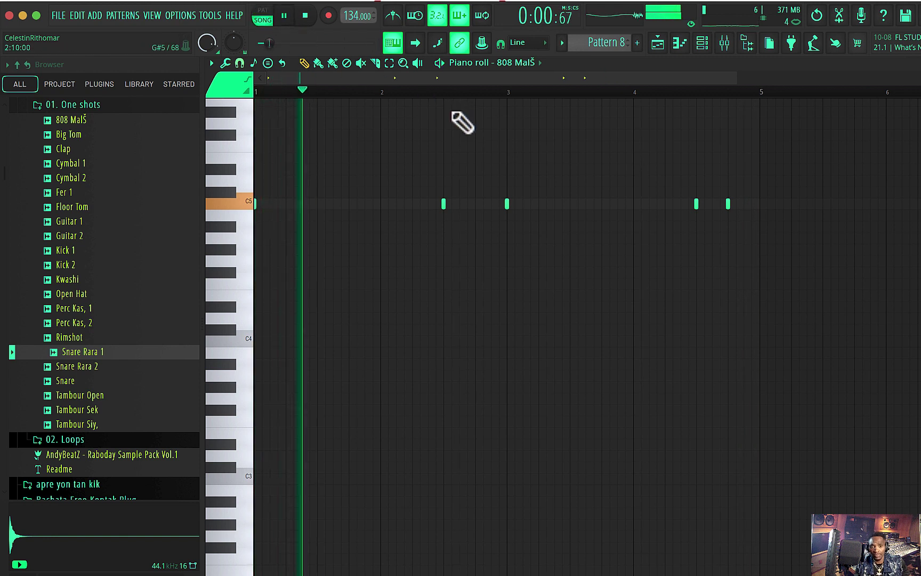
click(702, 43)
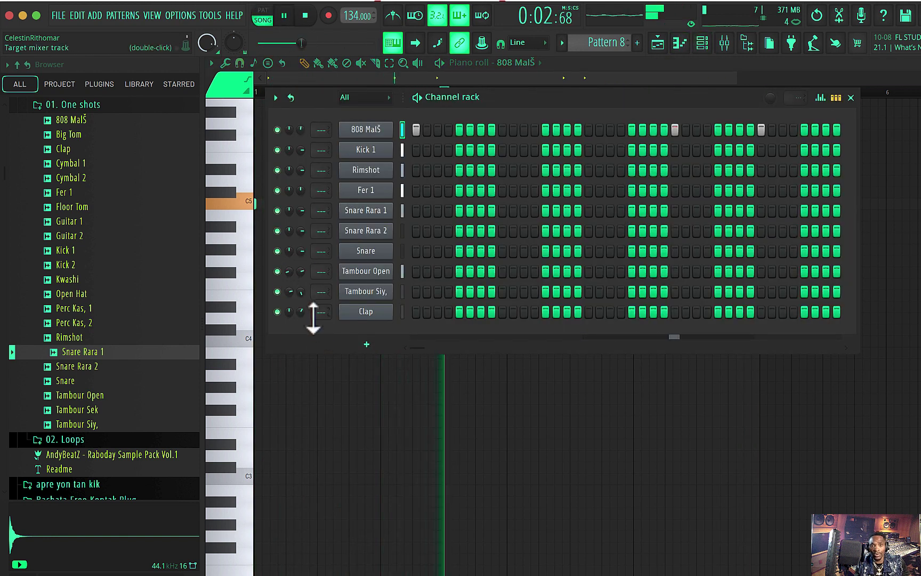
drag(301, 130, 301, 155)
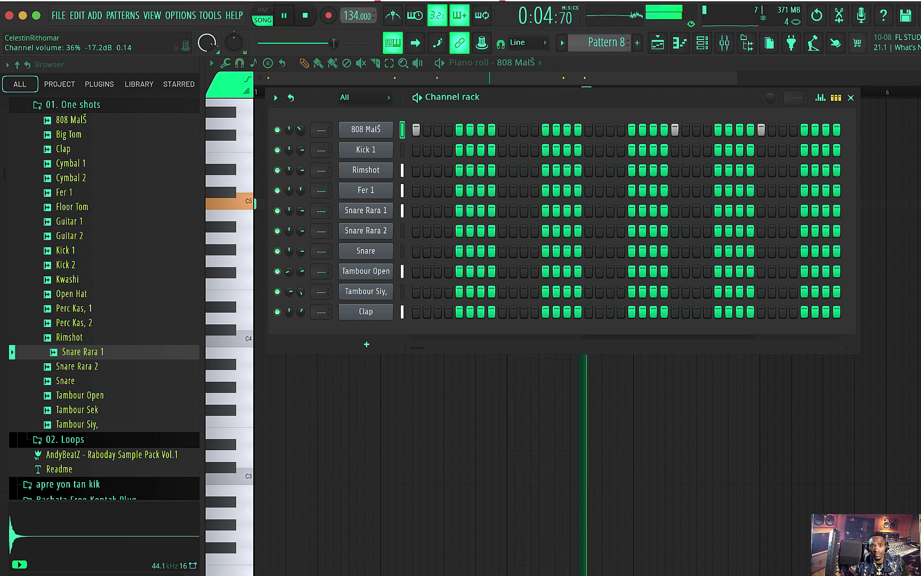
key(space)
Audition the one-shots in the sample library, including Guitar 2, Cymbal 1 and 2, Fer 1, Tambour Sek, Kick 1 and 2, Floor Tom and Clap.
click(80, 237)
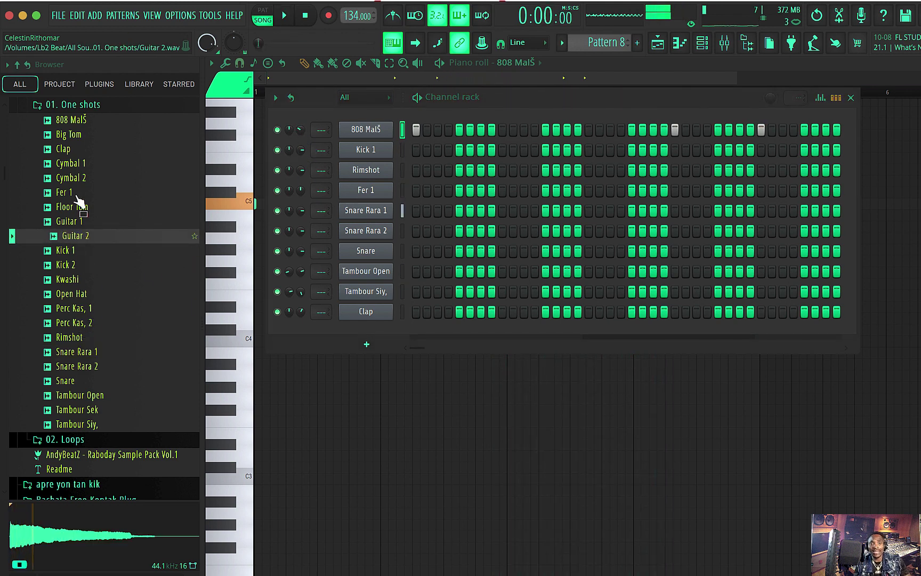
click(70, 163)
click(75, 178)
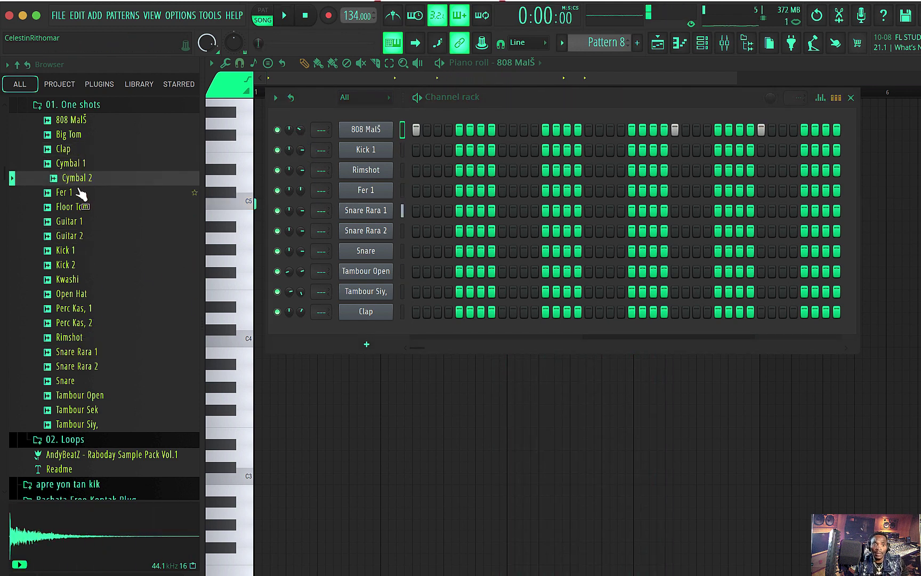
click(64, 192)
click(71, 120)
click(78, 323)
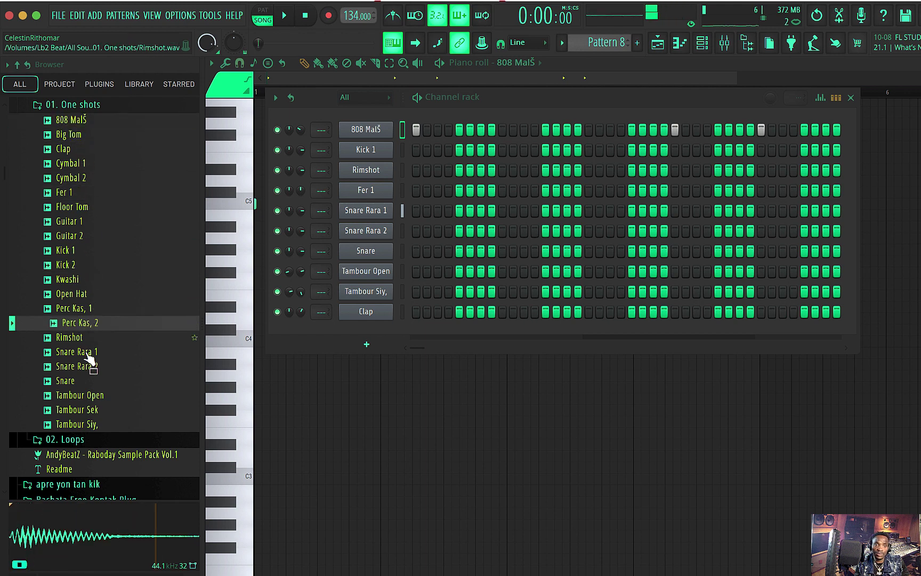
click(77, 410)
click(74, 323)
click(69, 264)
click(80, 251)
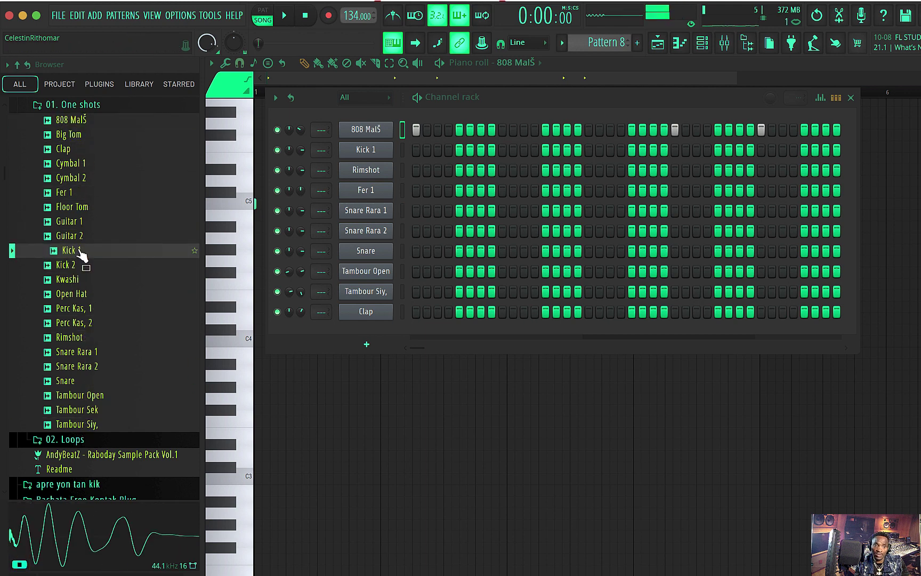
click(74, 206)
click(74, 178)
click(80, 163)
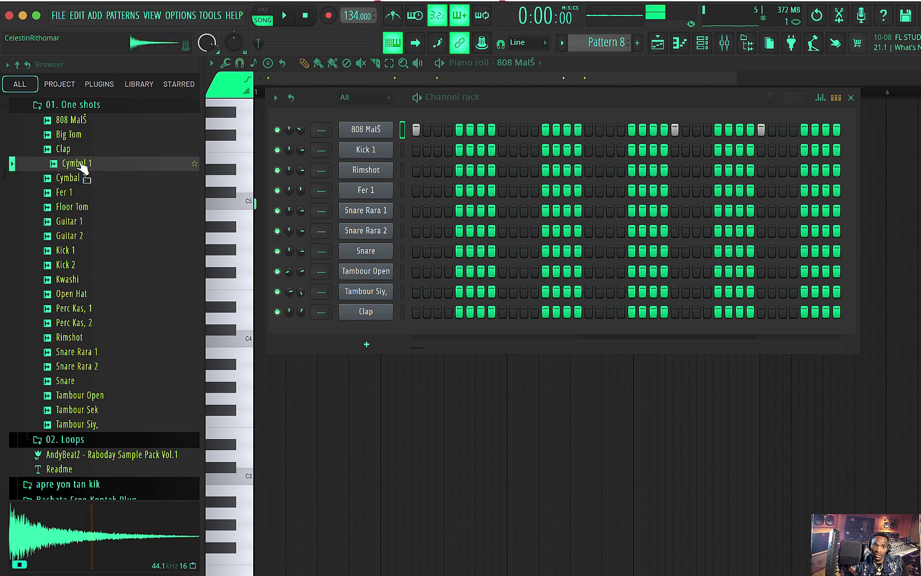
click(81, 151)
click(87, 164)
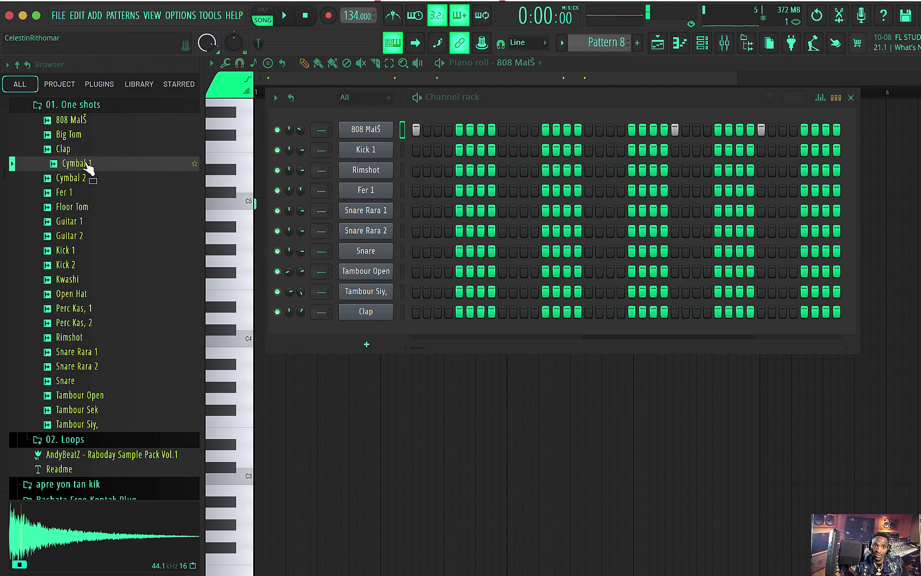
Add the Cymbal 2 sample as a new channel below Clap and give it a hit on step 1 of Pattern 9.
click(88, 181)
drag(86, 181, 348, 336)
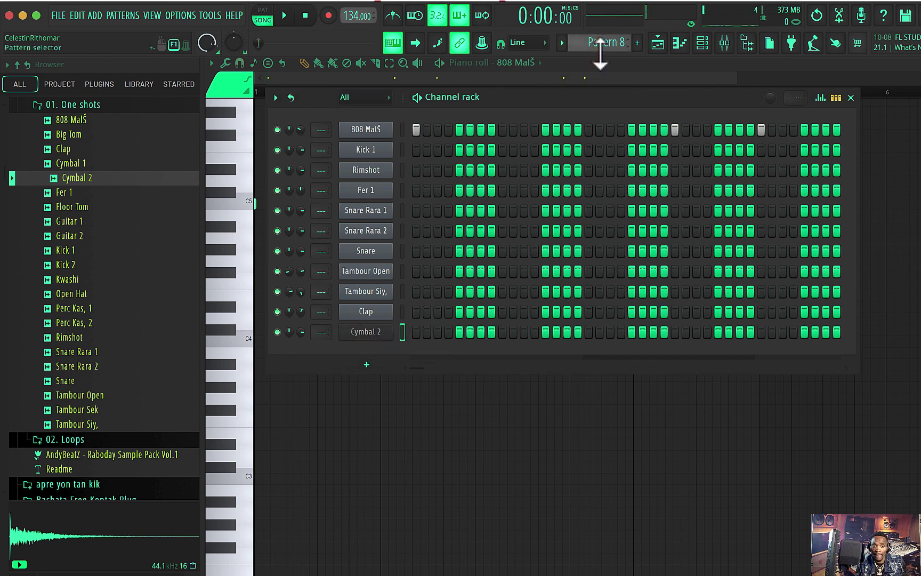
scroll(600, 43, down, 1)
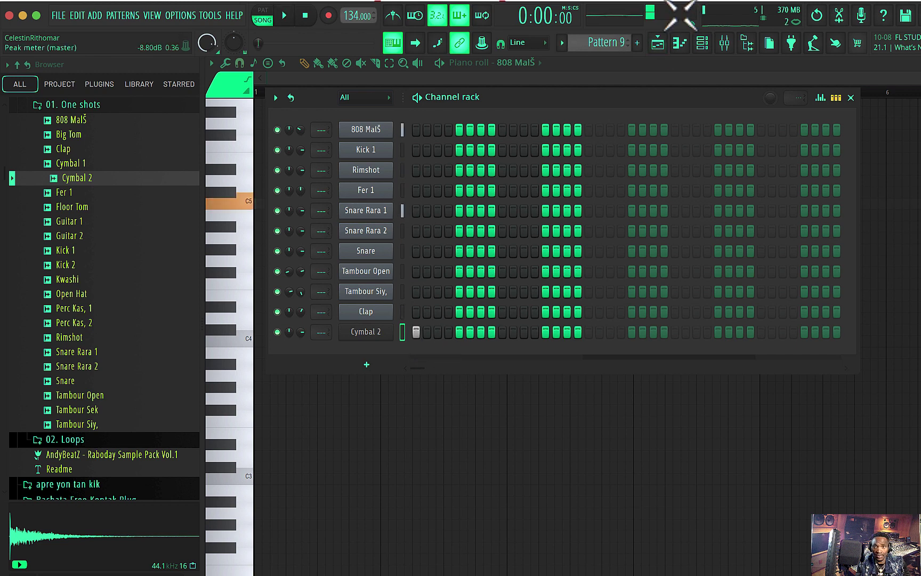
Place Pattern 9 at bar 1 of playlist Track 9, check it in playback and return to the channel rack.
click(657, 43)
drag(469, 425, 401, 425)
key(space)
key(space)
click(702, 44)
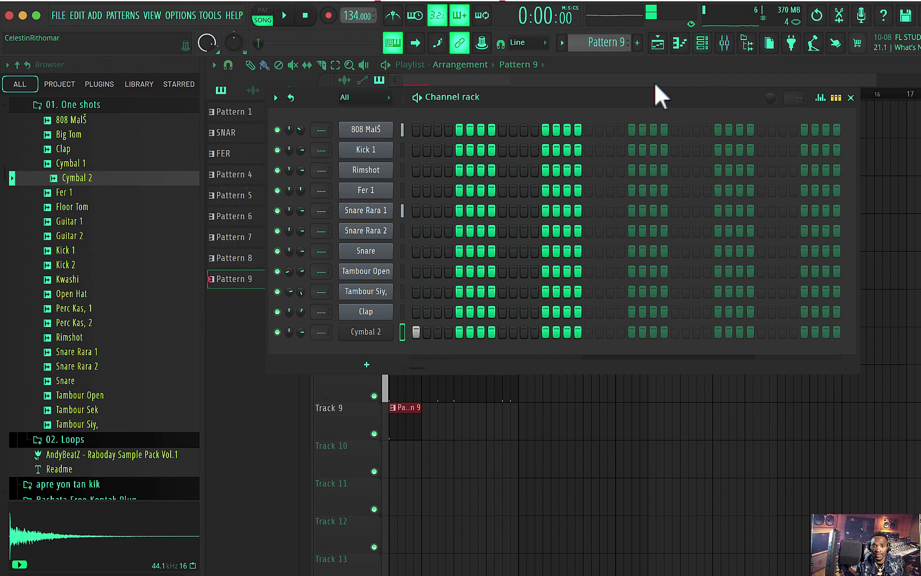
Enable the volume envelope of the Cymbal 2 channel and set its attack time to 0%.
click(367, 332)
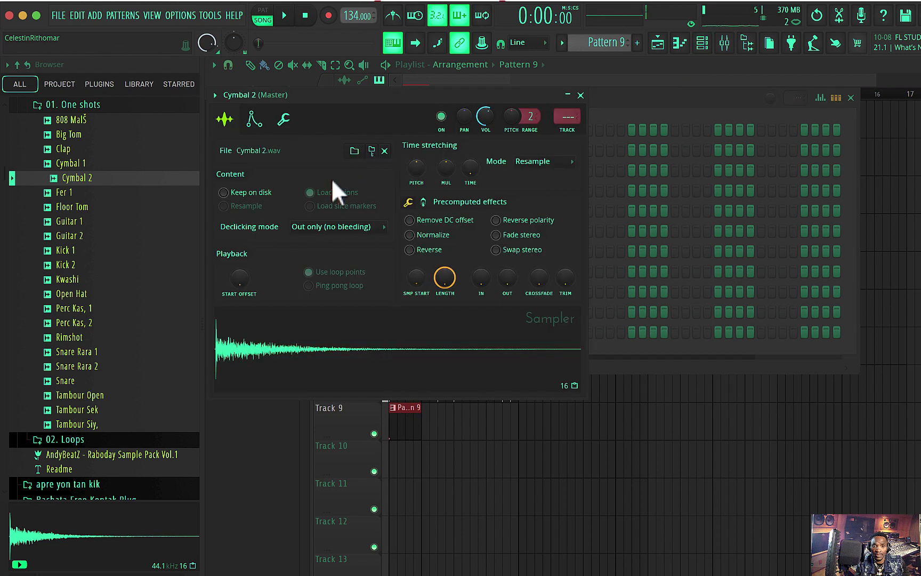
click(254, 120)
drag(255, 256, 254, 287)
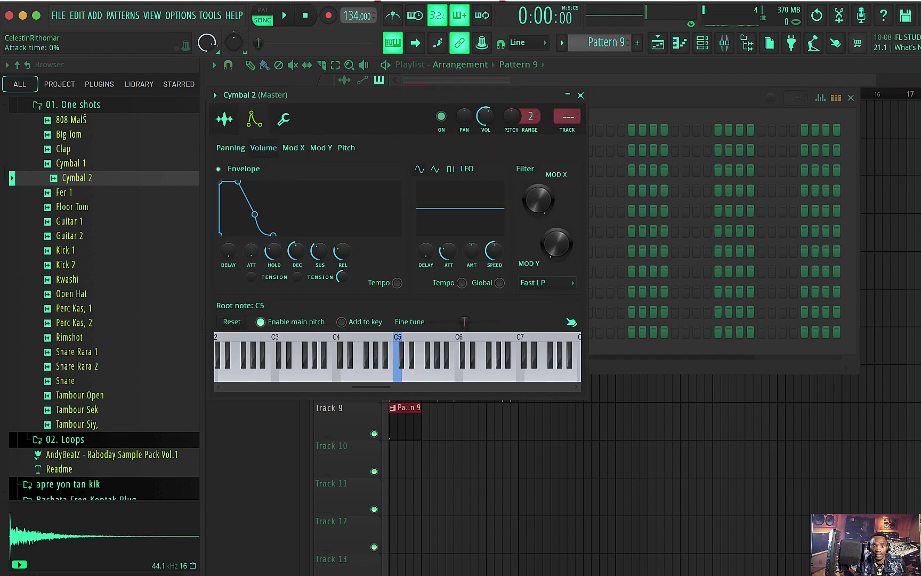
click(581, 96)
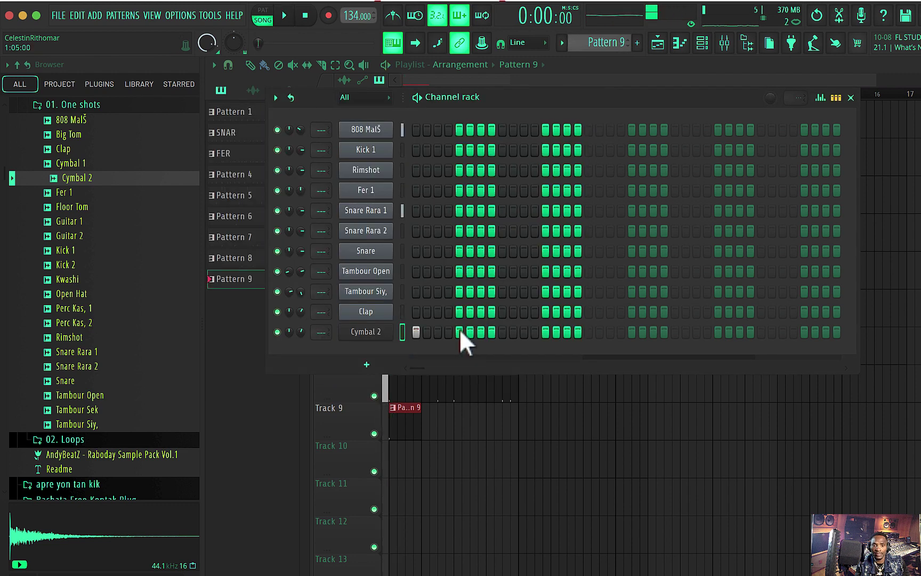
Add Cymbal 2 hits on steps 4, 7, 9, 12 and 15 of Pattern 9 during playback.
click(449, 332)
key(space)
click(491, 332)
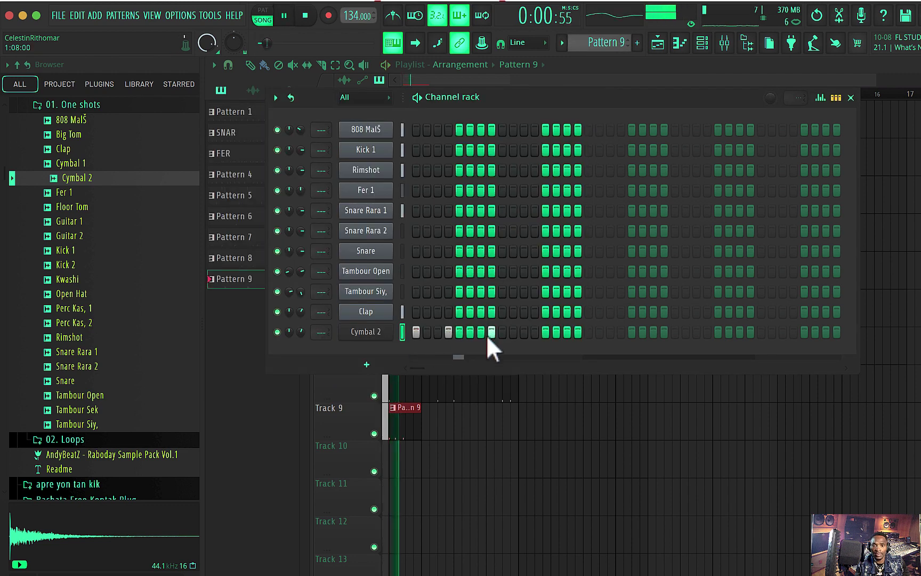
click(513, 332)
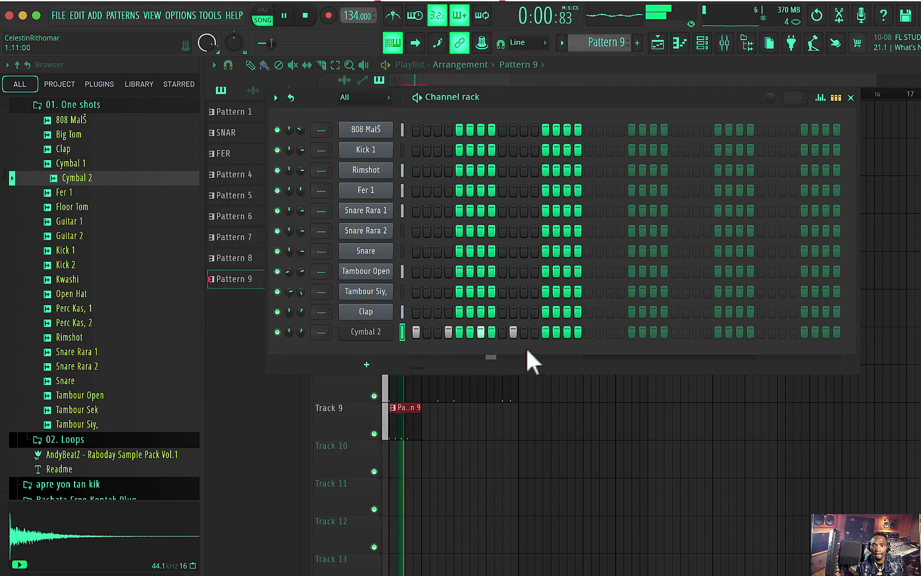
click(514, 335)
click(503, 335)
click(543, 336)
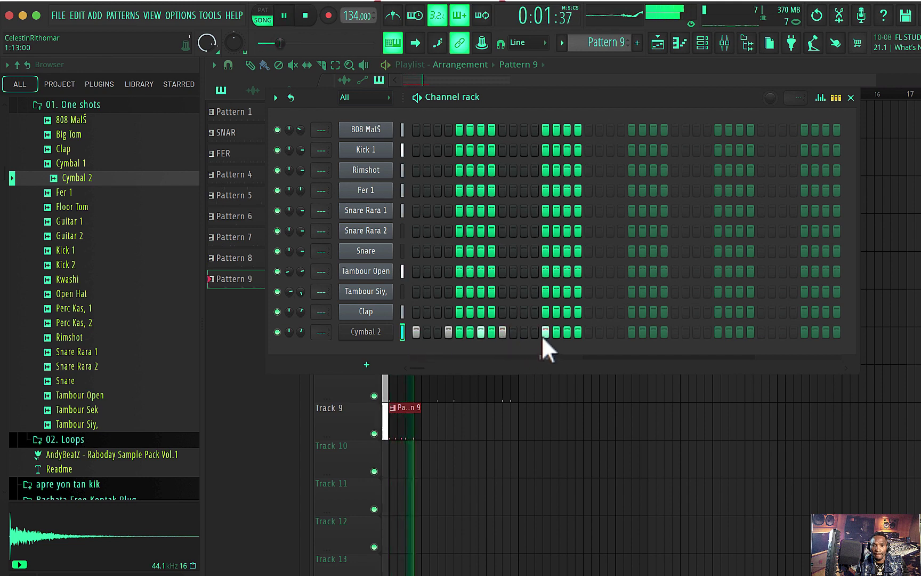
click(544, 332)
click(534, 332)
click(566, 332)
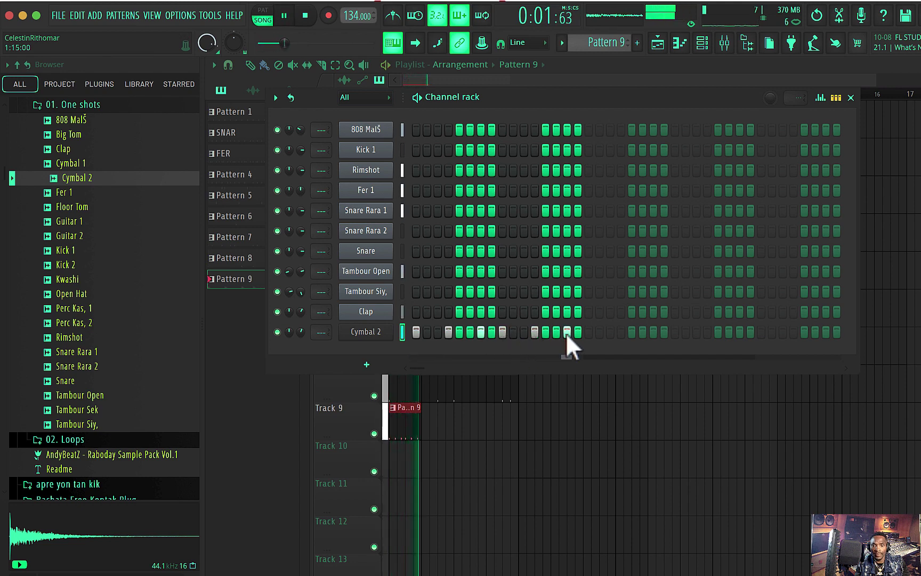
Extend Cymbal 2 through the second bar of Pattern 9 with hits on steps 17, 20, 23, 25, 28 and 31.
click(599, 332)
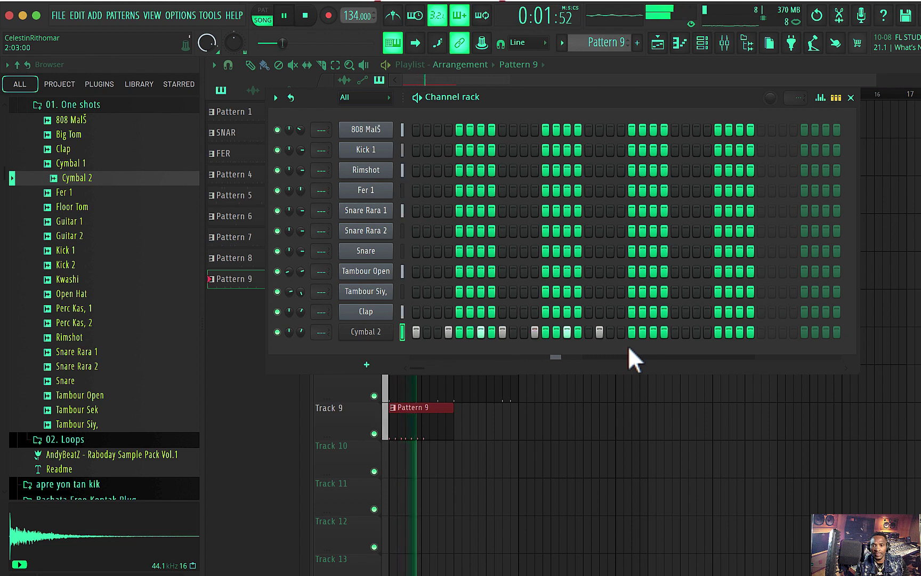
click(599, 332)
click(588, 332)
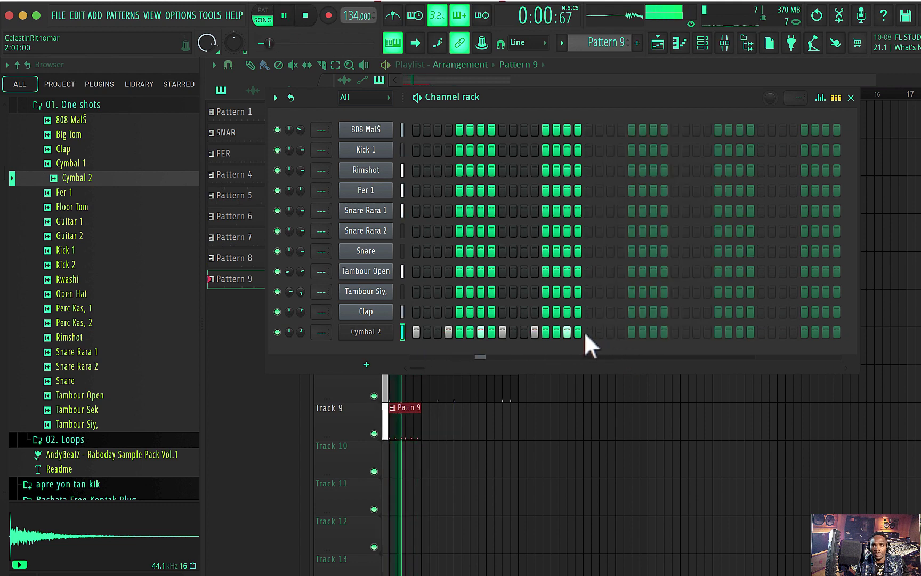
click(621, 332)
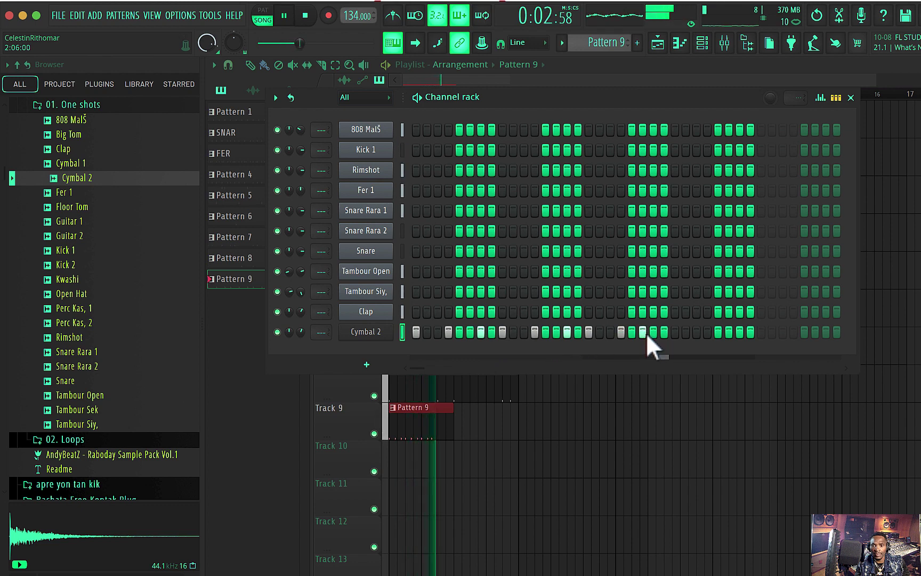
click(696, 332)
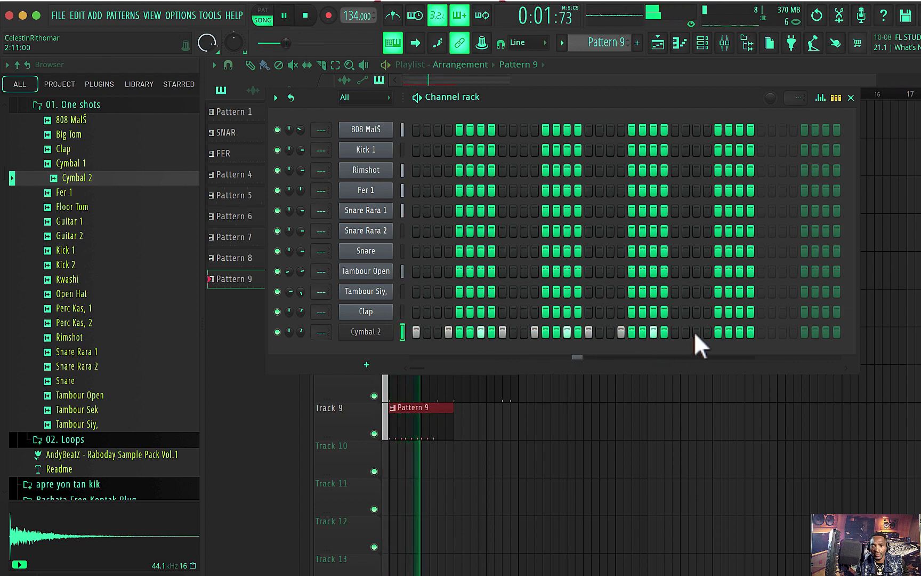
click(697, 331)
click(685, 332)
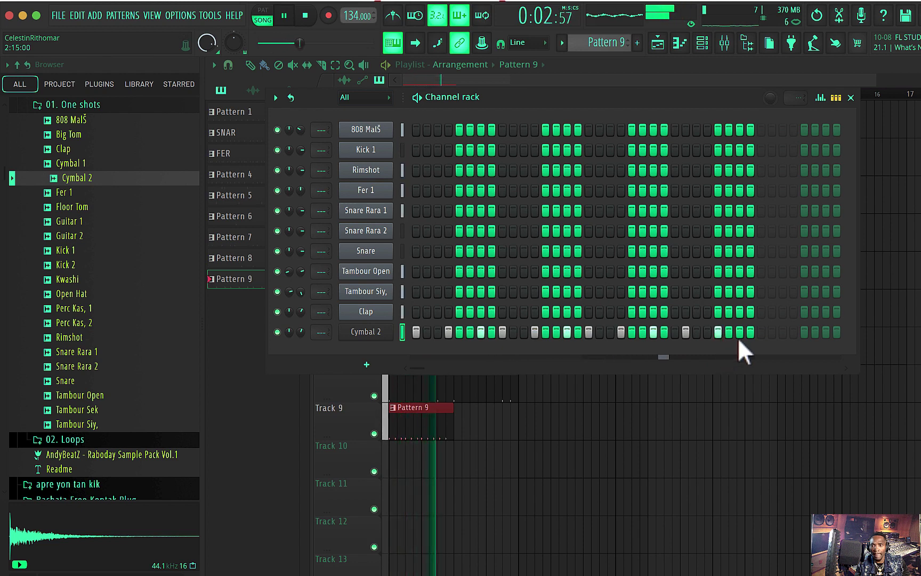
click(715, 333)
key(space)
click(686, 332)
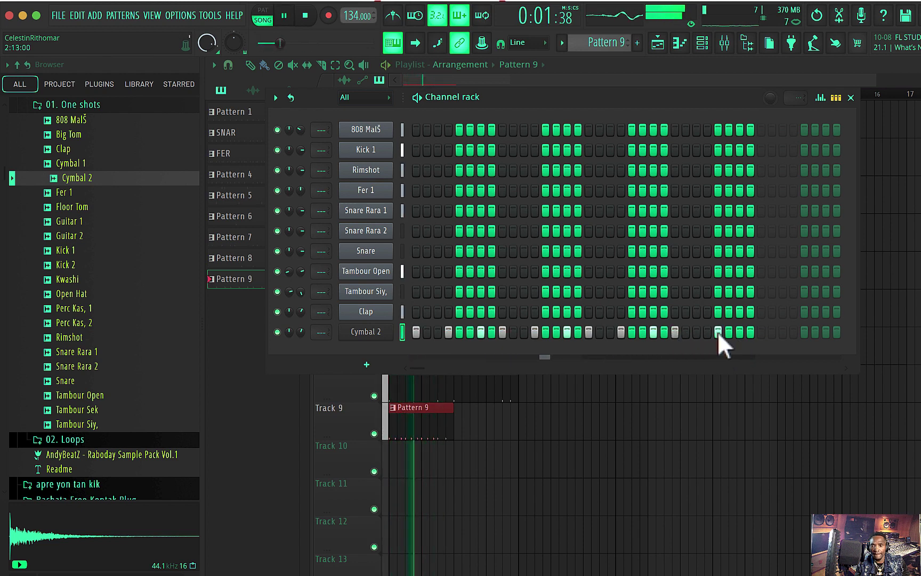
click(708, 332)
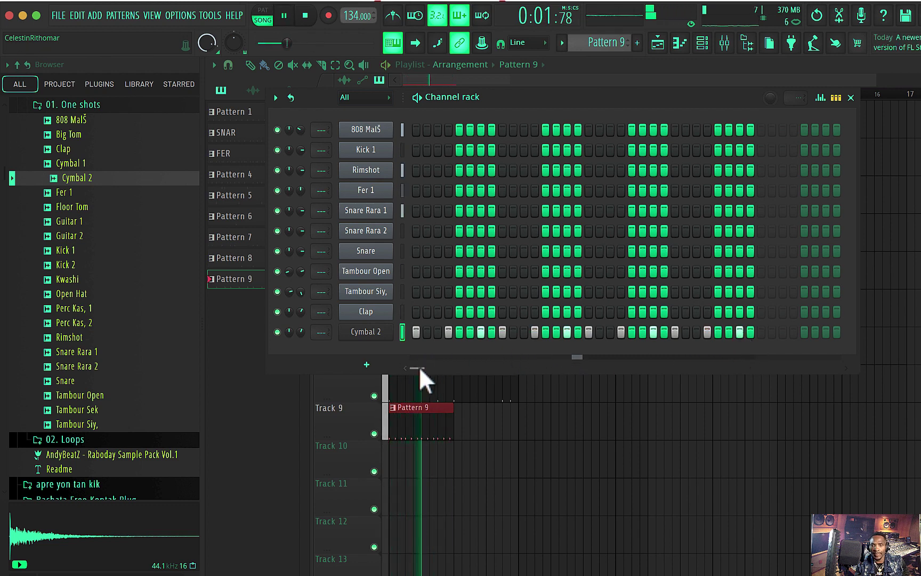
Duplicate the two-bar Cymbal 2 notes into bars 3 and 4 in the piano roll, and play the song with the channel rack open.
drag(420, 367, 426, 365)
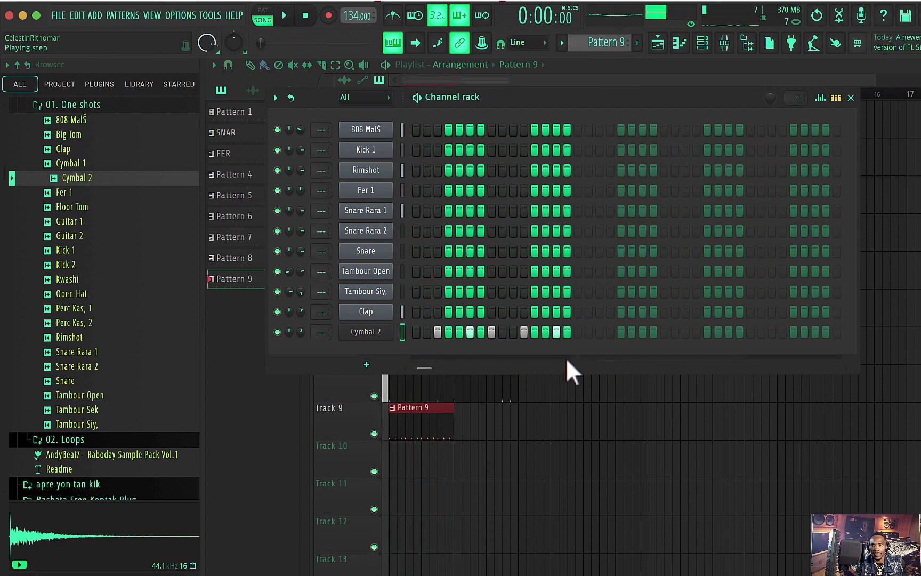
key(space)
right_click(367, 332)
click(470, 331)
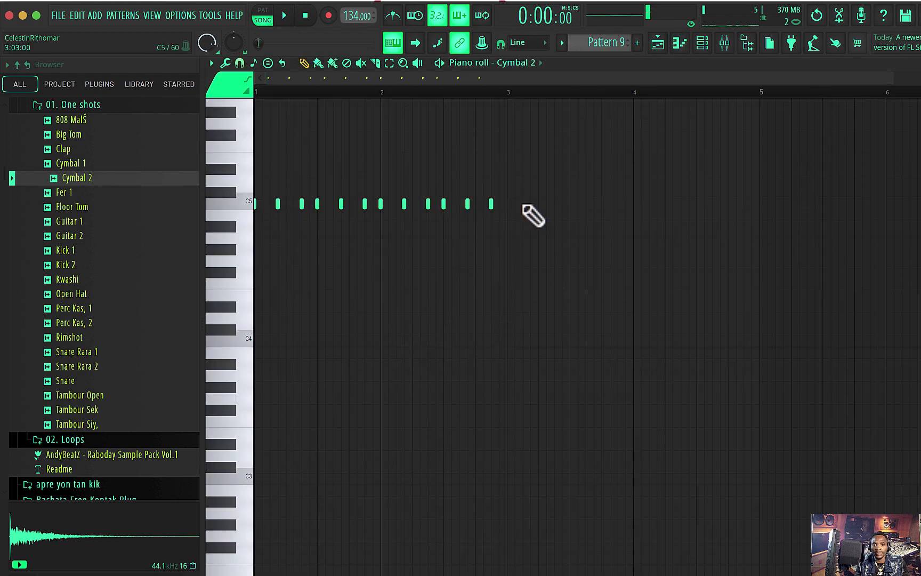
key(super+a)
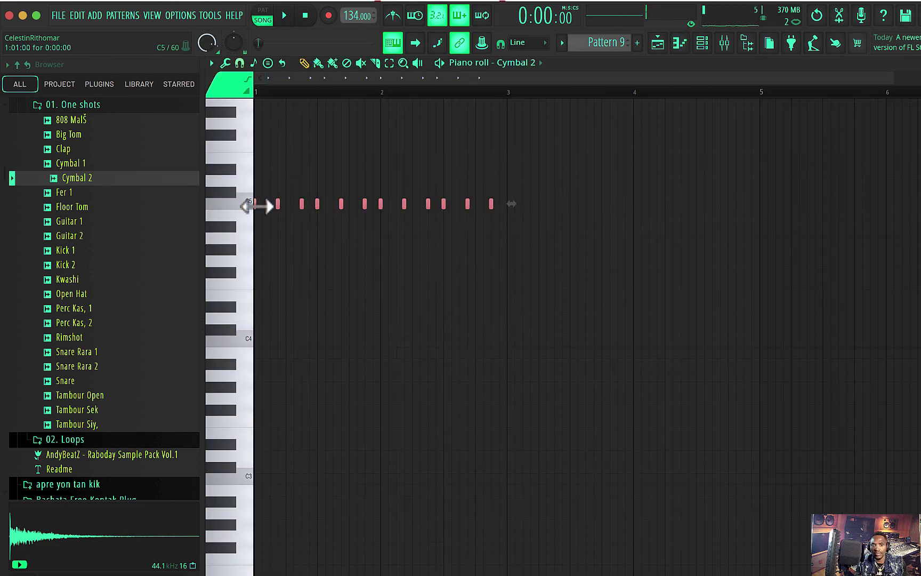
drag(422, 234, 572, 256)
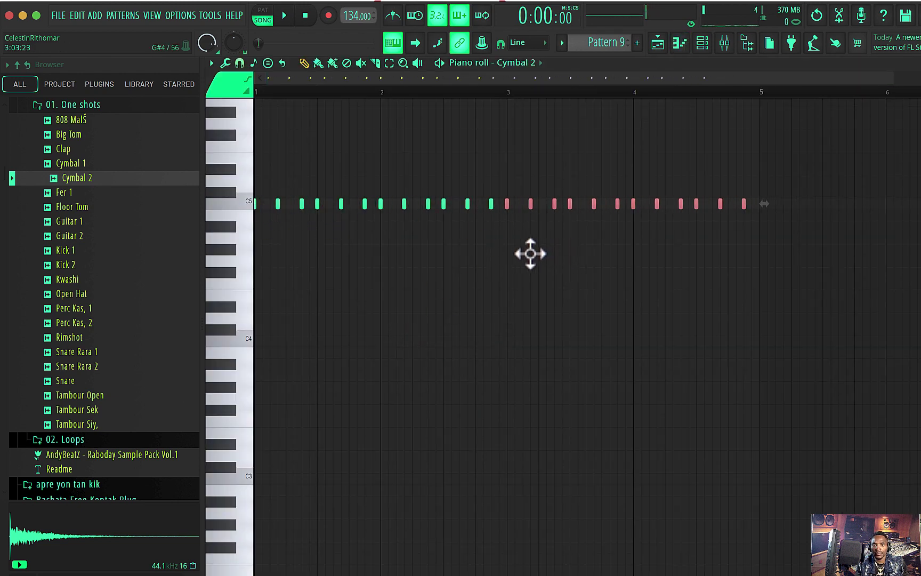
key(space)
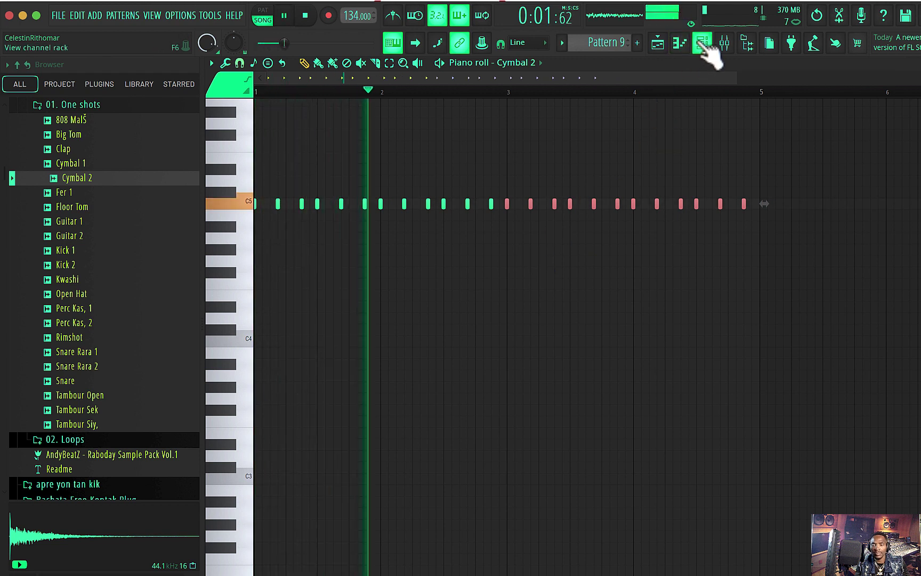
click(702, 44)
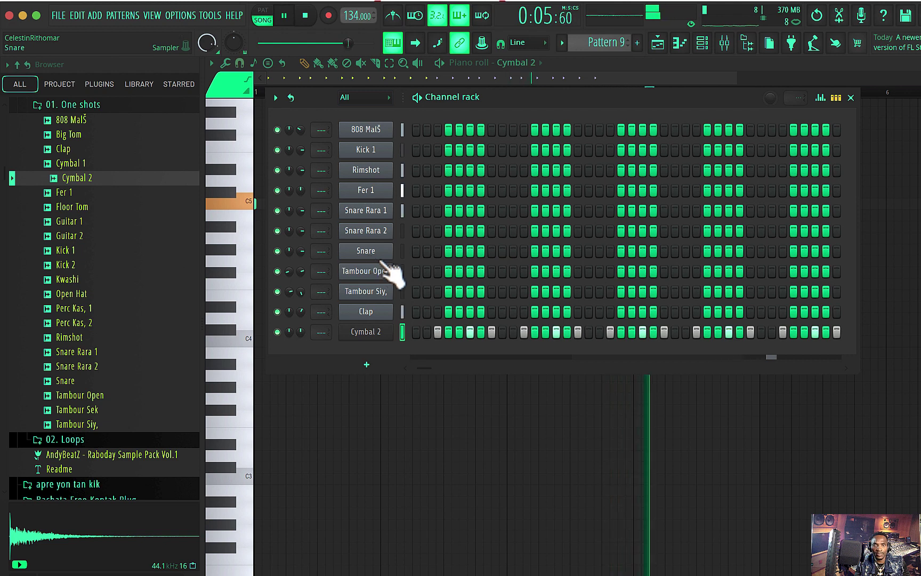
Compare the beat with Snare Rara 1 muted and unmuted, and lower that channel's volume to 44% during playback.
key(space)
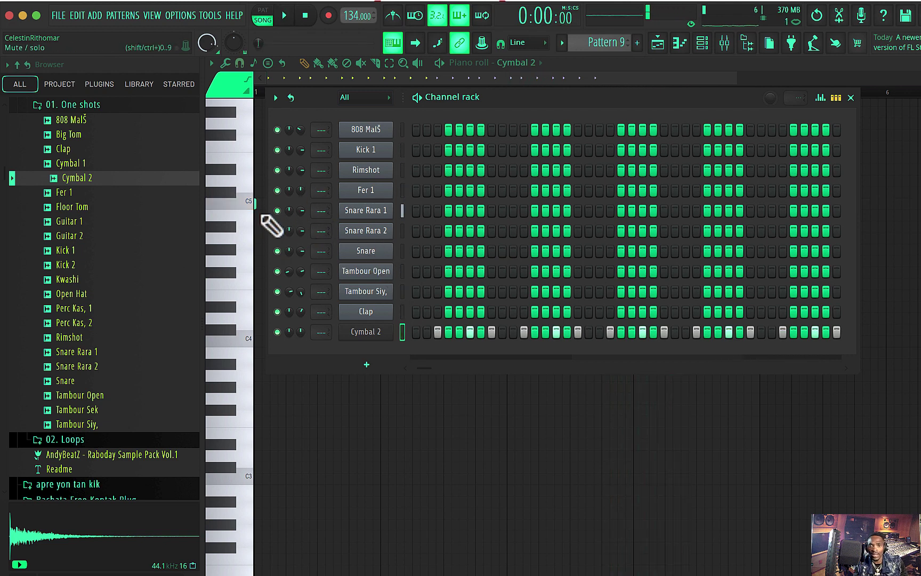
key(space)
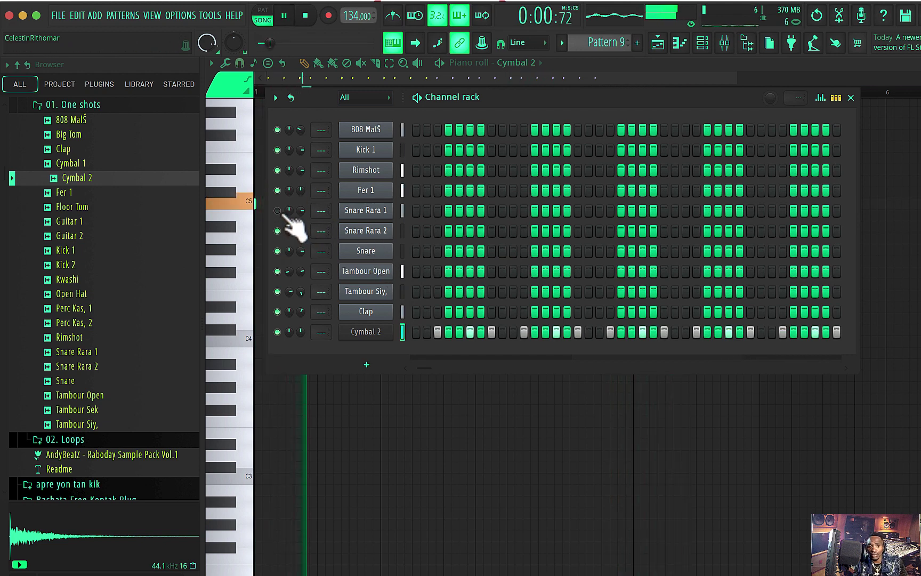
click(278, 211)
drag(300, 210, 300, 232)
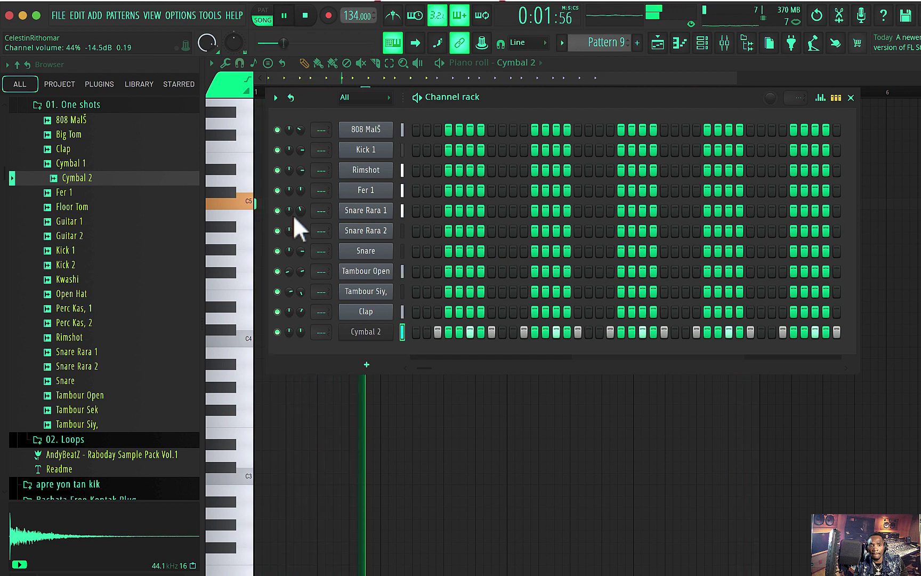
key(space)
Audition one-shots from Fer 1, Clap and Big Tom through the guitars and kicks to Kwashi, comparing them with the beat.
click(81, 192)
click(80, 149)
click(79, 135)
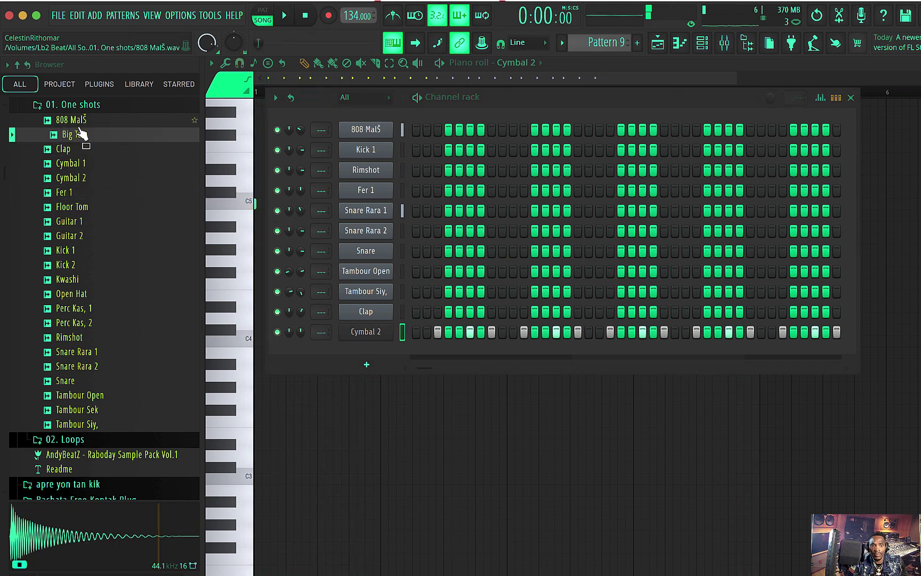
key(space)
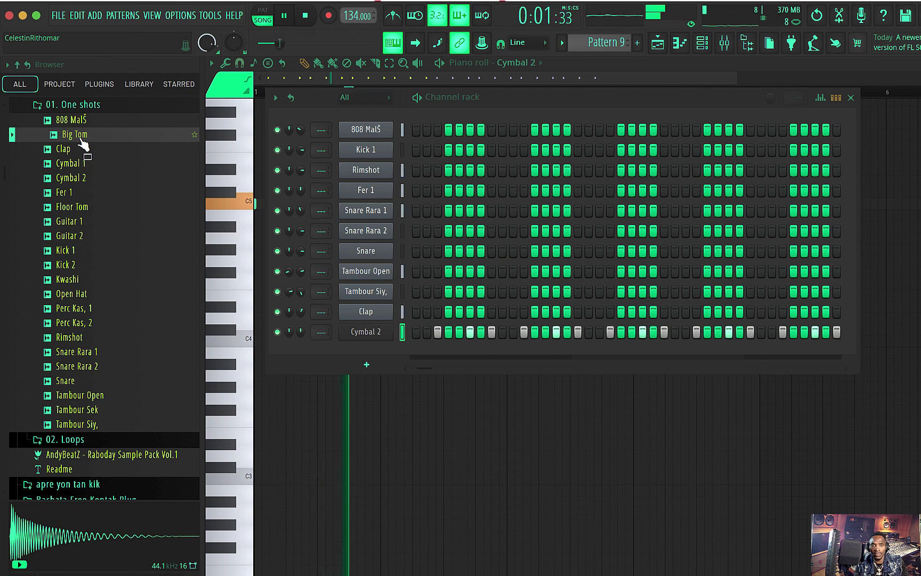
click(87, 222)
click(87, 250)
click(89, 280)
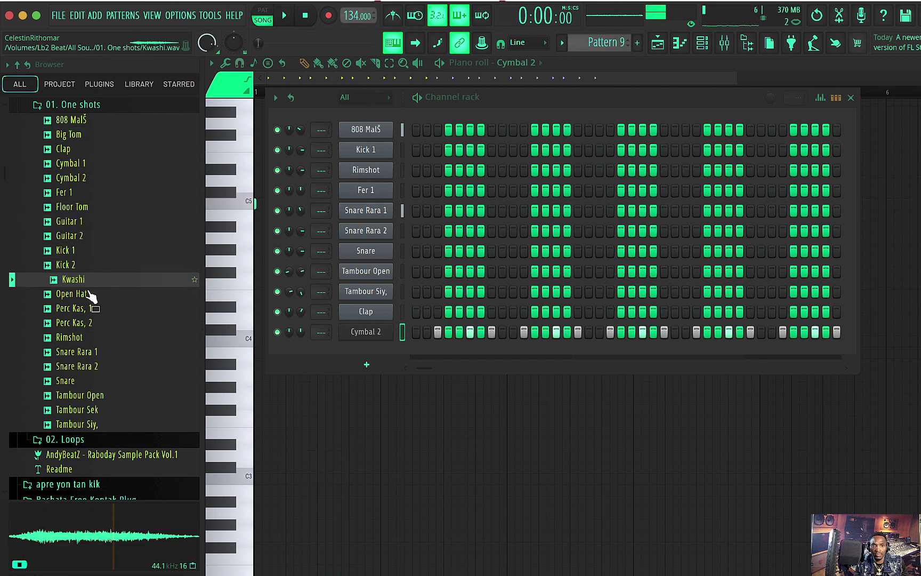
click(91, 308)
click(92, 280)
key(space)
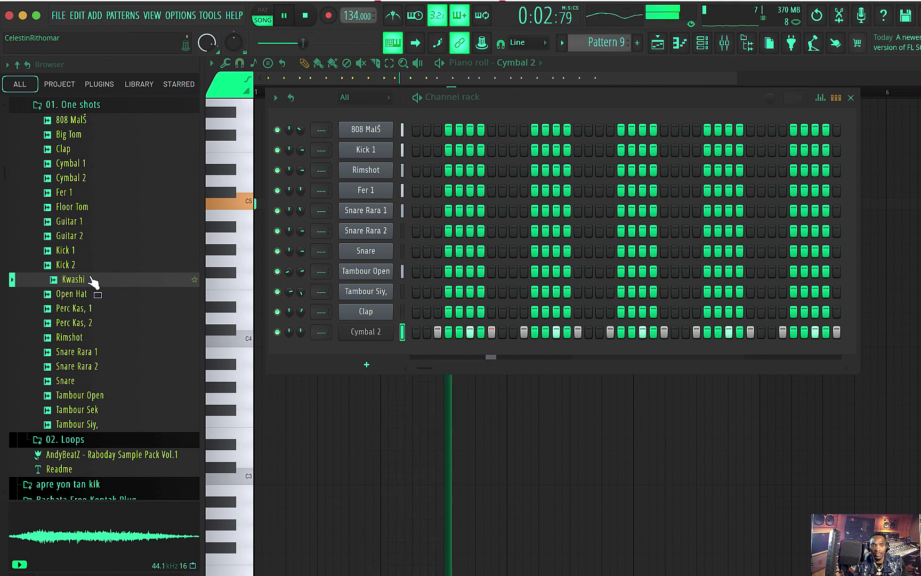
Audition the one-shots from Open Hat and the Perc Kas samples through Rimshot and the snares to Tambour Sek.
key(space)
click(90, 294)
click(88, 308)
click(93, 323)
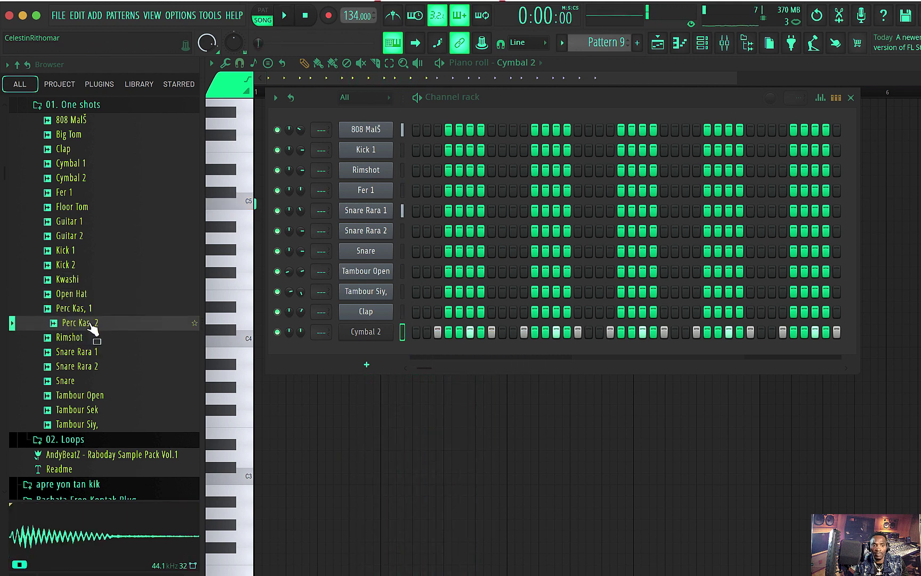
key(space)
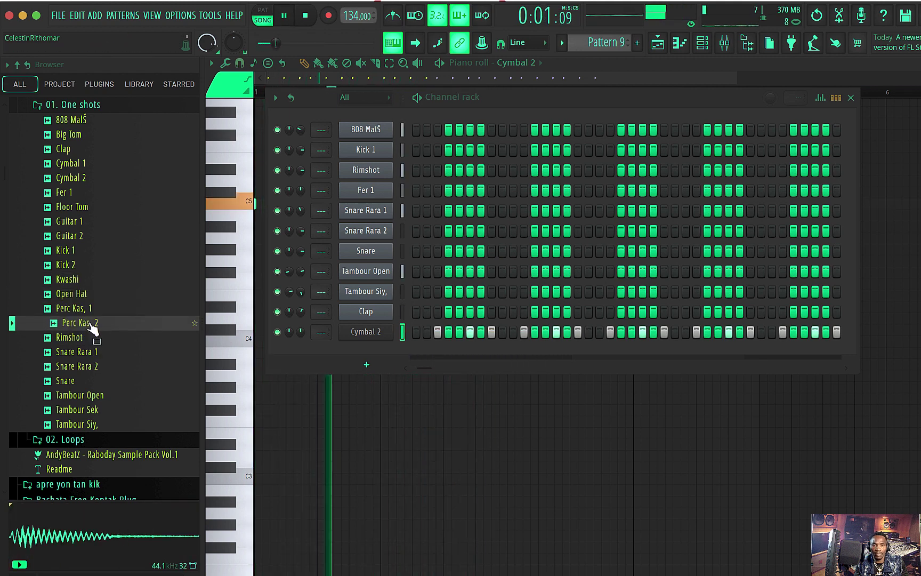
key(space)
click(95, 338)
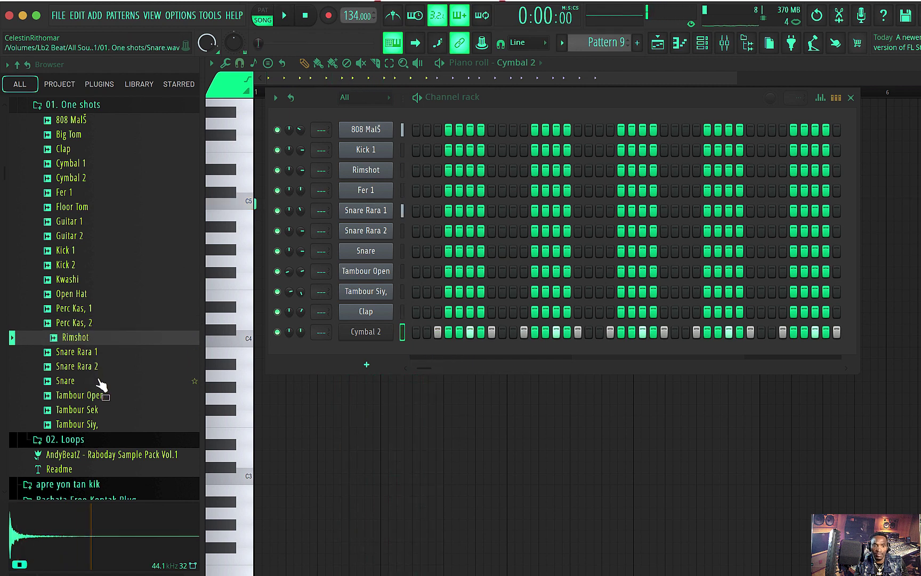
click(98, 367)
click(94, 337)
click(94, 352)
click(94, 381)
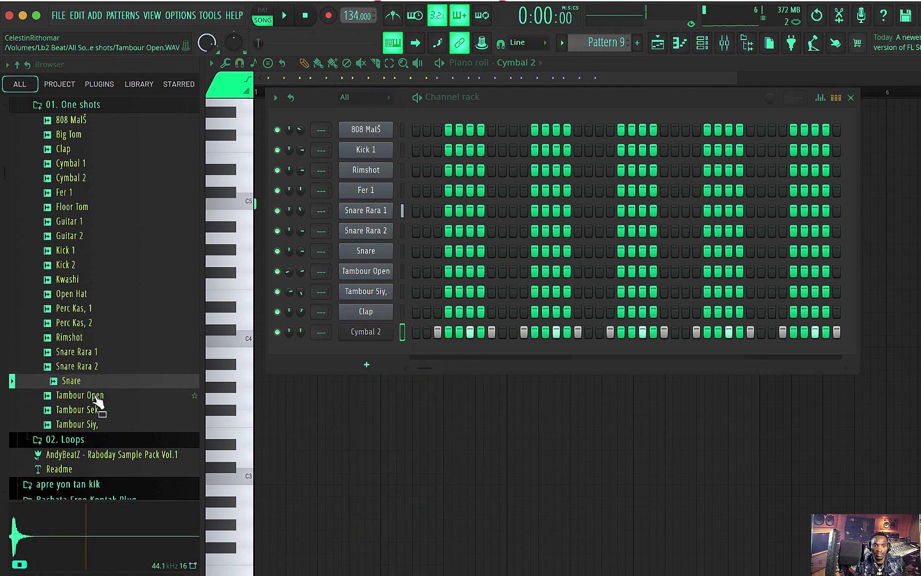
click(97, 395)
click(97, 410)
key(space)
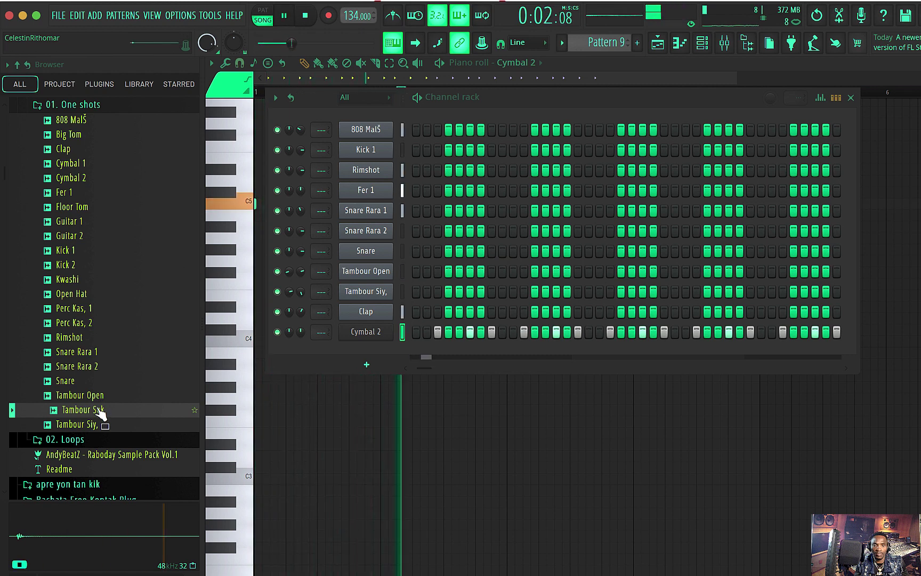
Stop playback and add the Tambour Sek one-shot as a new channel below Cymbal 2.
key(space)
drag(359, 368, 368, 358)
right_click(367, 345)
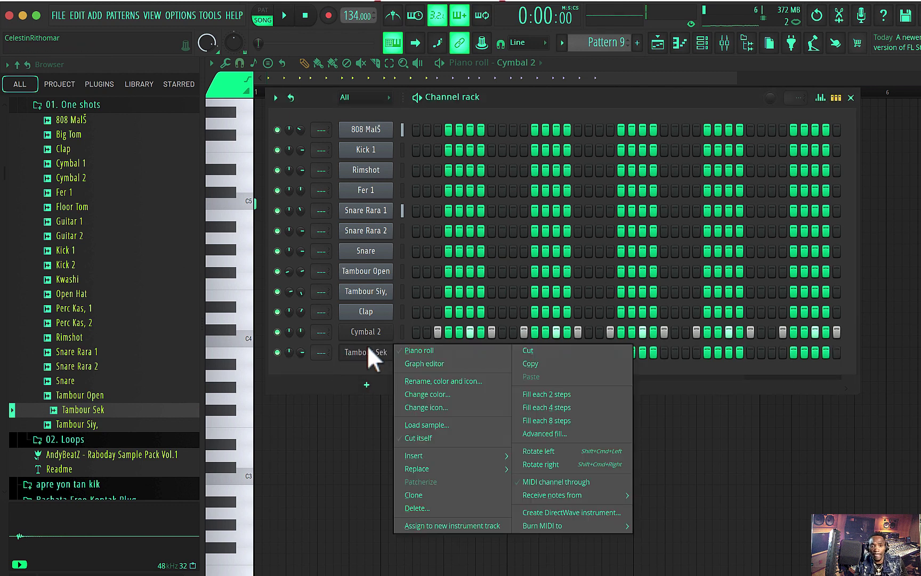
click(370, 350)
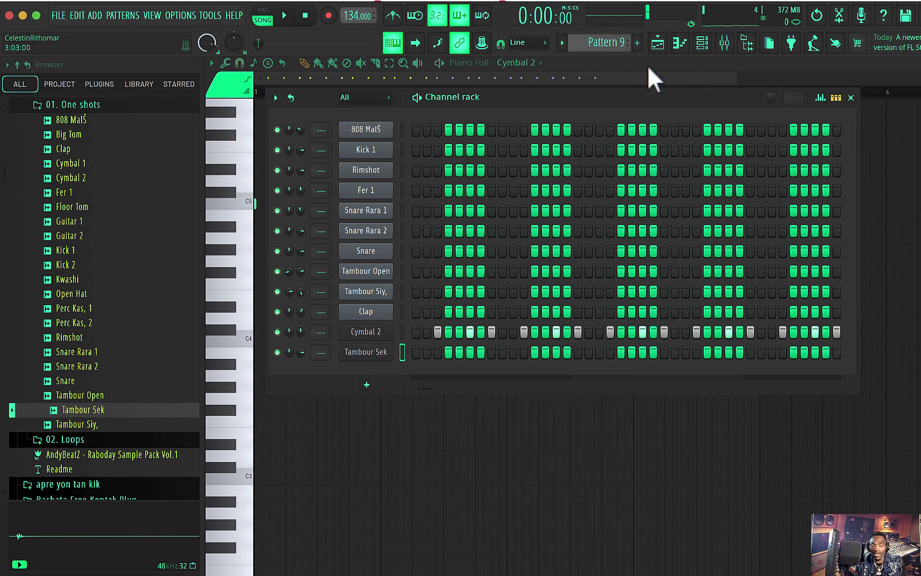
Create Pattern 10 and place it at bar 1 on Track 10 of the playlist.
click(637, 42)
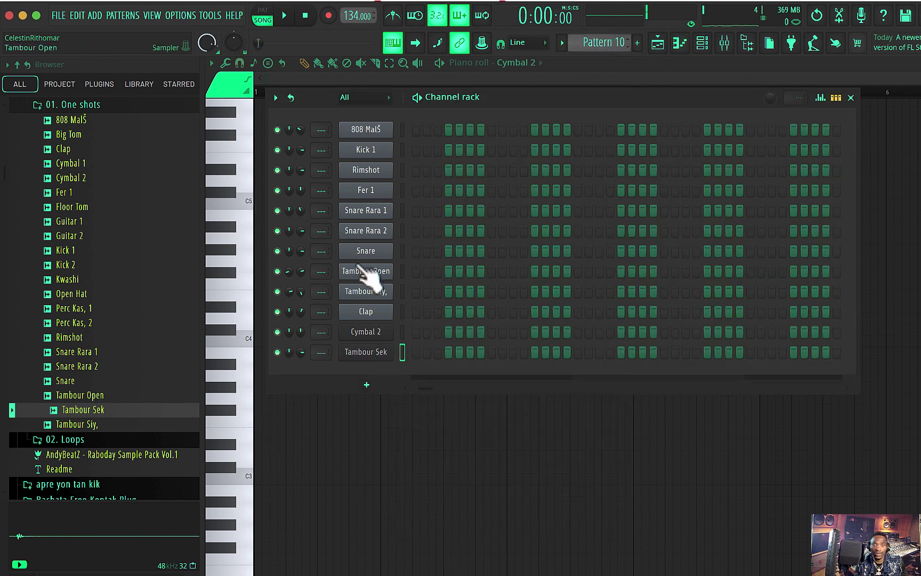
click(658, 45)
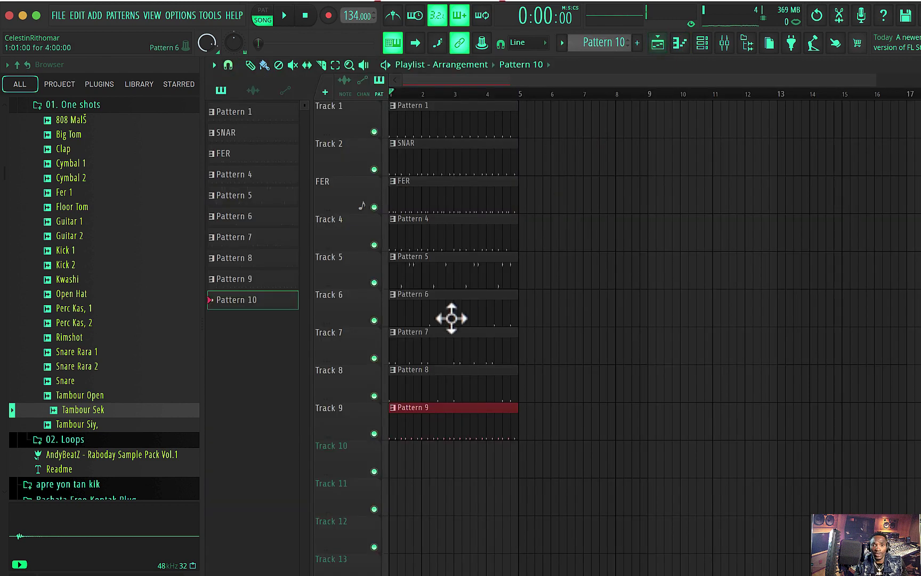
mouse_move(447, 471)
mouse_down()
mouse_move(444, 461)
mouse_move(402, 459)
mouse_up()
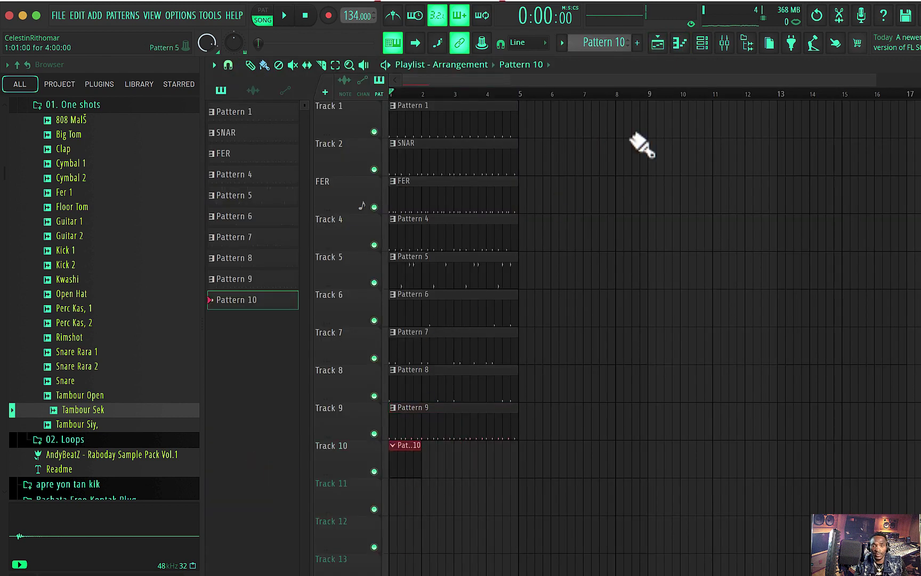
Open the piano roll of the Tambour Sek channel for Pattern 10 and start song playback.
click(704, 43)
right_click(372, 353)
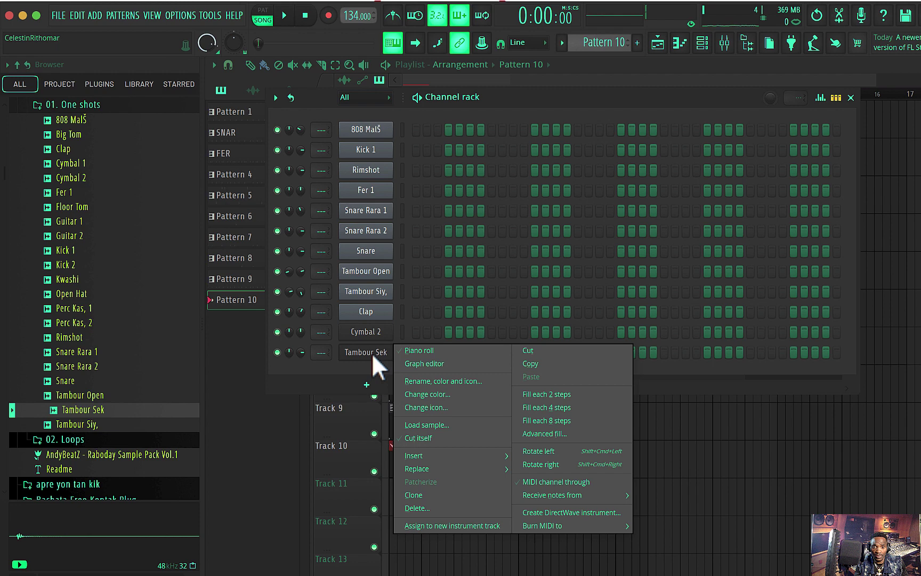
click(427, 351)
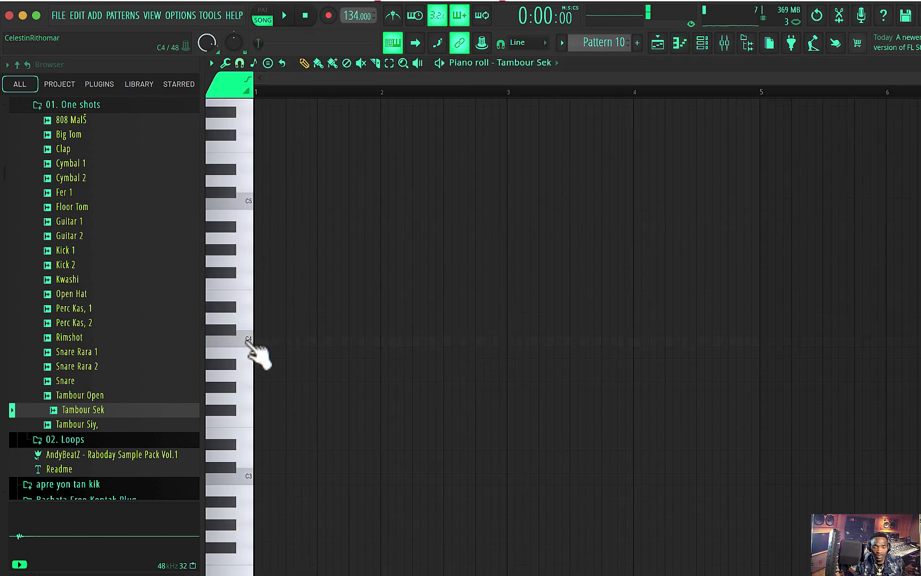
key(space)
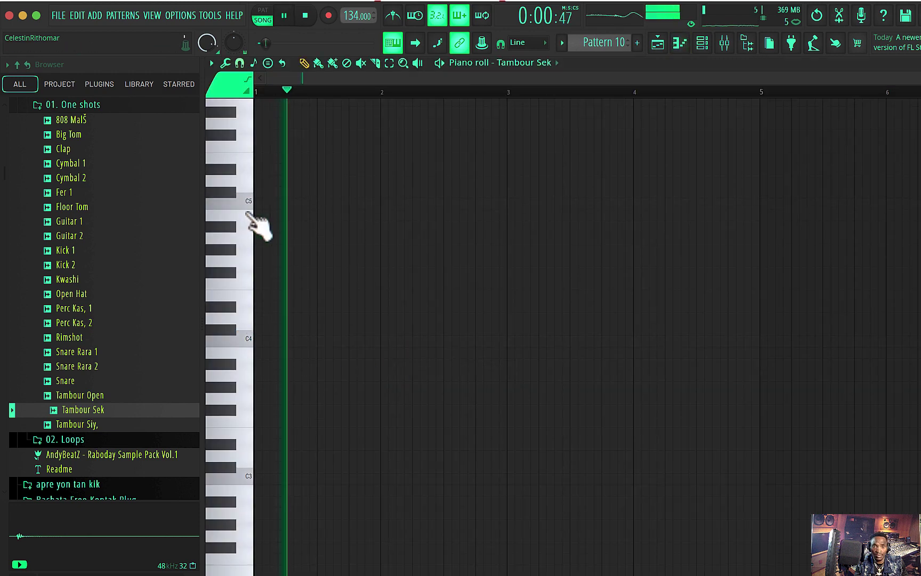
Place a C5 note on step 4 of bar 1 in the Tambour Sek piano roll and stop playback.
click(277, 203)
key(space)
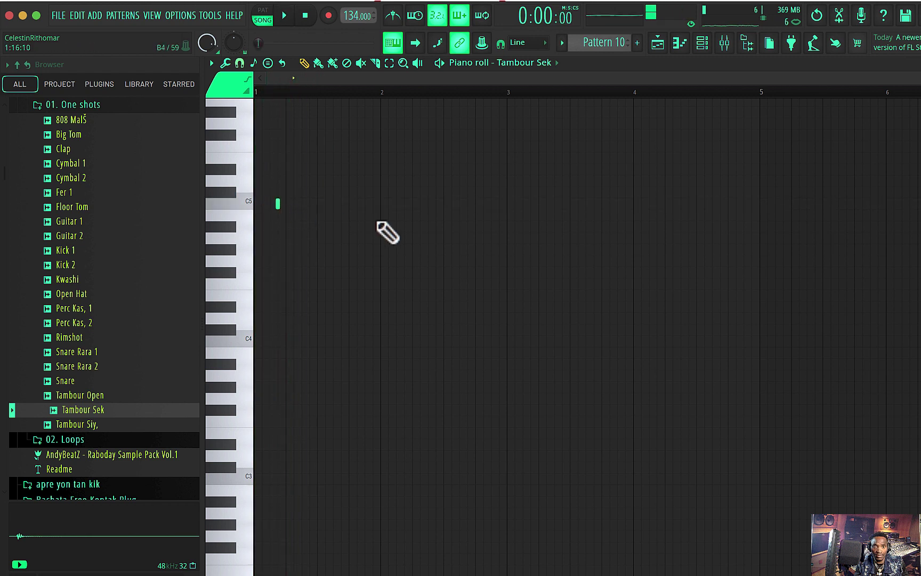
Turn on Normalize for the Tambour Sek sample and return to its piano roll.
click(702, 44)
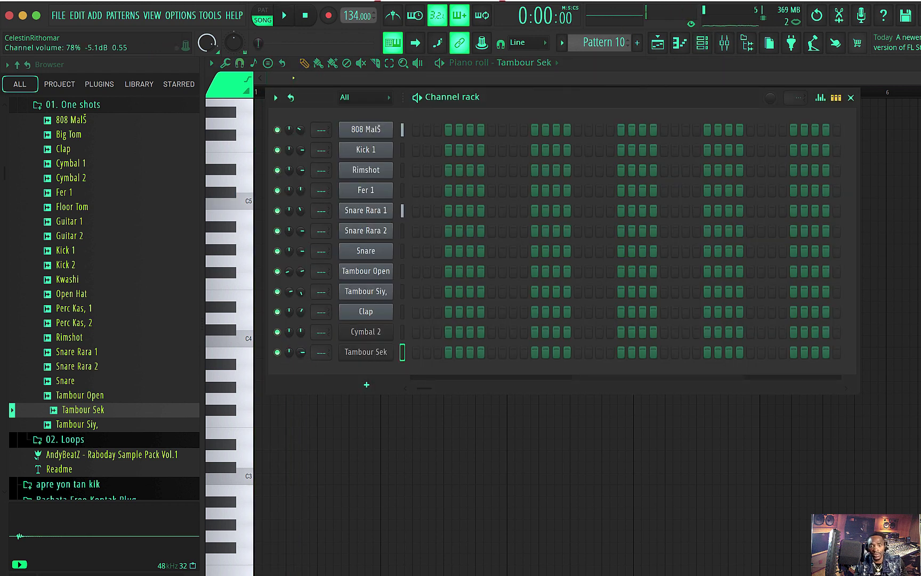
click(366, 352)
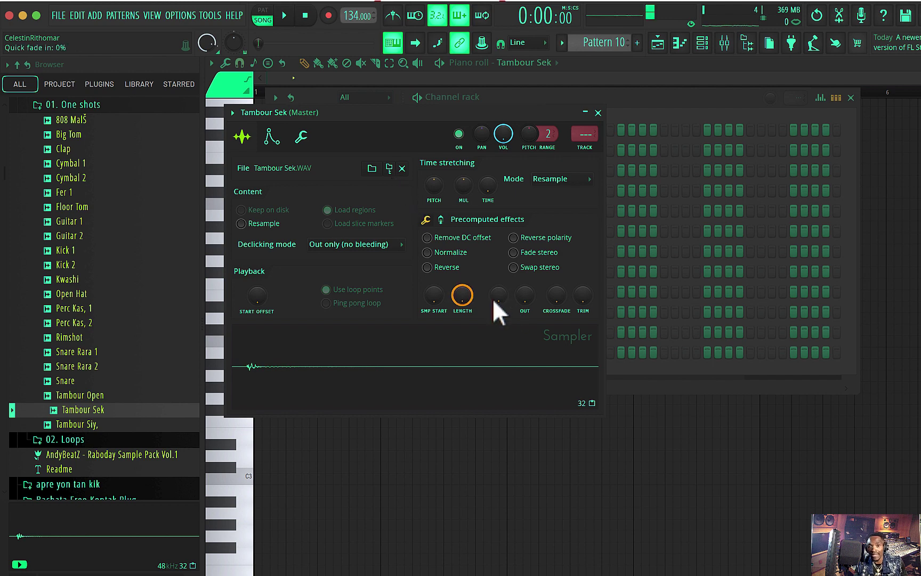
click(598, 113)
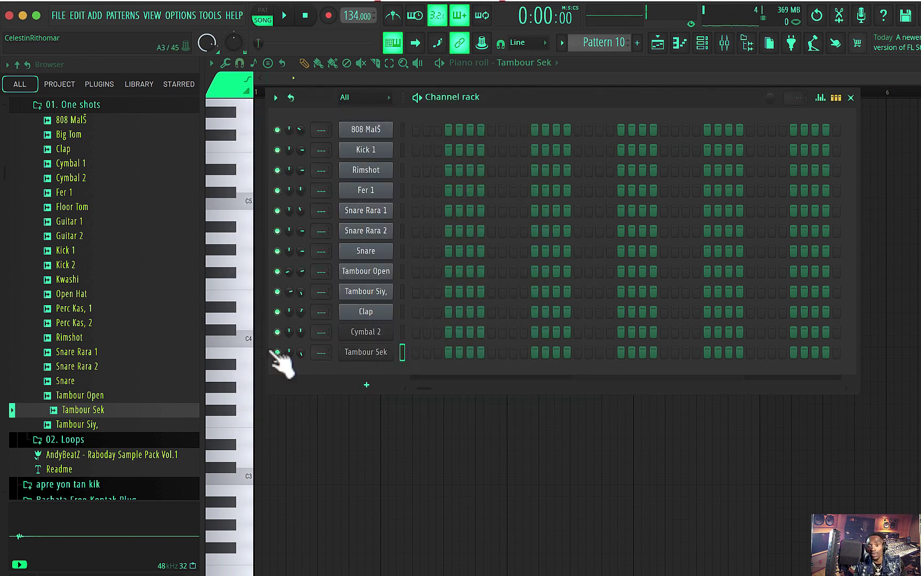
click(367, 353)
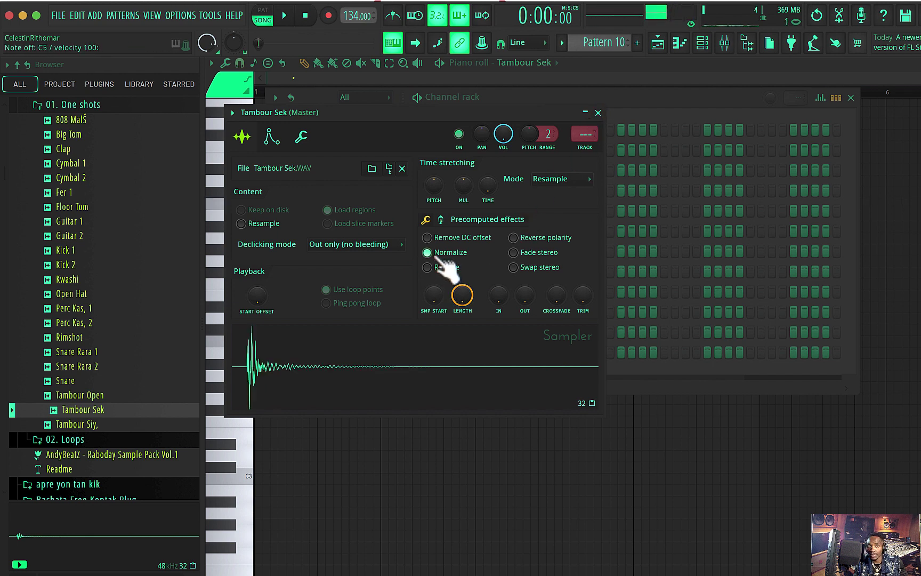
click(598, 113)
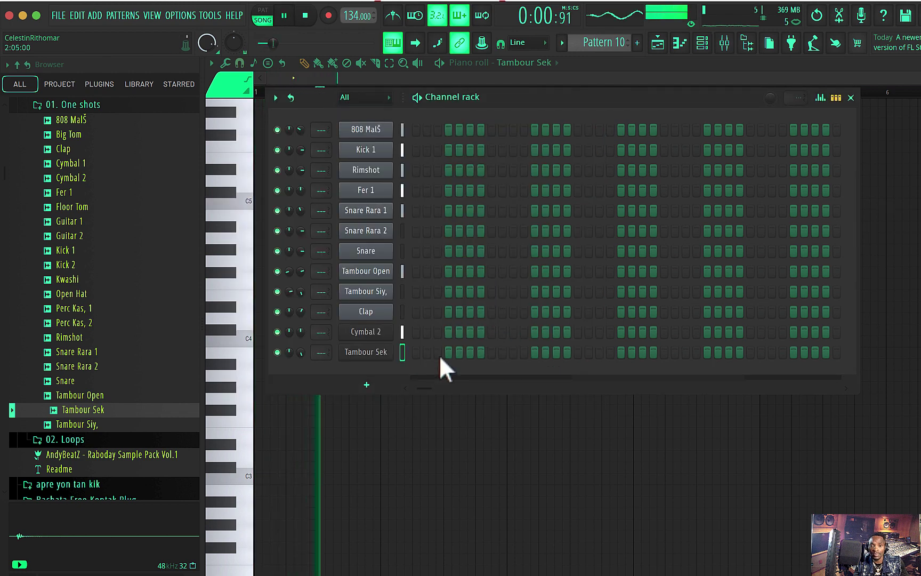
click(514, 477)
Play back the pattern and move the C5 note to step 2 of bar 1.
key(space)
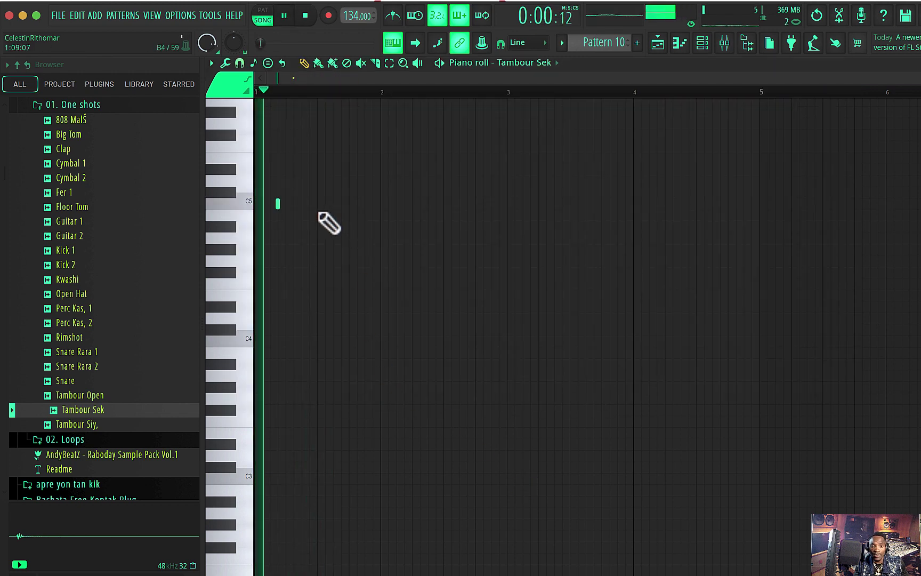
key(space)
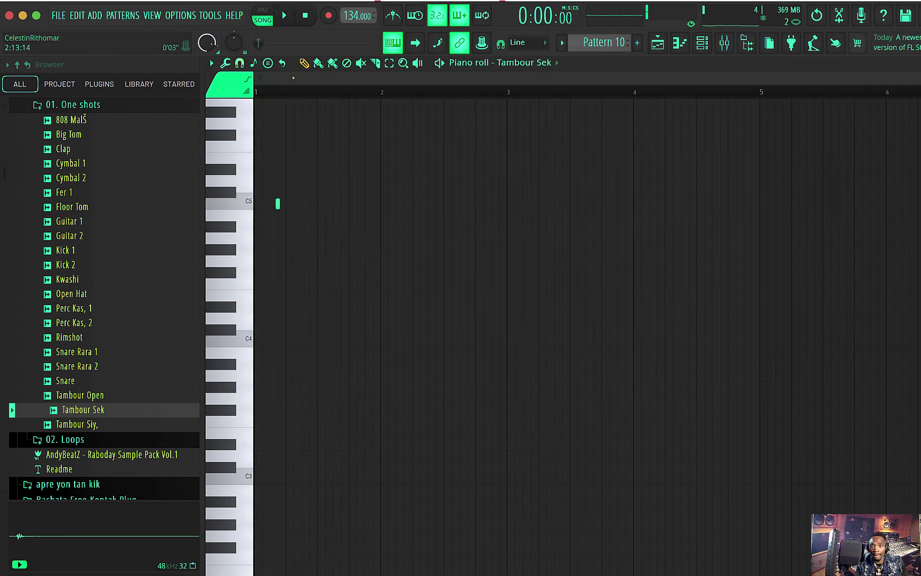
drag(917, 78, 435, 116)
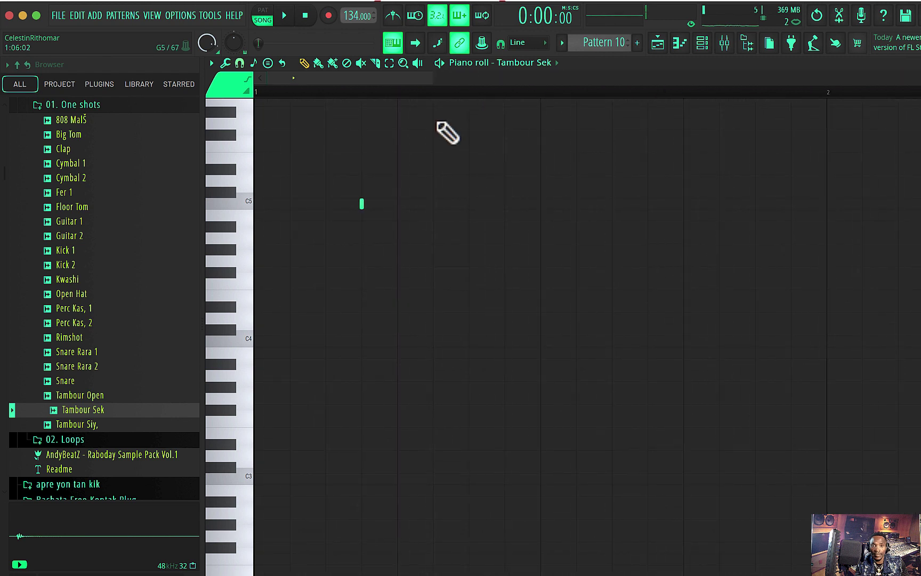
click(325, 204)
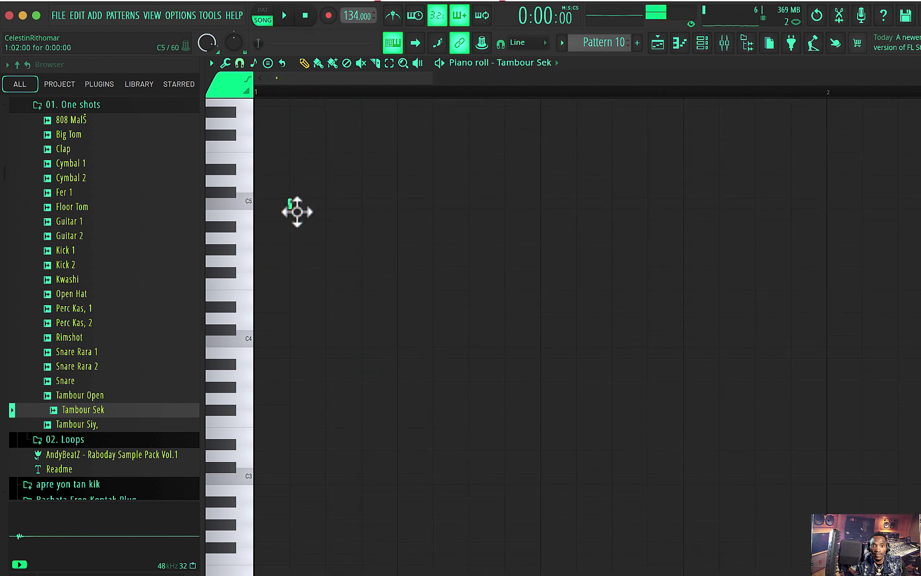
Try a second C5 note on step 6 and on step 4 of bar 1, auditioning the placements.
key(space)
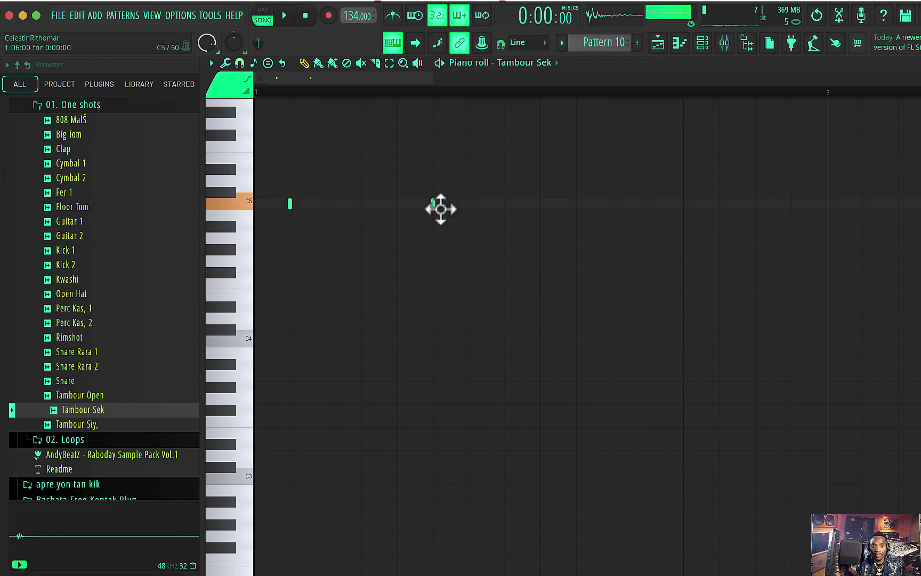
key(space)
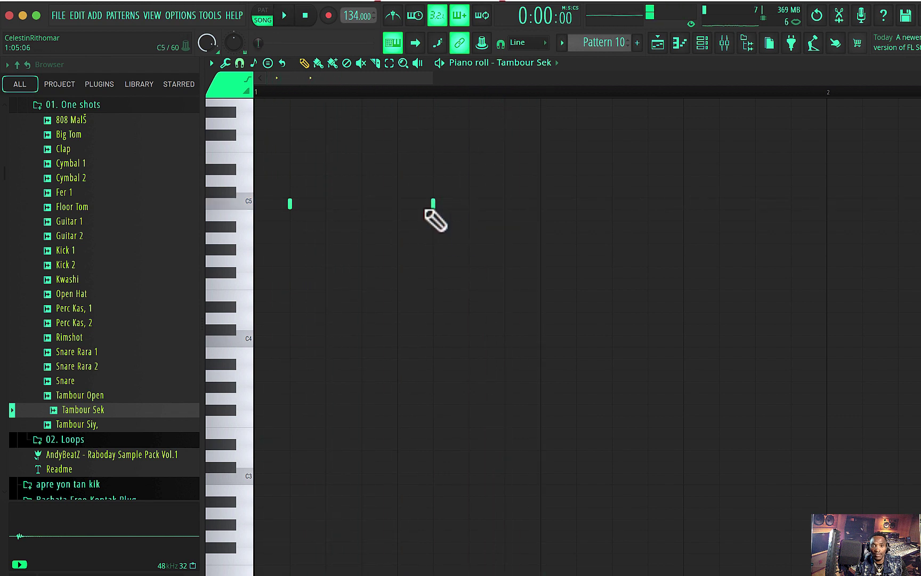
click(374, 206)
key(space)
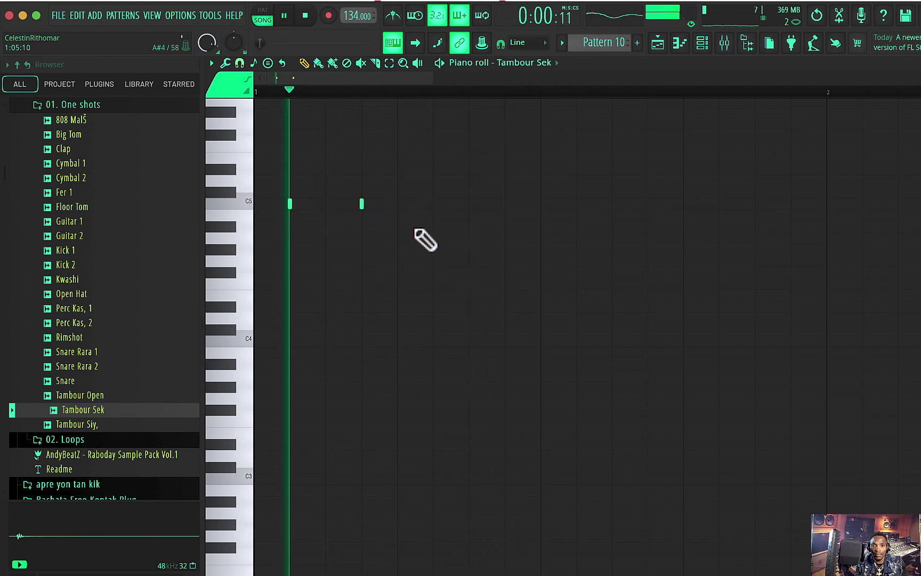
click(473, 206)
key(space)
key(space)
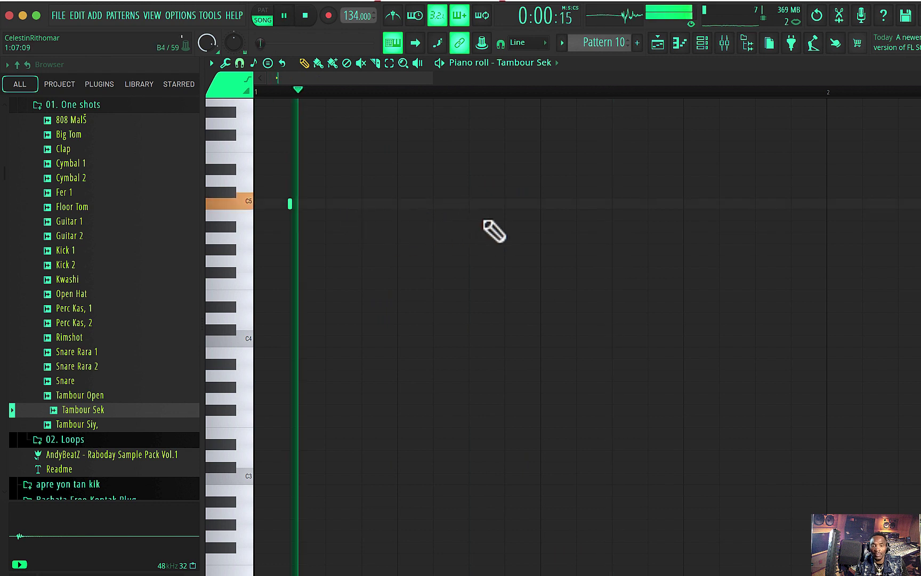
Place C5 notes on steps 11 and 12 of bar 1 while the pattern plays.
click(577, 205)
right_click(576, 207)
click(613, 206)
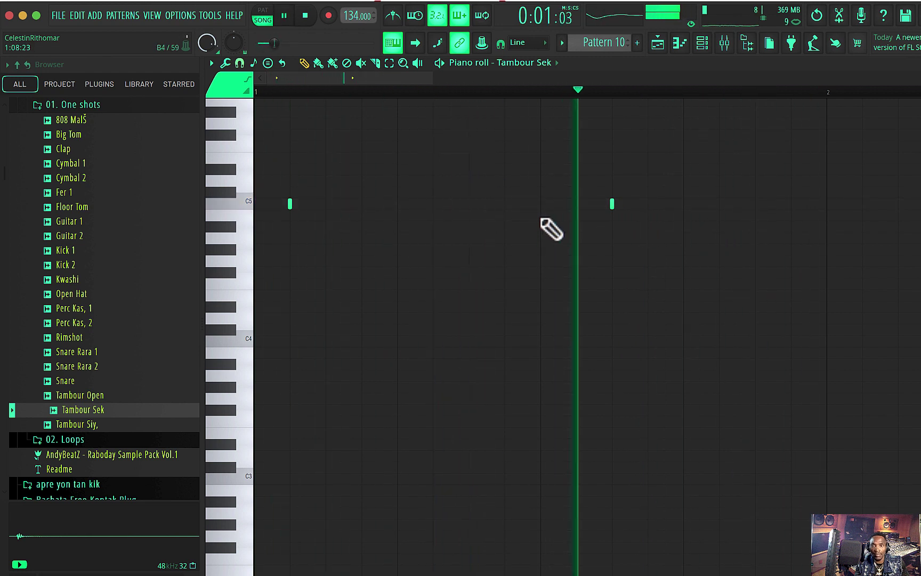
click(648, 205)
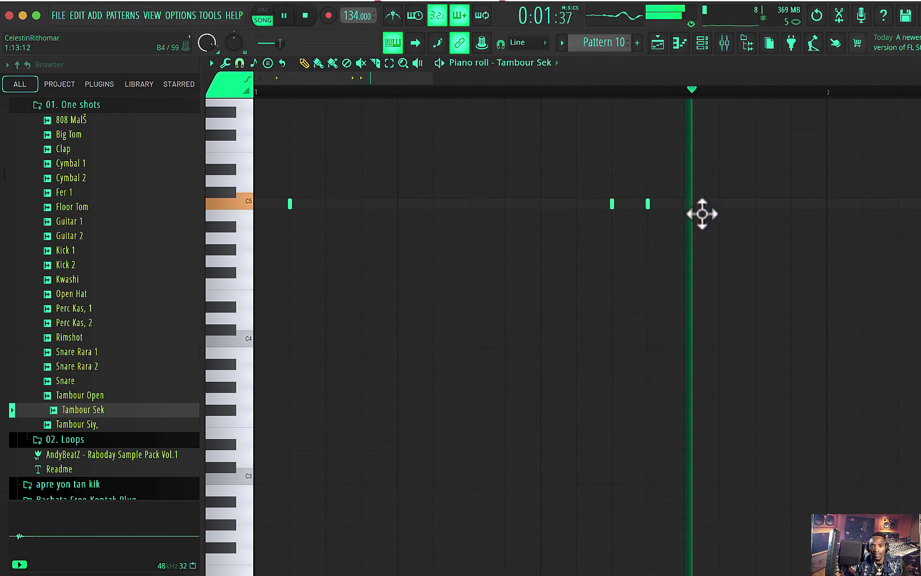
Clear all C5 notes from bar 1, including a trial note on step 4.
drag(433, 79, 552, 120)
right_click(487, 209)
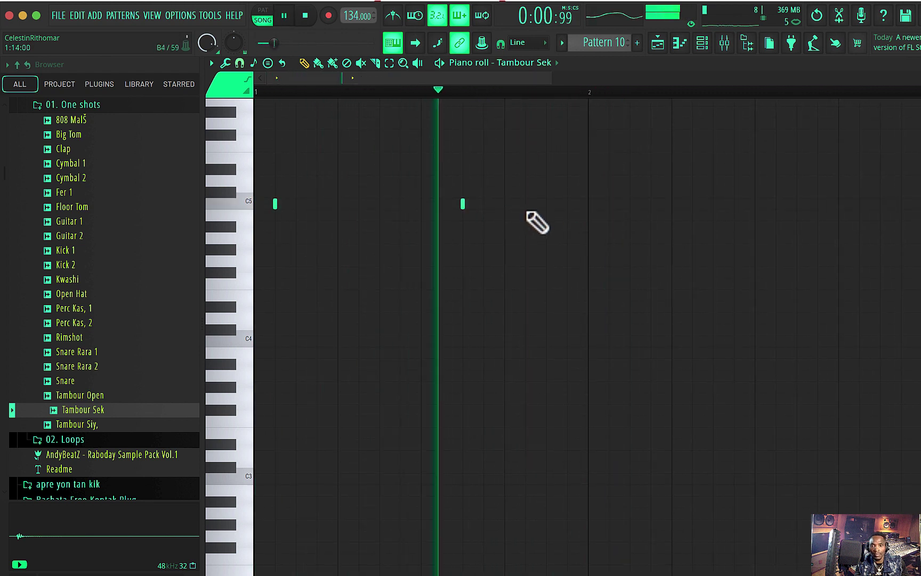
right_click(467, 205)
key(space)
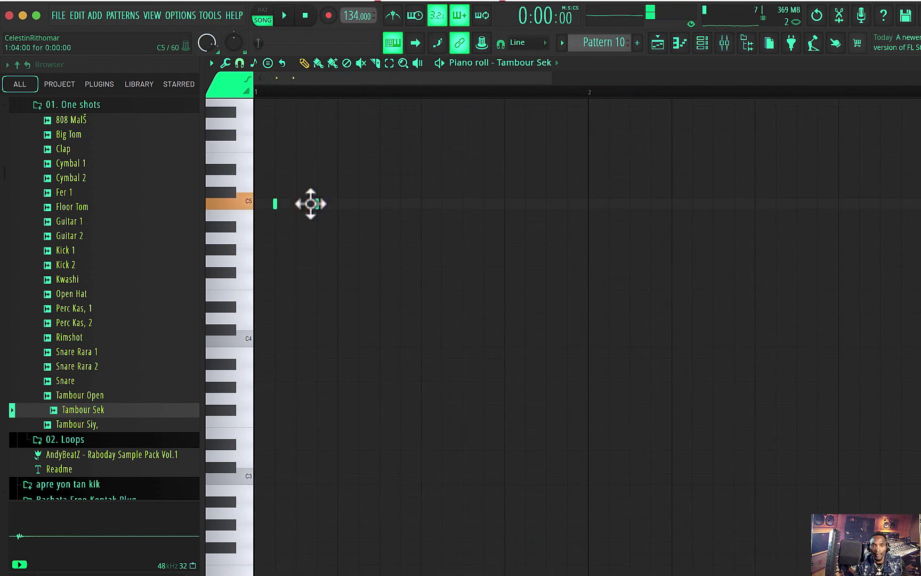
key(space)
key(space)
right_click(317, 205)
right_click(277, 203)
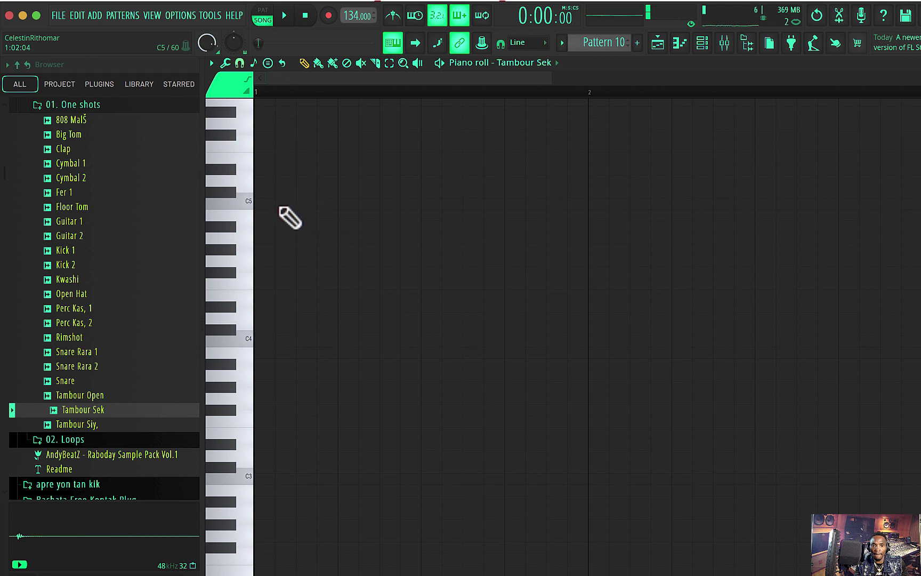
Try C5 notes on steps 1, 2 and 4 of bar 1, auditioning each placement.
click(279, 207)
key(space)
key(space)
right_click(270, 208)
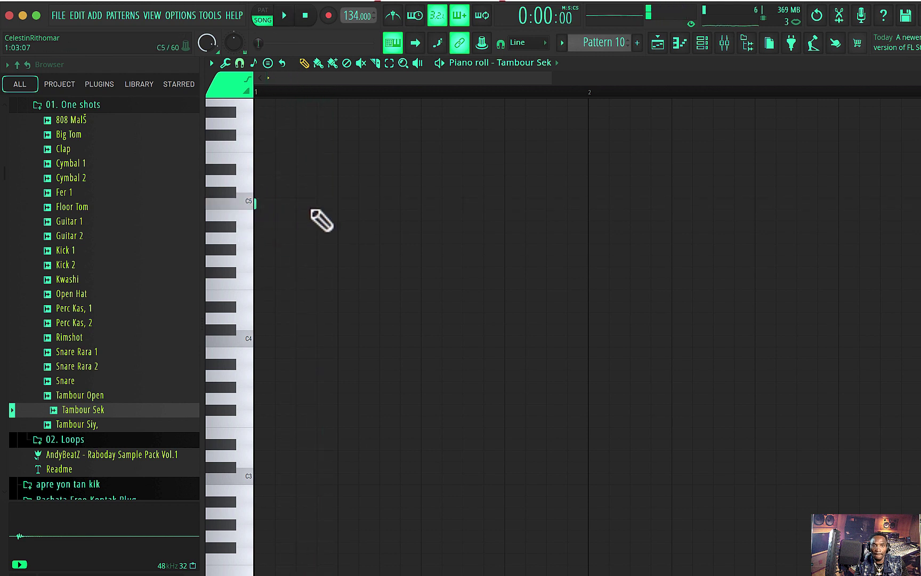
key(space)
key(space)
key(space)
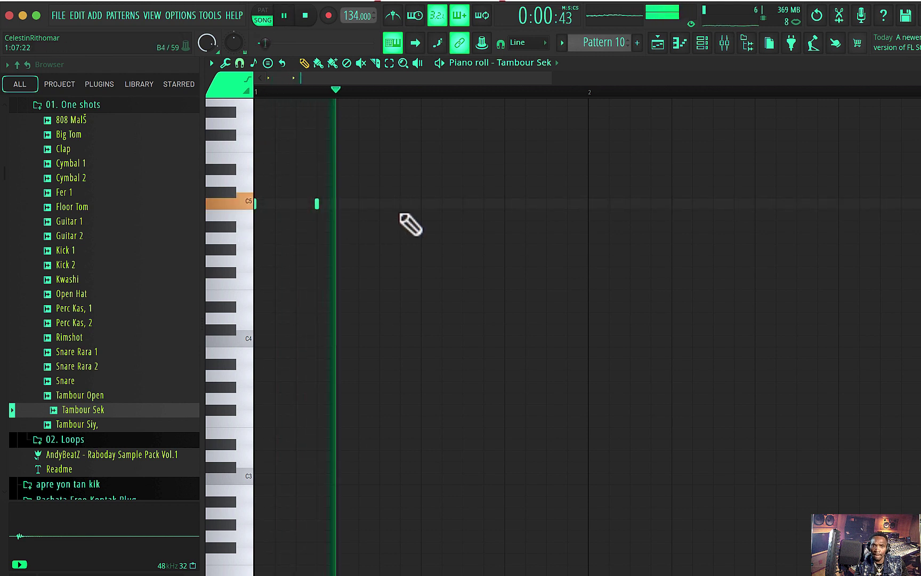
Replace the C5 notes on steps 1 and 4 of bar 1 with one on step 2 and play the pattern.
right_click(317, 204)
right_click(257, 204)
key(space)
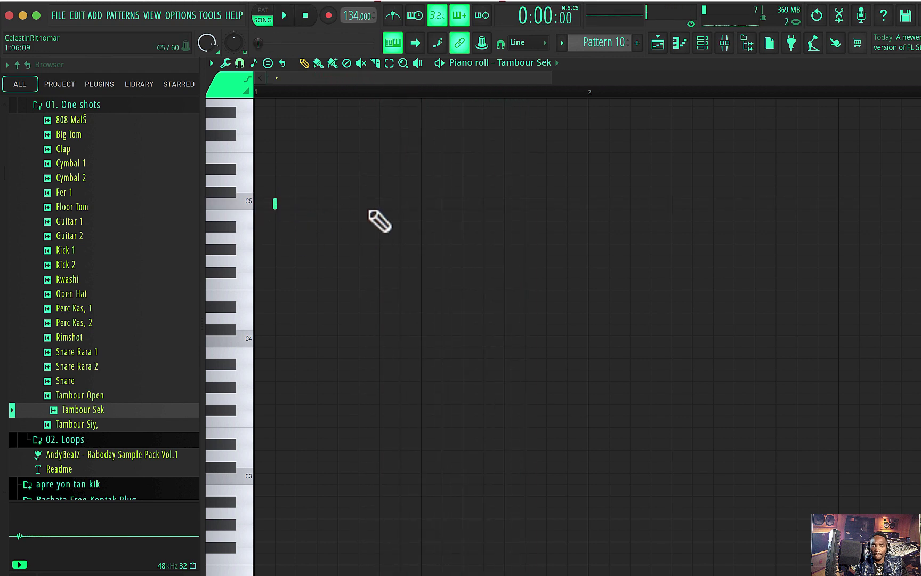
key(space)
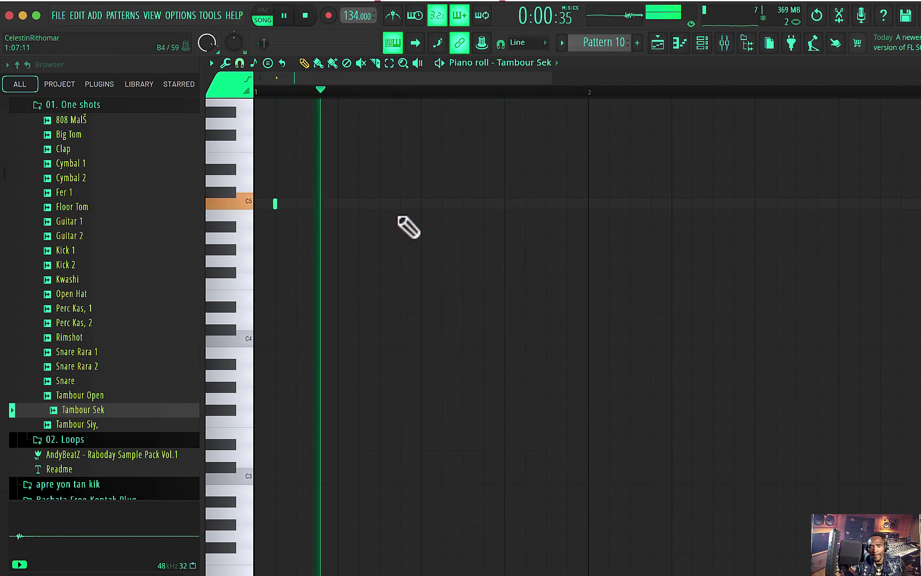
Add C5 notes on steps 11 and 12 of bar 1, removing the trial notes on steps 10 and 16.
click(447, 208)
right_click(440, 208)
click(485, 208)
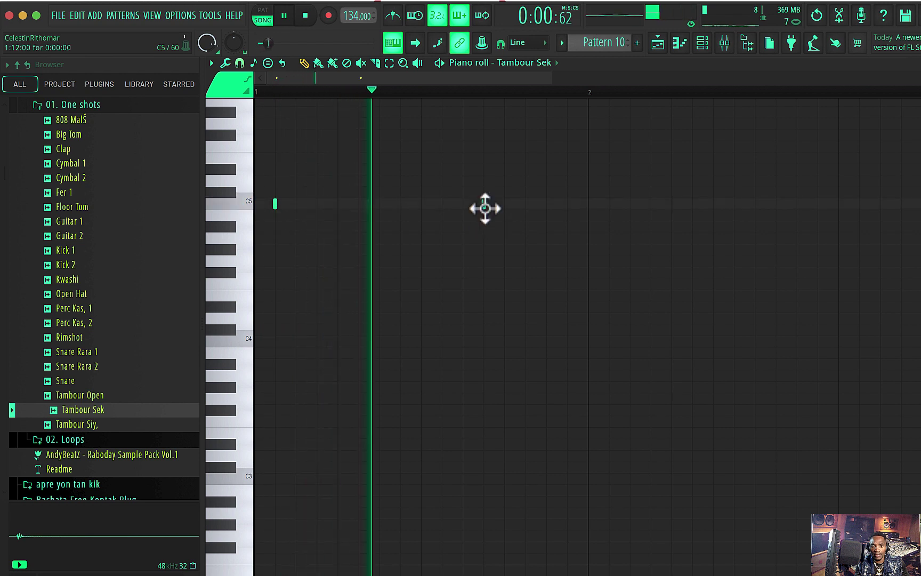
click(463, 204)
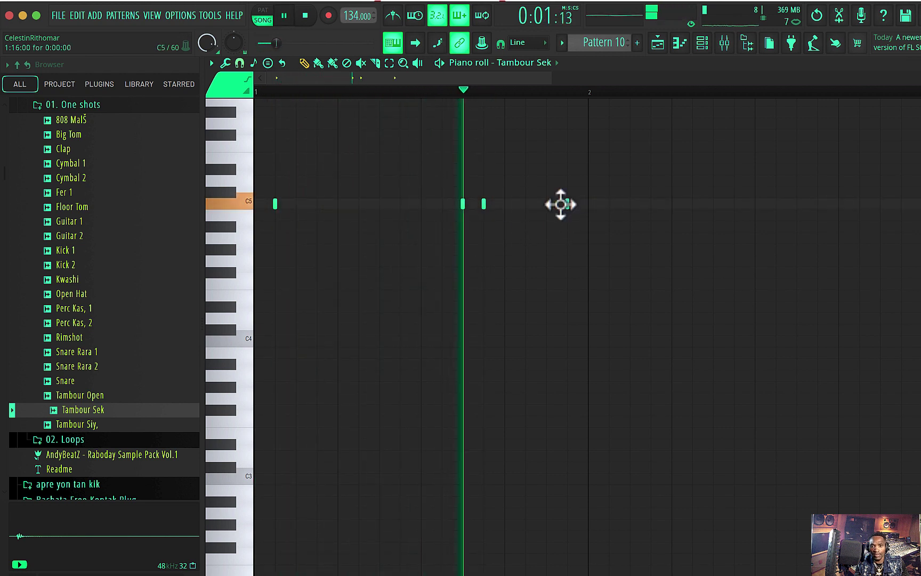
right_click(571, 206)
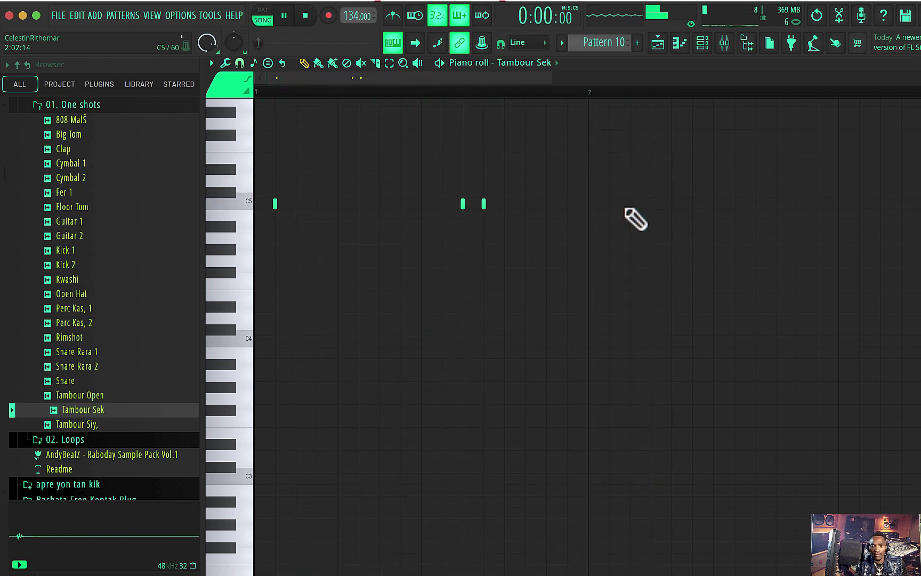
Add C5 notes on steps 2, 11 and 12 of bar 2.
click(629, 205)
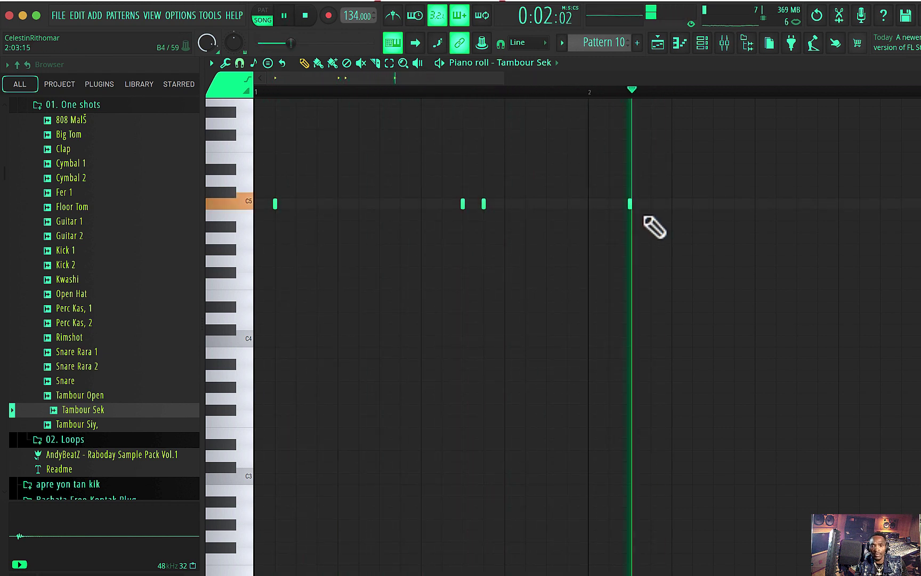
drag(630, 204, 609, 205)
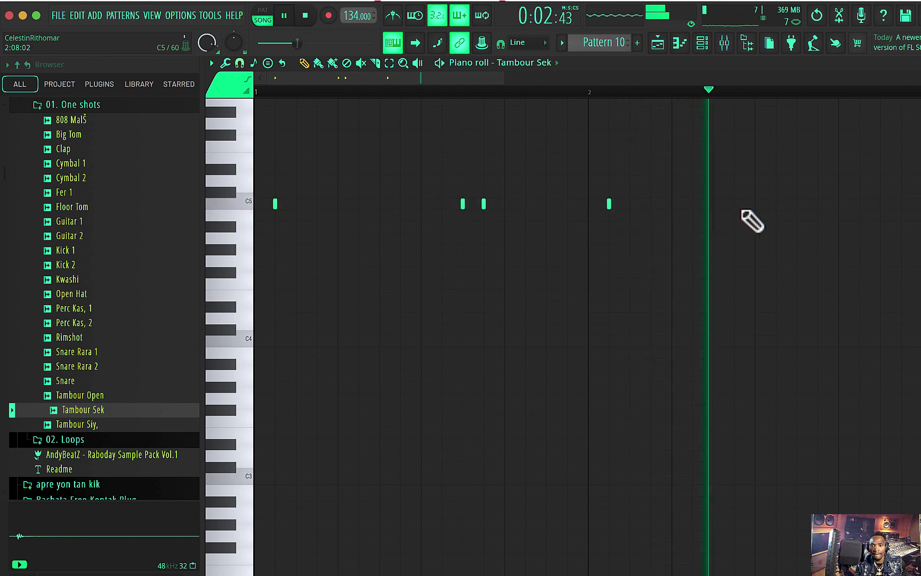
click(797, 204)
click(817, 204)
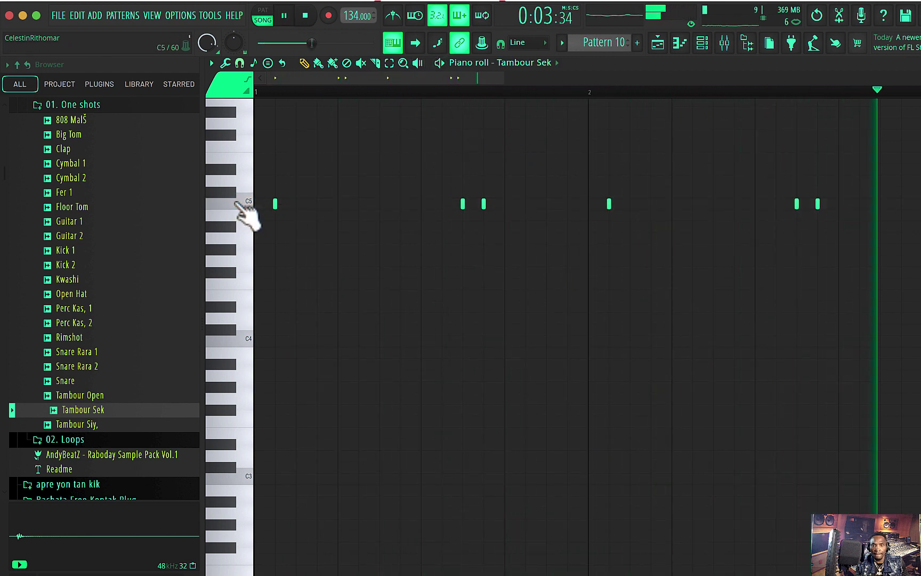
Select all the C5 notes in bars 1 and 2 and duplicate them into bars 3 and 4.
key(super+a)
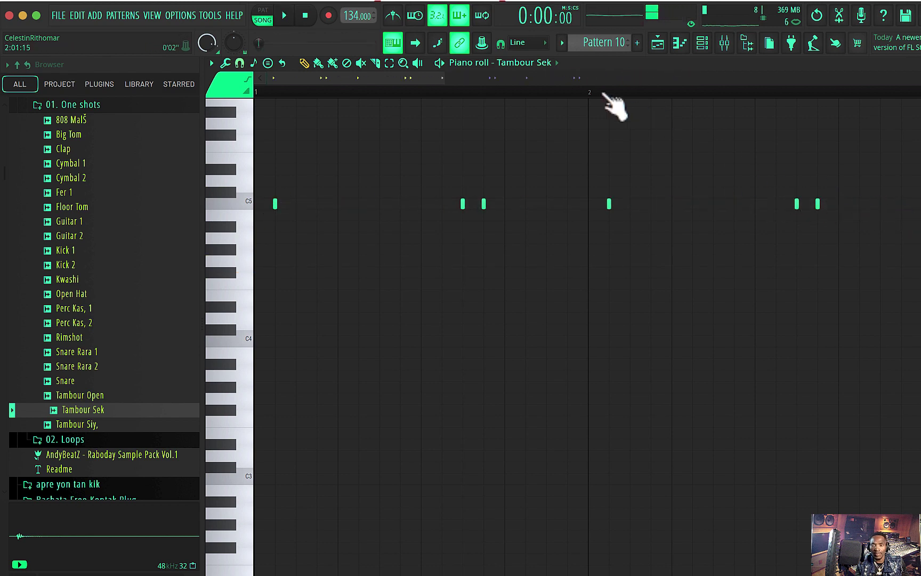
drag(440, 79, 631, 137)
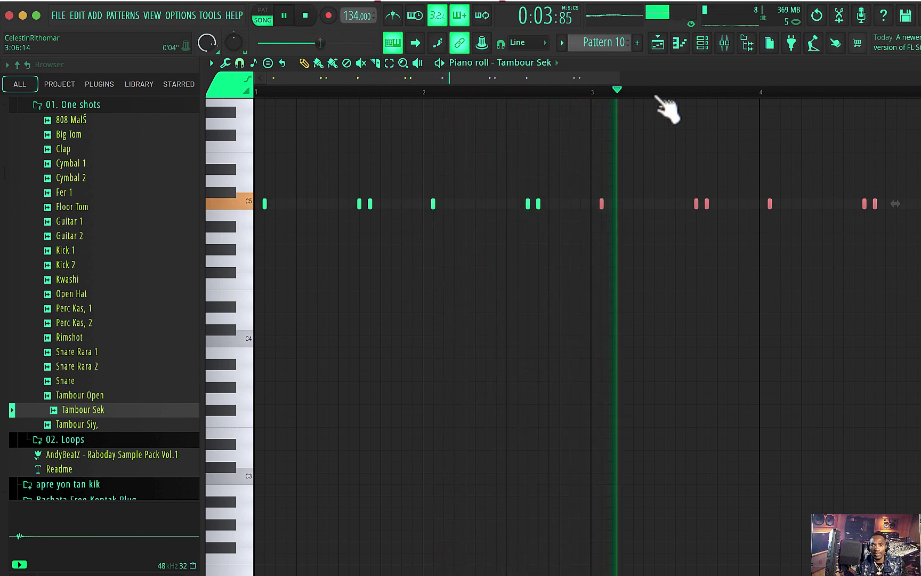
Check the Normalize setting of the Tambour Sek sample and return to its piano roll.
click(702, 43)
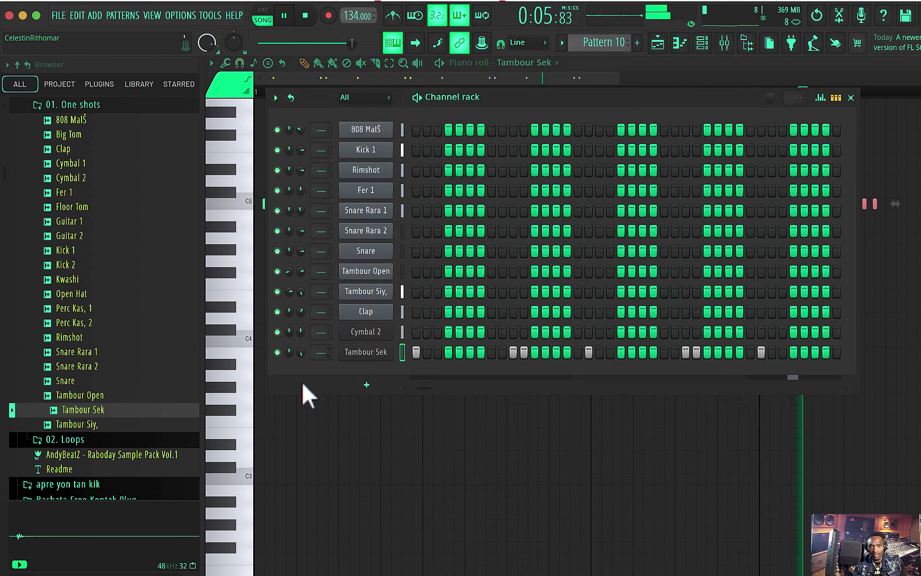
click(366, 351)
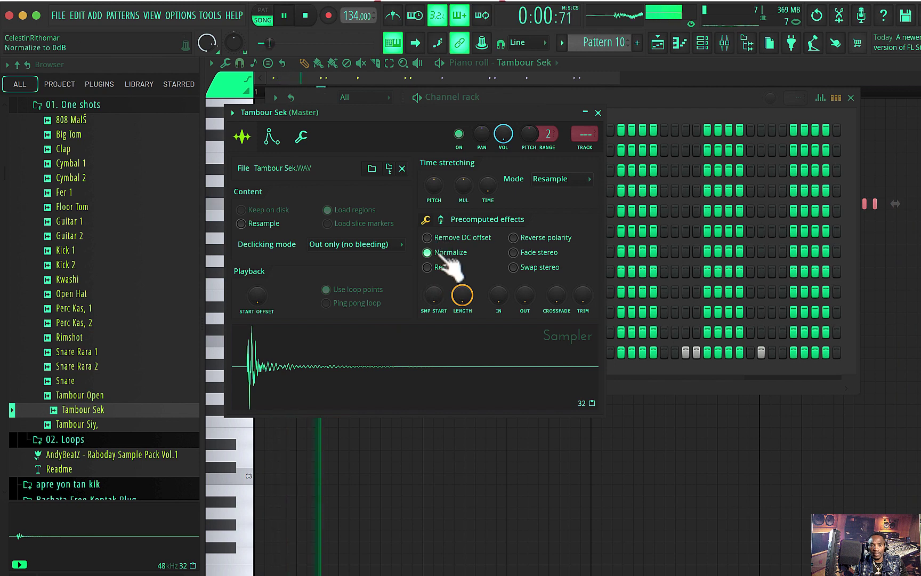
click(598, 112)
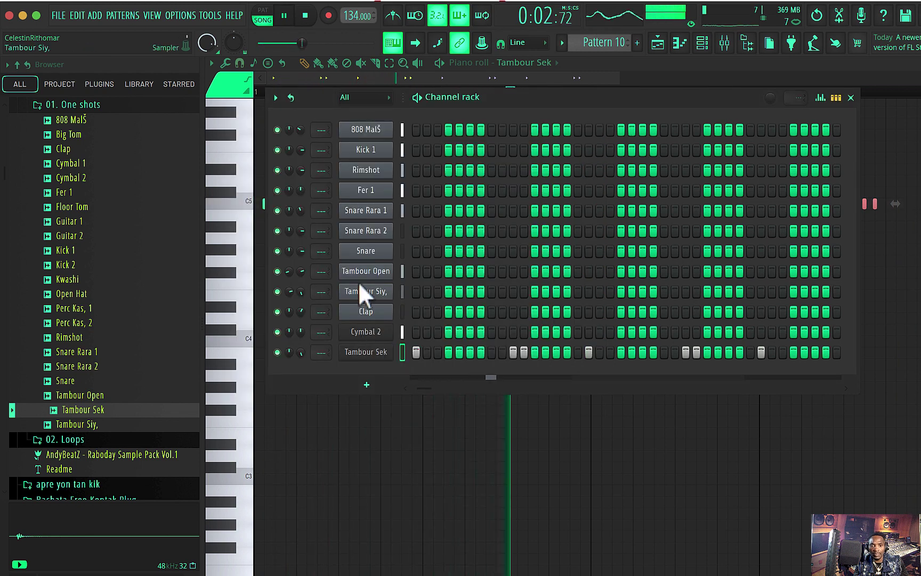
click(787, 83)
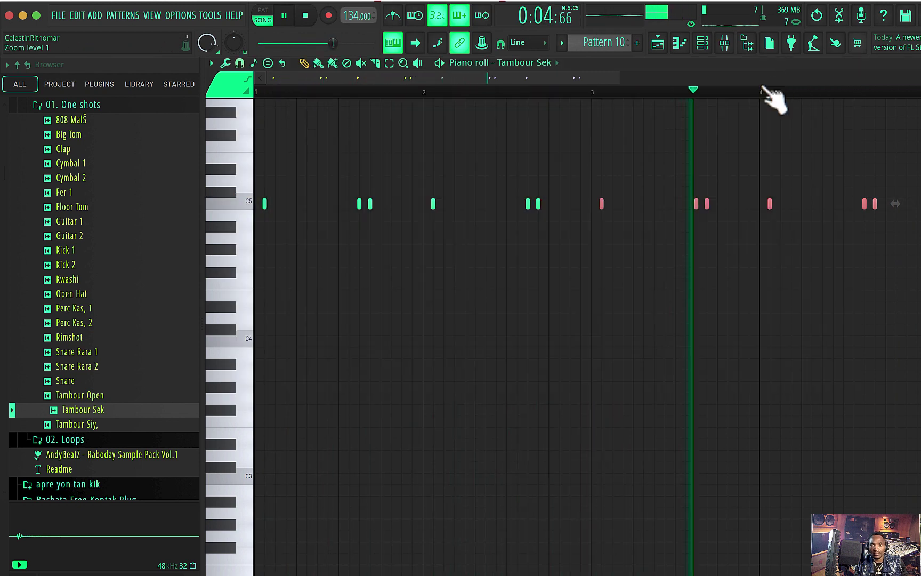
Select all ten pattern clips in the playlist and duplicate them from bars 1–4 into bars 5–8.
key(space)
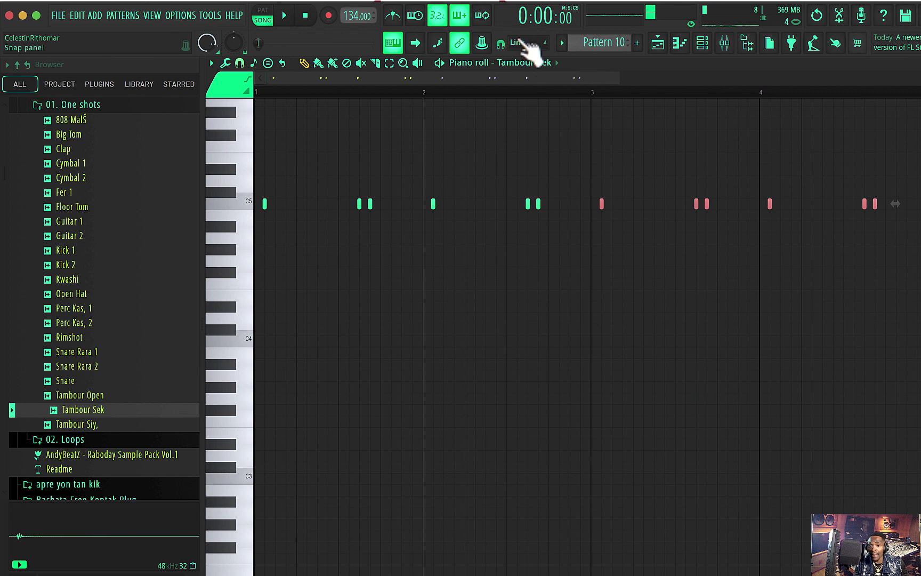
click(655, 46)
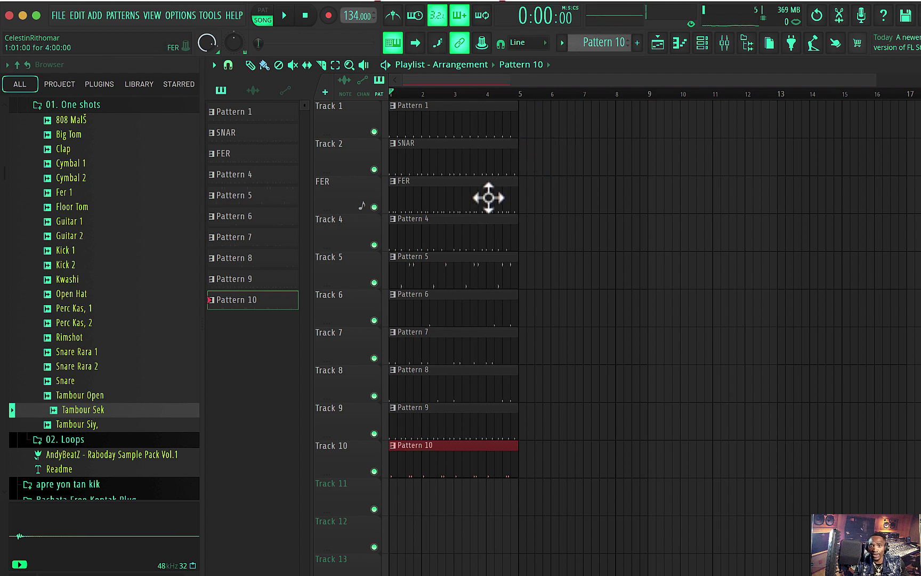
key(space)
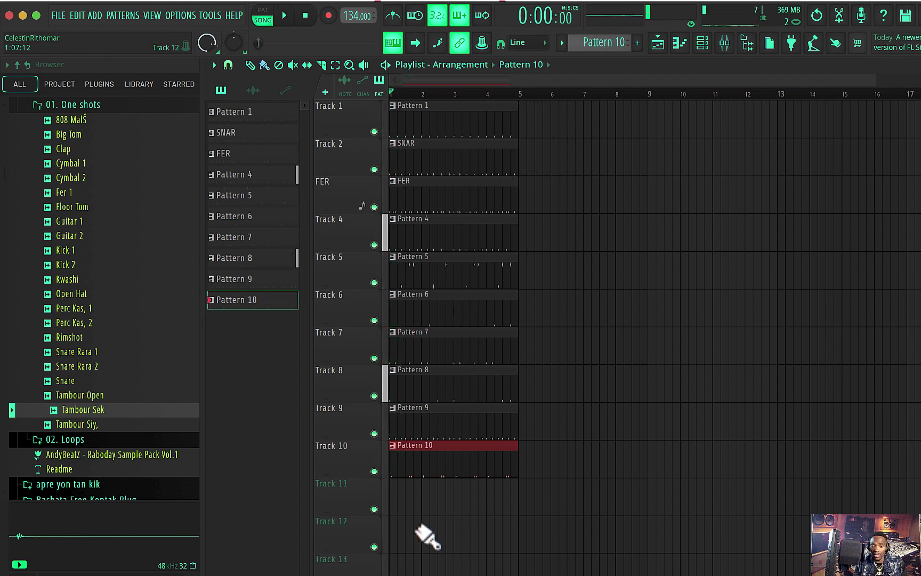
drag(424, 516, 634, 100)
drag(466, 125, 595, 138)
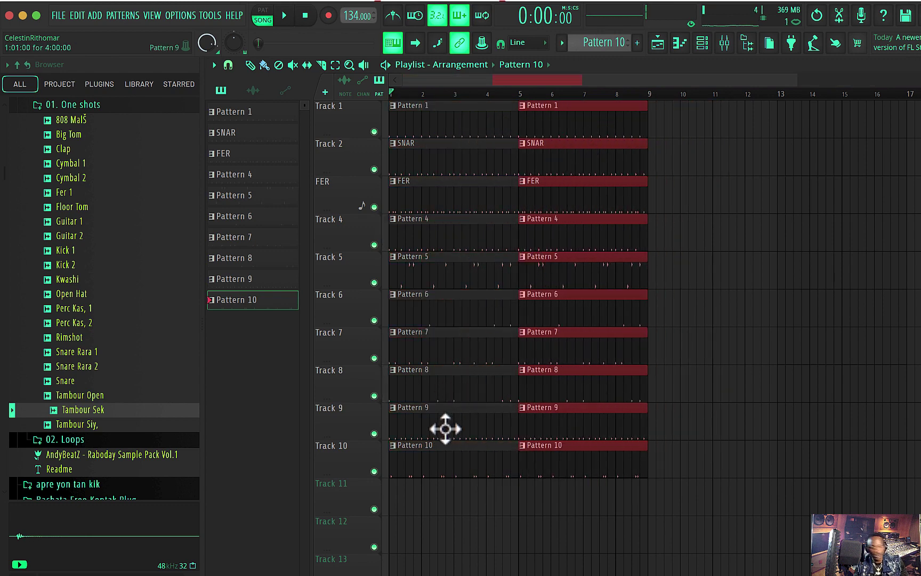
Try a third copy of all ten pattern clips in bars 9–12 and remove it after a short playback.
mouse_move(417, 558)
mouse_down()
mouse_move(475, 162)
mouse_move(495, 107)
mouse_up()
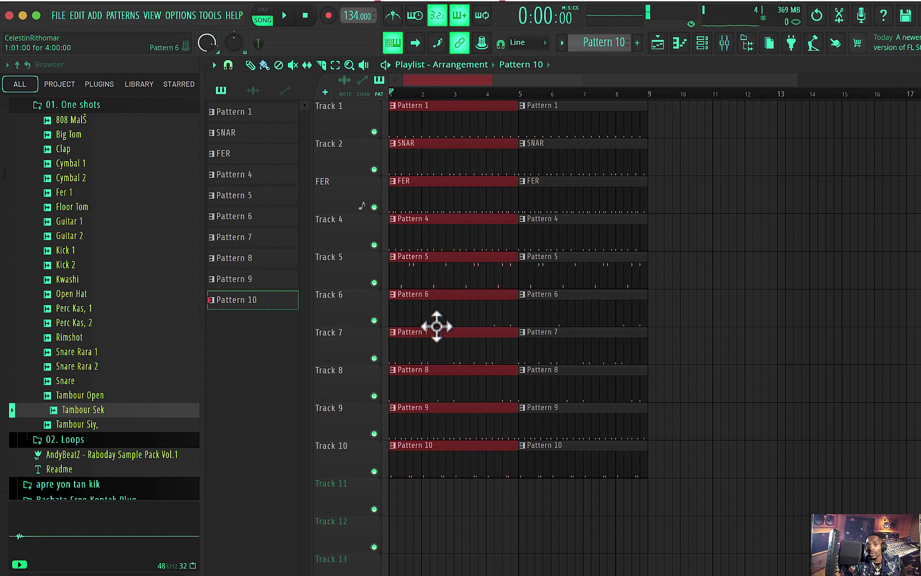
drag(446, 533, 502, 124)
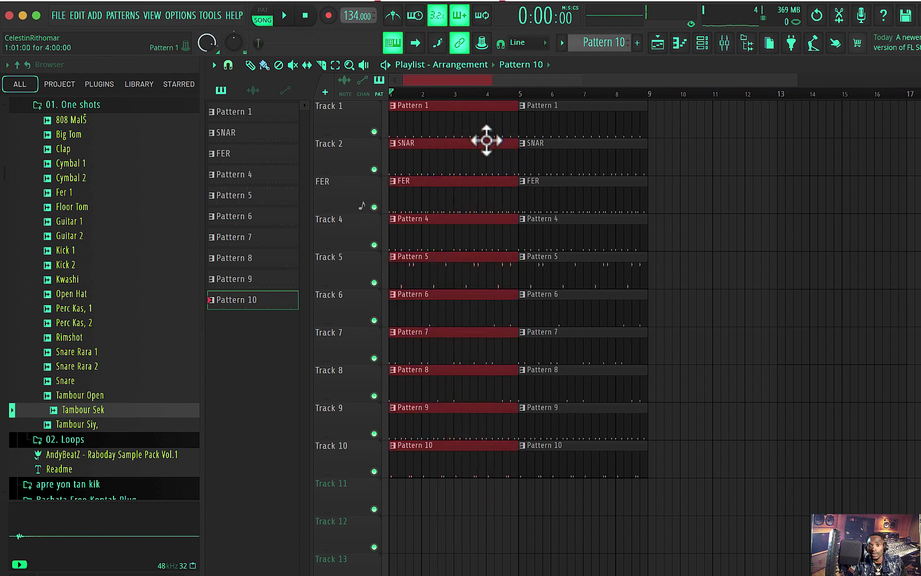
right_click(448, 126)
right_click(638, 125)
key(super+z)
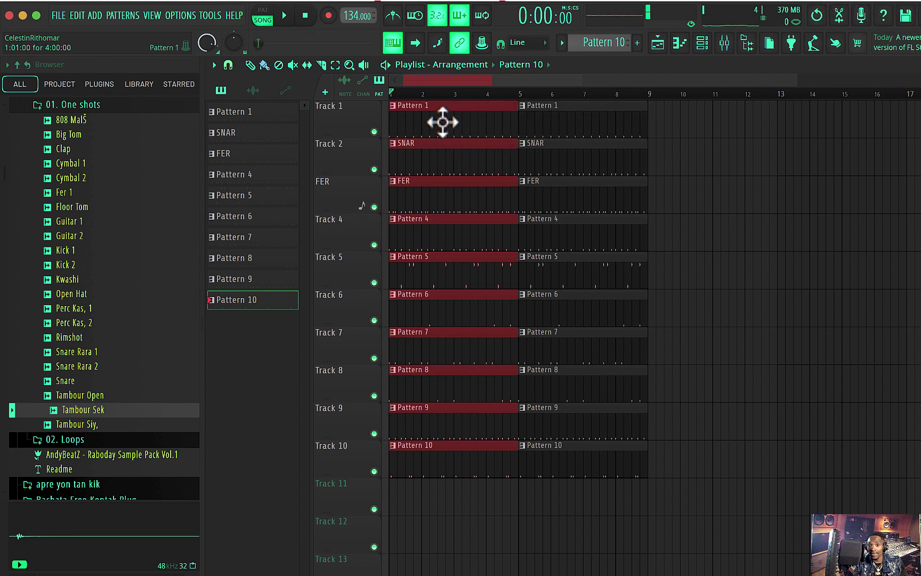
drag(442, 122, 702, 150)
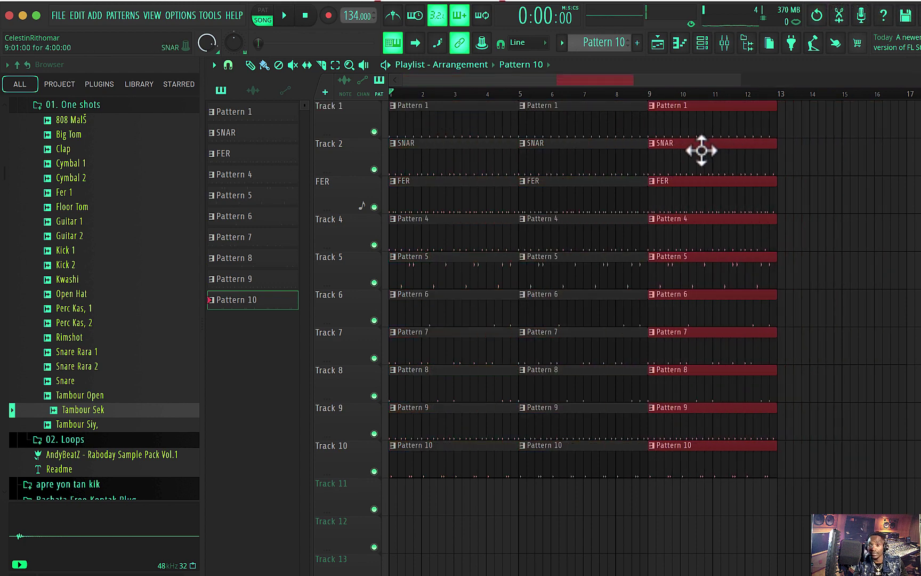
key(space)
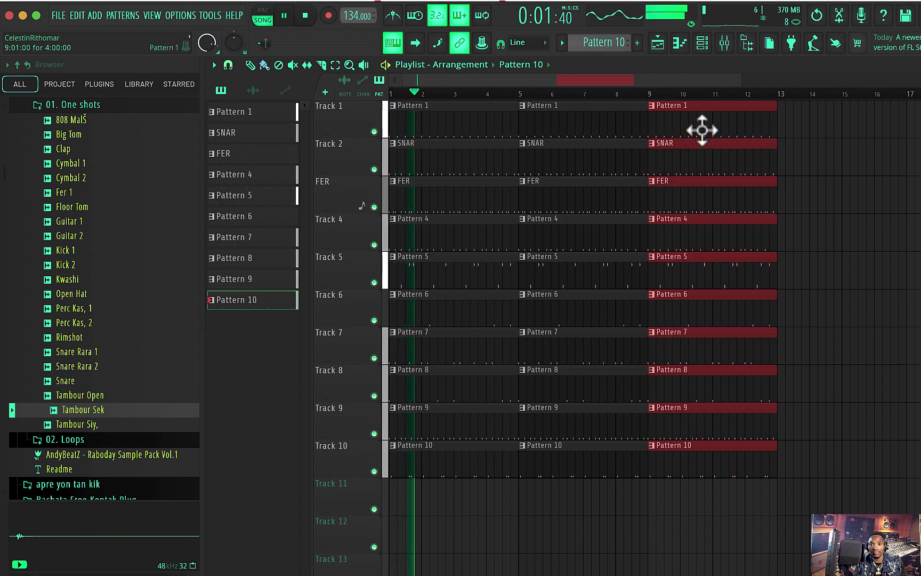
mouse_move(705, 124)
mouse_down()
mouse_move(681, 321)
mouse_move(689, 525)
mouse_up()
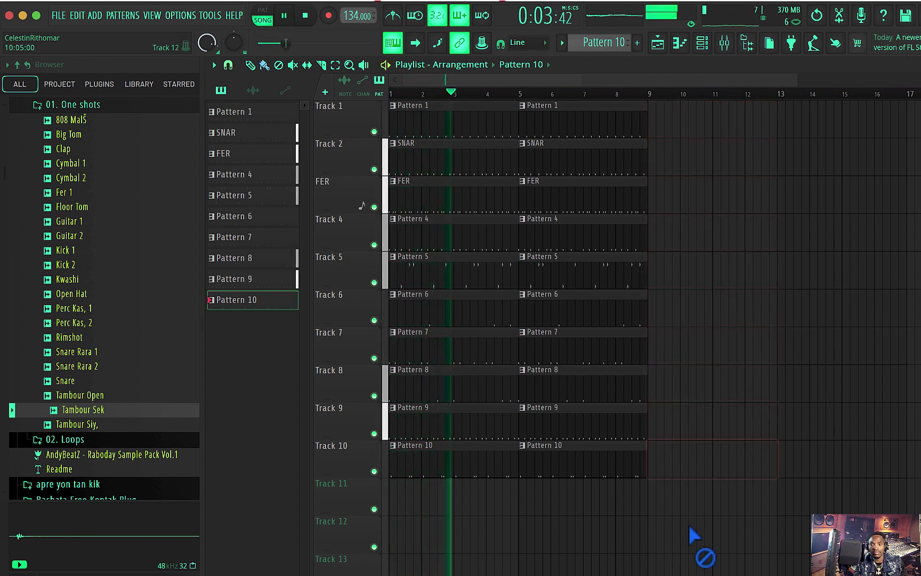
Audition drum samples in the 01. One shots folder, including Snare Rara 2, Rimshot, Snare, Tambour Open, Tambour Sek and Kick 2.
click(703, 45)
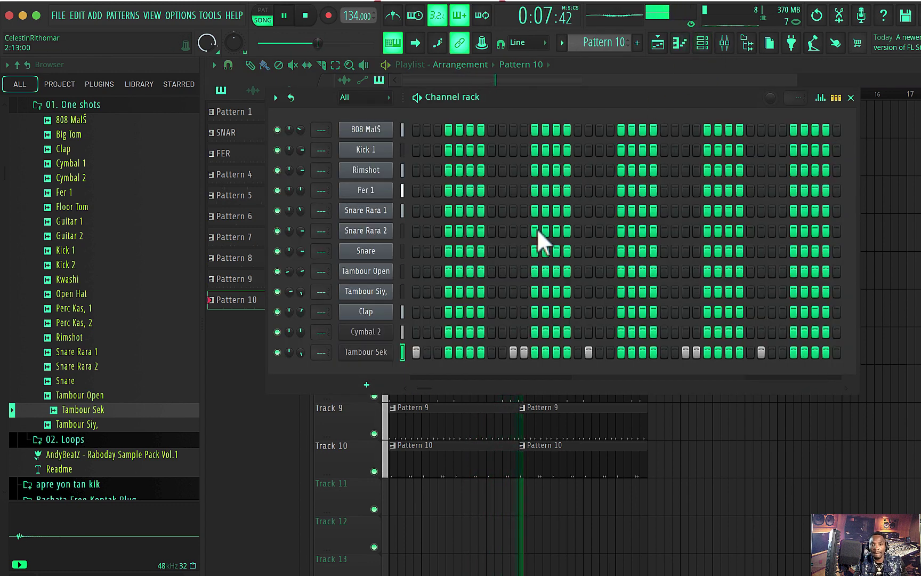
key(space)
click(118, 366)
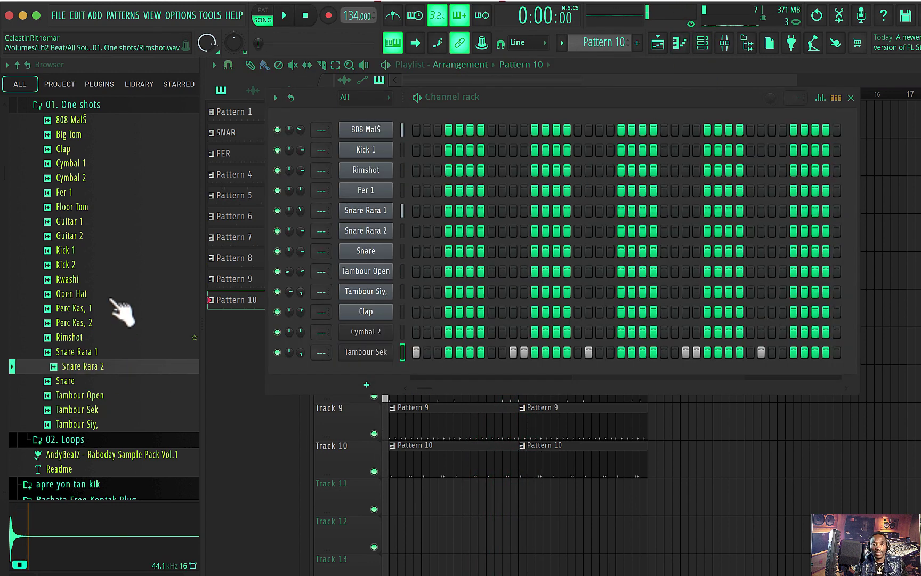
click(109, 266)
click(96, 342)
click(93, 379)
click(93, 394)
click(96, 409)
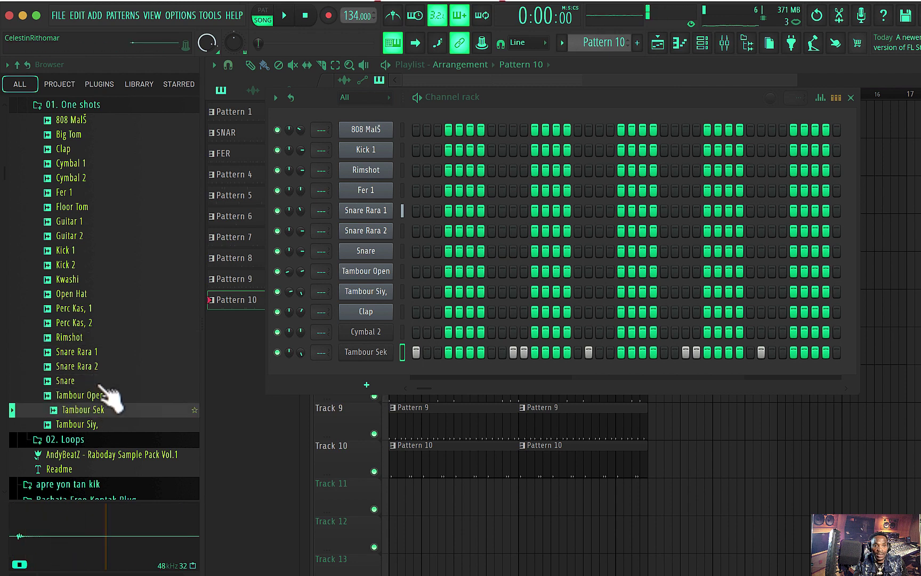
click(99, 266)
scroll(110, 275, up, 2)
scroll(110, 275, down, 2)
scroll(109, 275, up, 2)
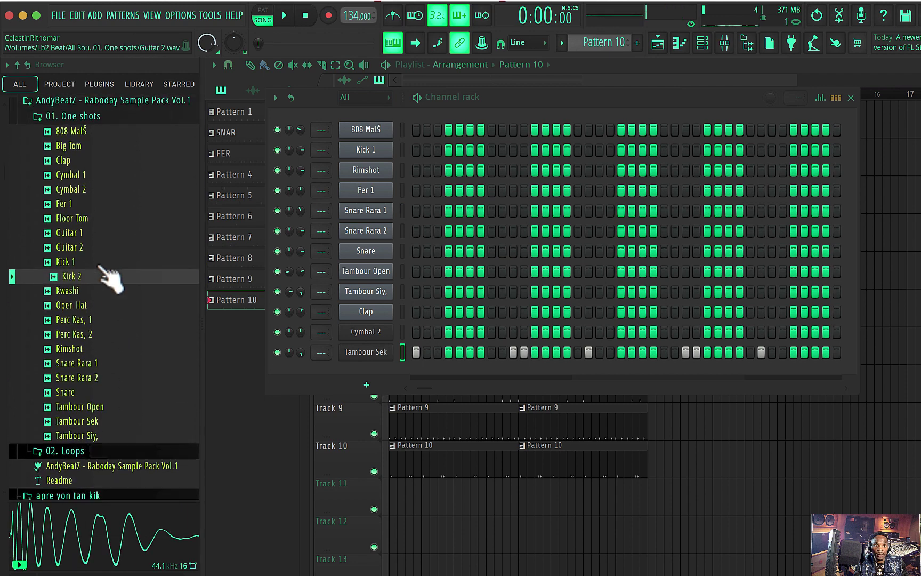
Find the Tom 3 sample in the Cool folder and add it as a new channel below Tambour Sek.
scroll(109, 275, down, 4)
scroll(107, 272, down, 5)
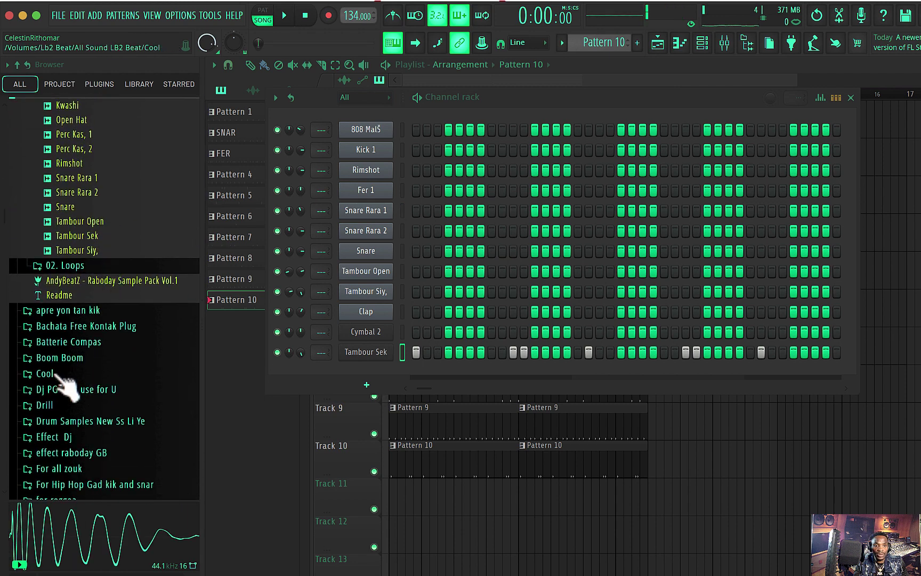
click(59, 375)
scroll(84, 291, down, 5)
click(78, 309)
scroll(79, 311, down, 7)
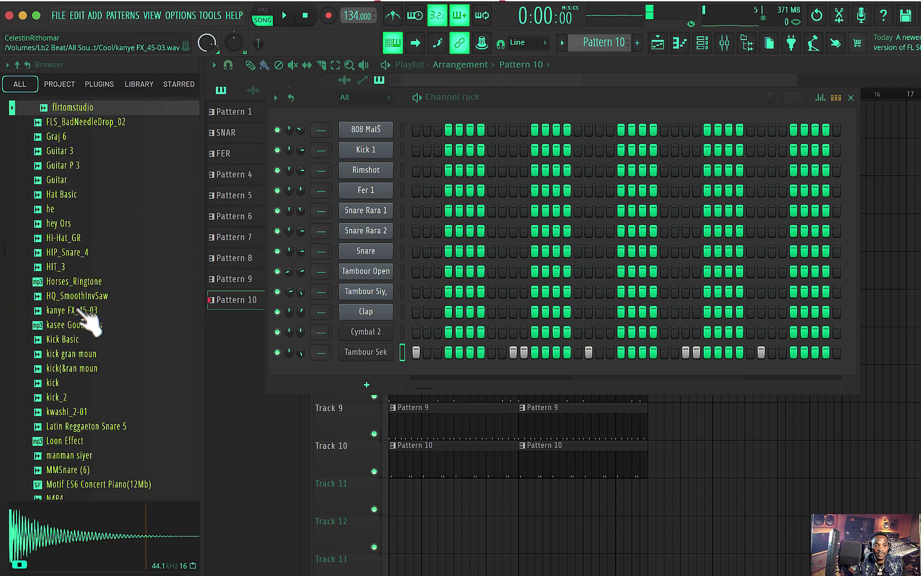
click(78, 310)
scroll(78, 310, down, 6)
scroll(88, 320, down, 8)
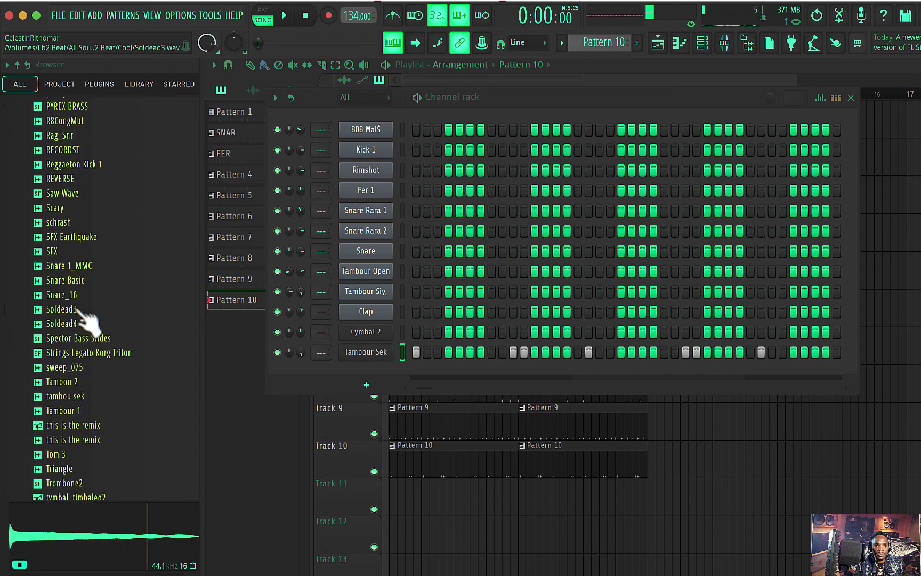
click(62, 395)
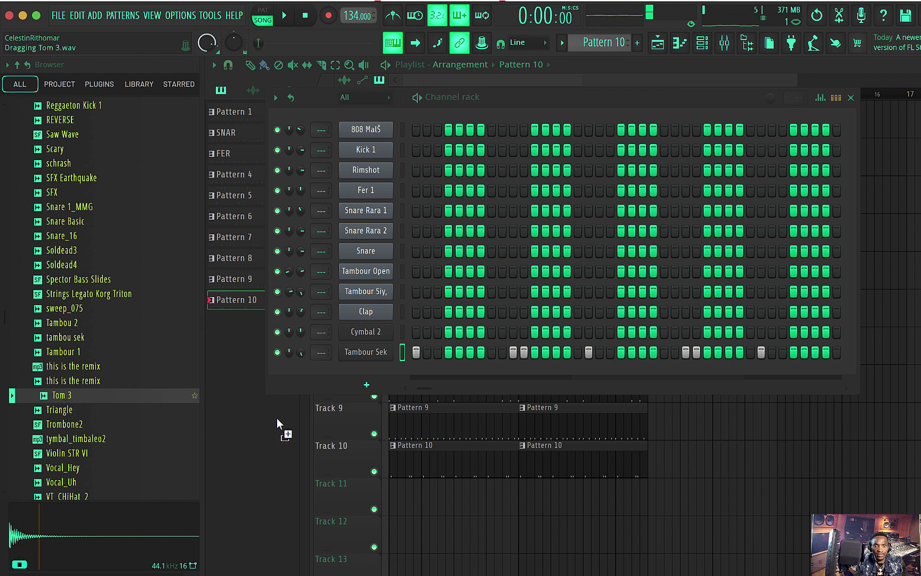
drag(356, 373, 371, 372)
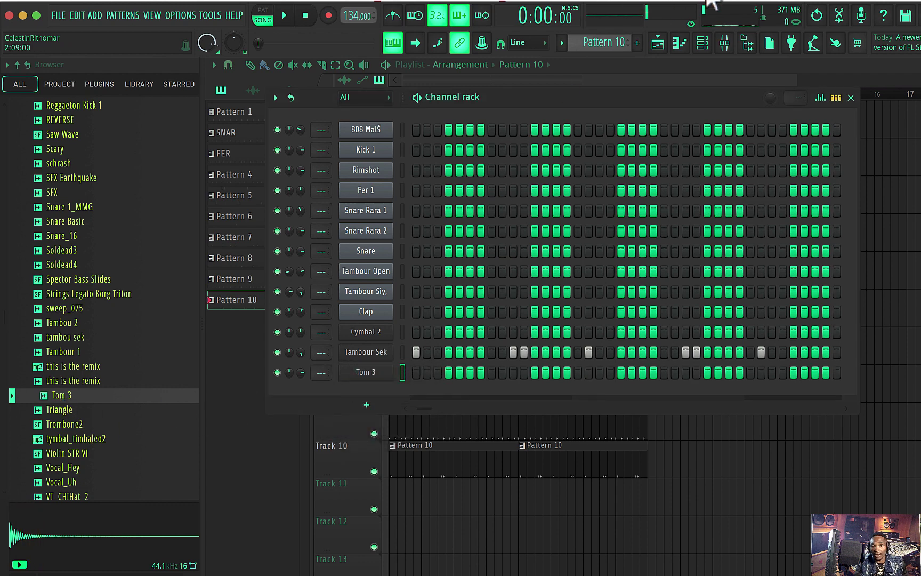
Create a new pattern named tom and place its clip at bar 1 of Track 11.
click(637, 43)
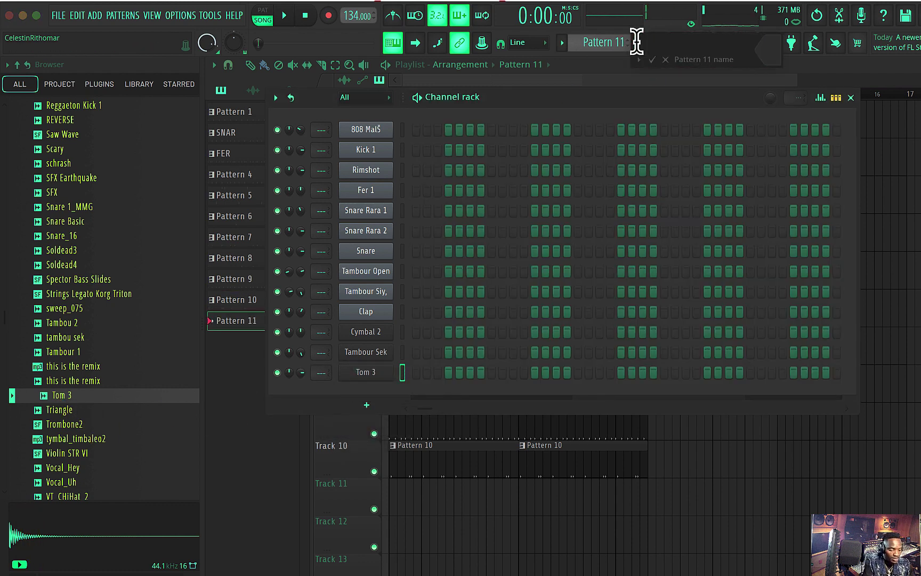
key(Return)
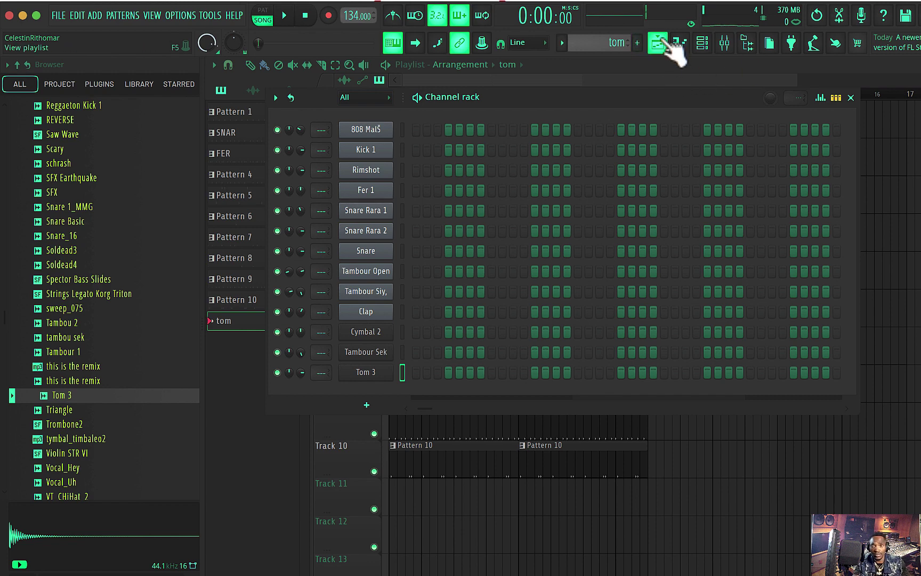
click(666, 43)
drag(523, 511, 380, 516)
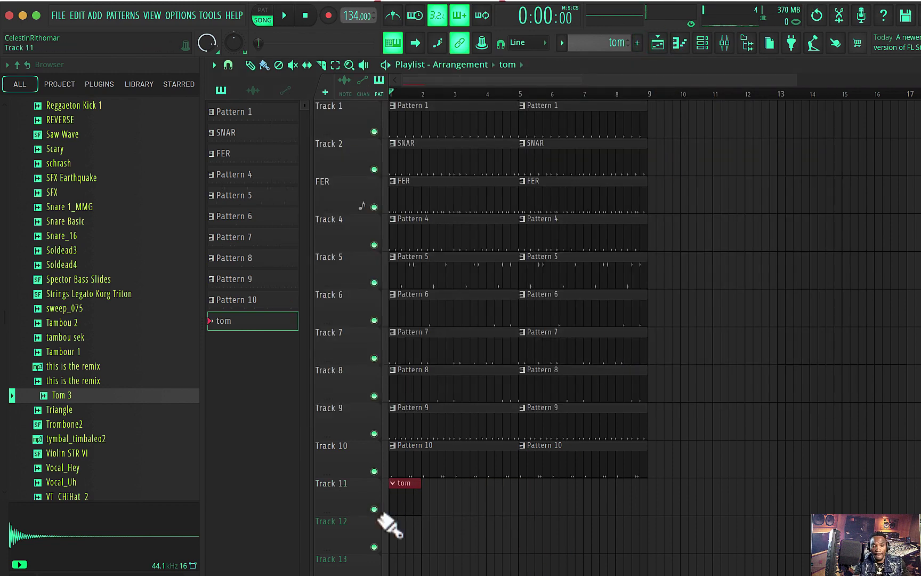
Open the tom clip's piano roll and place a C5 note on step 13 of bar 1, removing trial notes on steps 8 and 14.
double_click(407, 509)
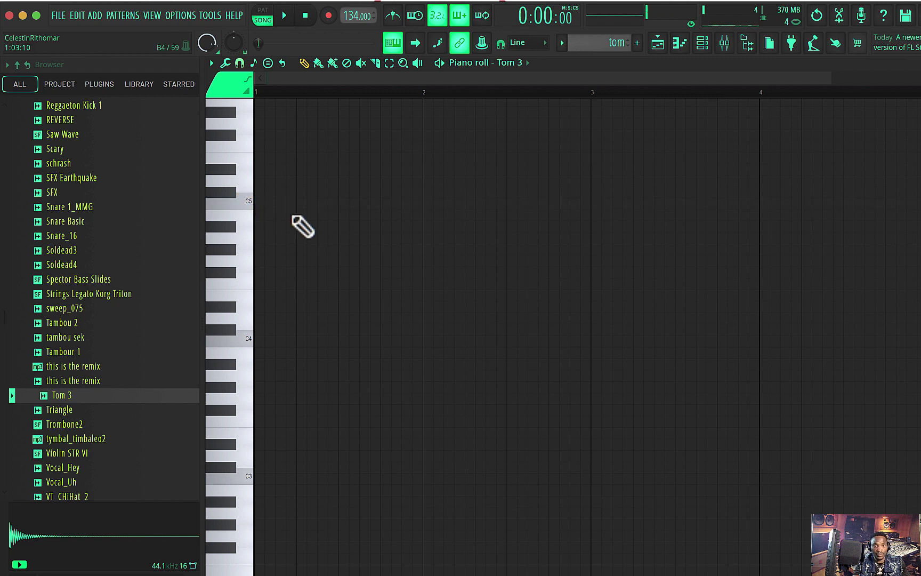
key(space)
click(318, 210)
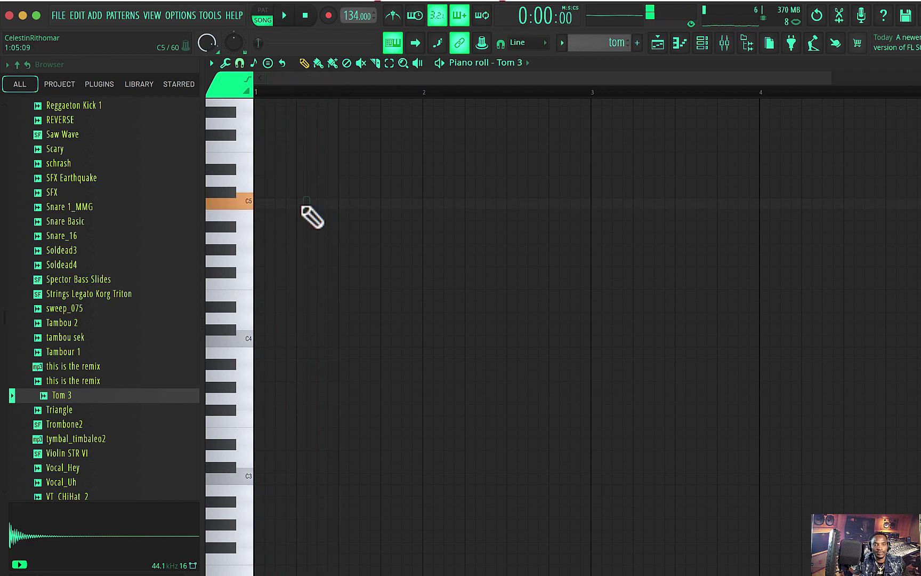
key(space)
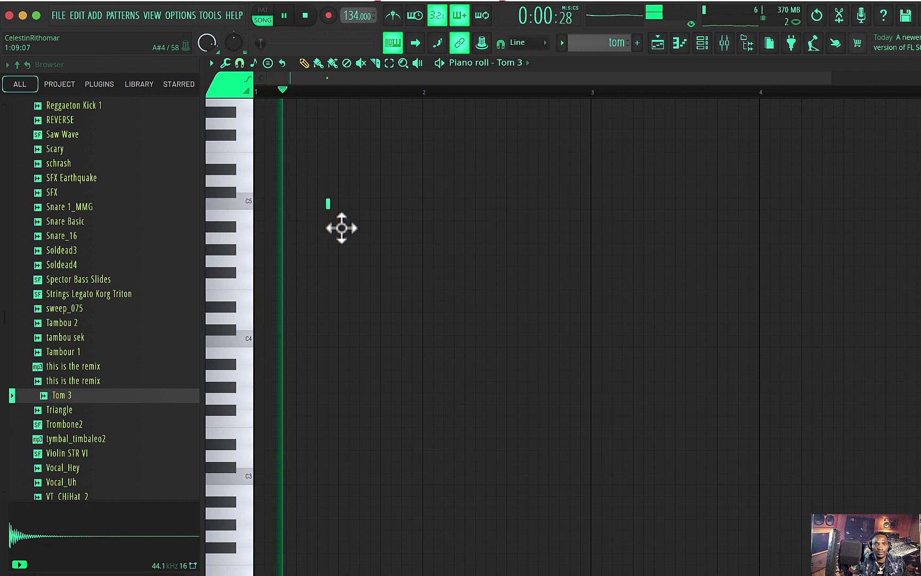
right_click(330, 205)
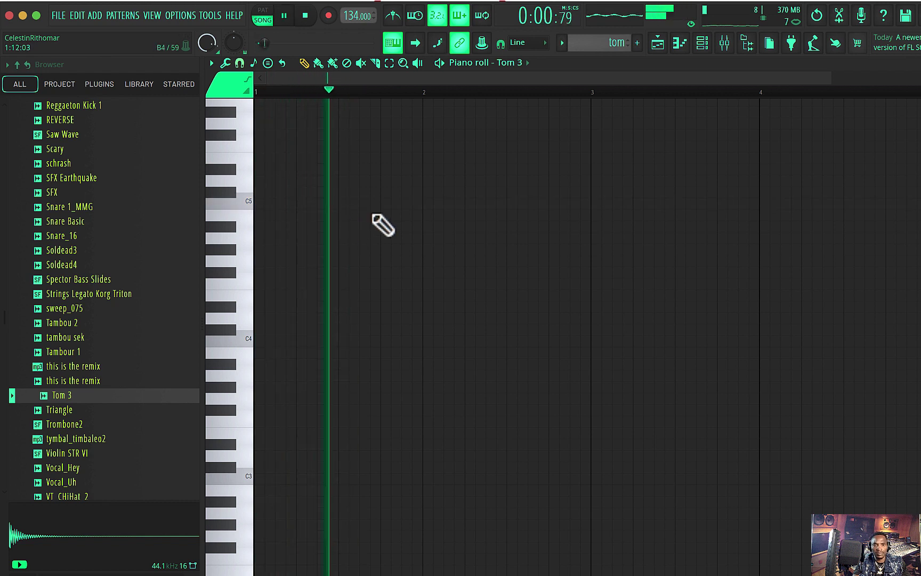
click(391, 204)
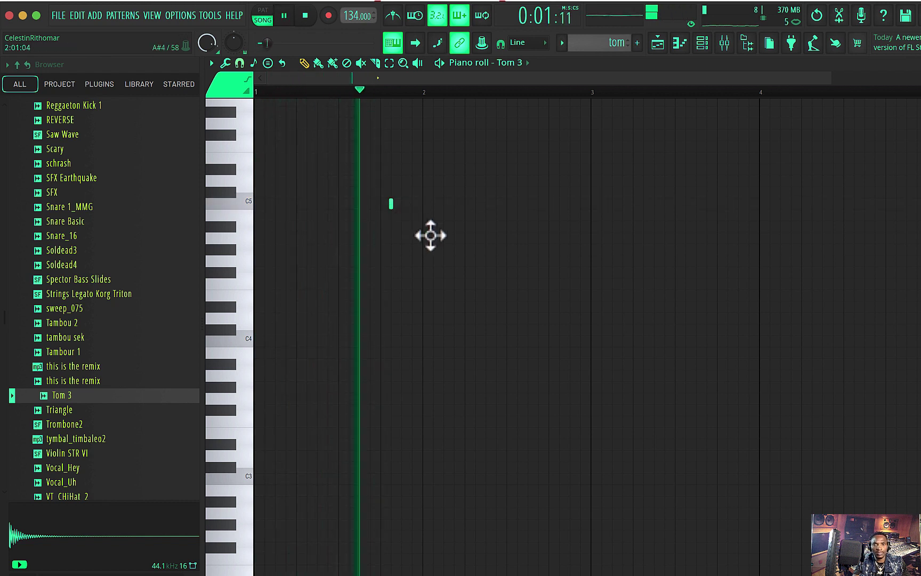
right_click(386, 207)
click(381, 205)
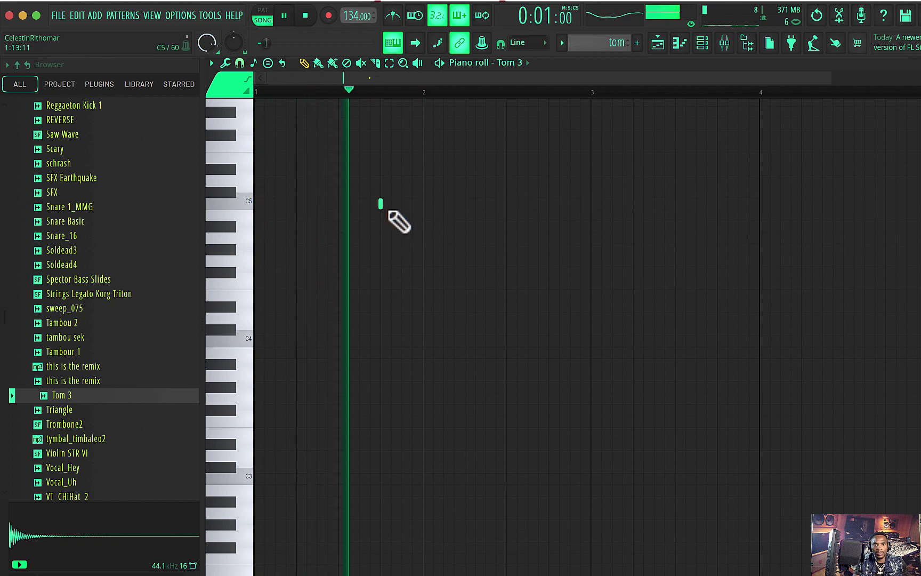
Audition the Tom 3 sample on the A4 key against the playing beat.
key(space)
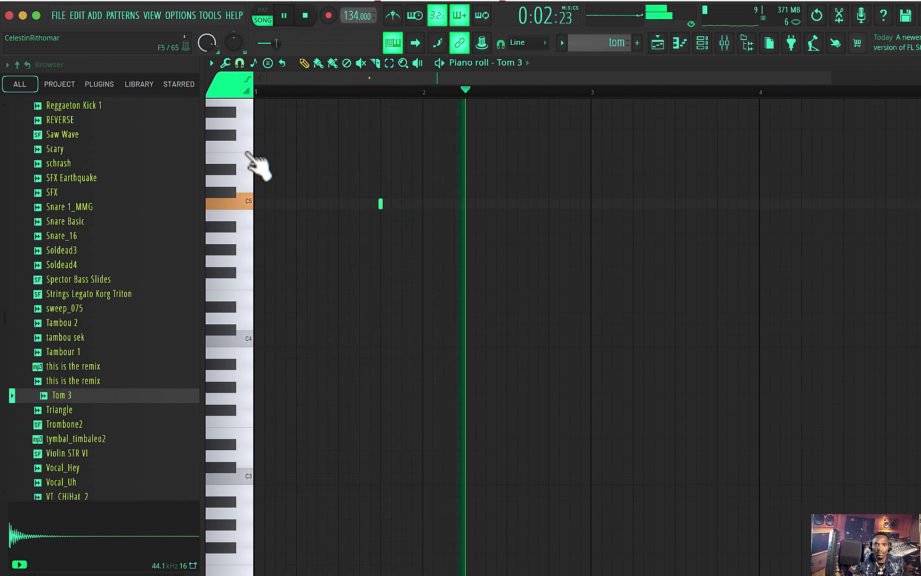
key(space)
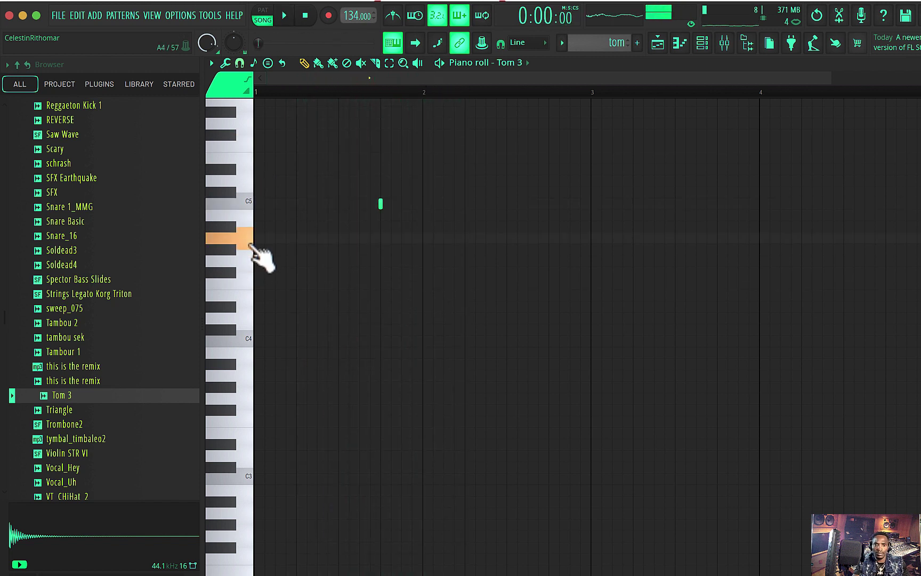
key(space)
click(249, 245)
key(space)
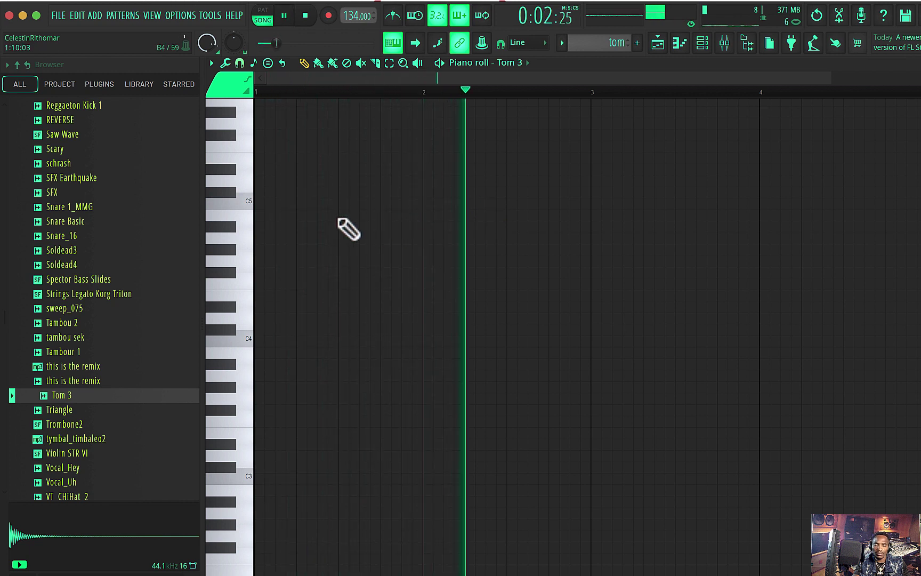
key(space)
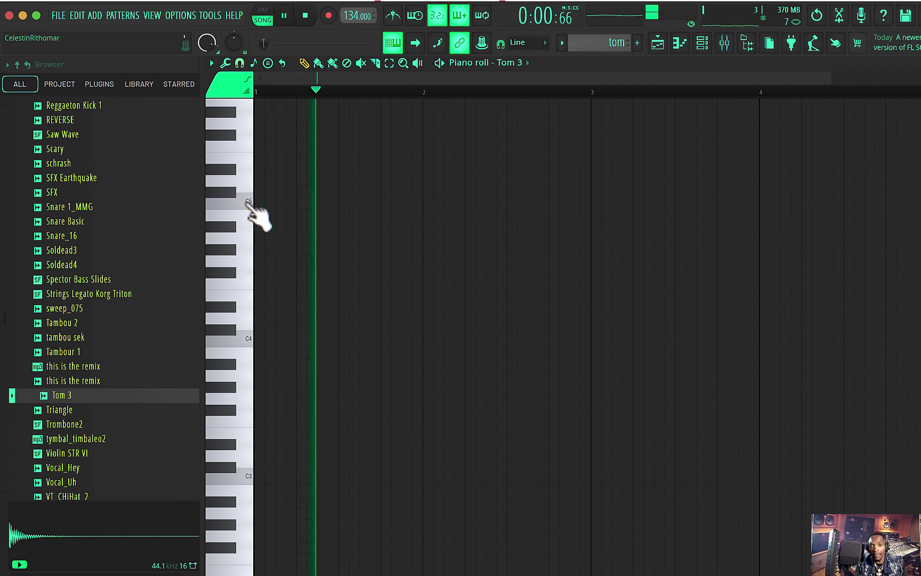
Put the C5 note back on step 13 of bar 1 and add a note on step 15, raised to D#5.
click(248, 207)
key(space)
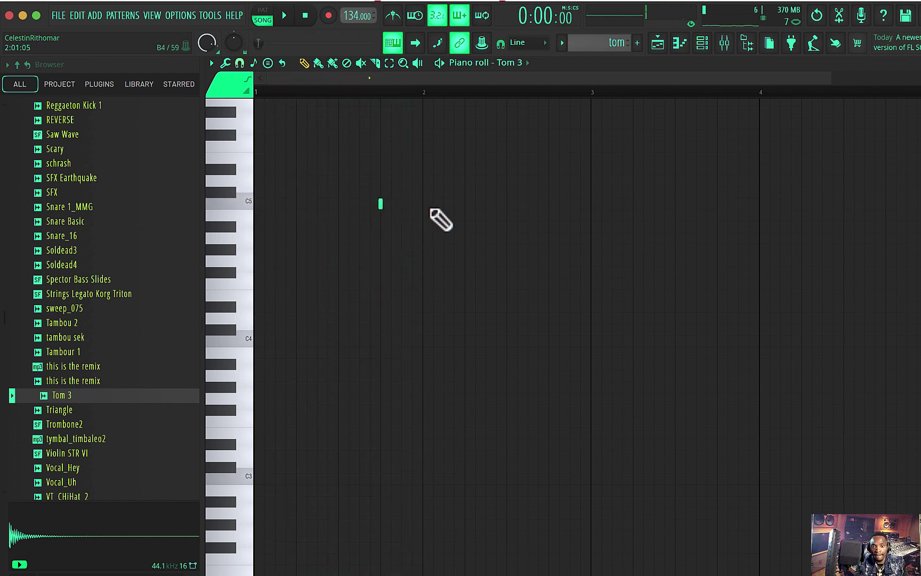
click(401, 203)
key(space)
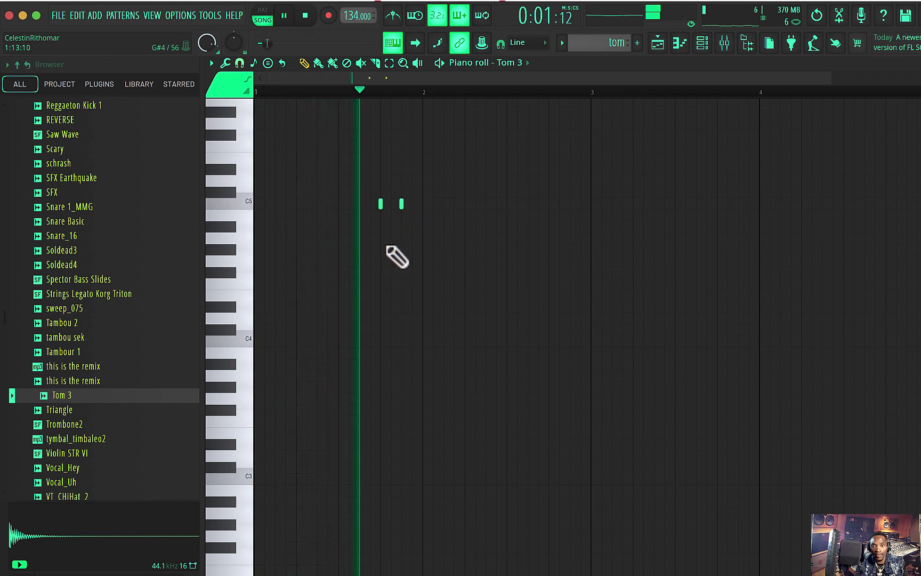
key(space)
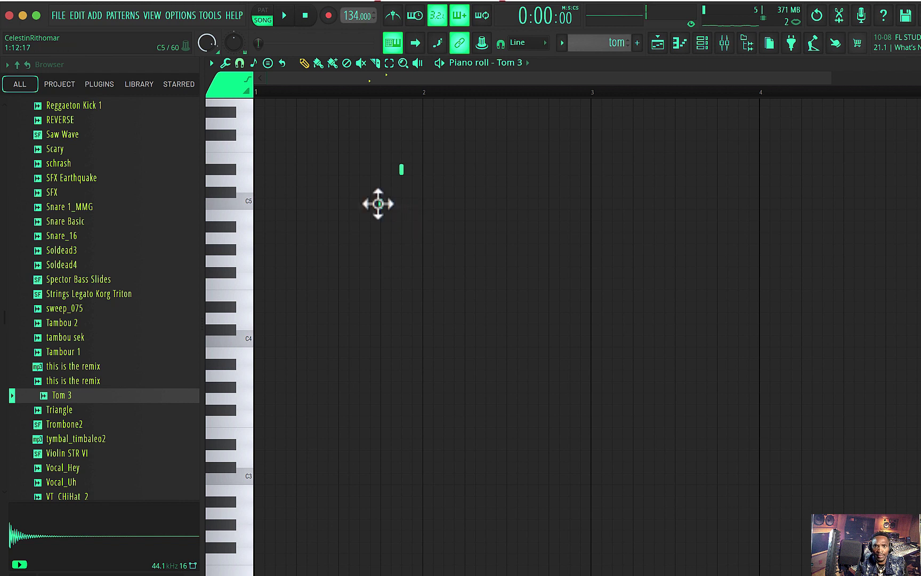
In bar 1, move the step 13 note to D#5 and the step 15 note to A4, dismissing the note's properties.
double_click(402, 171)
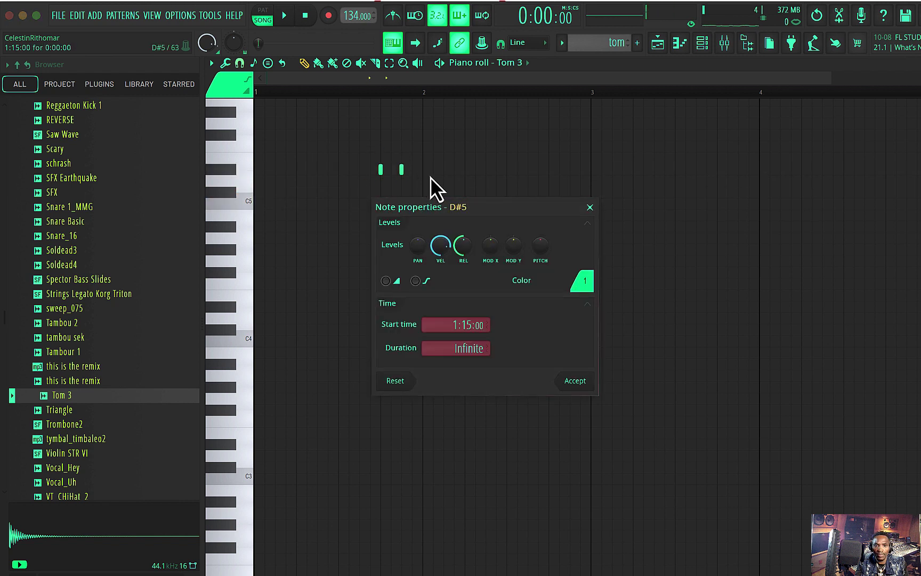
click(590, 208)
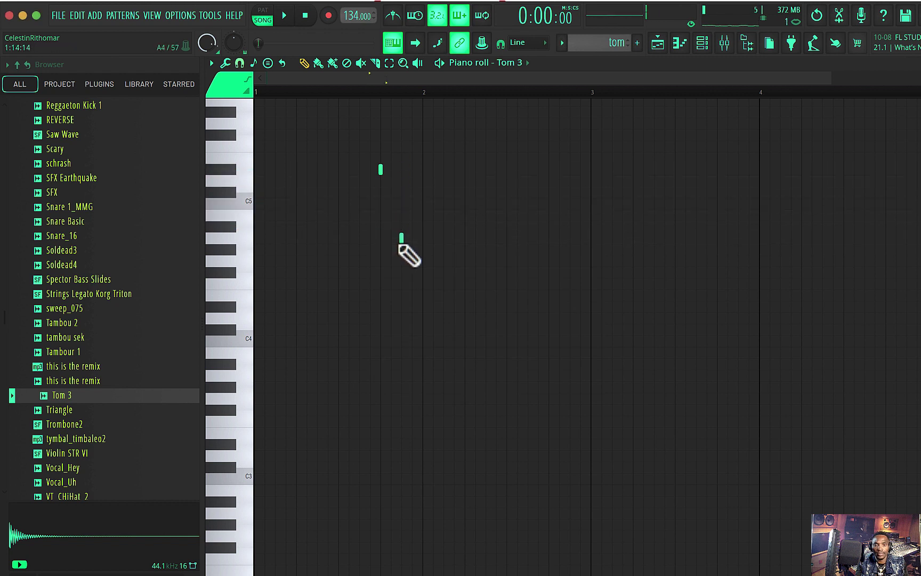
key(space)
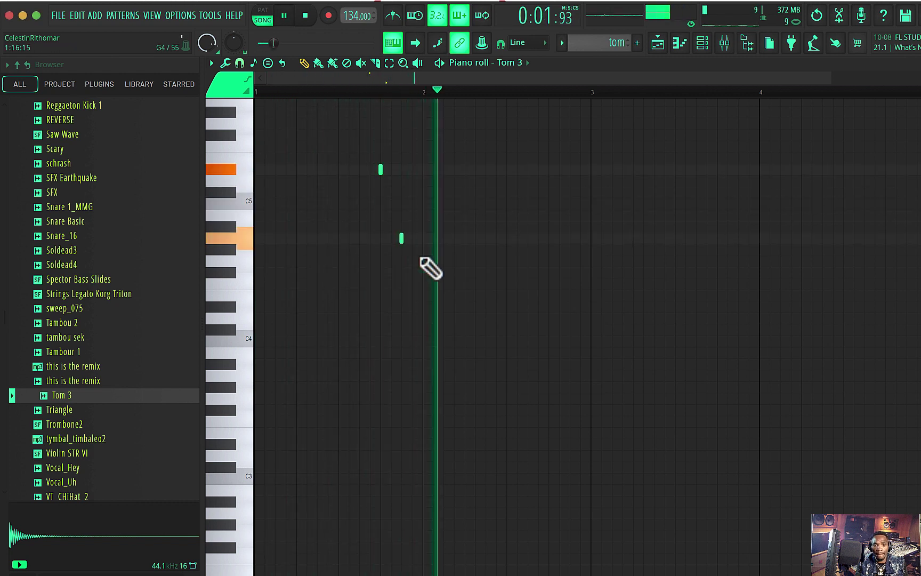
Add A4 notes on steps 11, 13 and 15 of bar 2 in the tom pattern, checking them during playback.
click(530, 240)
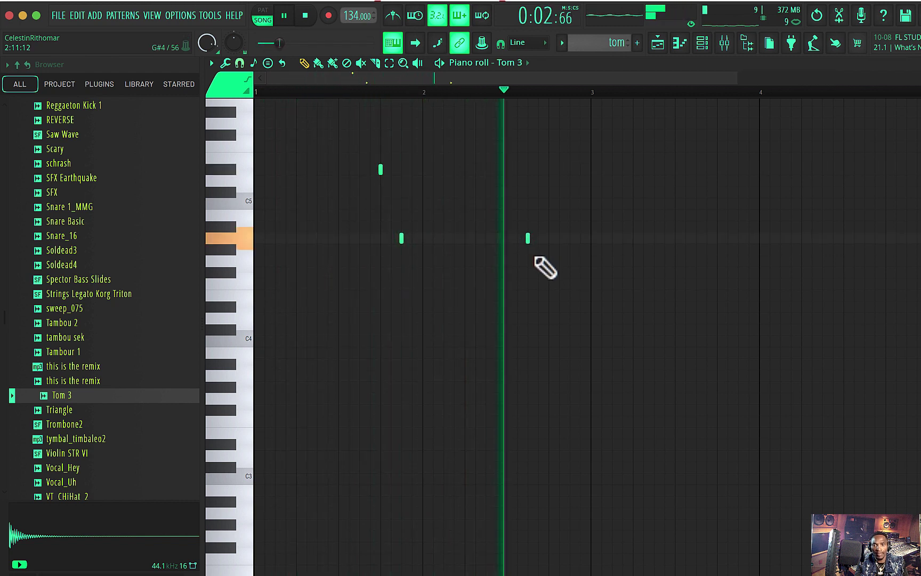
key(space)
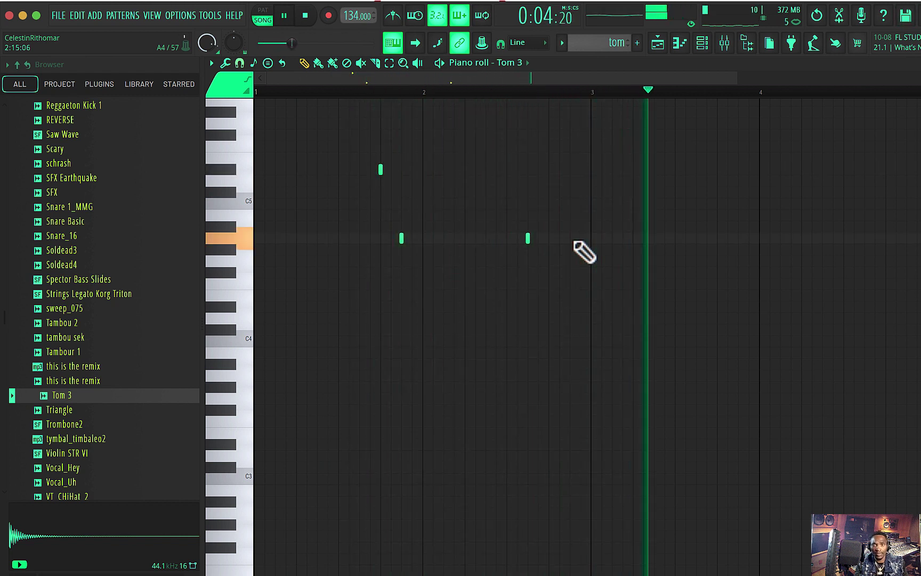
click(559, 238)
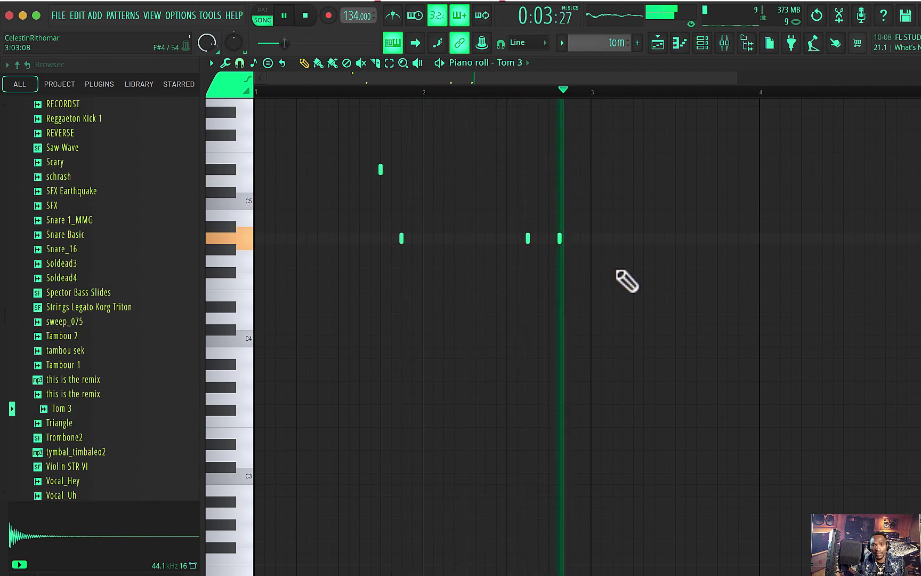
drag(557, 240, 546, 240)
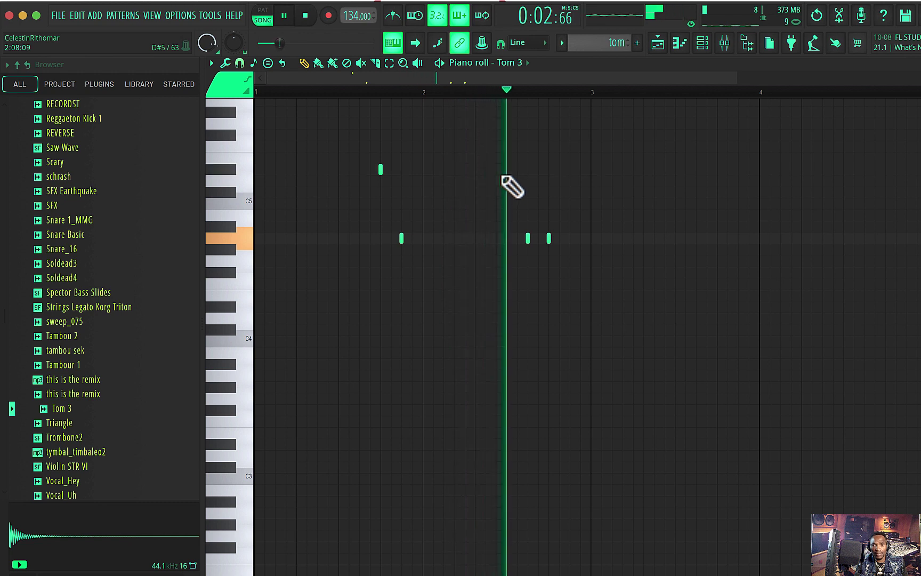
click(581, 239)
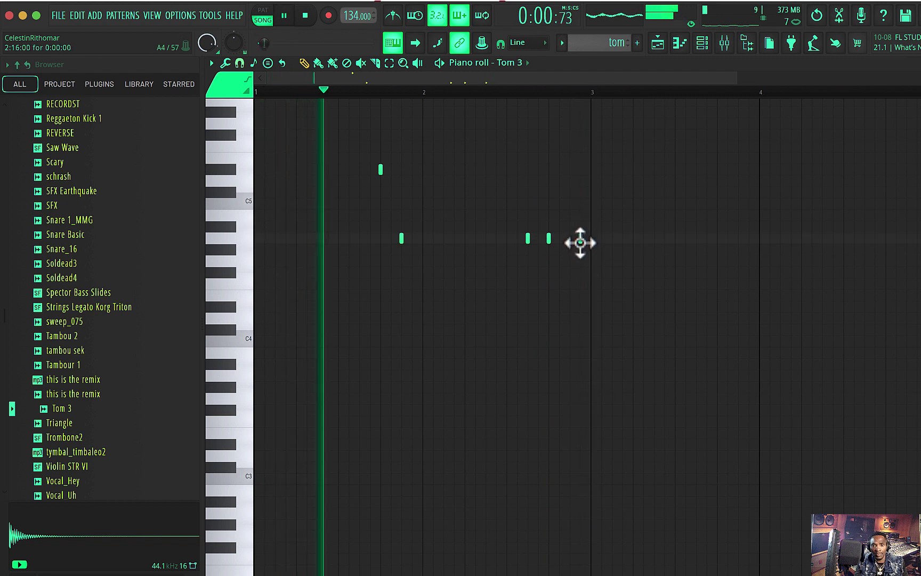
drag(581, 240, 571, 240)
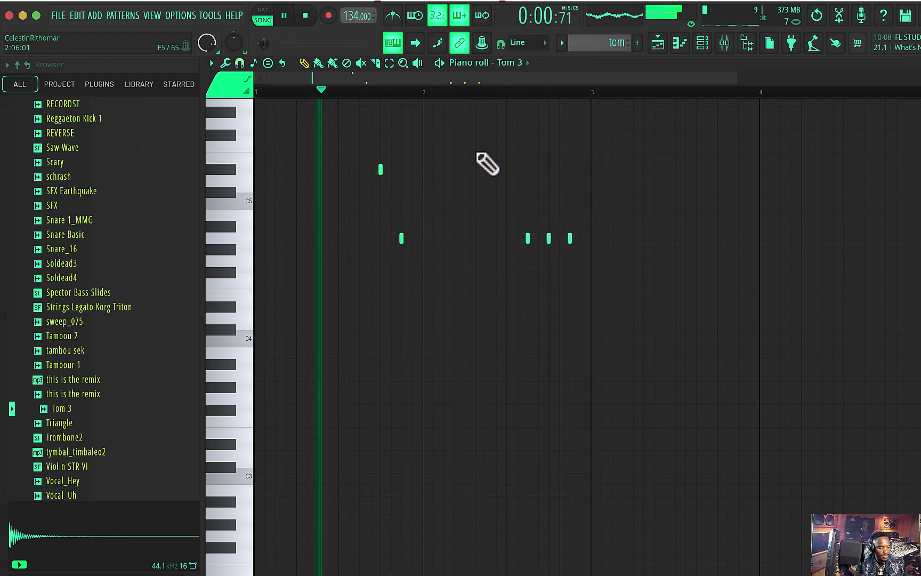
Add A4 notes on bar 3 steps 9, 11 and 15, a D#5 on step 13, and A4 notes on bar 4 steps 13 and 15.
scroll(533, 107, right, 5)
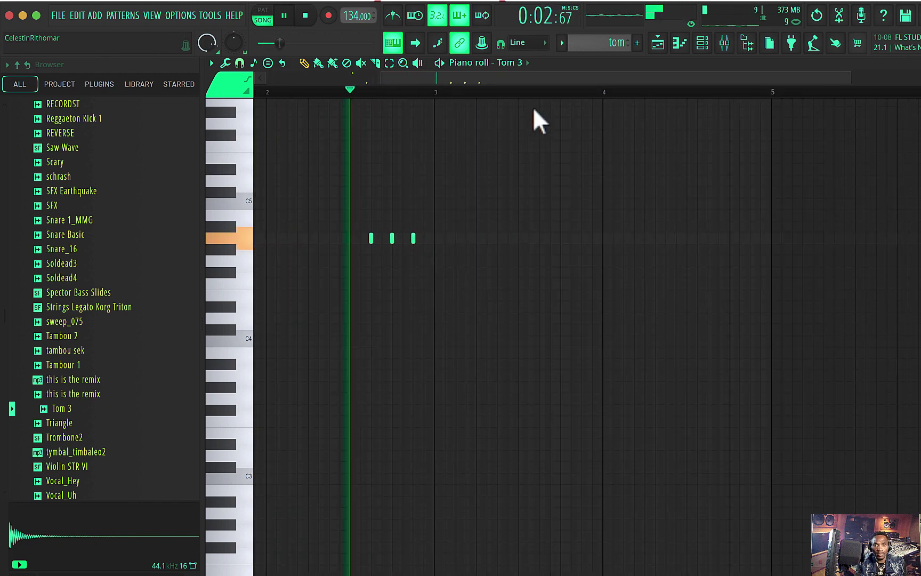
key(space)
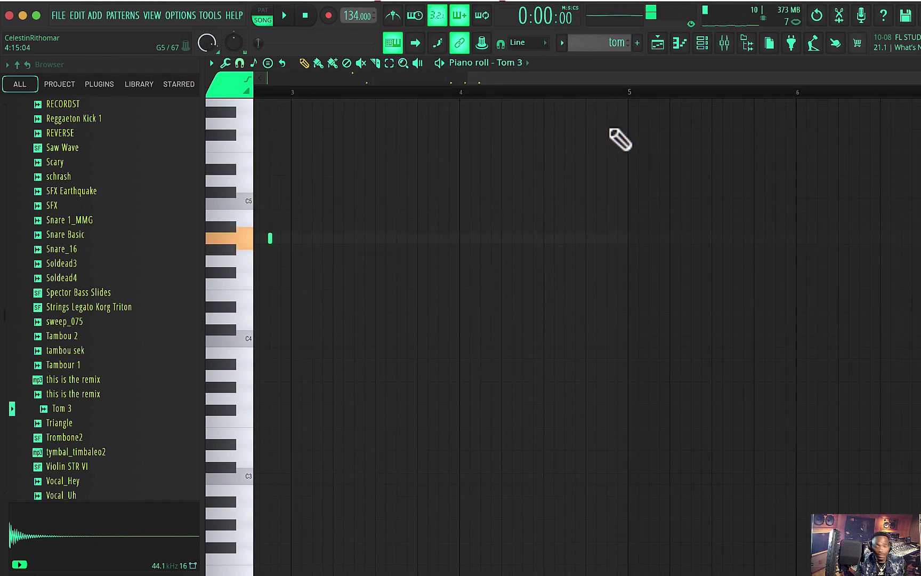
key(space)
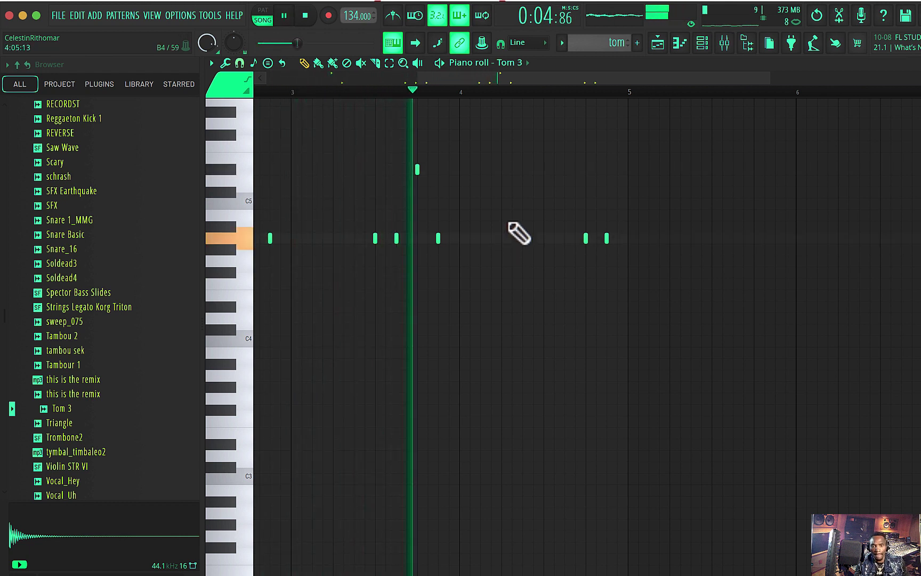
Try the two bar 4 notes on earlier steps, including 11 and 13, and delete both.
key(space)
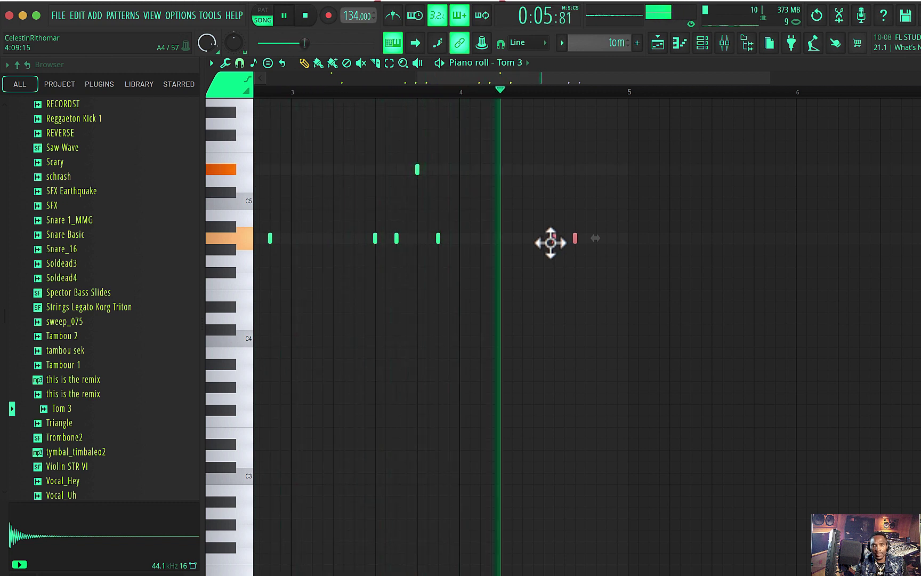
key(space)
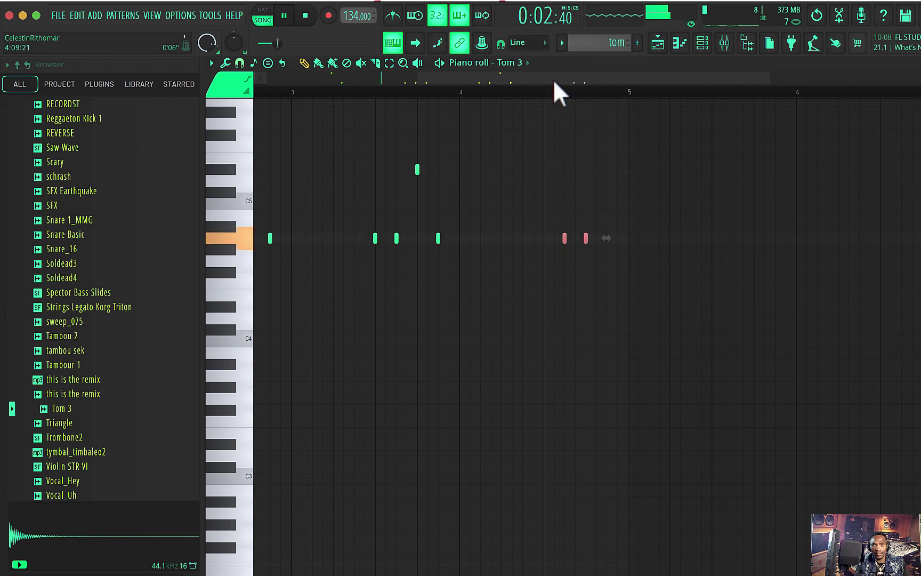
drag(553, 79, 487, 85)
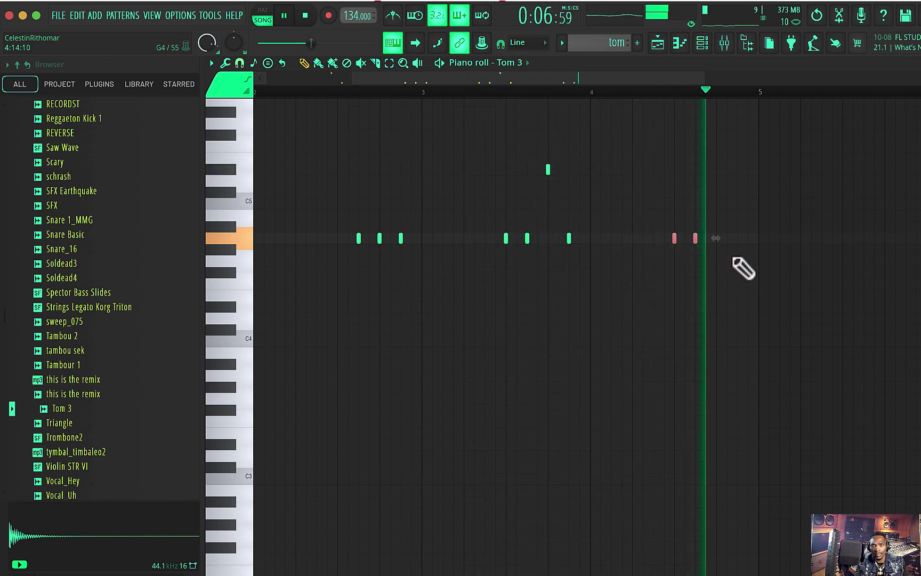
right_click(696, 241)
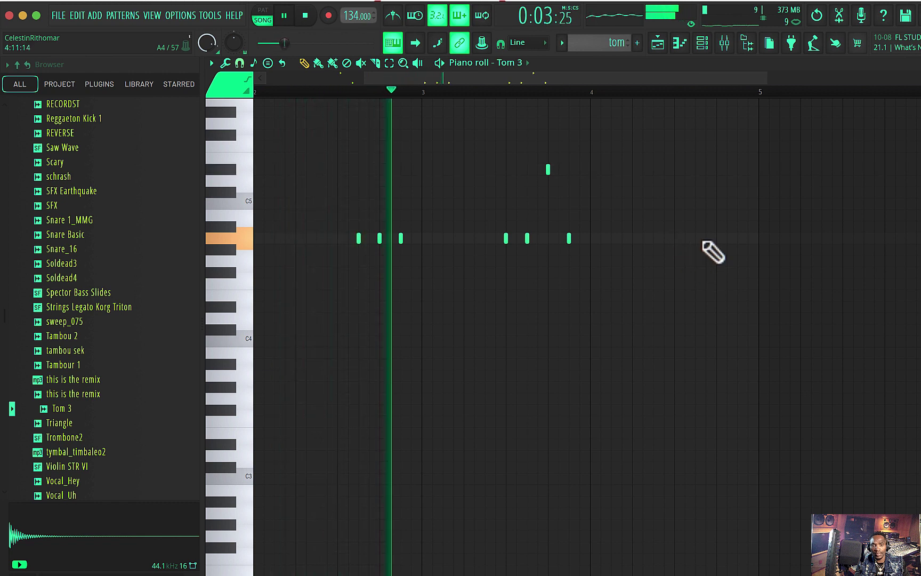
Delete the step 9 note in bar 3 and add A4 notes on steps 11, 13 and 15 of bar 4.
key(space)
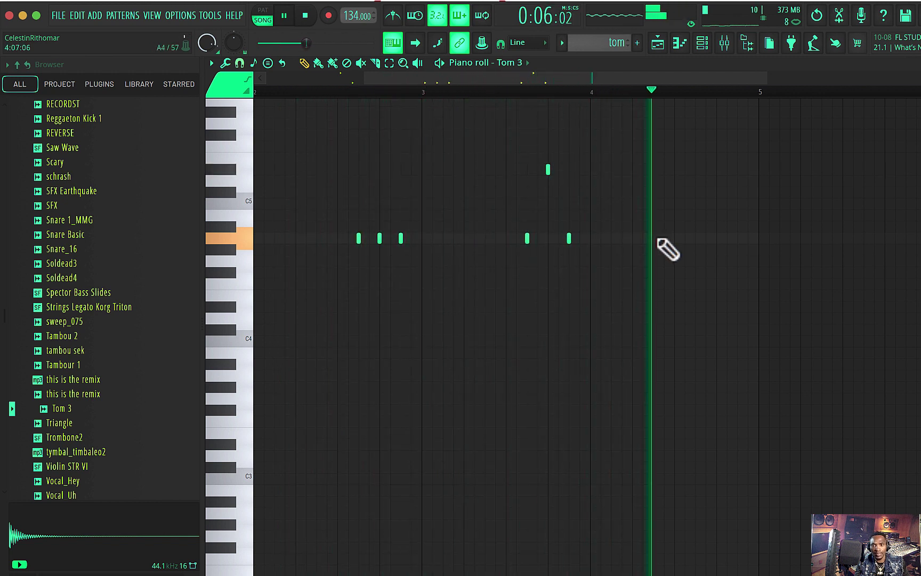
key(space)
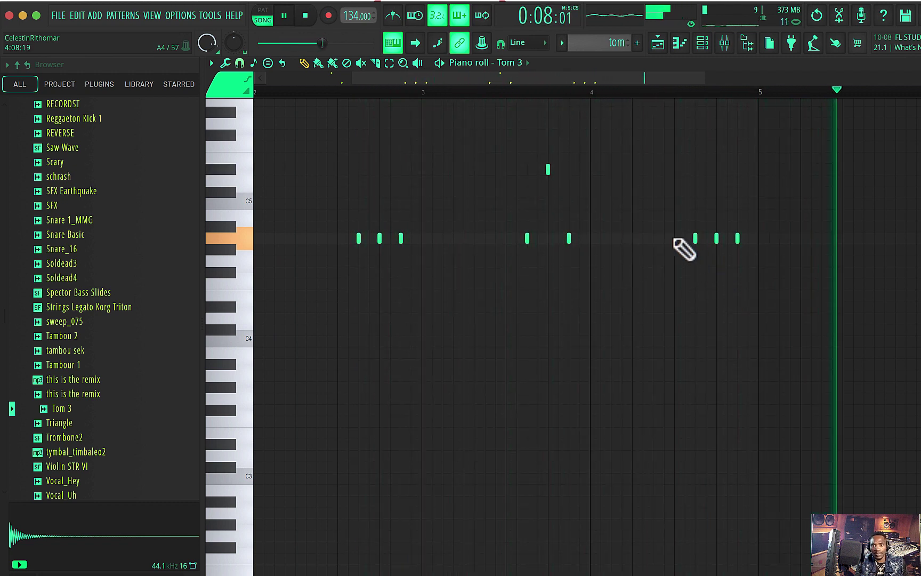
key(space)
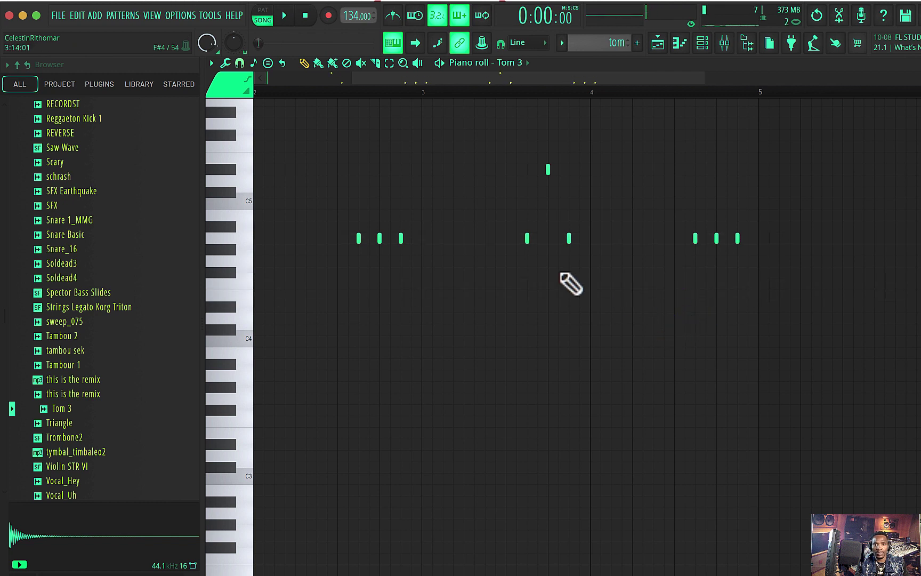
Play back the beat to listen to the four-bar tom part.
scroll(571, 283, up, 3)
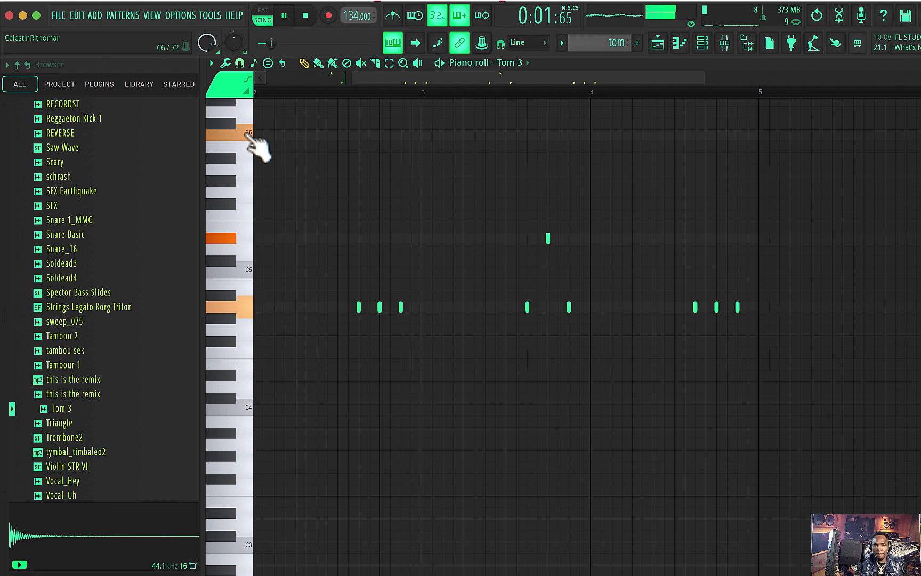
key(space)
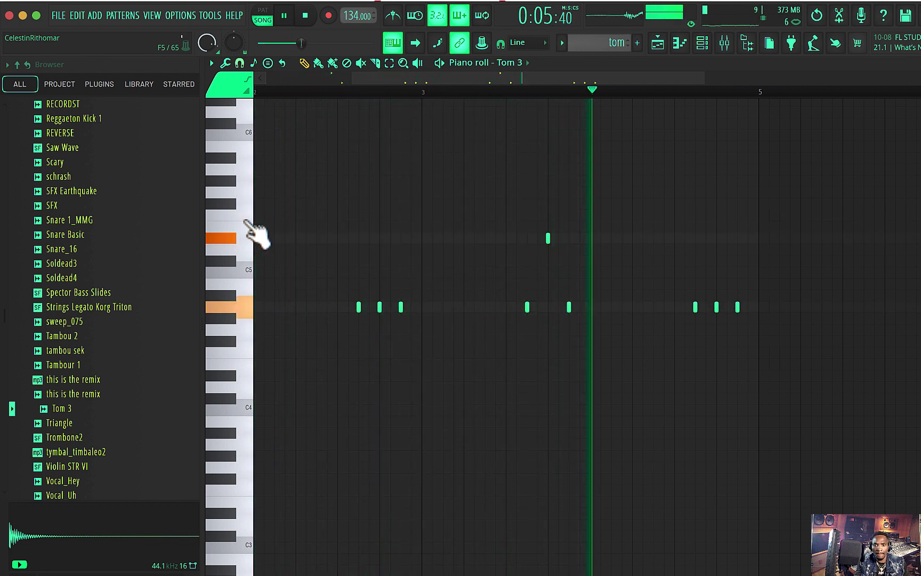
key(space)
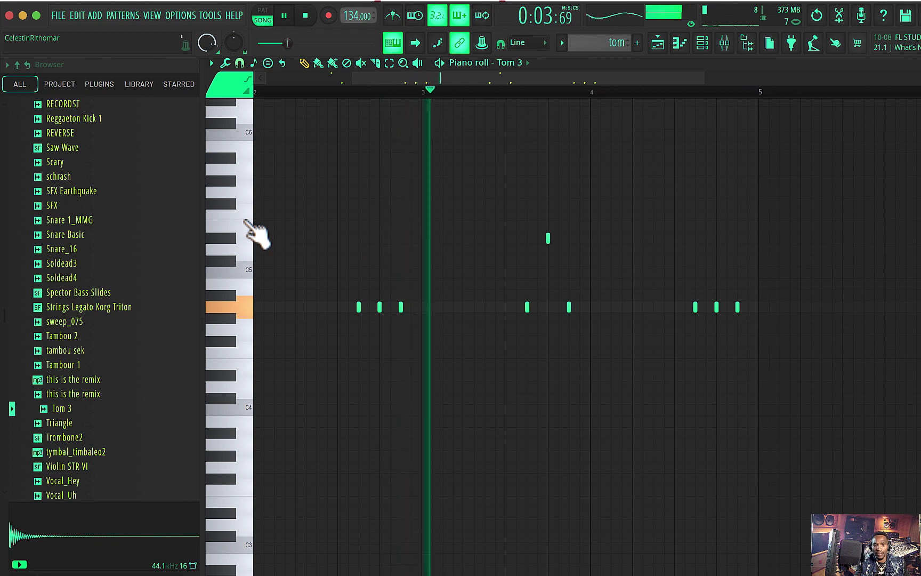
key(space)
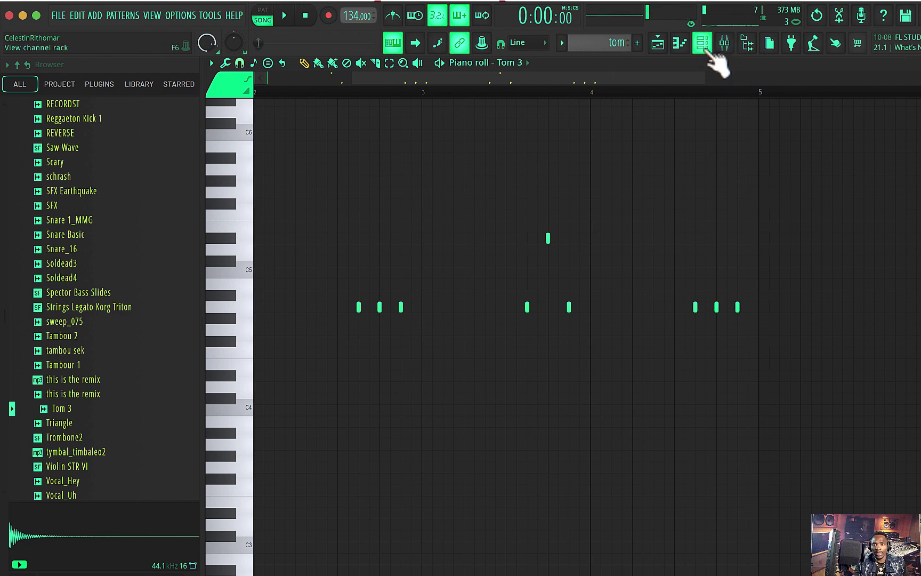
Show the channel rack and preview samples in the browser, including tambou sek and Tambour 1.
click(725, 45)
click(71, 438)
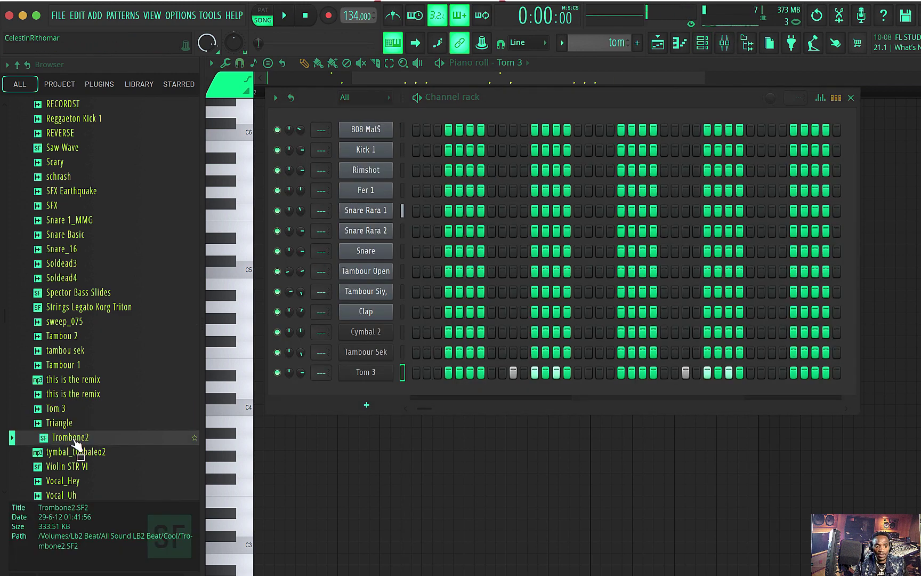
scroll(74, 441, down, 1)
click(75, 439)
click(73, 451)
click(88, 366)
click(83, 323)
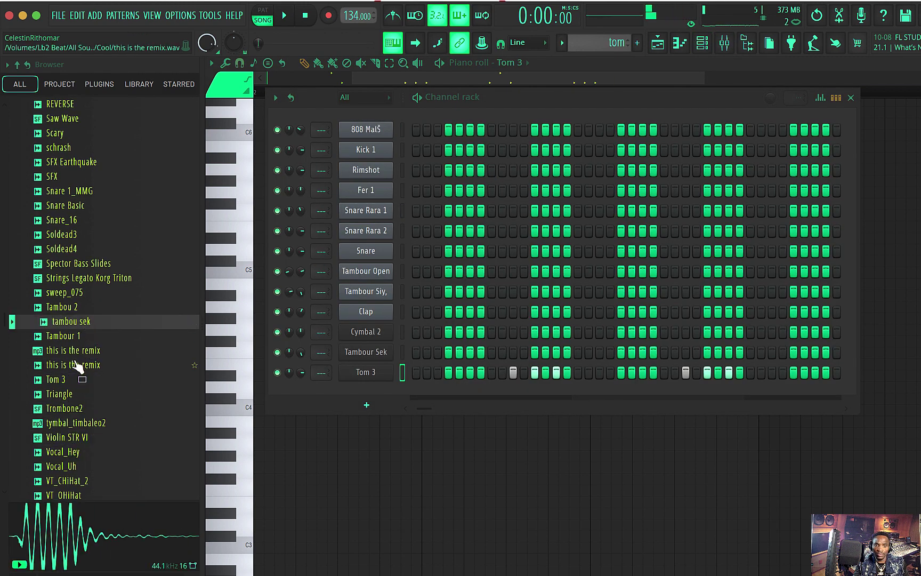
click(75, 364)
click(79, 335)
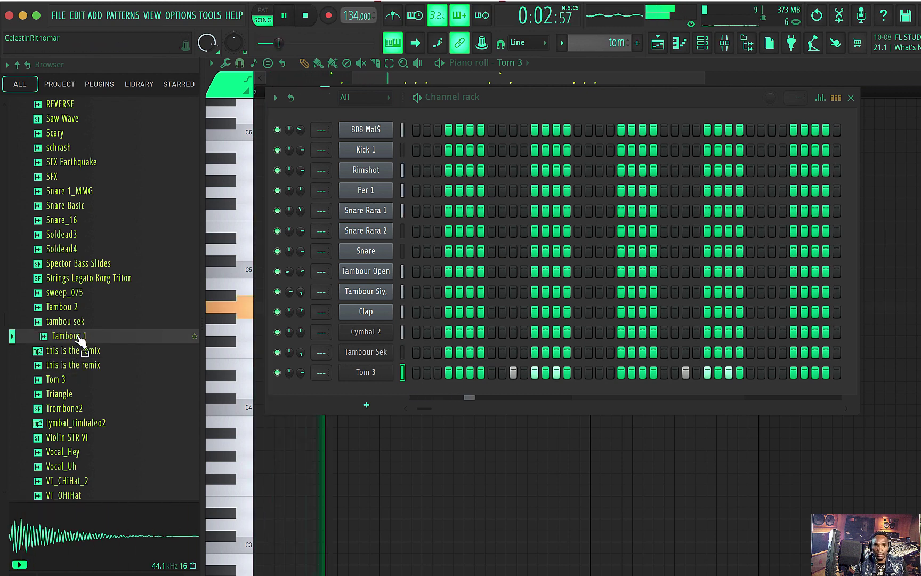
drag(272, 416, 351, 400)
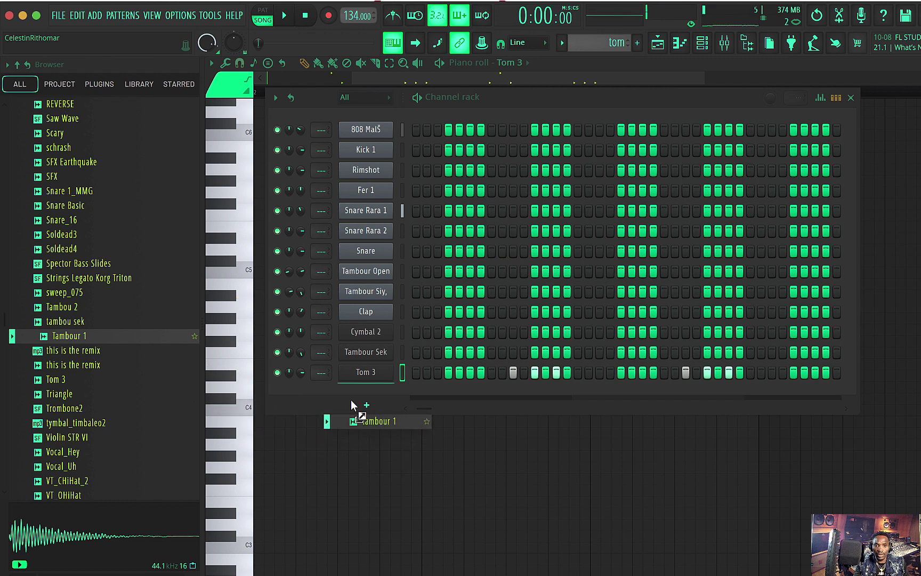
drag(351, 400, 354, 405)
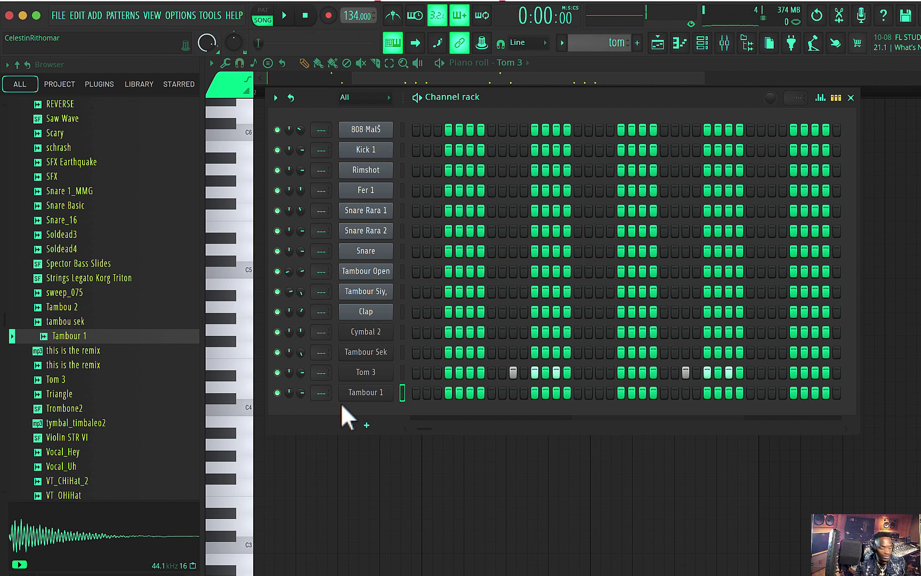
key(super+z)
Open the Tambour 1 sample in a new channel and close its sampler settings window.
right_click(90, 335)
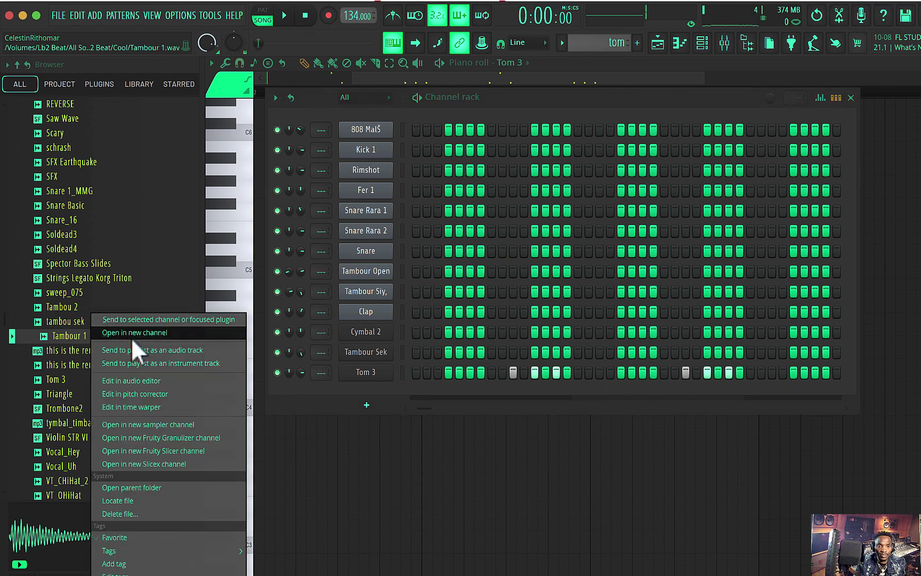
click(133, 336)
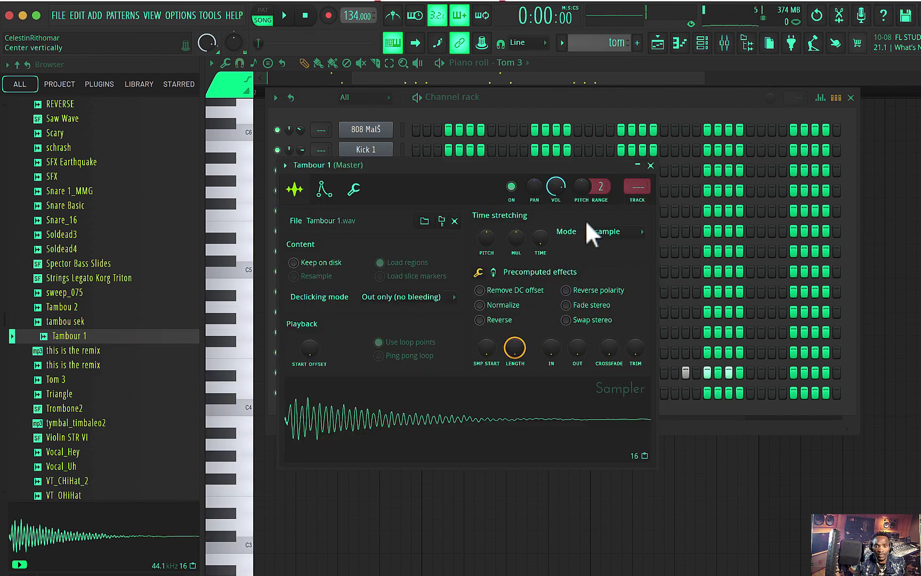
click(650, 165)
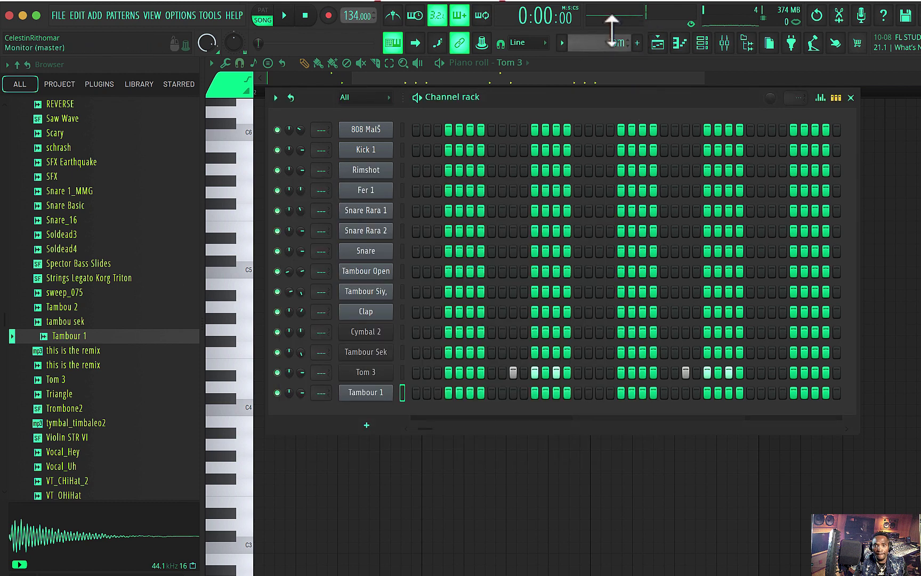
Create a new pattern and place its clip at bar 1 of Track 12 in the playlist.
click(637, 43)
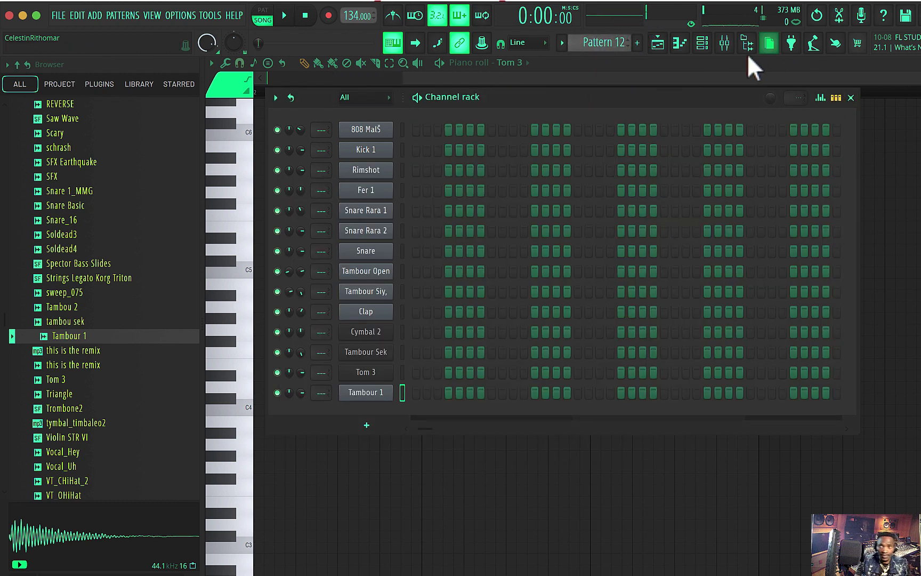
click(659, 44)
key(space)
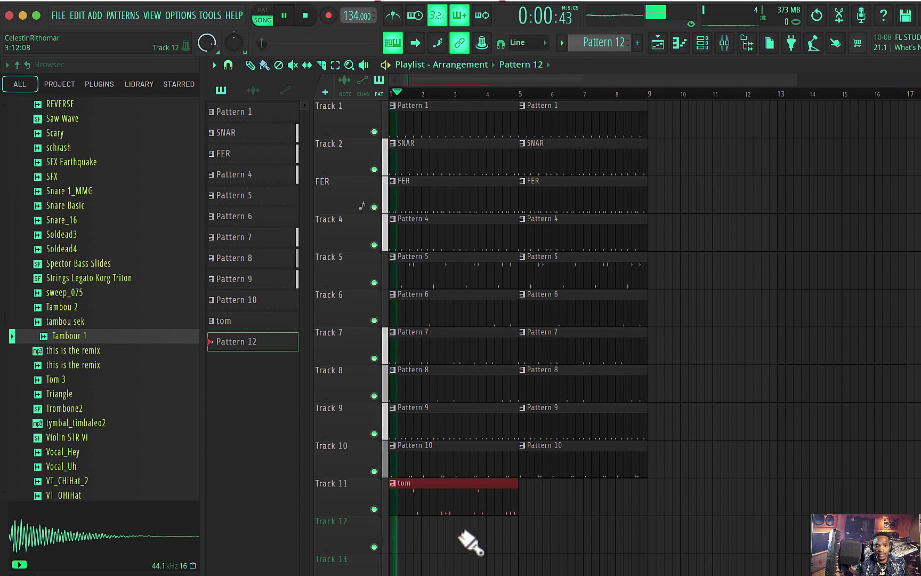
click(465, 534)
drag(465, 535, 399, 533)
Place a second tom clip at bar 5 of Track 11 to extend the tom part to eight bars.
click(406, 502)
click(528, 504)
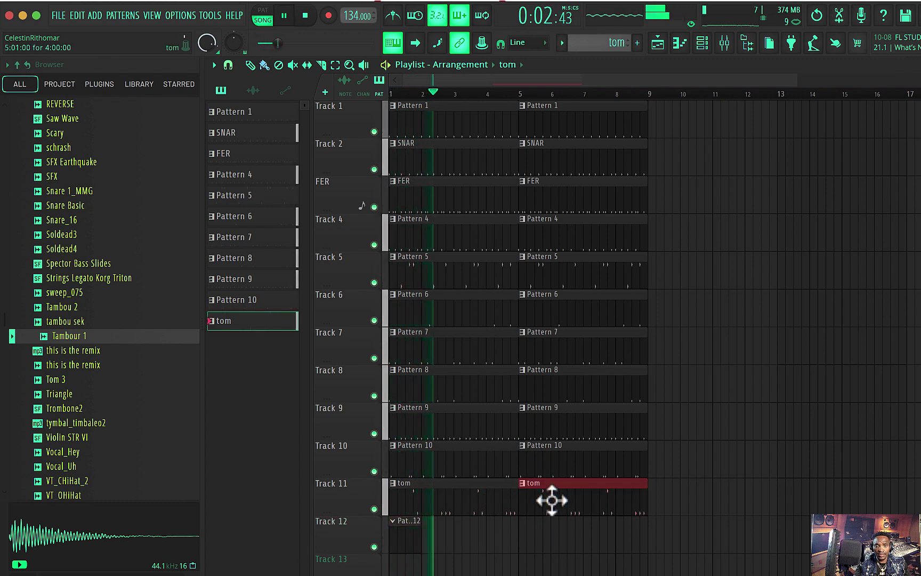
scroll(568, 457, down, 2)
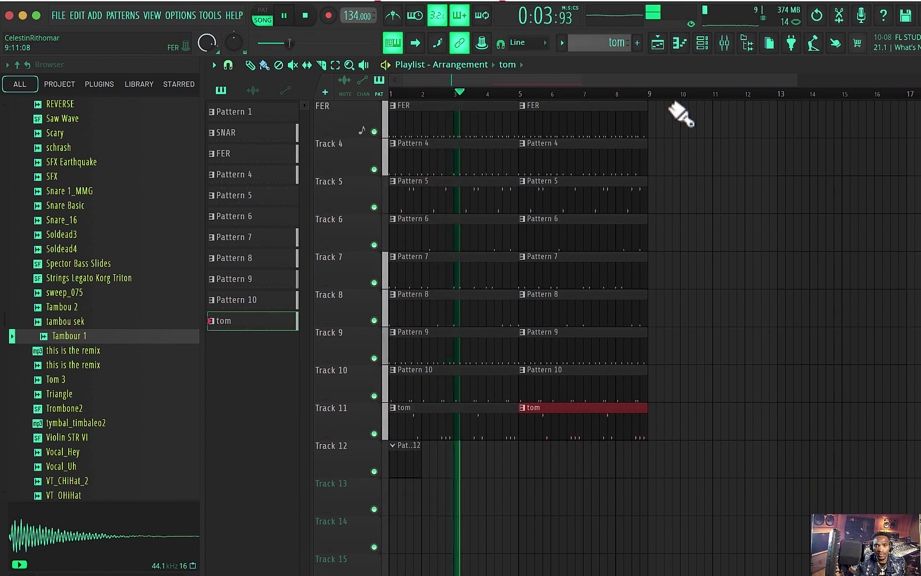
Open the Tambour 1 channel's piano roll and audition its C5 note.
click(703, 44)
key(space)
right_click(384, 392)
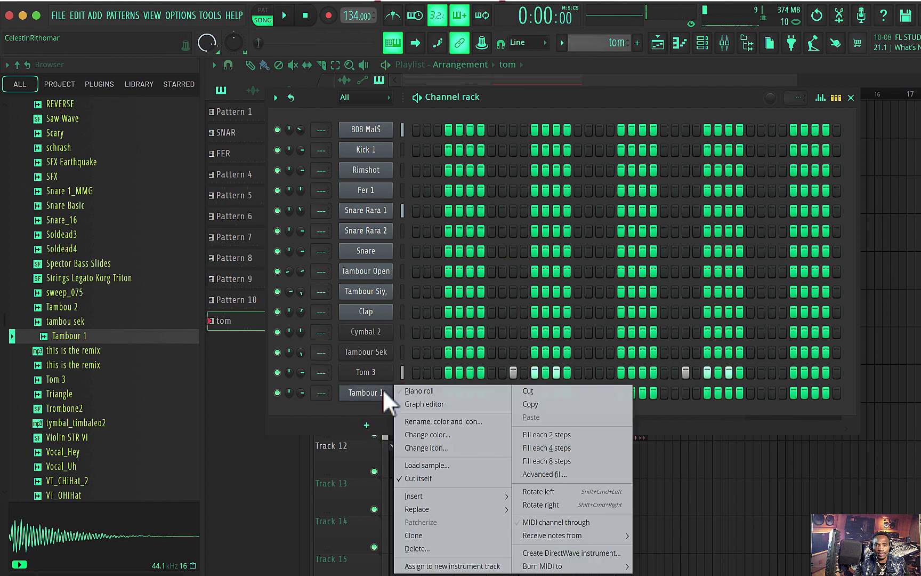
click(417, 392)
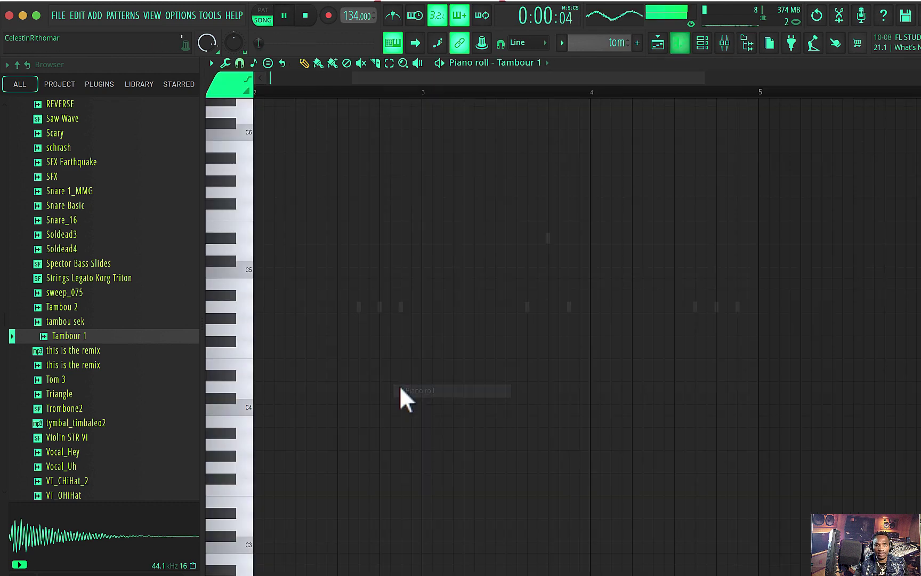
click(249, 271)
key(space)
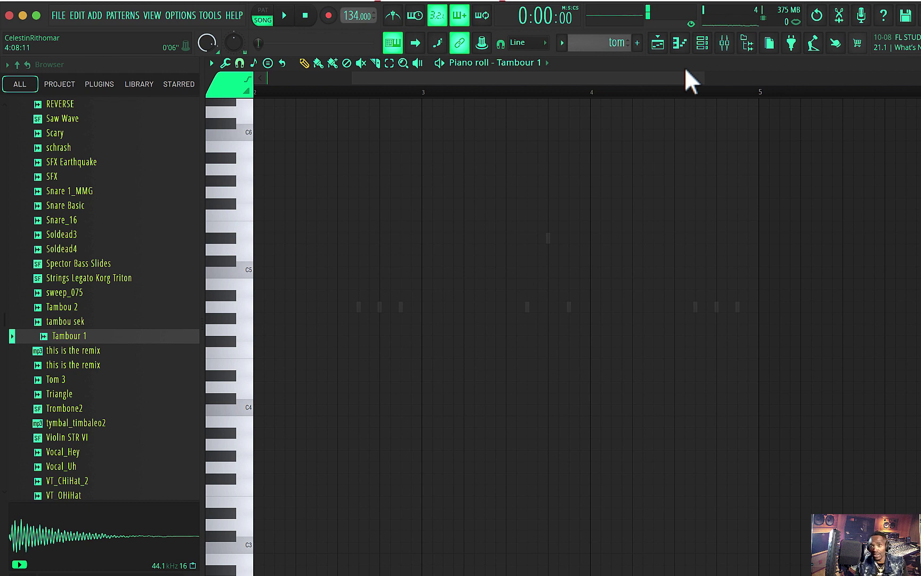
Preview VT_CHiHat_2, Vocal_Uh and Vocal_Hey in the browser, and open Vocal_Hey in a new channel.
click(703, 43)
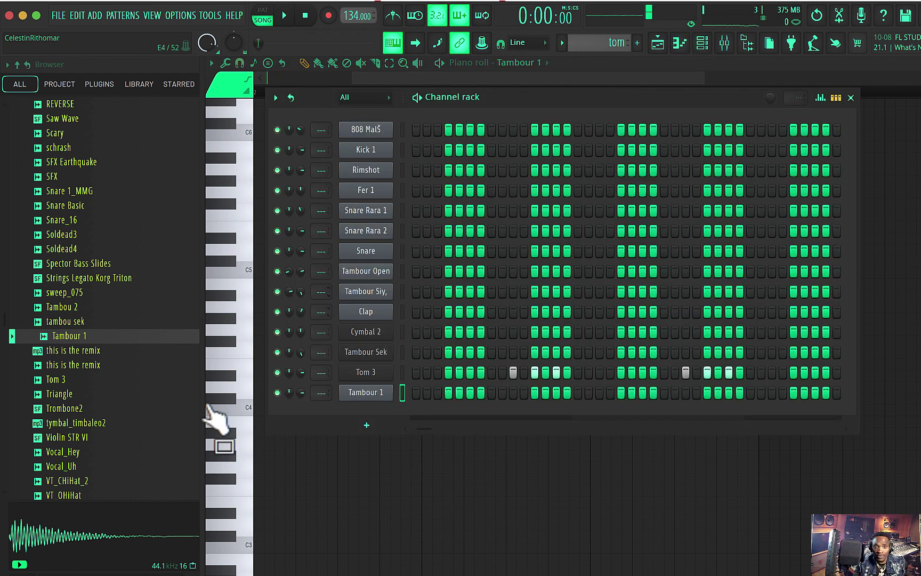
scroll(117, 395, down, 4)
click(75, 421)
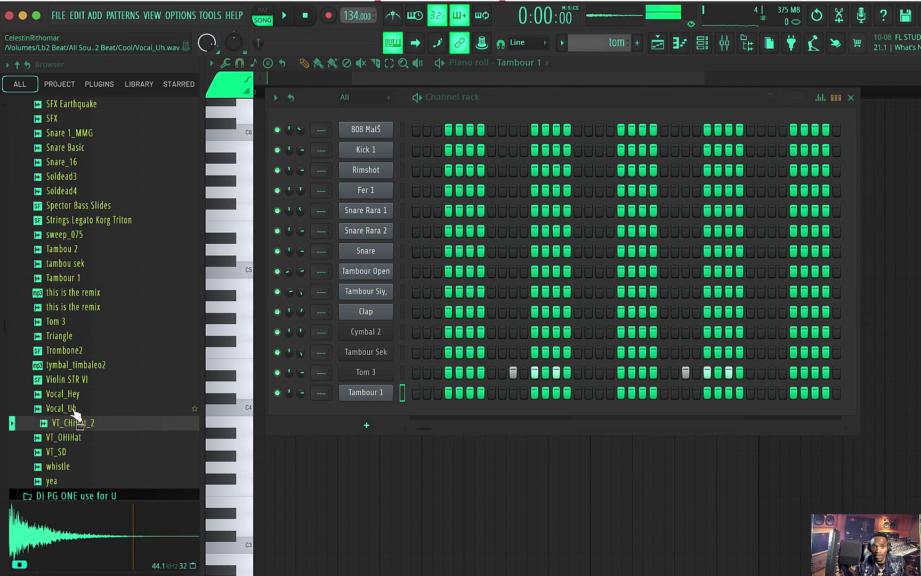
click(75, 410)
click(78, 395)
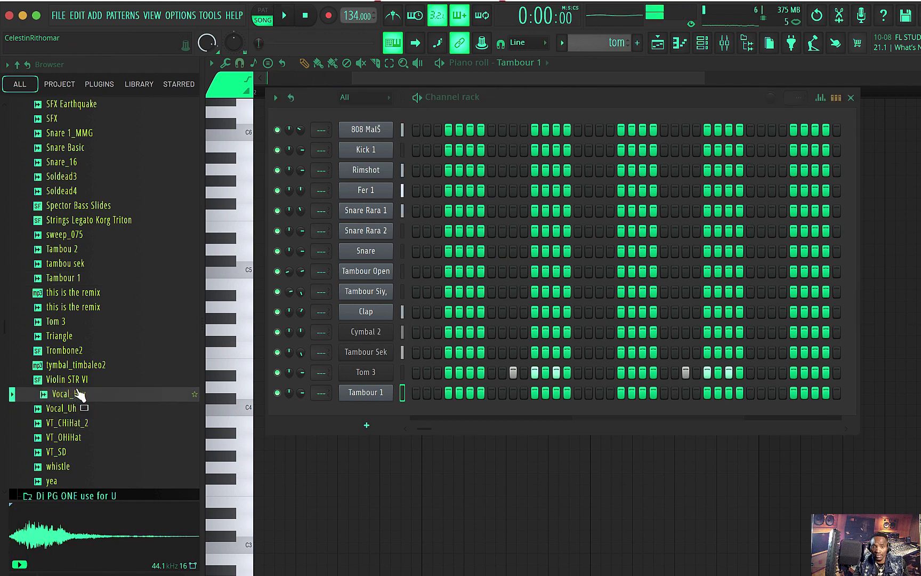
right_click(79, 394)
click(145, 333)
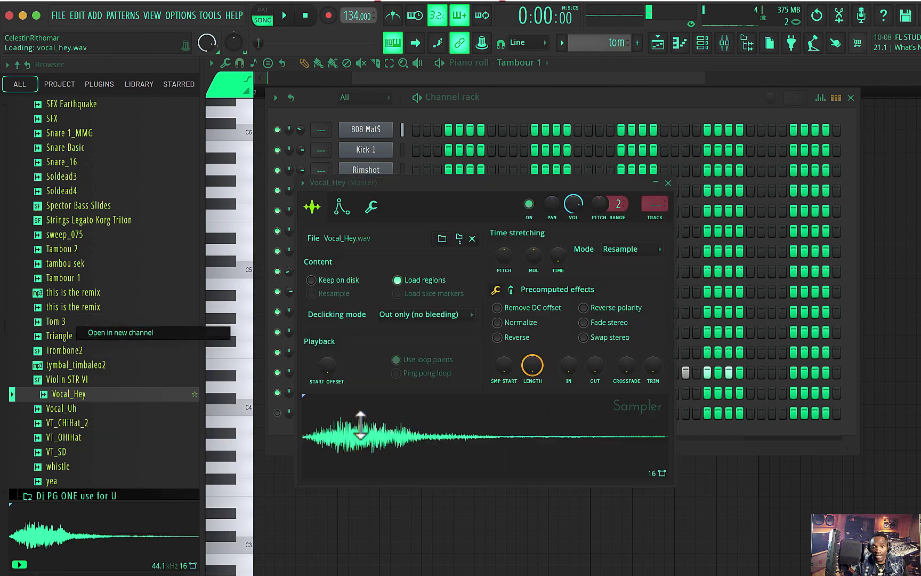
Switch to Pattern 12 and open its clip on Track 12 in the Vocal_Hey piano roll.
click(637, 43)
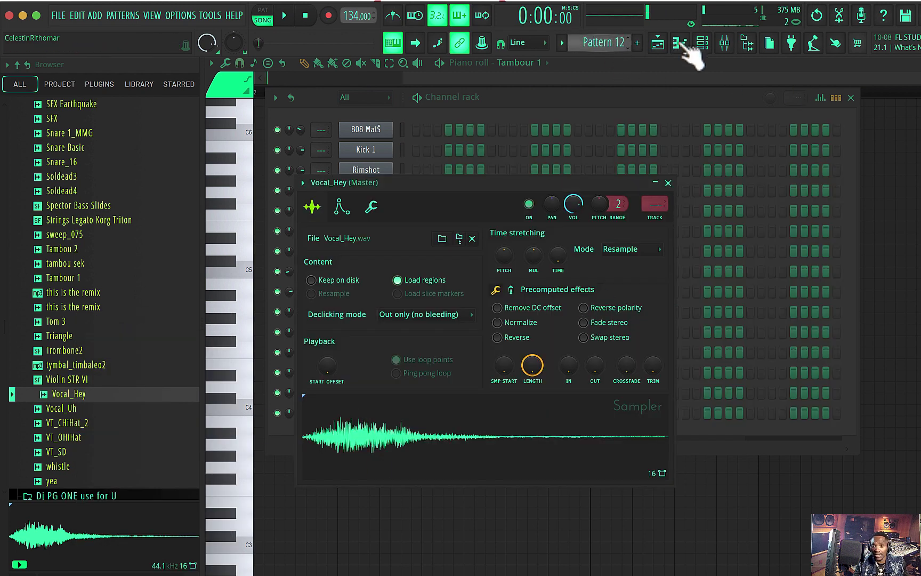
click(660, 44)
double_click(406, 469)
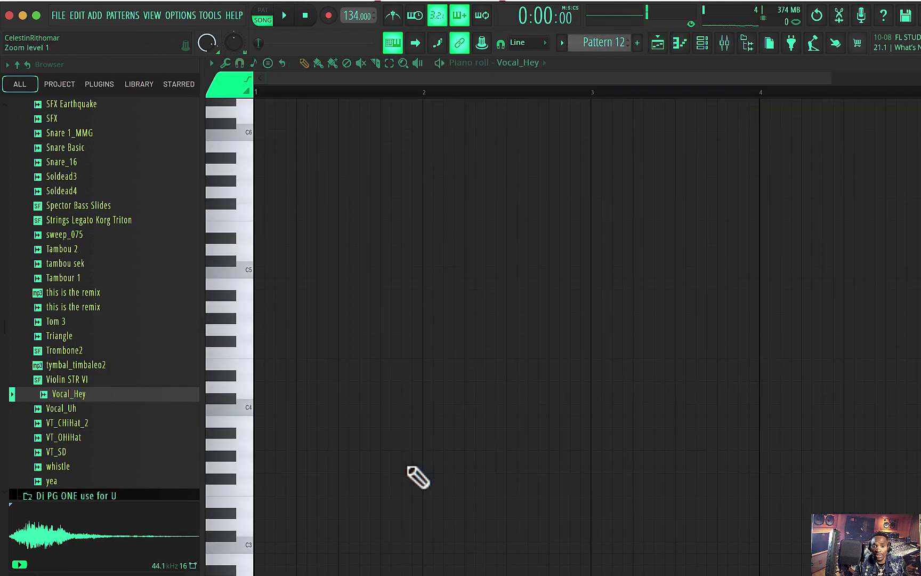
Place a Vocal_Hey note at C5 within the first beat of bar 1 and check its timing during playback.
key(space)
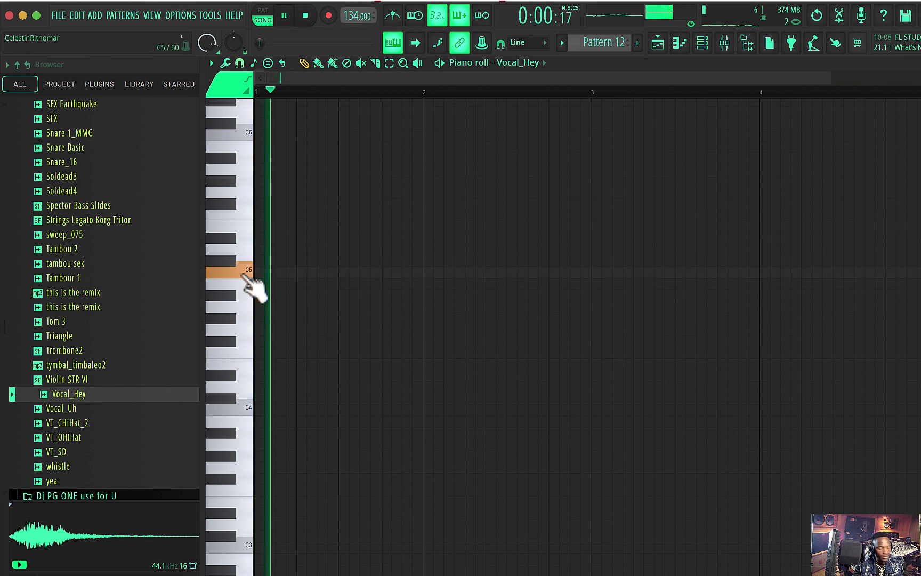
key(space)
key(space)
key(space)
click(291, 275)
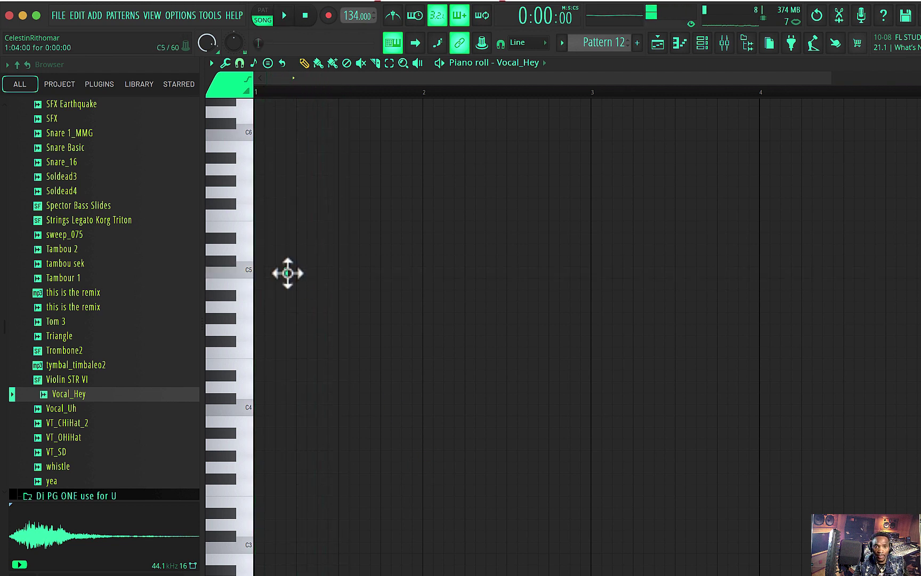
key(space)
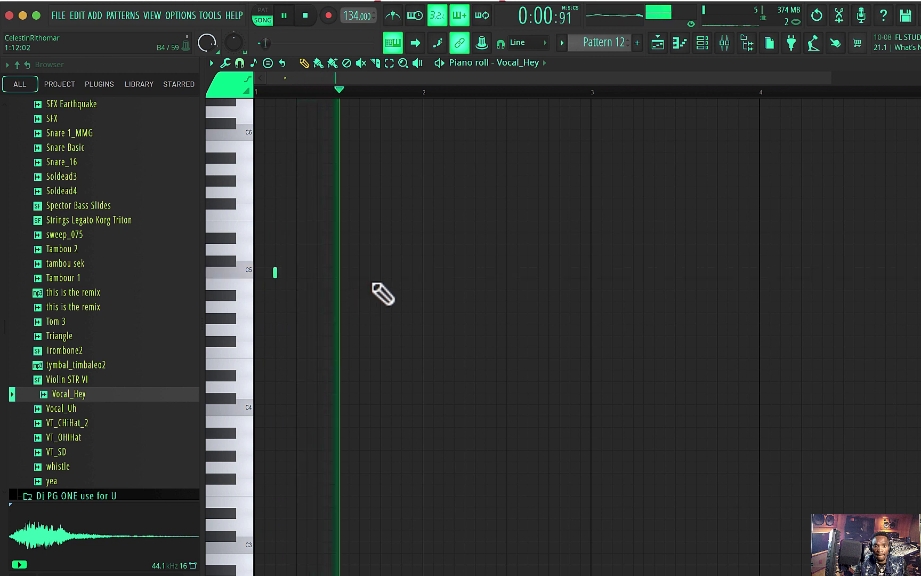
key(space)
key(space)
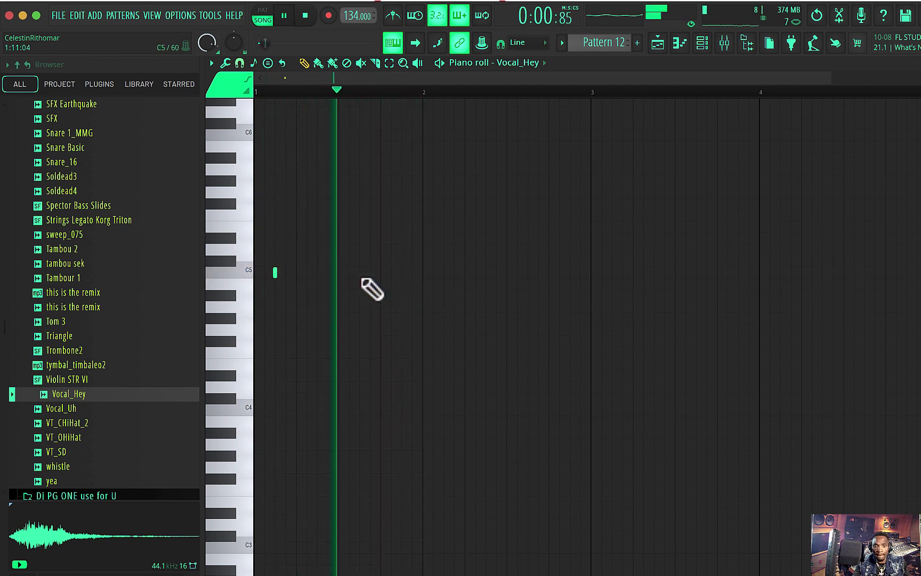
click(352, 276)
key(space)
right_click(350, 274)
key(space)
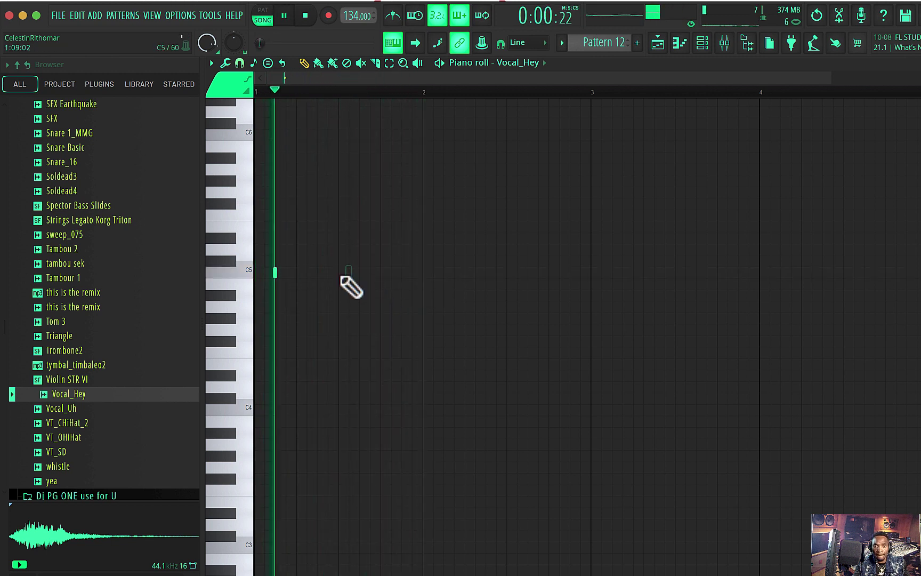
Add five C5 notes at half-bar intervals through bar 3 and duplicate all six notes into bars 4 to 6.
click(361, 276)
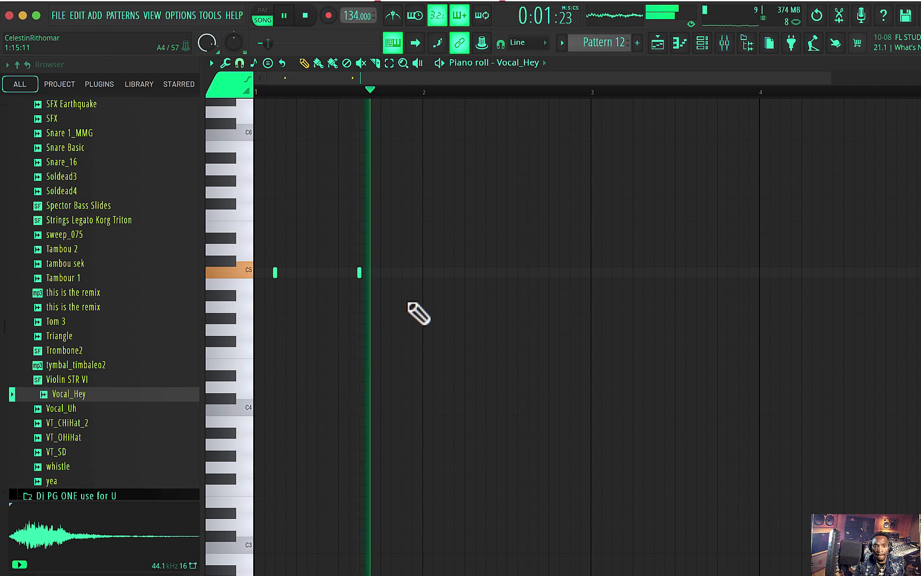
click(444, 273)
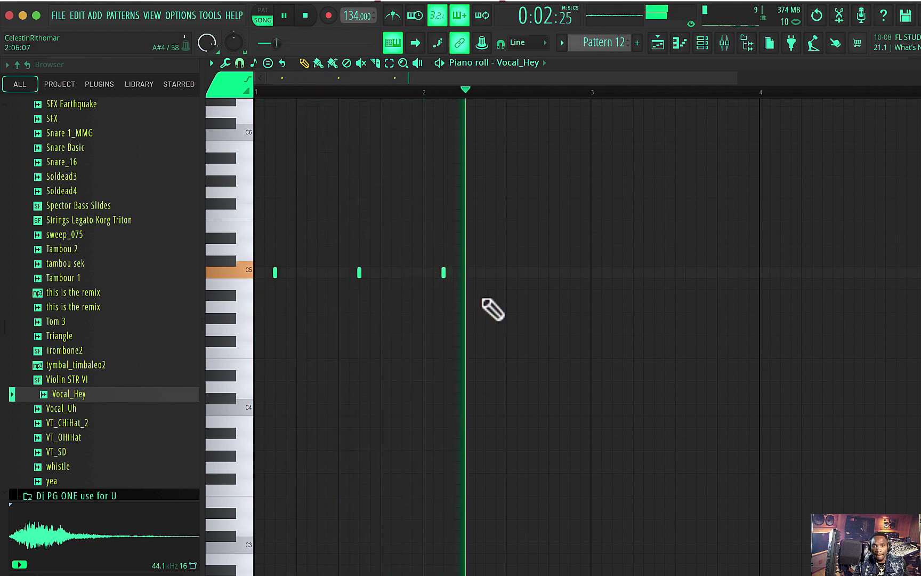
click(529, 273)
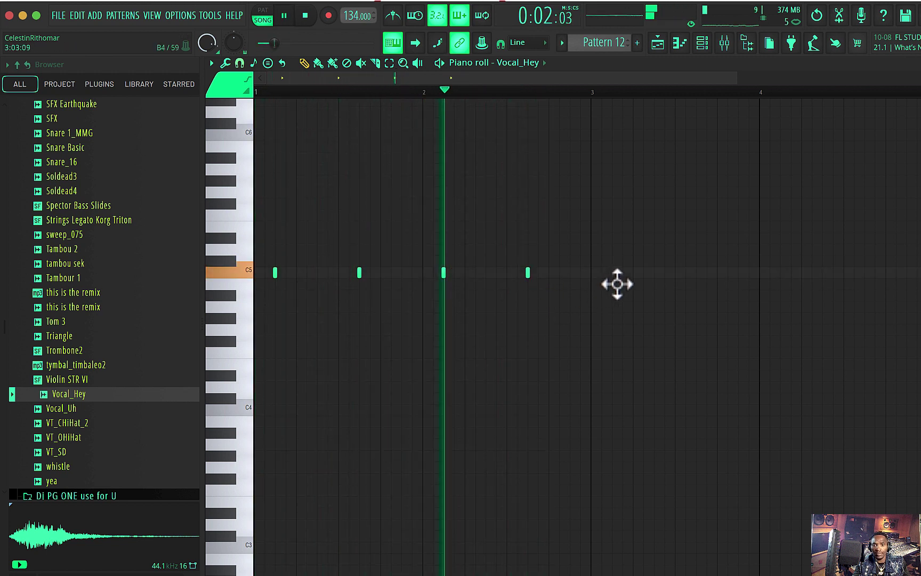
click(613, 273)
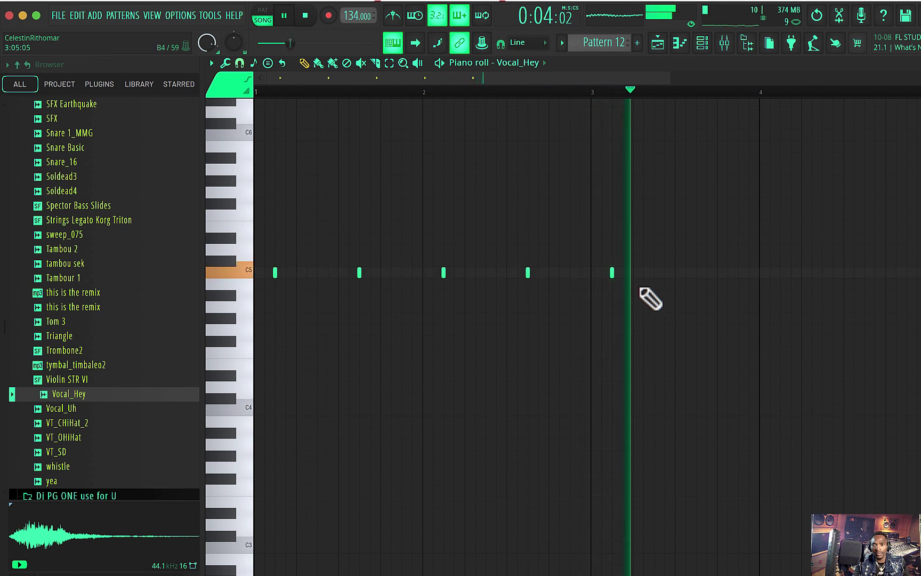
click(697, 274)
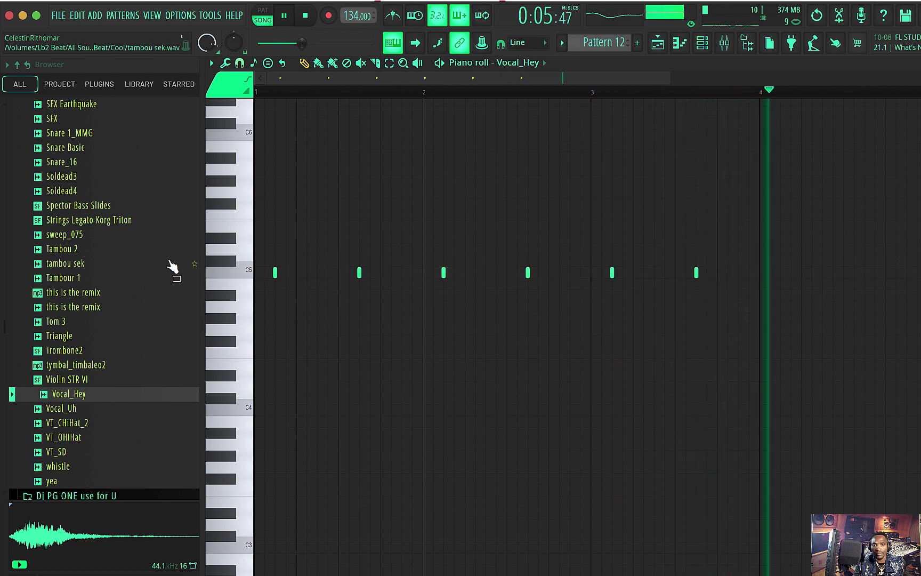
key(ctrl+a)
drag(274, 273, 750, 304)
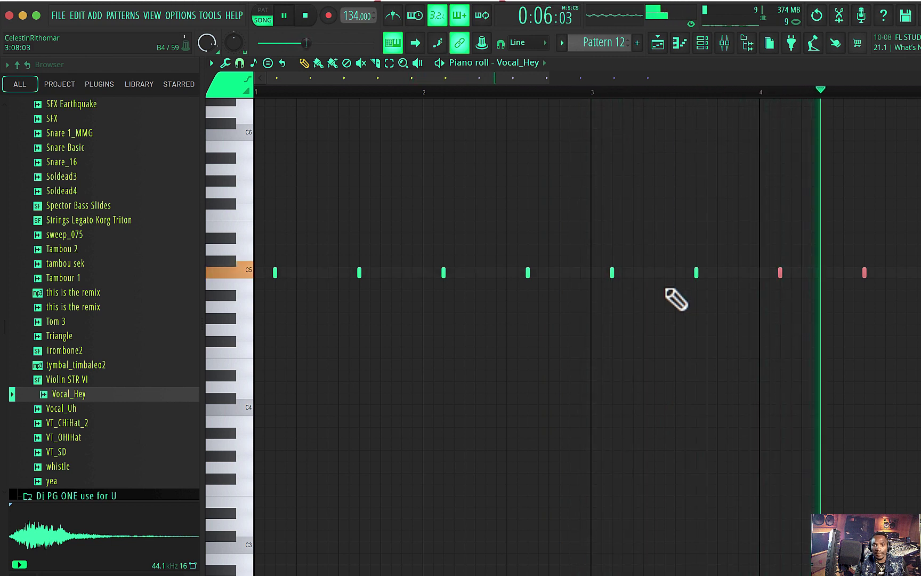
Lower the Vocal_Hey channel's volume in the channel rack and return to its piano roll.
click(725, 44)
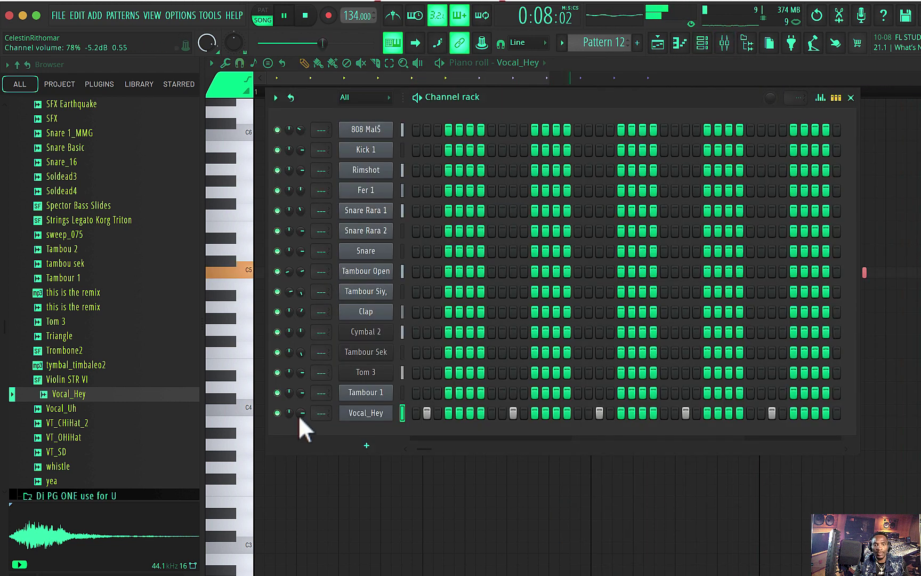
click(347, 473)
key(space)
Play the beat from the start several times to check how the Vocal_Hey notes sound.
key(space)
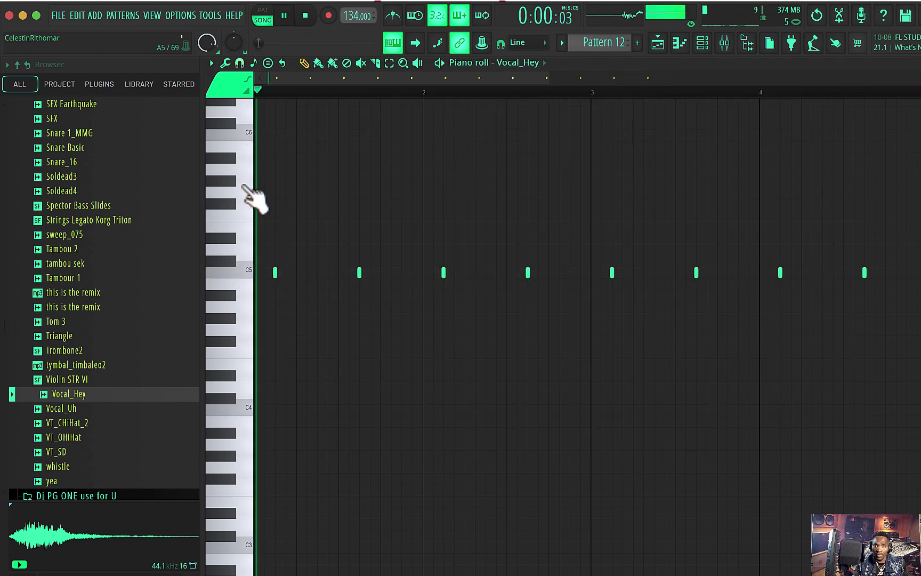
key(space)
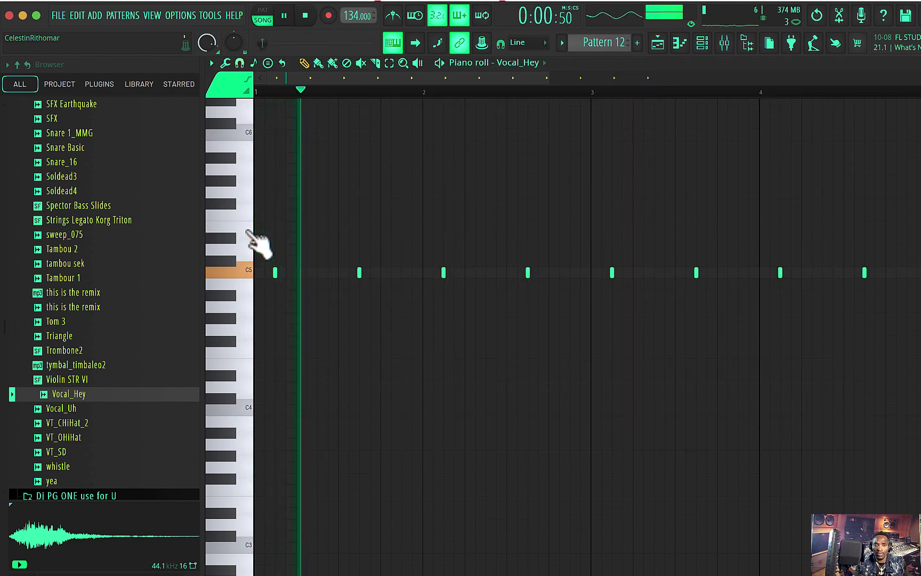
key(space)
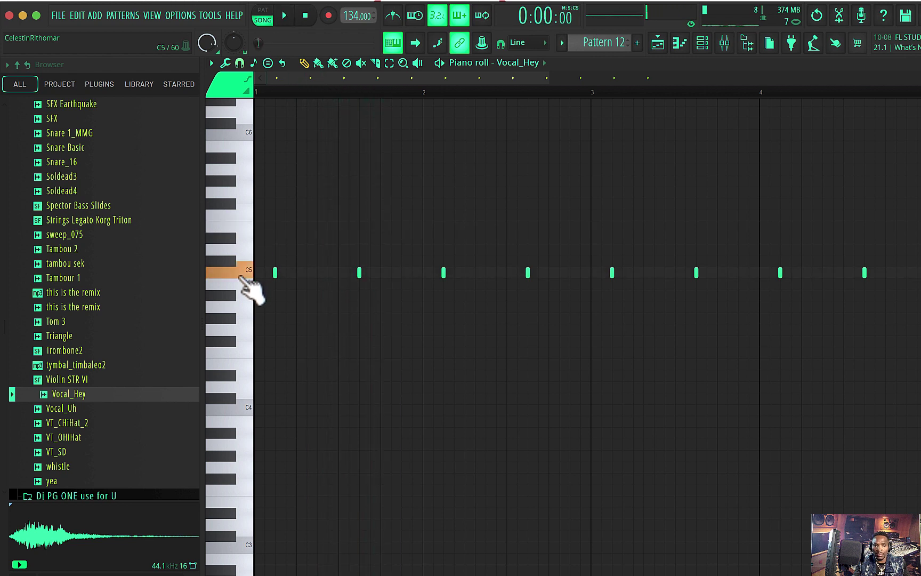
key(space)
key(space)
key(space)
key(space)
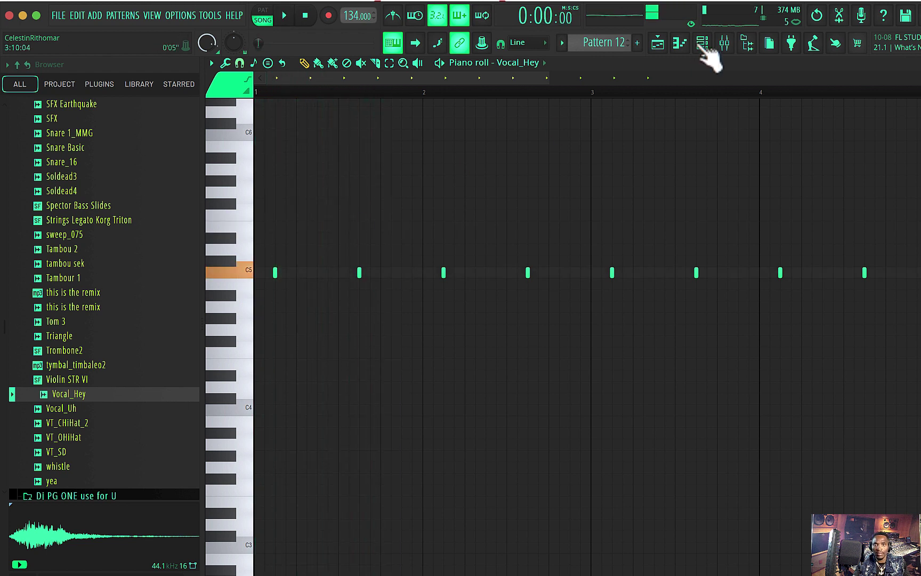
Enable the Vocal_Hey volume envelope with its attack at zero, and play the beat with the change.
click(703, 45)
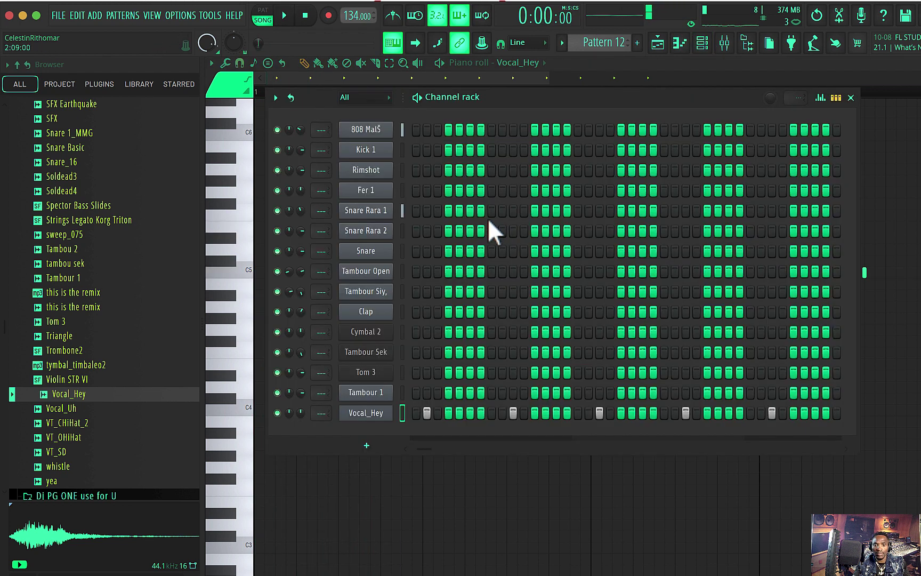
click(368, 414)
click(342, 206)
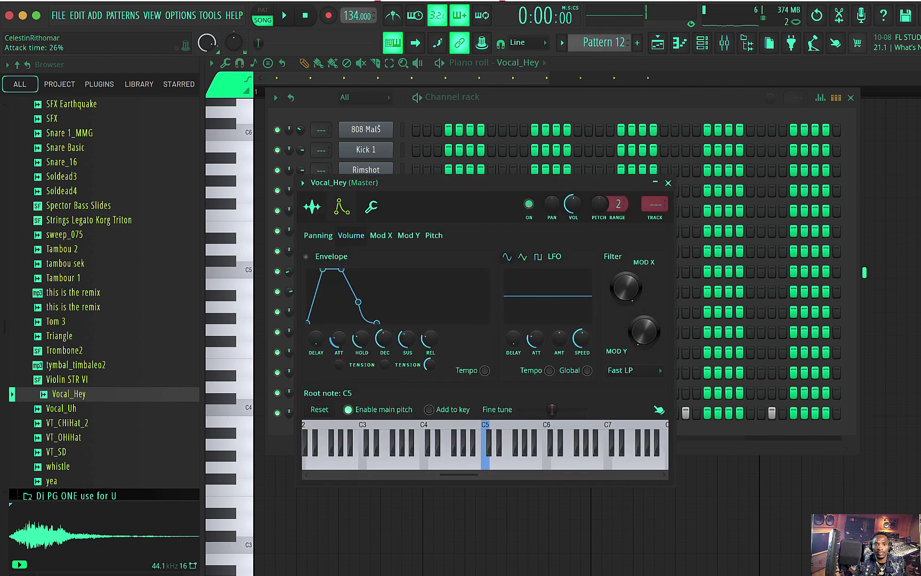
key(space)
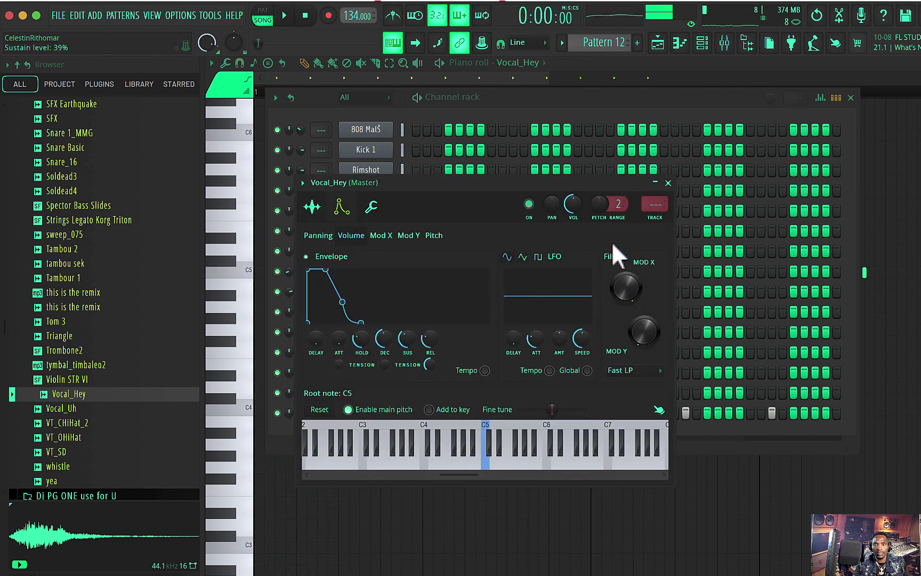
click(669, 182)
key(space)
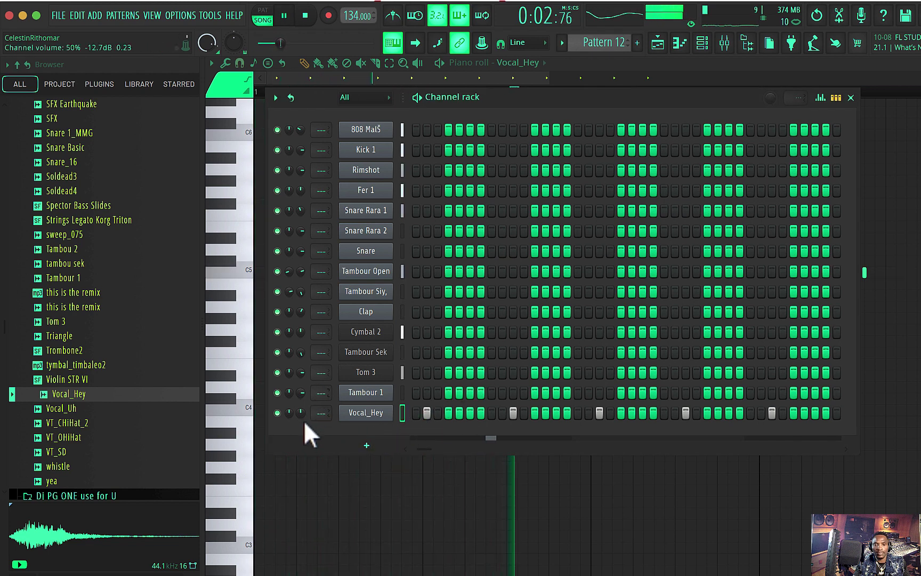
Preview the VT_SD sample, open it in a new channel and close its sampler settings window.
click(80, 453)
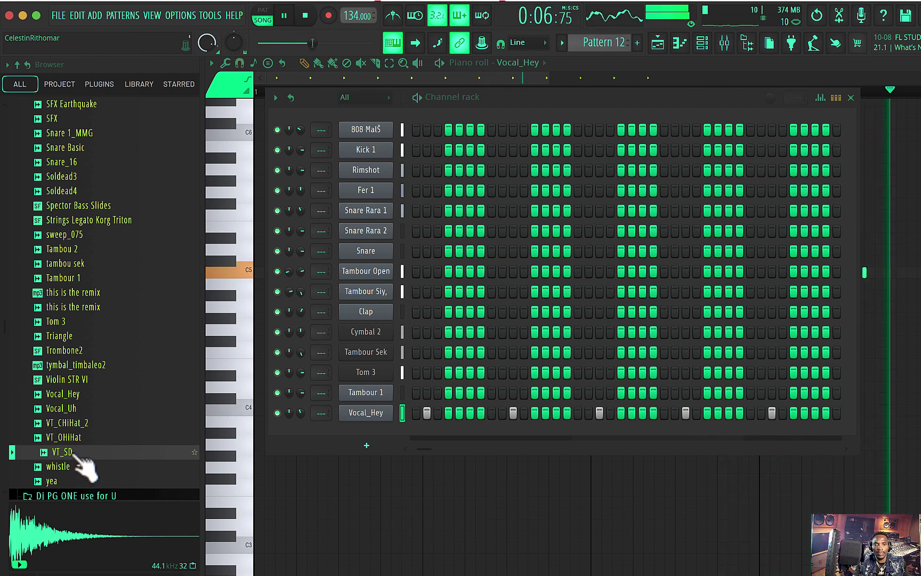
key(space)
right_click(70, 451)
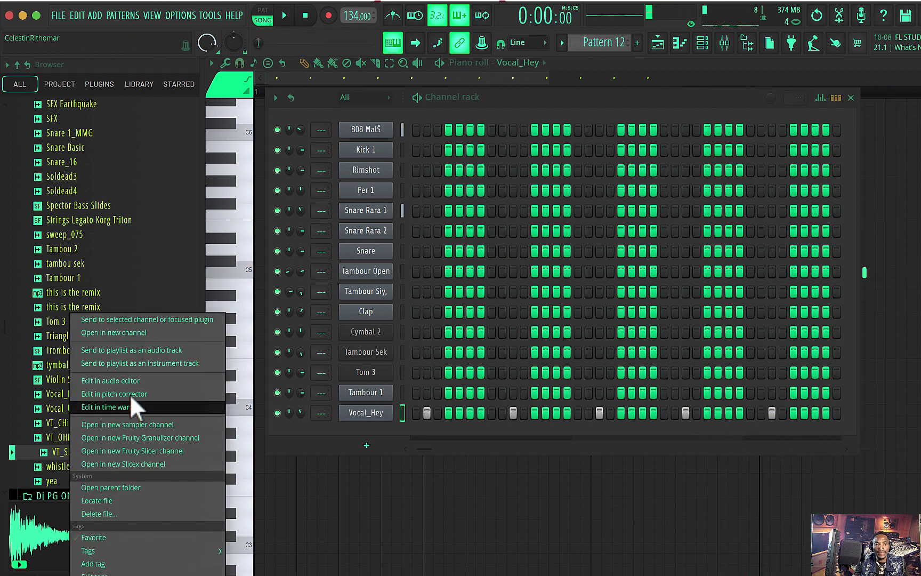
click(129, 330)
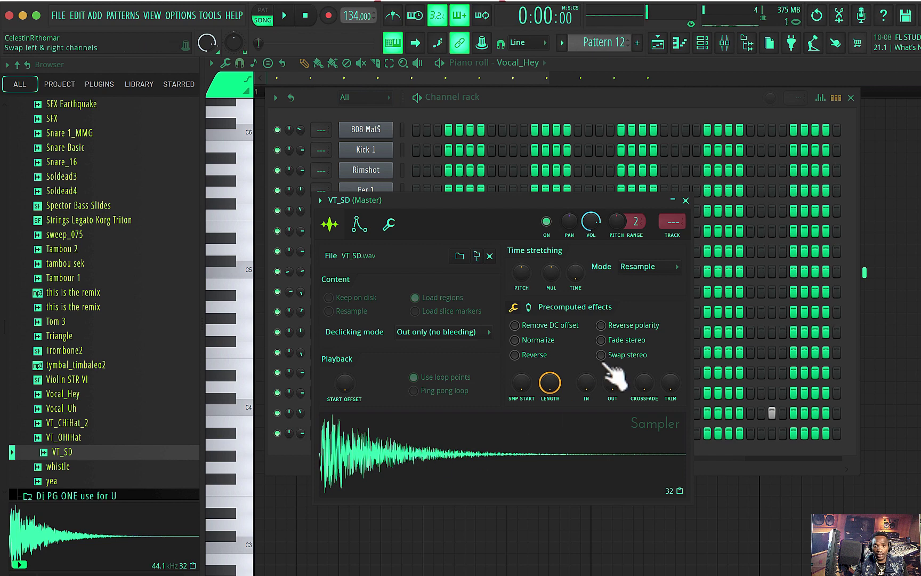
click(687, 201)
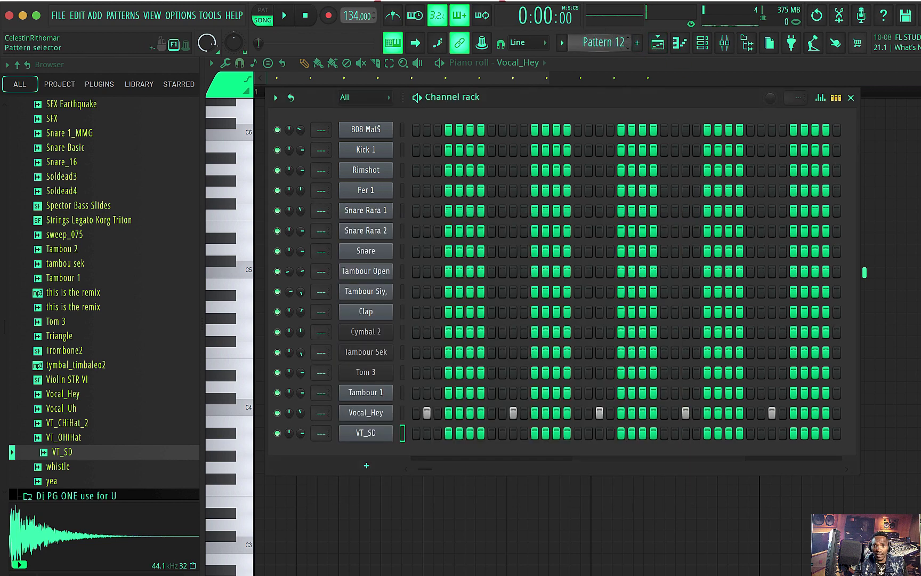
Create Pattern 13 and place its clip at bar 1 of Track 13 in the playlist.
click(637, 42)
click(661, 43)
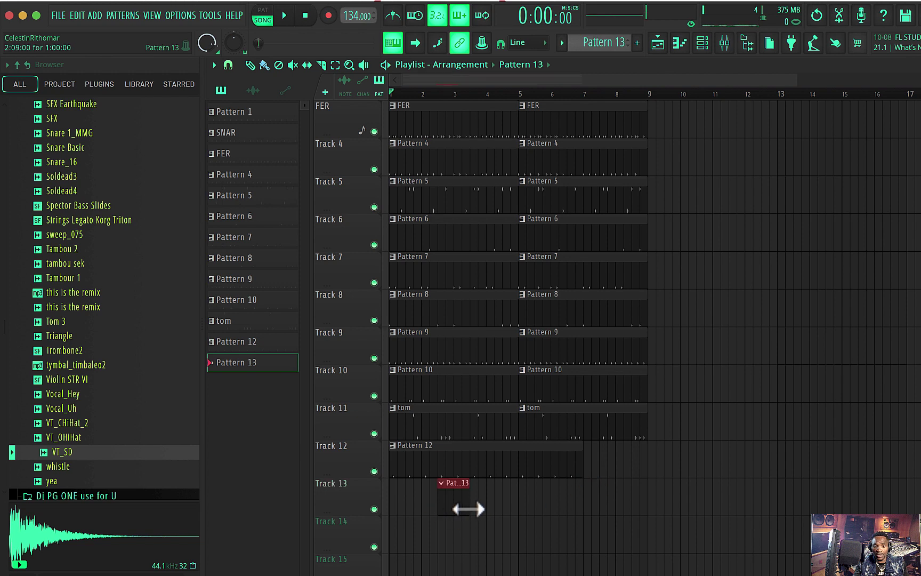
drag(446, 508, 396, 504)
Trim the Pattern 12 clip on Track 12 to four bars and place a second one at bar 5.
mouse_move(579, 471)
mouse_down()
mouse_move(642, 470)
mouse_move(532, 477)
mouse_move(535, 463)
mouse_move(564, 465)
mouse_up()
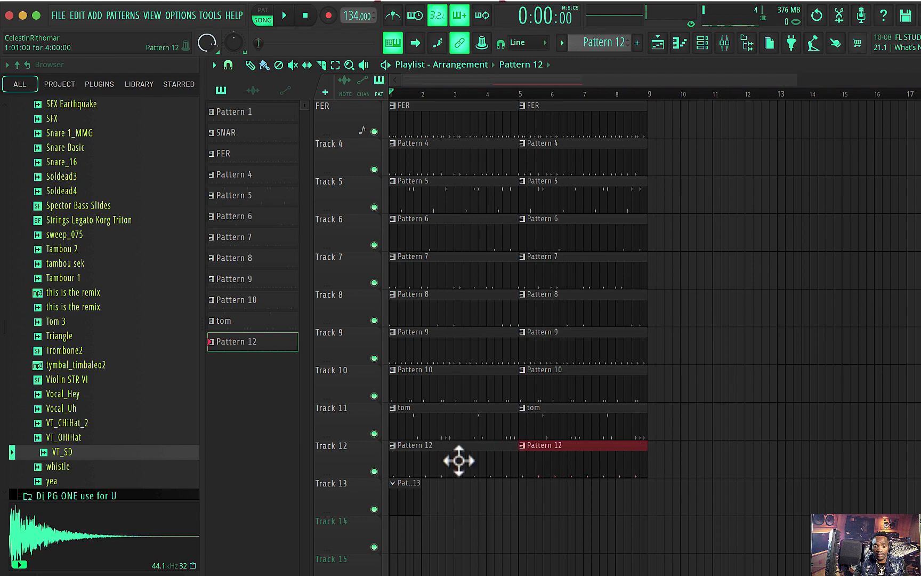
Open Pattern 13 in the piano roll and enter VT_SD notes at C5 on steps 1 and 4 of bar 1.
double_click(406, 502)
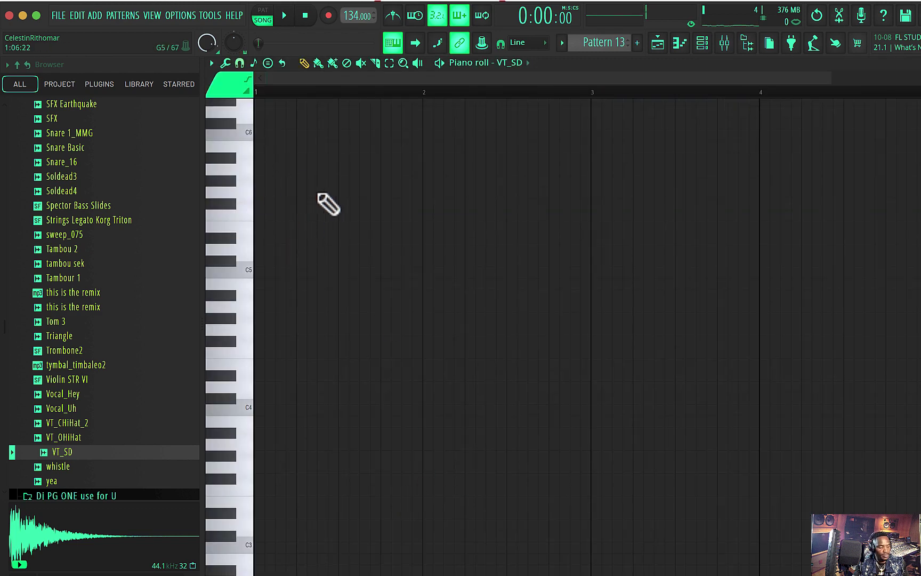
click(232, 275)
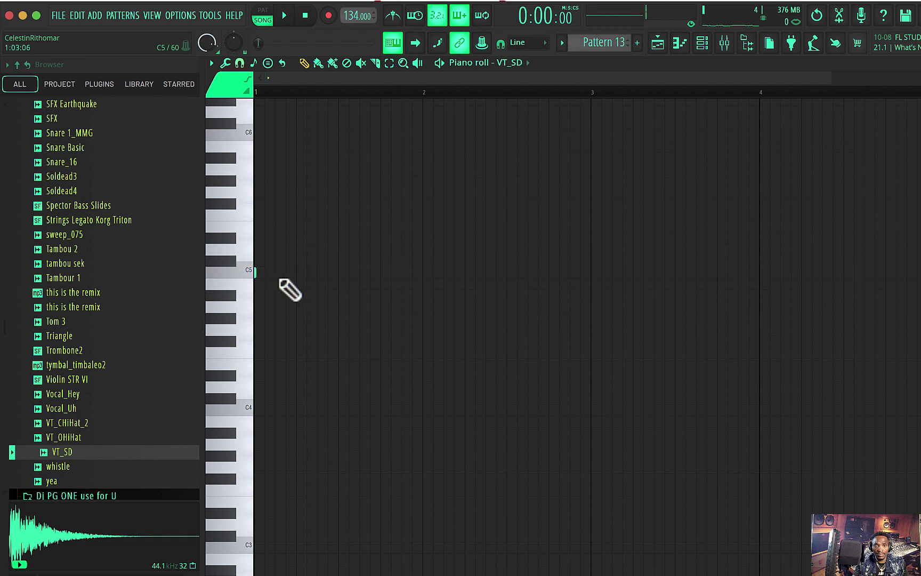
click(299, 275)
key(space)
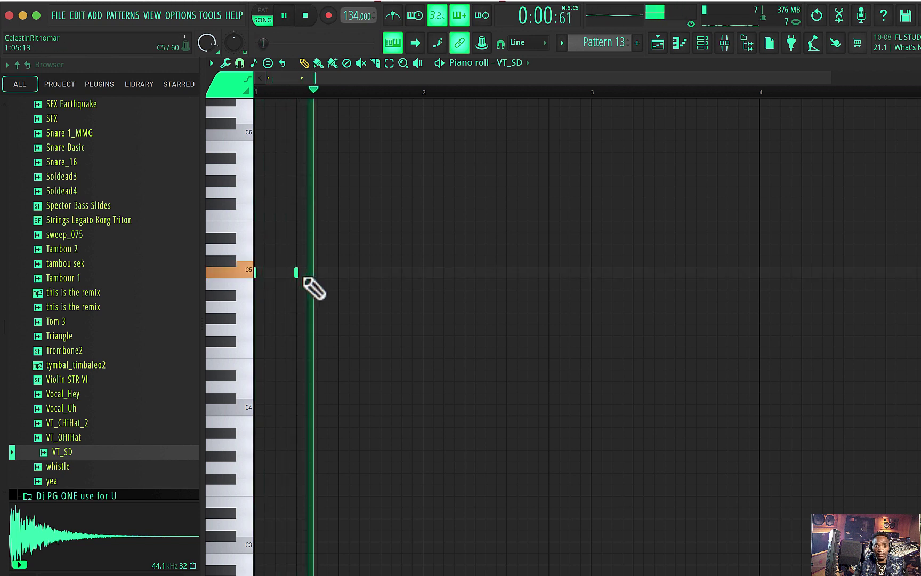
key(space)
right_click(297, 274)
click(280, 274)
key(space)
key(space)
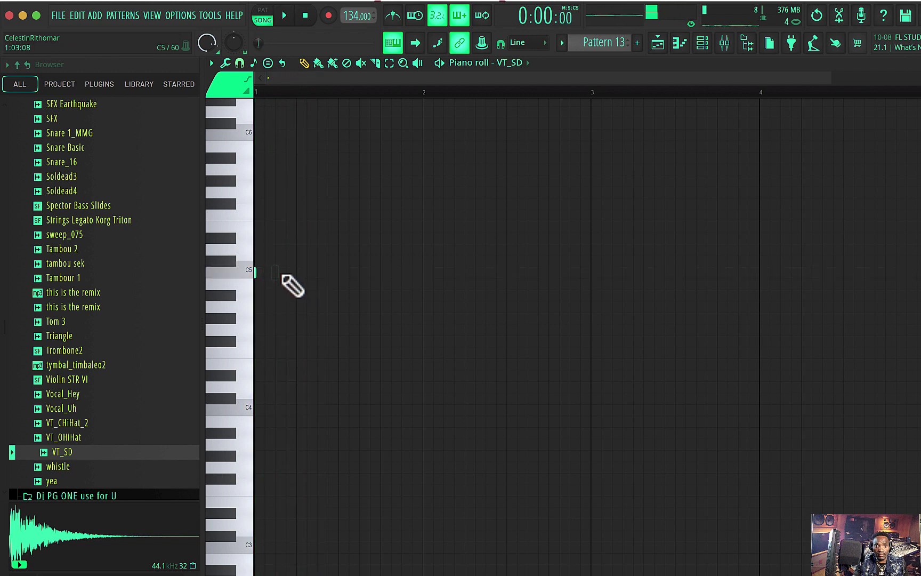
key(space)
key(space)
Add VT_SD notes at C5 on steps 7, 11 and 15 of bar 1, checking them against the beat.
click(328, 273)
key(space)
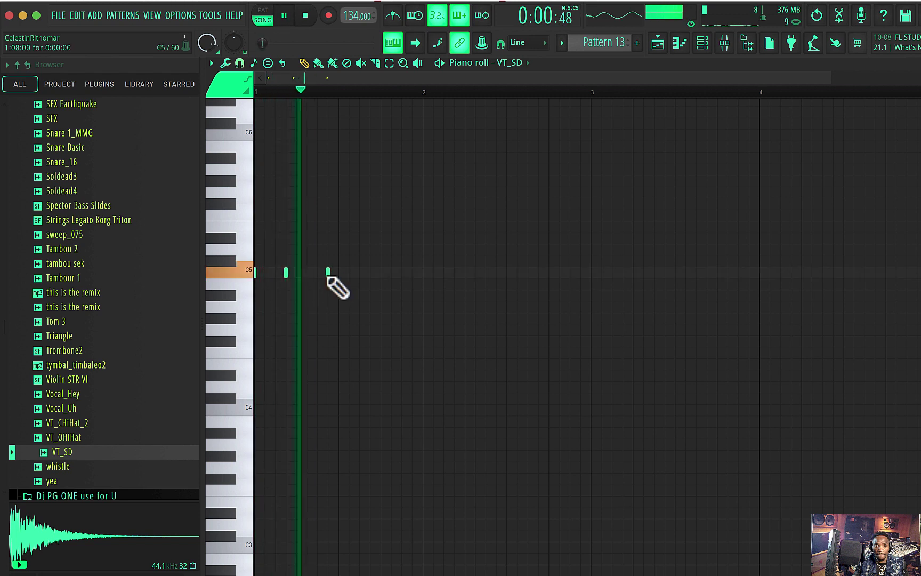
drag(328, 273, 317, 273)
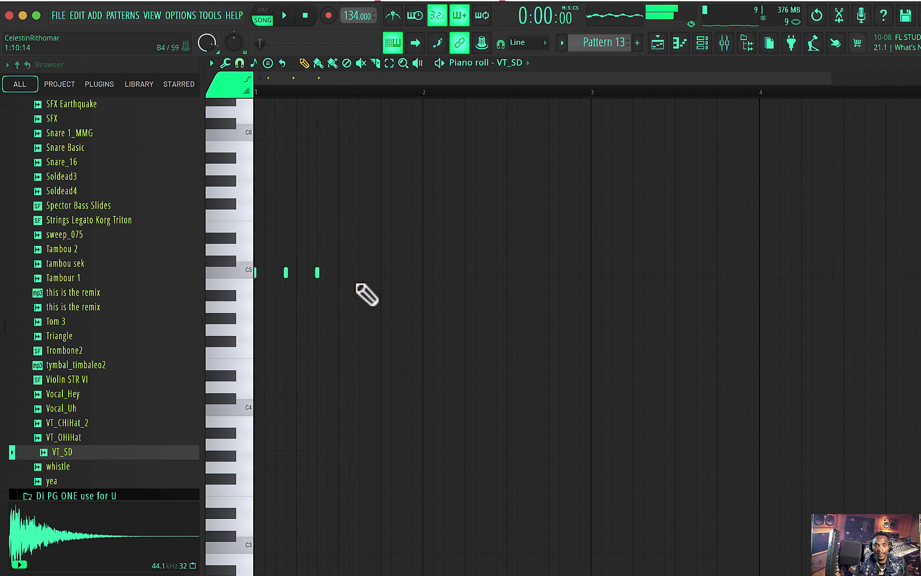
click(401, 273)
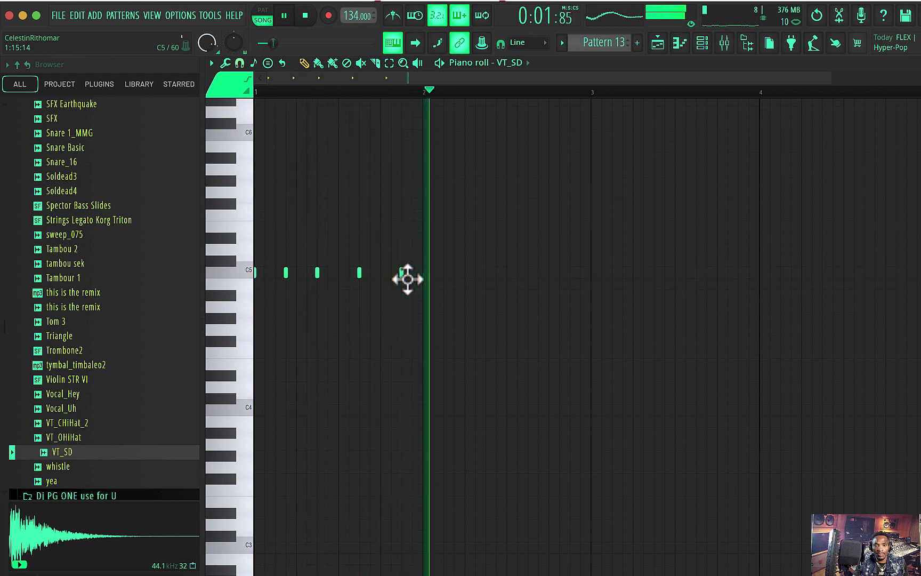
key(space)
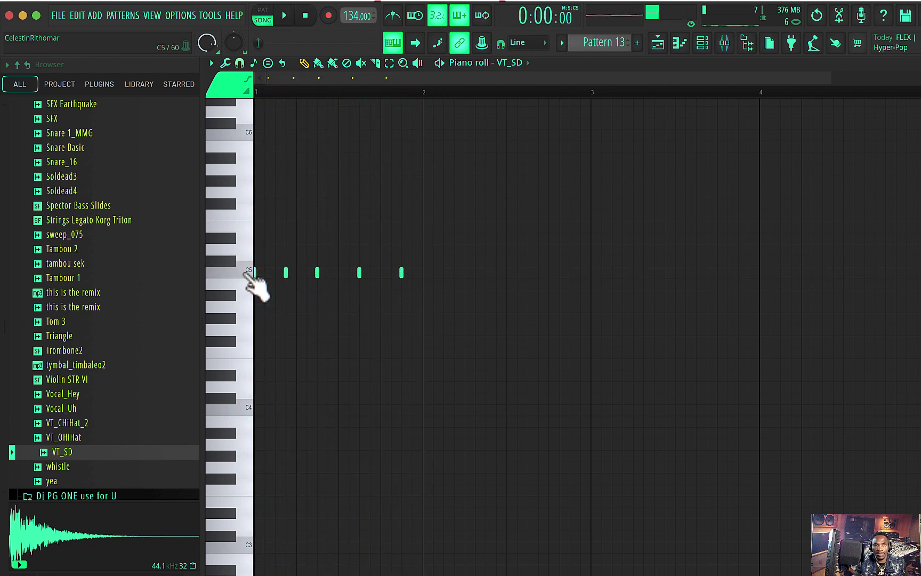
Duplicate the one-bar VT_SD rhythm so that it fills bars 2 to 4 of Pattern 13.
double_click(247, 272)
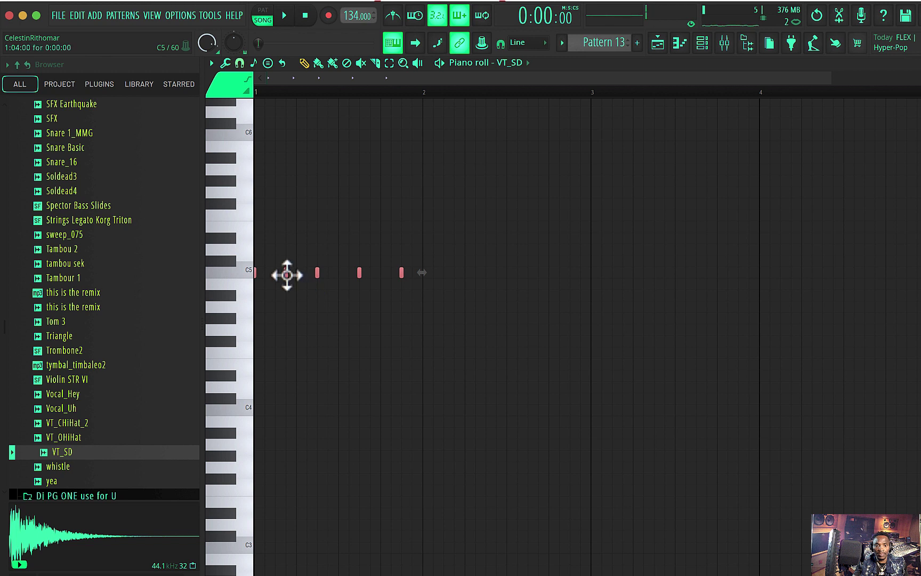
drag(287, 274, 420, 282)
key(space)
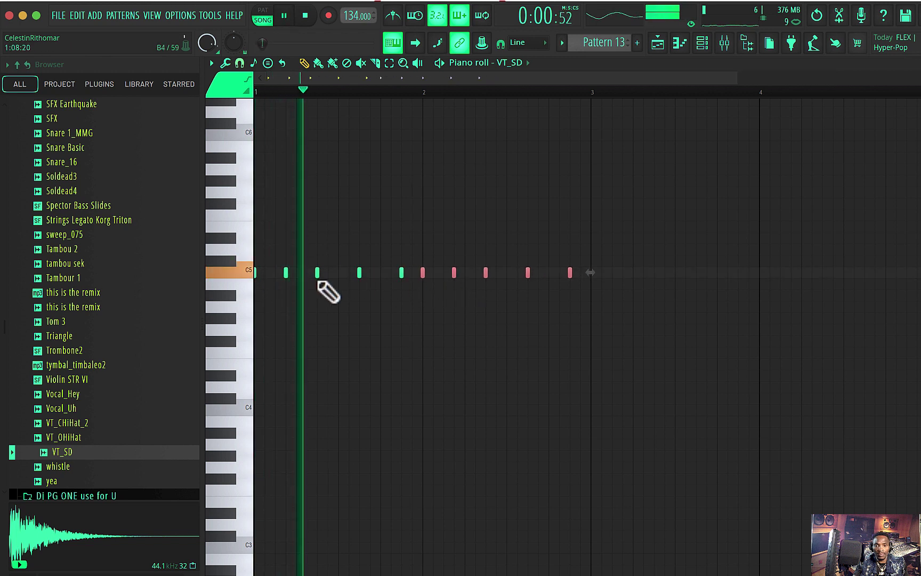
key(ctrl+a)
drag(286, 274, 625, 288)
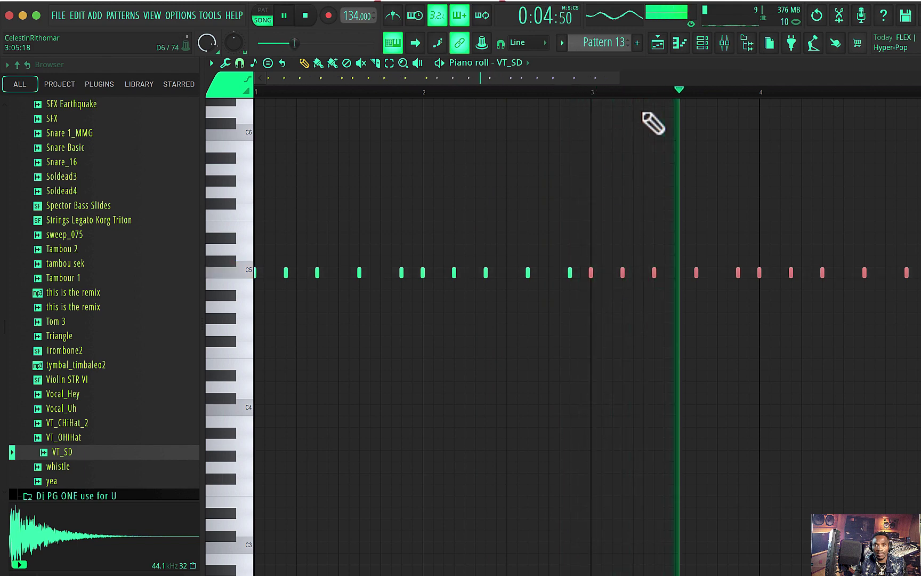
Lower the VT_SD channel volume and place a second Pattern 13 clip at bar 5 of Track 13.
click(703, 43)
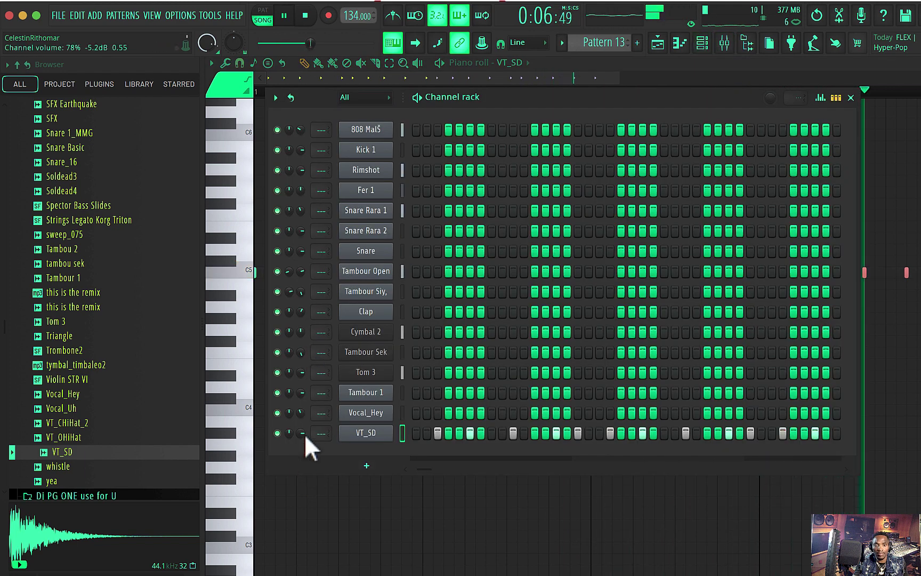
drag(301, 433, 302, 448)
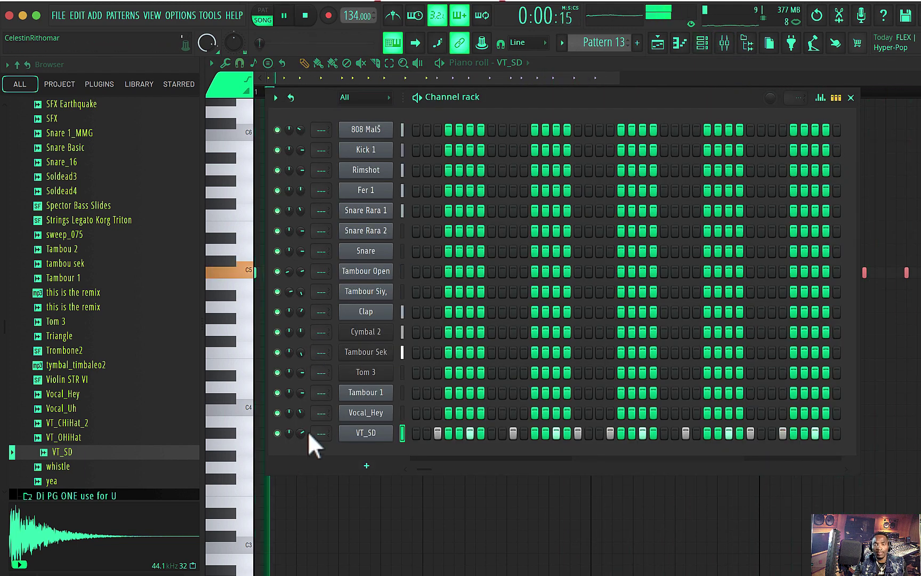
click(659, 44)
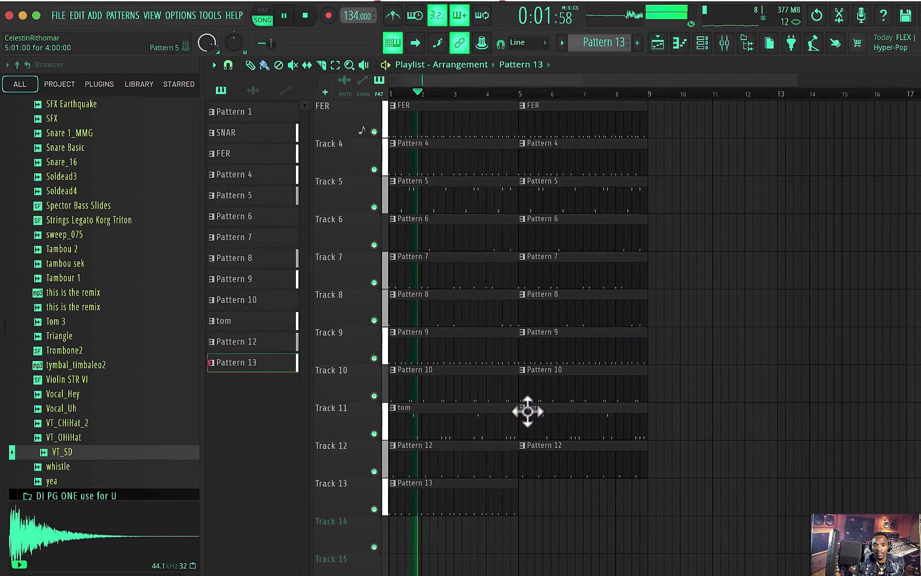
click(525, 492)
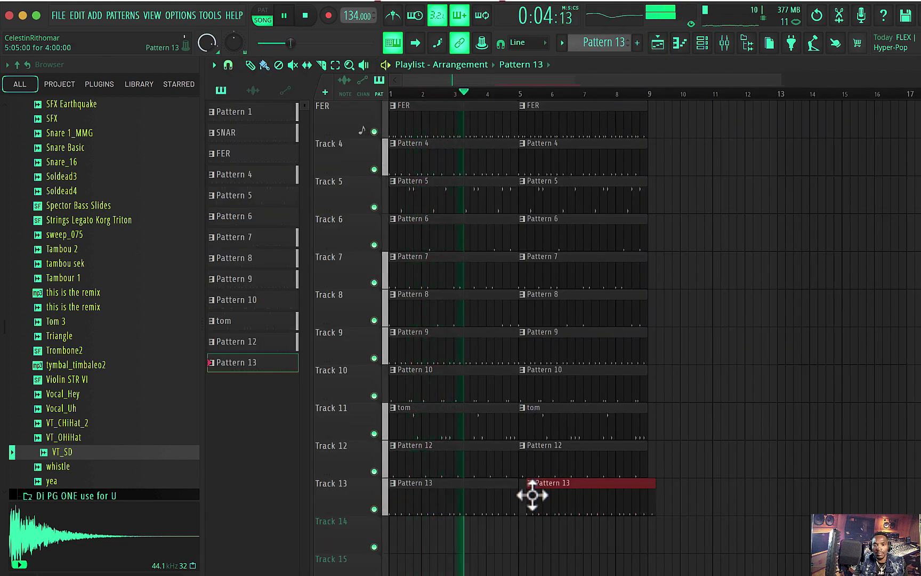
Stop the beat and audition samples in the browser, going from "this is the remix" up the list to Rag_Snr.
click(702, 44)
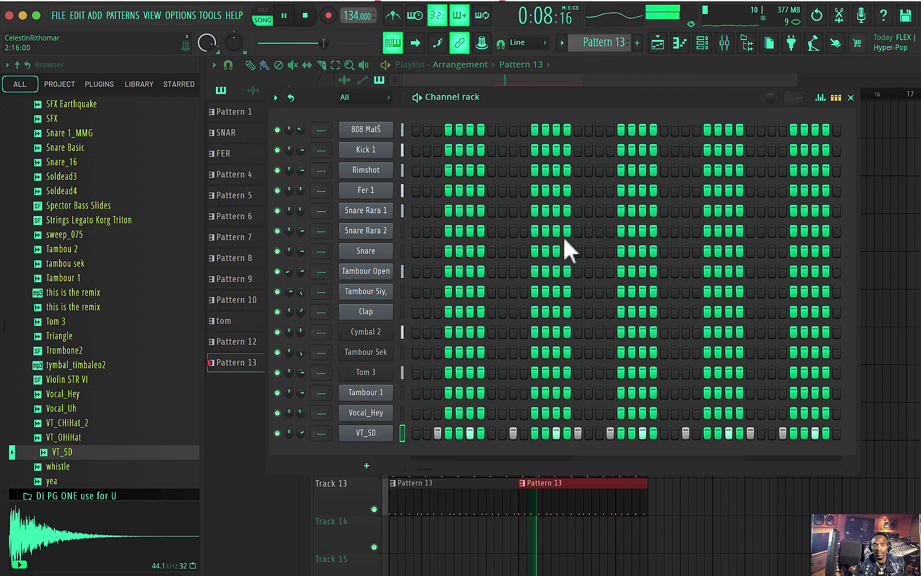
key(space)
click(102, 292)
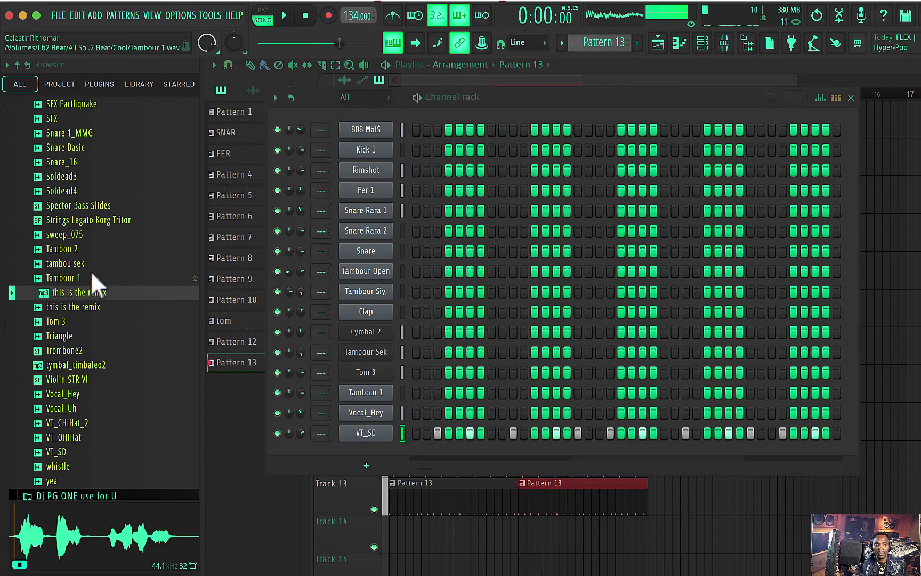
click(88, 264)
click(86, 238)
click(84, 248)
click(96, 192)
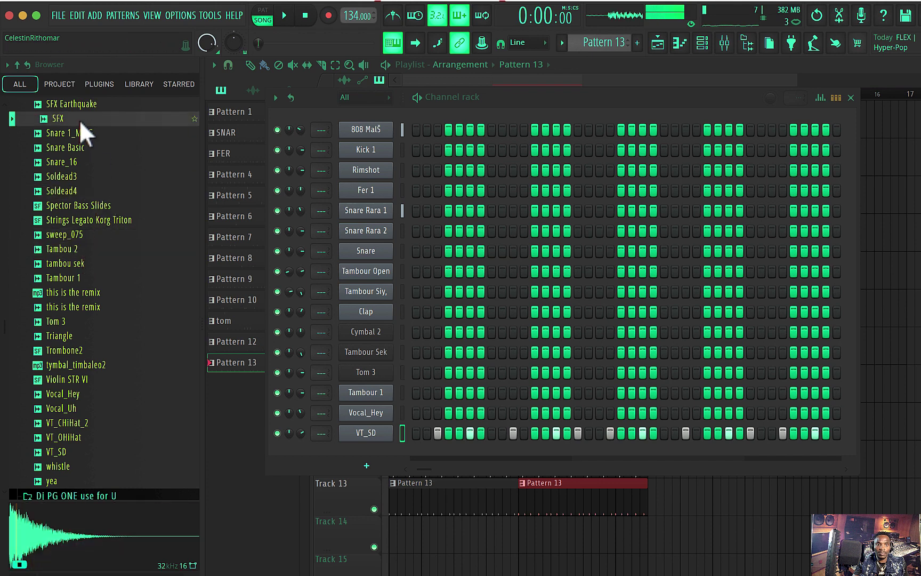
scroll(90, 202, up, 3)
click(74, 161)
click(72, 149)
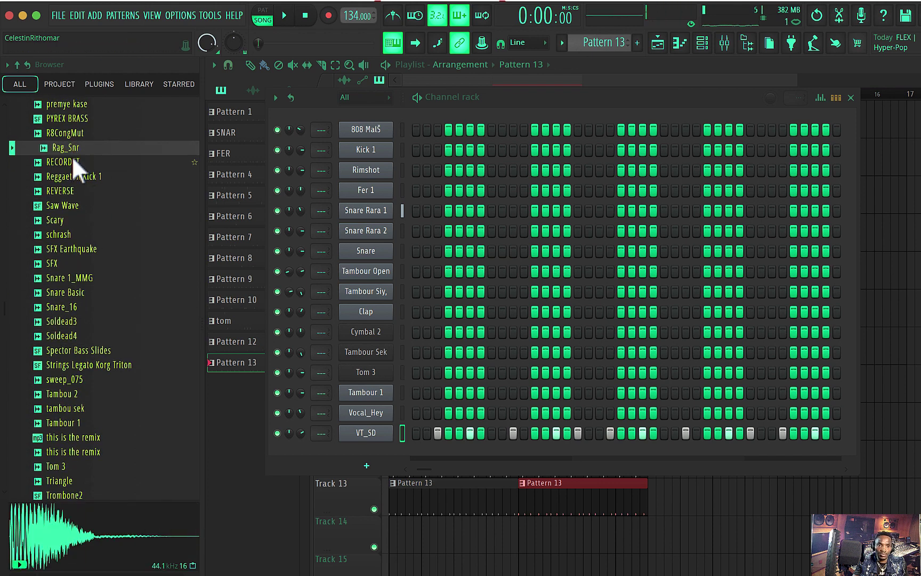
Compare the R8CongMut and Rag_Snr samples by previewing them against the beat.
click(71, 131)
click(62, 149)
click(66, 133)
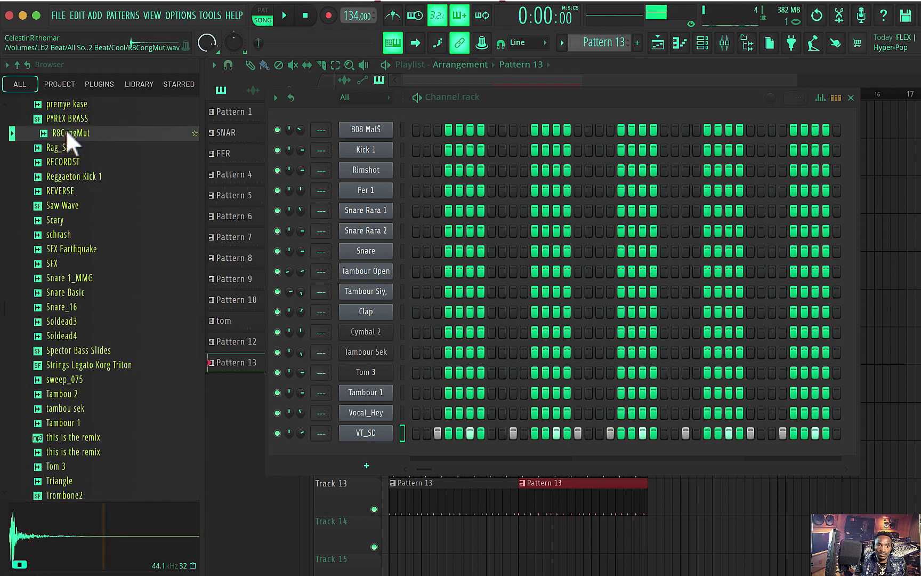
click(65, 133)
key(space)
click(69, 156)
key(space)
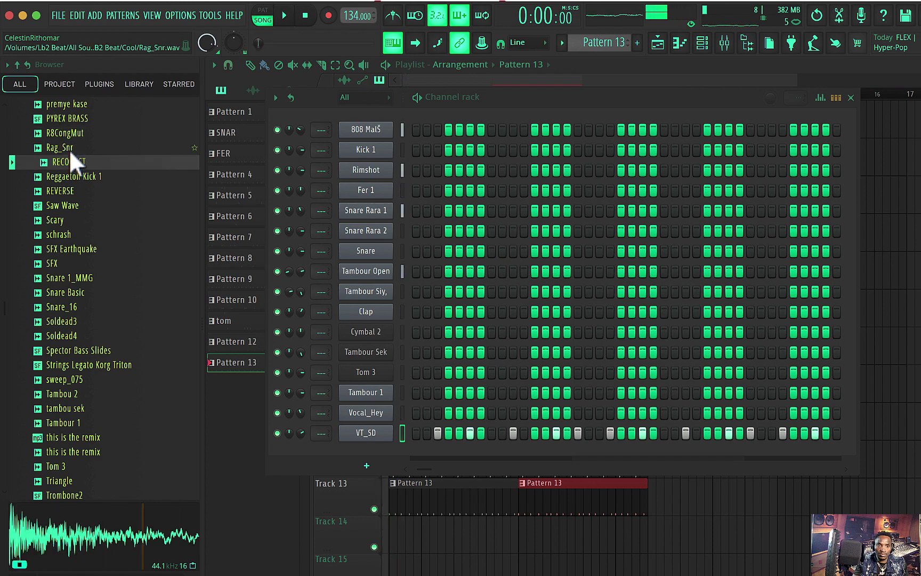
Preview Rag_Snr over the playing beat and load it into a new channel below VT_SD.
click(69, 149)
key(space)
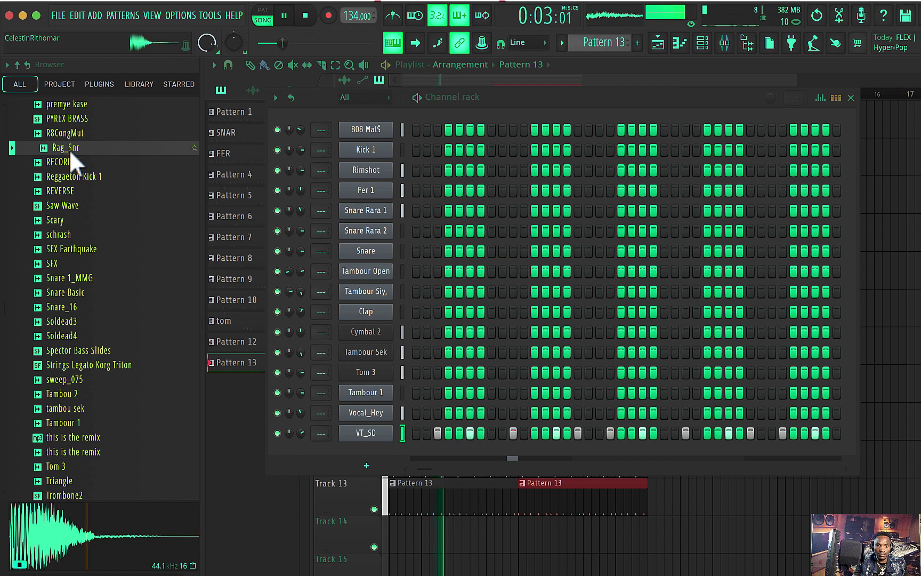
key(space)
drag(71, 149, 377, 450)
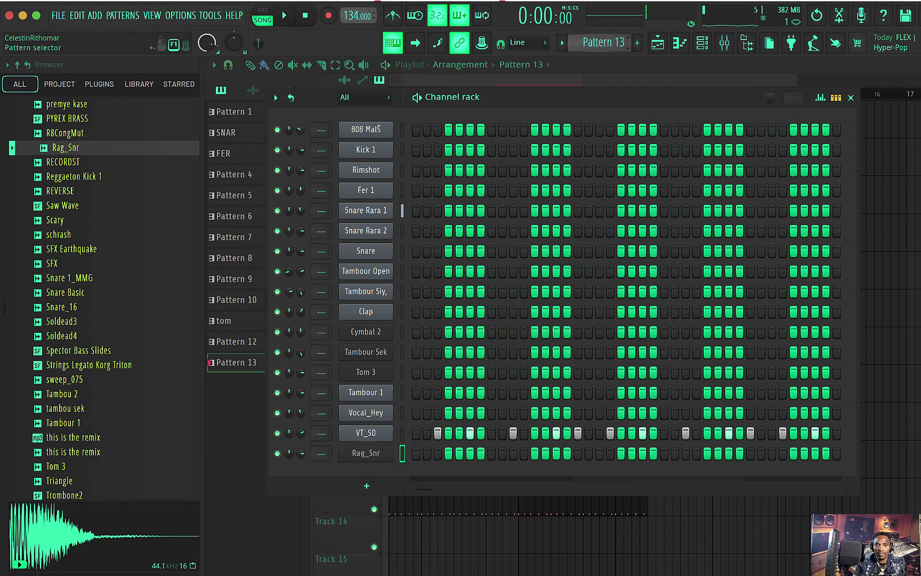
Create Pattern 14 and place its clip at bar 1 of Track 14 in the playlist.
drag(604, 47, 604, 42)
right_click(875, 205)
scroll(643, 366, down, 2)
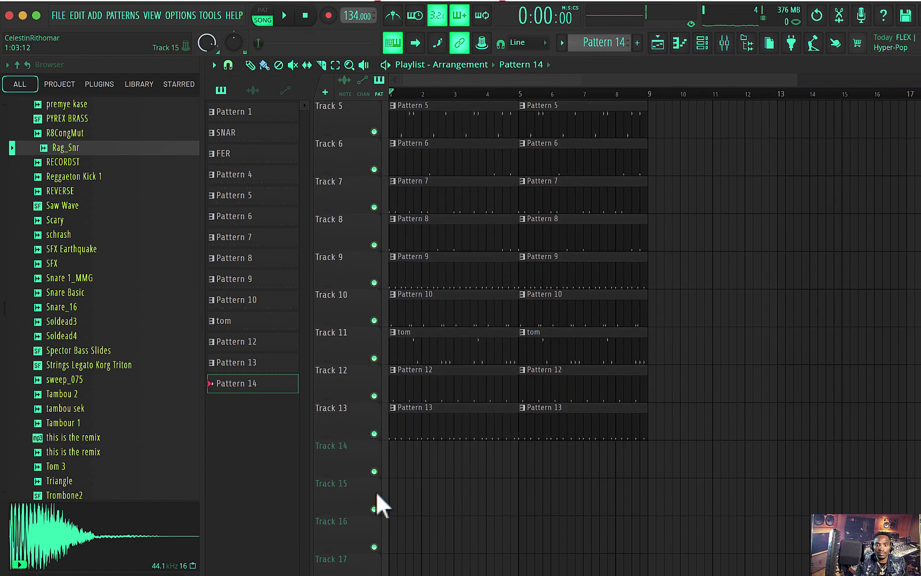
drag(431, 462, 359, 469)
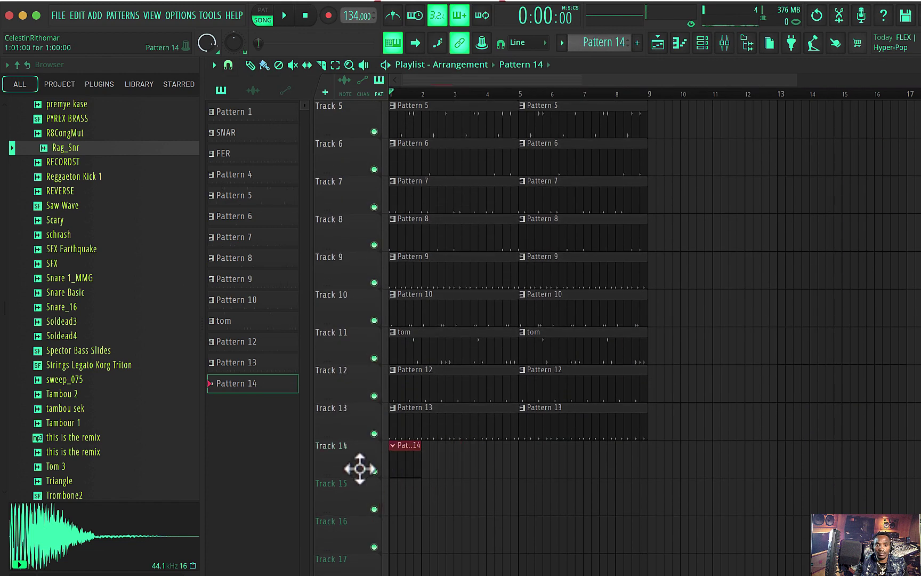
Open Pattern 14 in the piano roll and enter a Rag_Snr note at C5 on step 4 of bar 1.
double_click(396, 483)
click(250, 273)
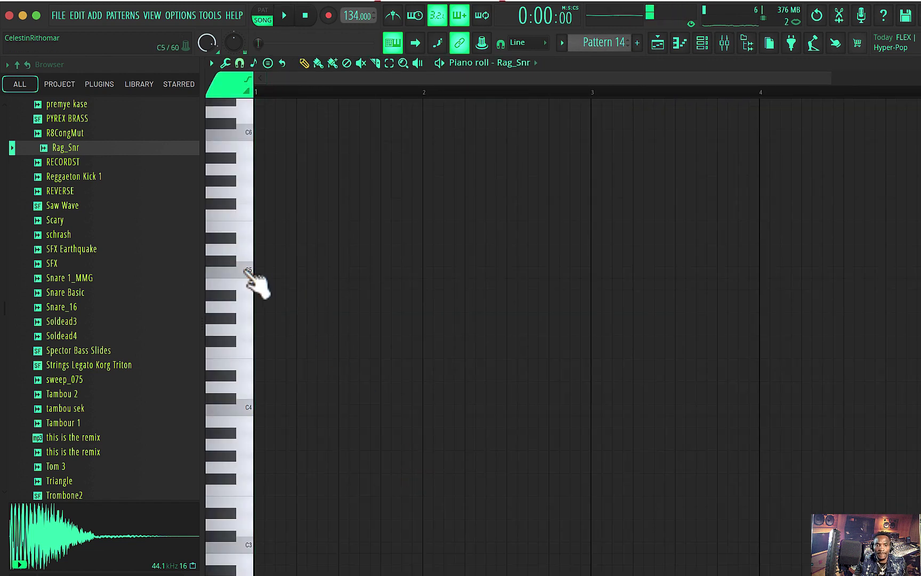
key(space)
key(space)
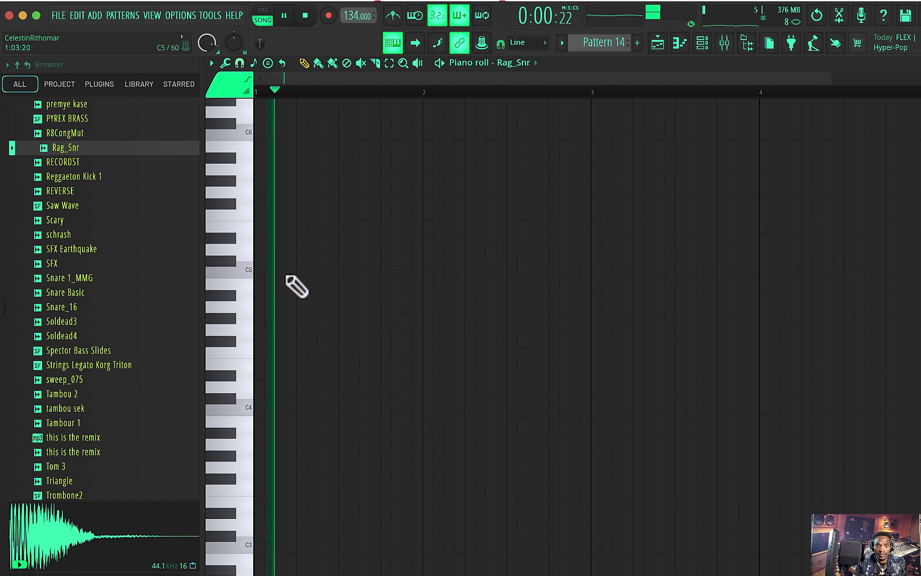
click(286, 274)
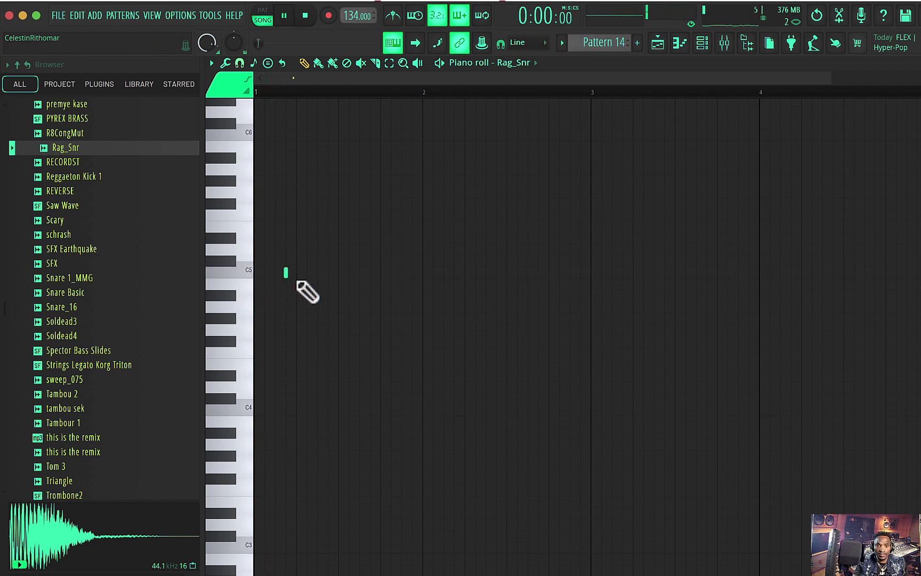
key(space)
key(space)
right_click(284, 275)
key(space)
key(space)
click(285, 273)
key(space)
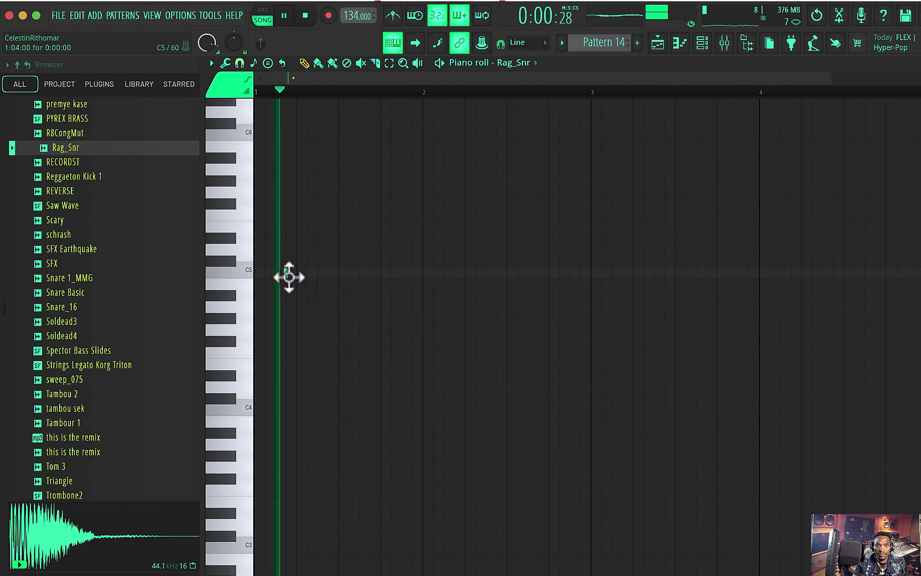
Add Rag_Snr notes at C5 on steps 7 and 11 of bar 1 and play the beat with them.
click(317, 273)
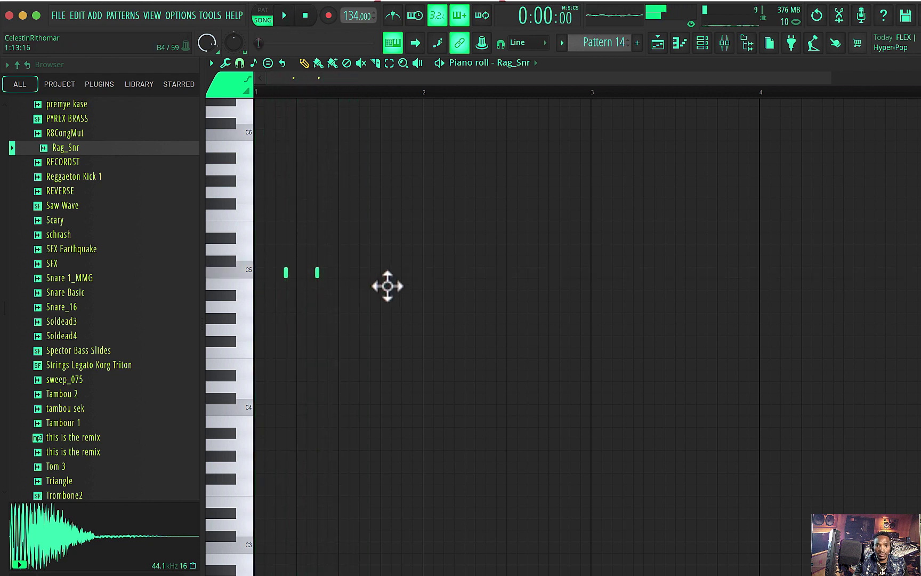
click(370, 273)
key(space)
key(space)
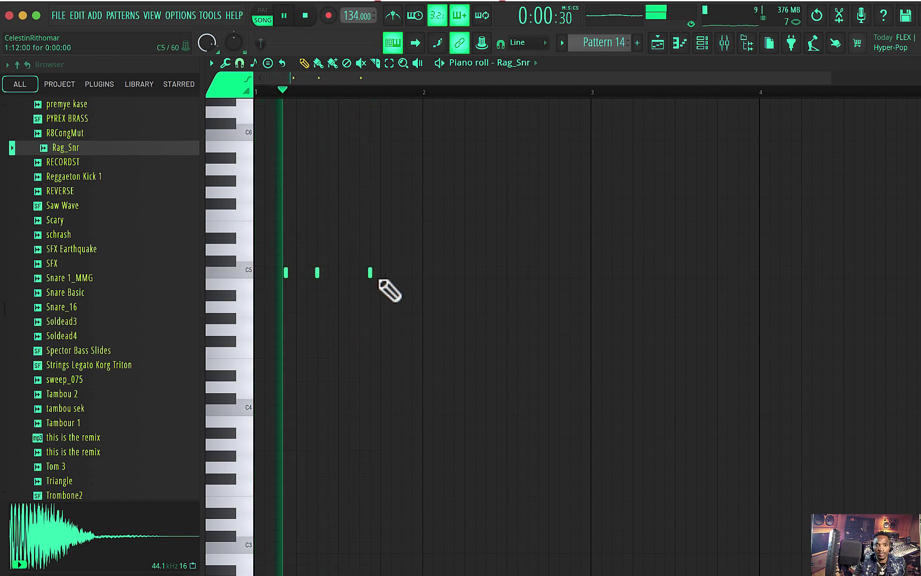
drag(370, 273, 362, 274)
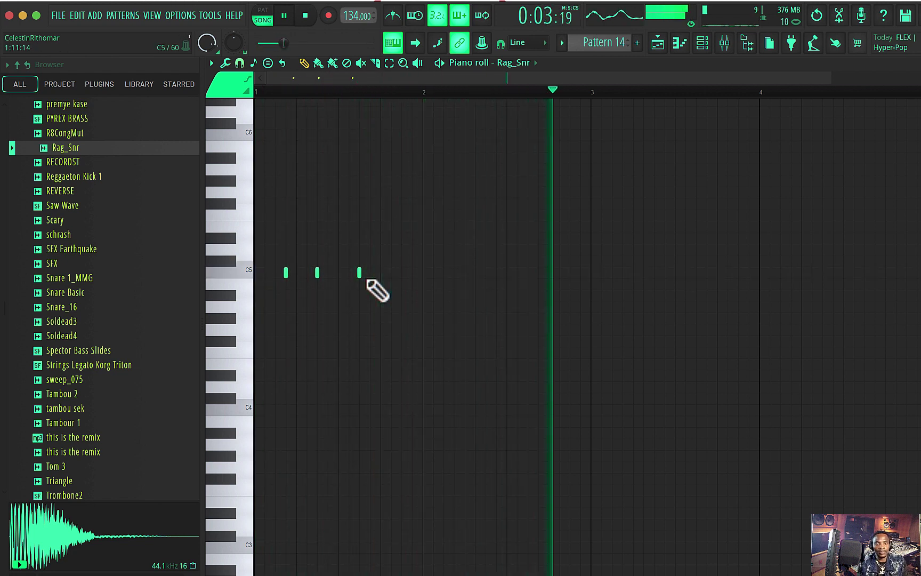
key(space)
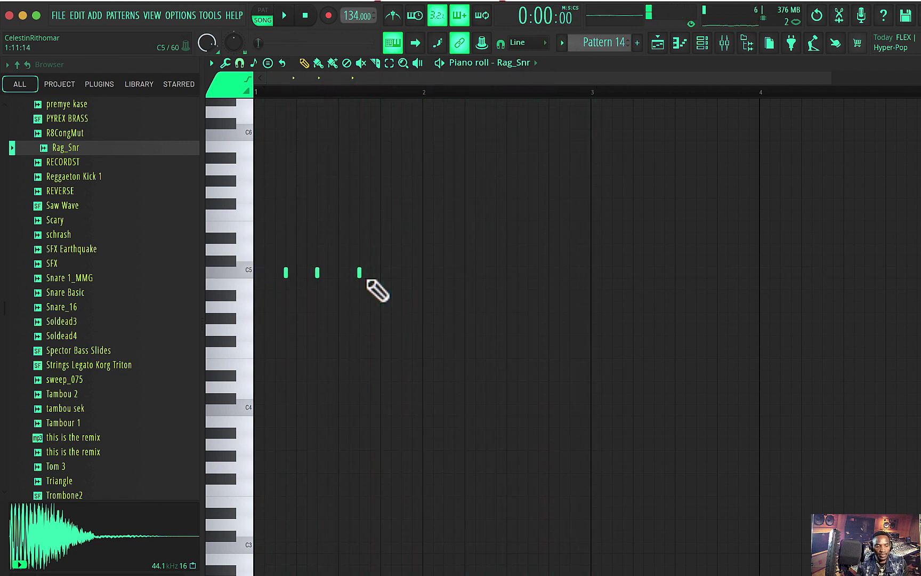
click(544, 1)
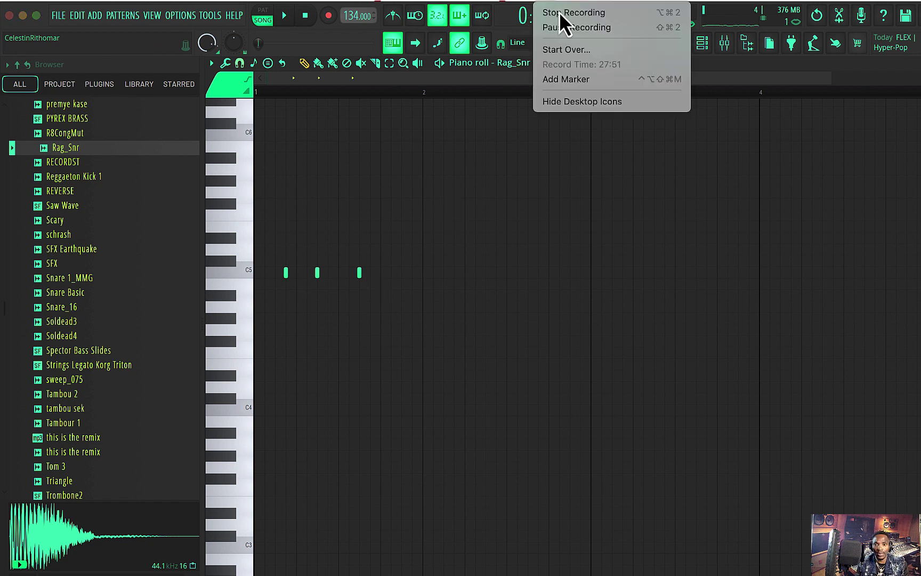
click(586, 28)
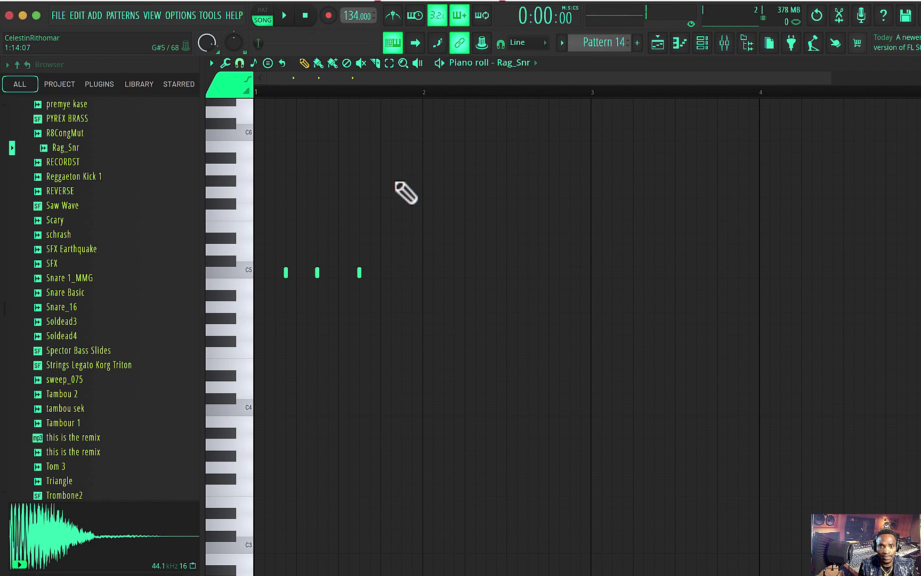
key(space)
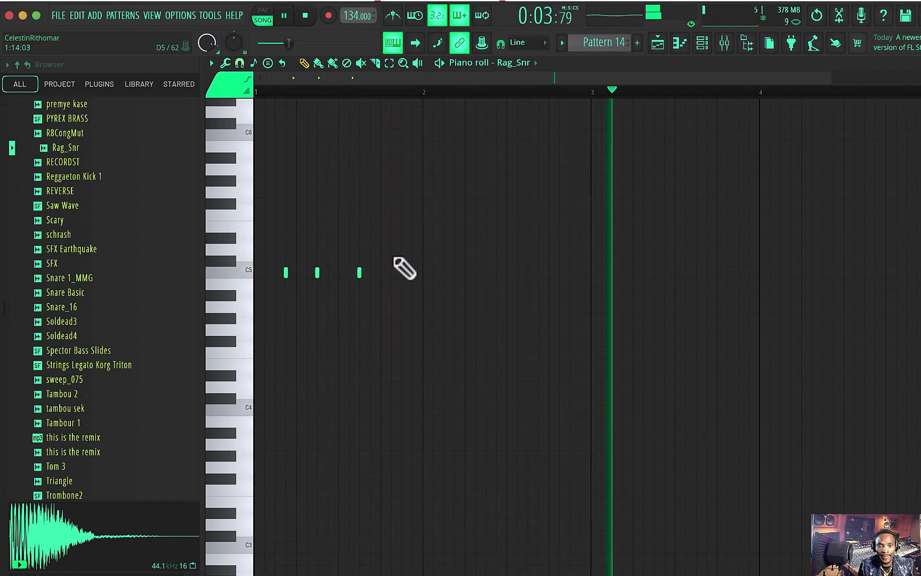
key(space)
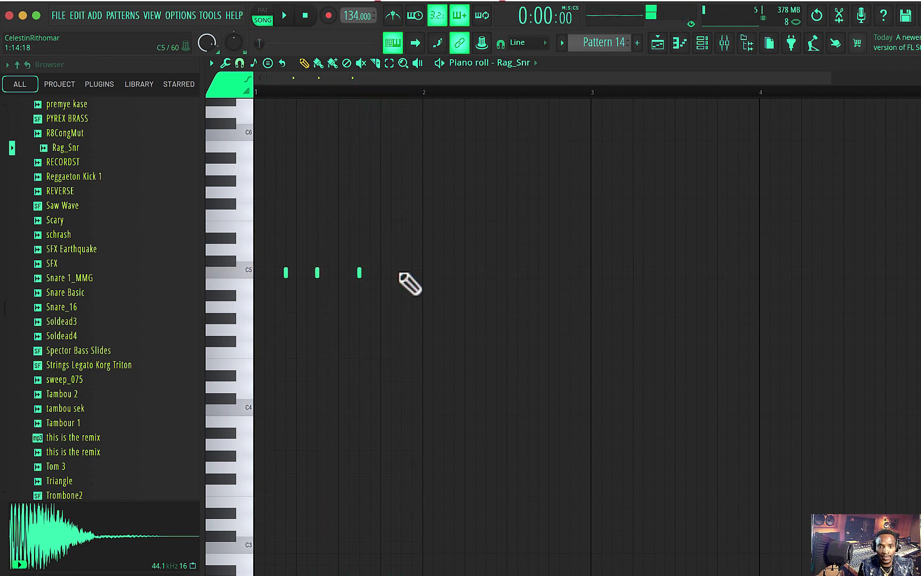
key(space)
click(402, 272)
key(space)
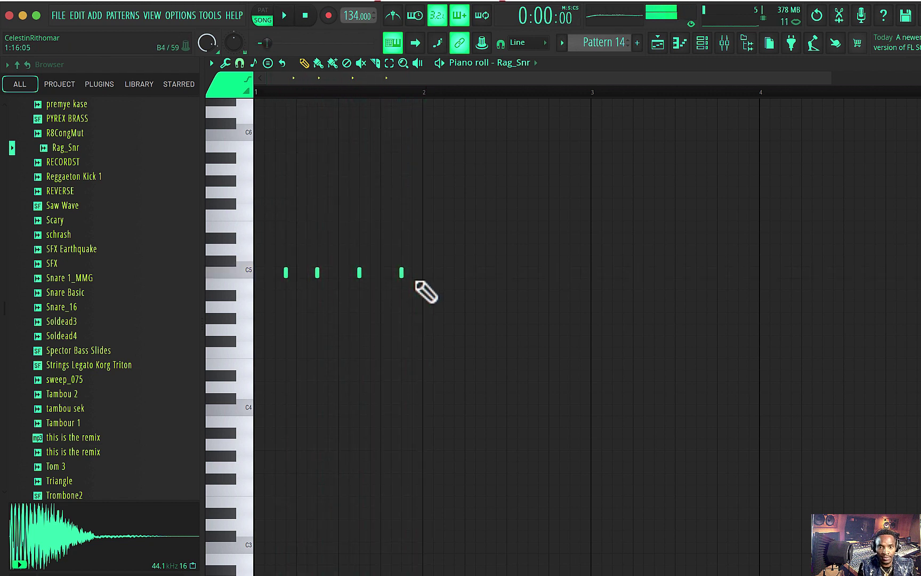
key(space)
right_click(401, 272)
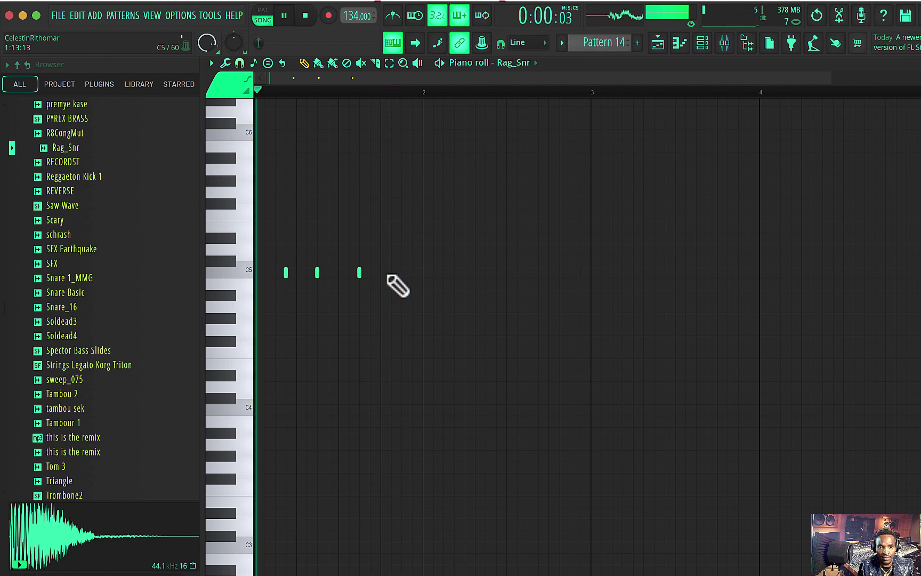
Add a Rag_Snr note at C5 on step 13 of bar 1 and try another on step 15 while the beat plays.
click(380, 272)
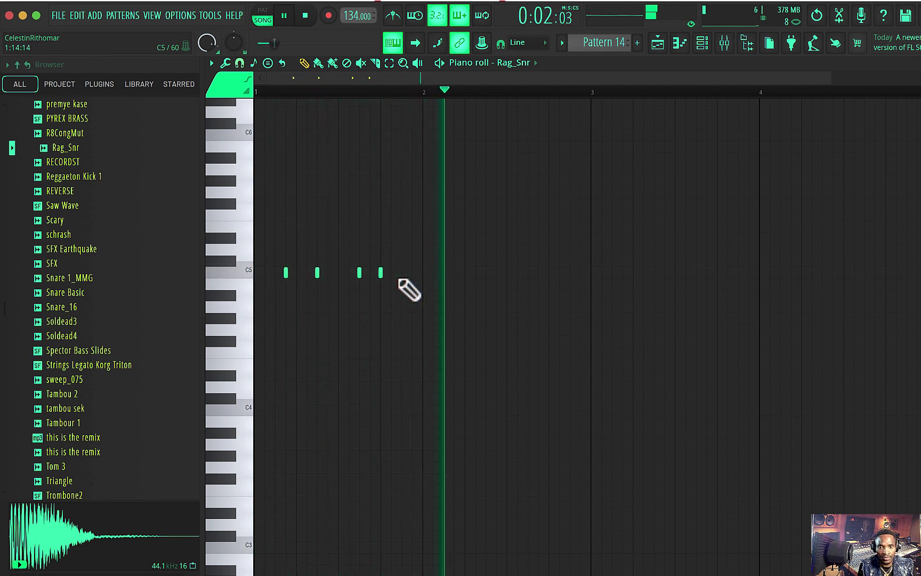
click(402, 274)
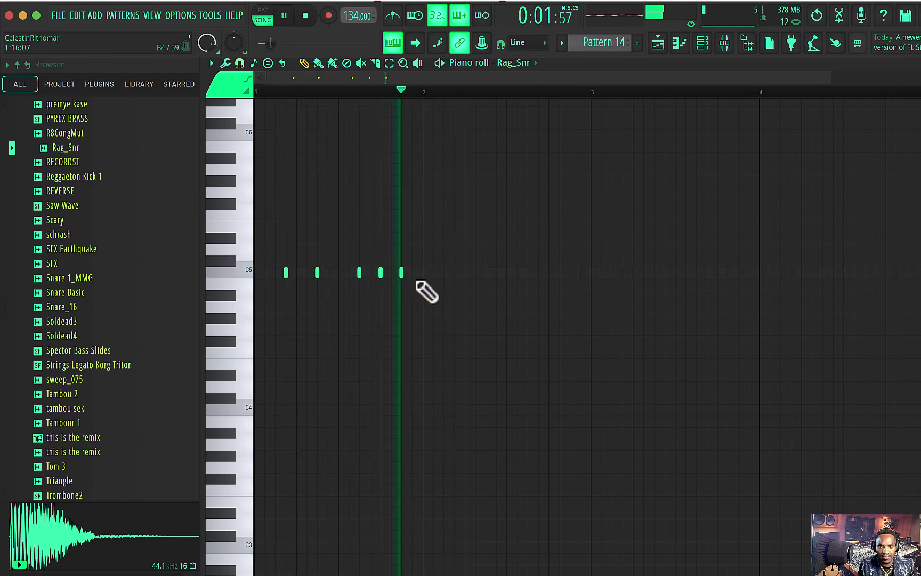
right_click(401, 274)
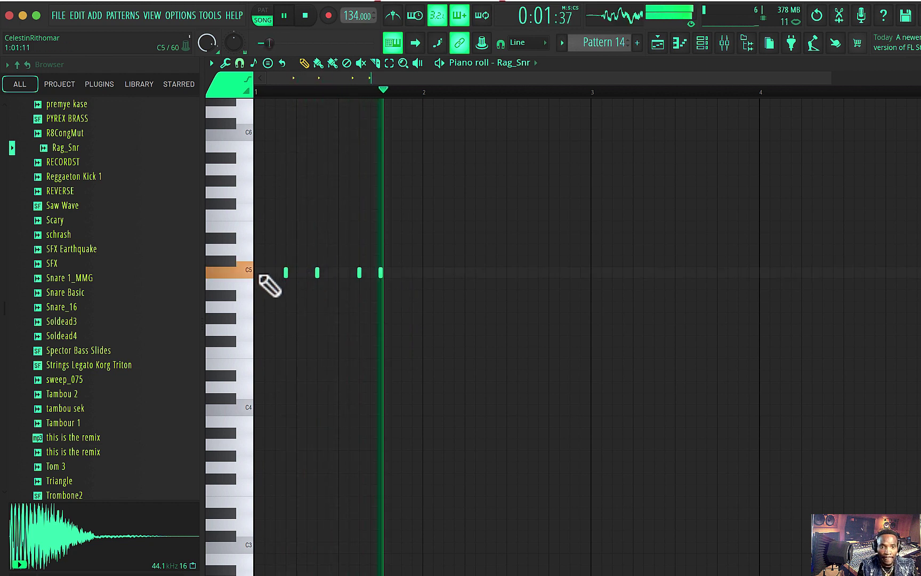
Copy the four Rag_Snr notes of bar 1 to bar 2 and move the last note of both bars to step 15.
click(247, 273)
drag(286, 273, 454, 279)
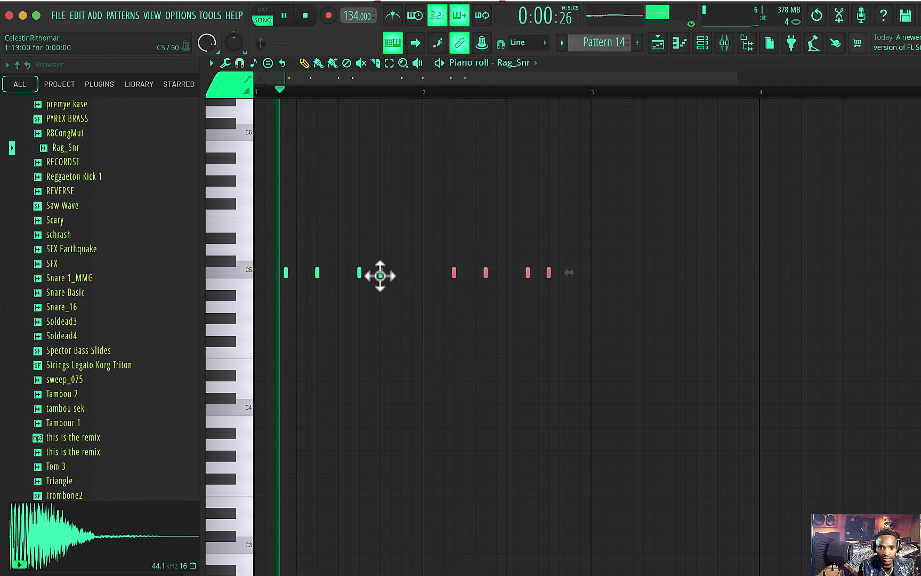
drag(380, 275, 405, 276)
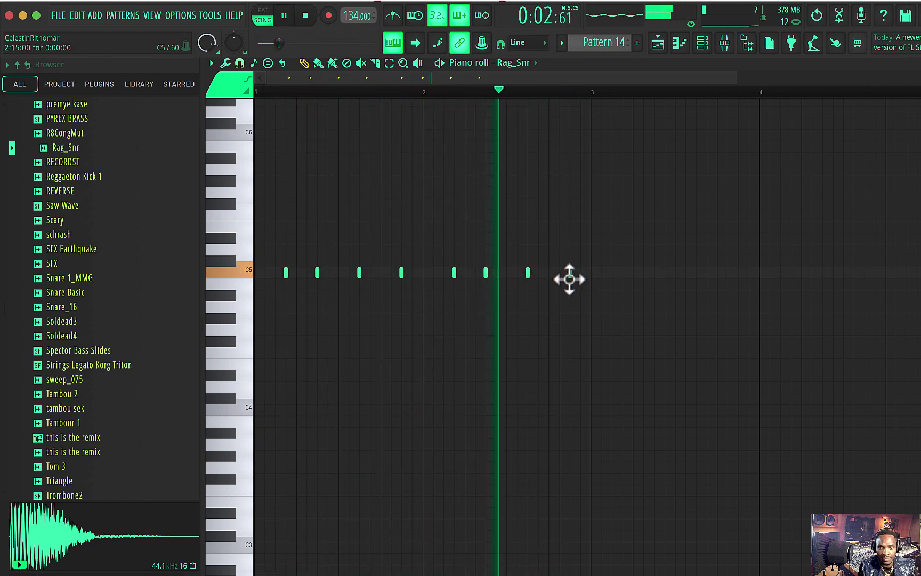
key(space)
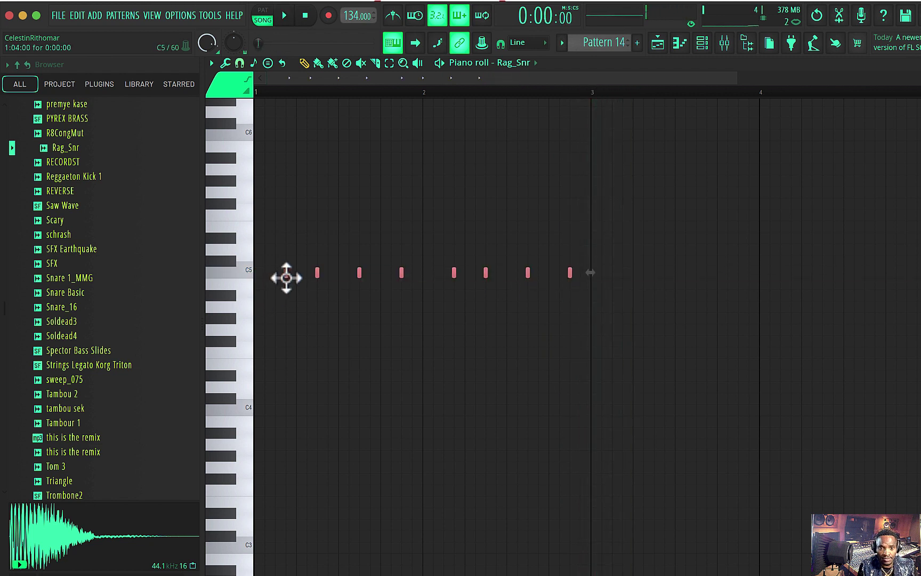
Copy the Rag_Snr notes of bars 1 and 2 to the matching steps of bars 3 and 4.
drag(287, 277, 581, 278)
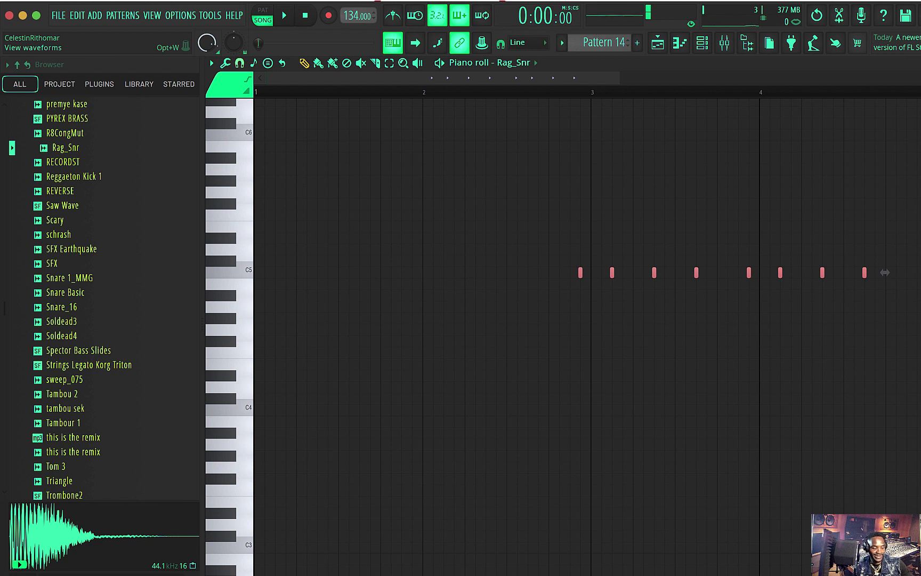
key(super+z)
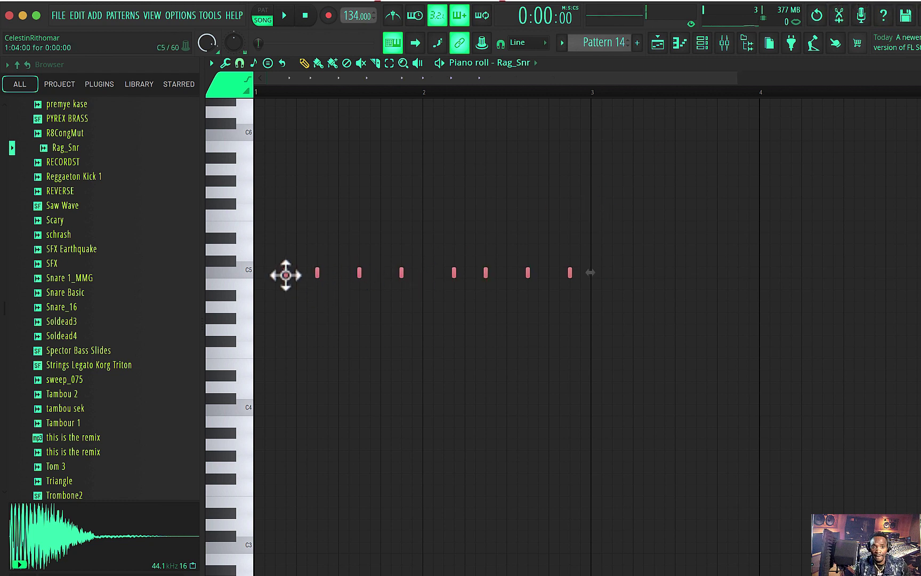
drag(286, 275, 625, 284)
Play the beat and set the Rag_Snr channel volume to 39%.
key(space)
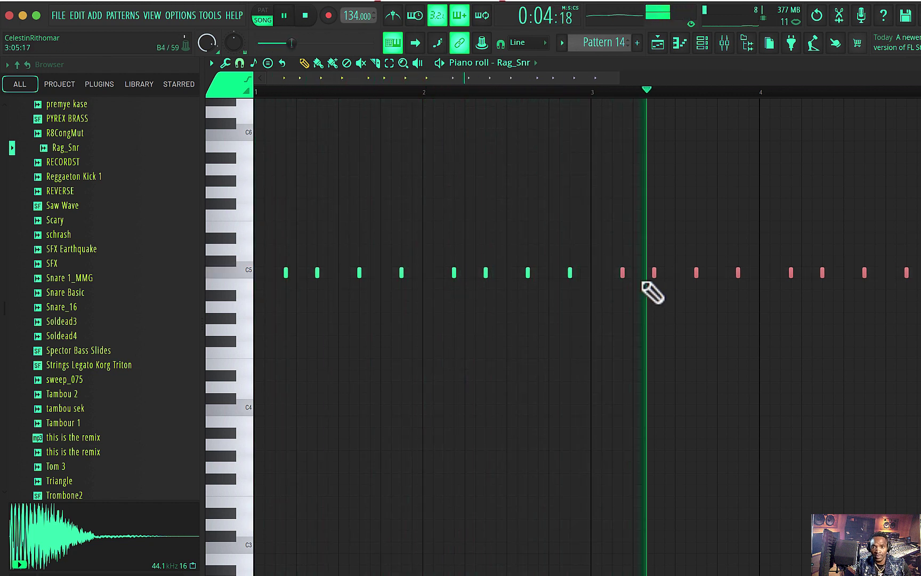
click(702, 42)
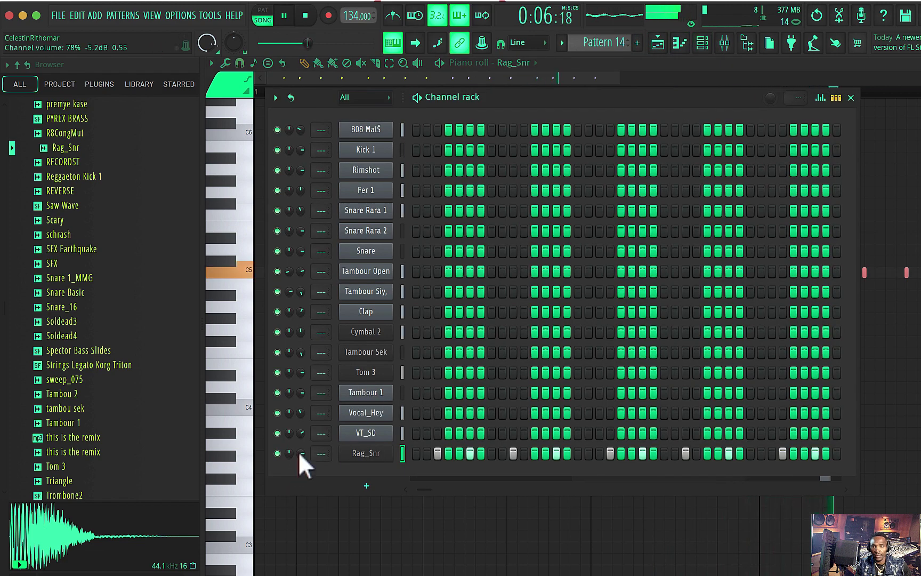
key(space)
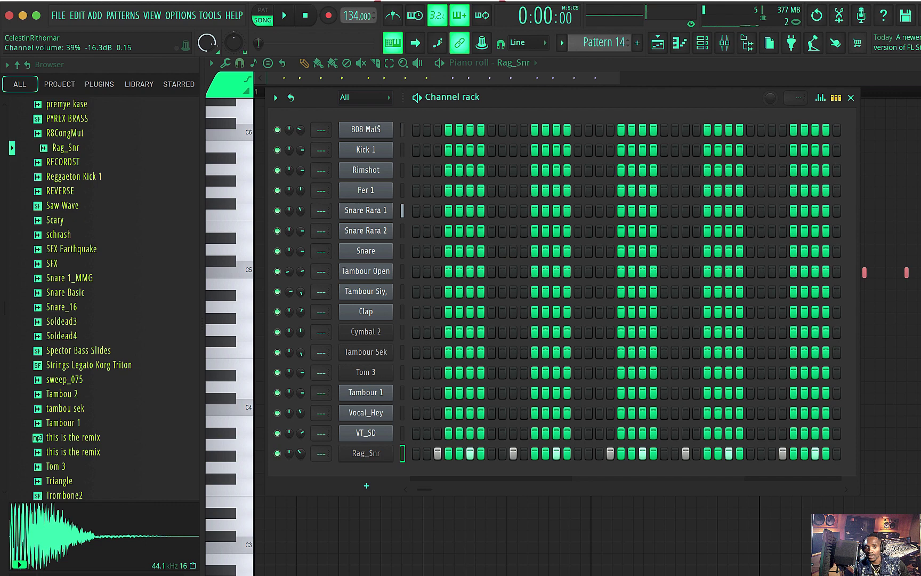
Duplicate the Pattern 14 clip to bar 5 of Track 14 in the playlist and play the arrangement.
click(658, 43)
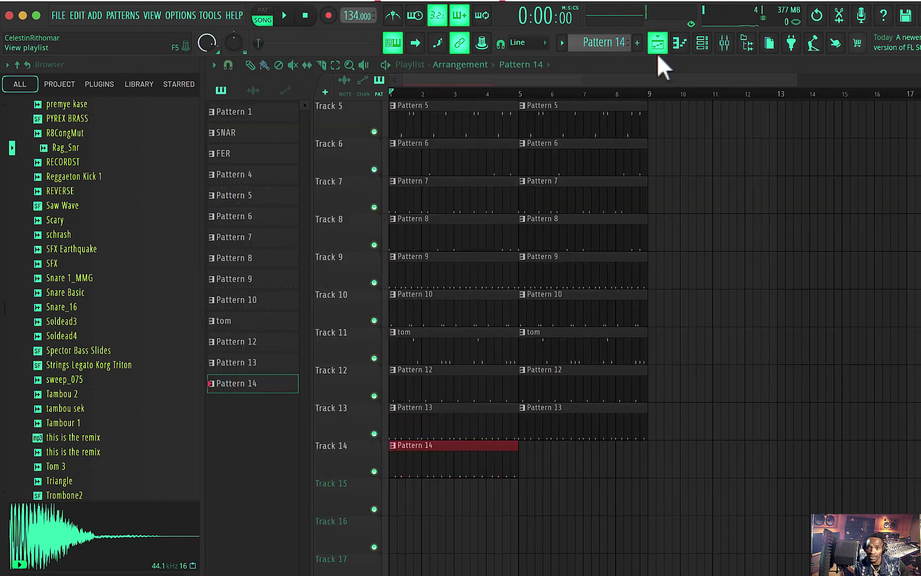
key(space)
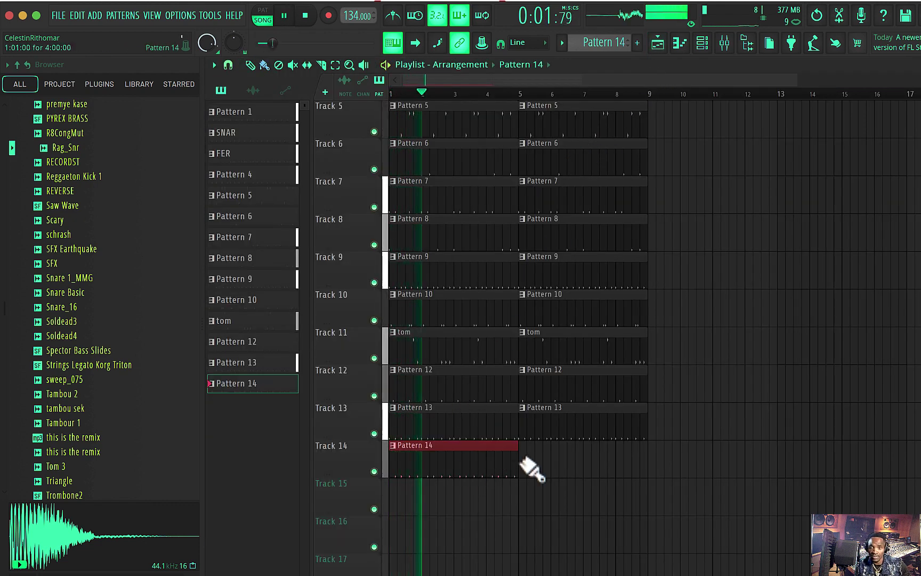
key(ctrl+b)
key(space)
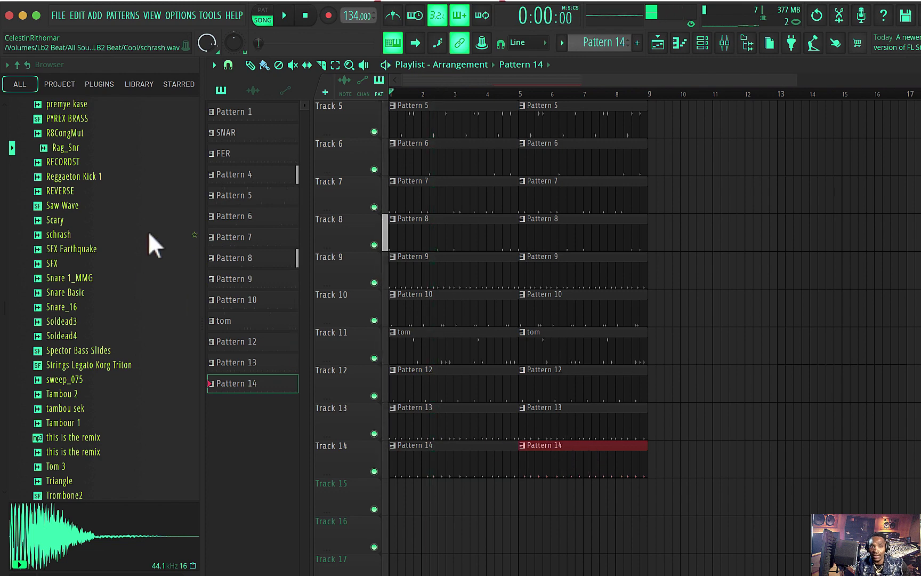
Collapse the open sample folders in the browser and open the Colmxx new Thing folder inside the second Cool folder.
scroll(74, 219, up, 20)
key(space)
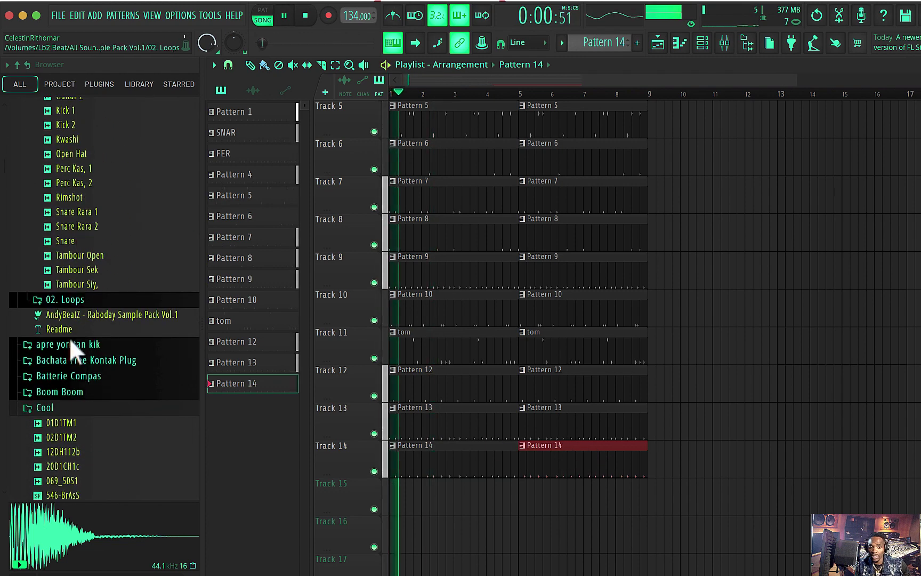
click(78, 406)
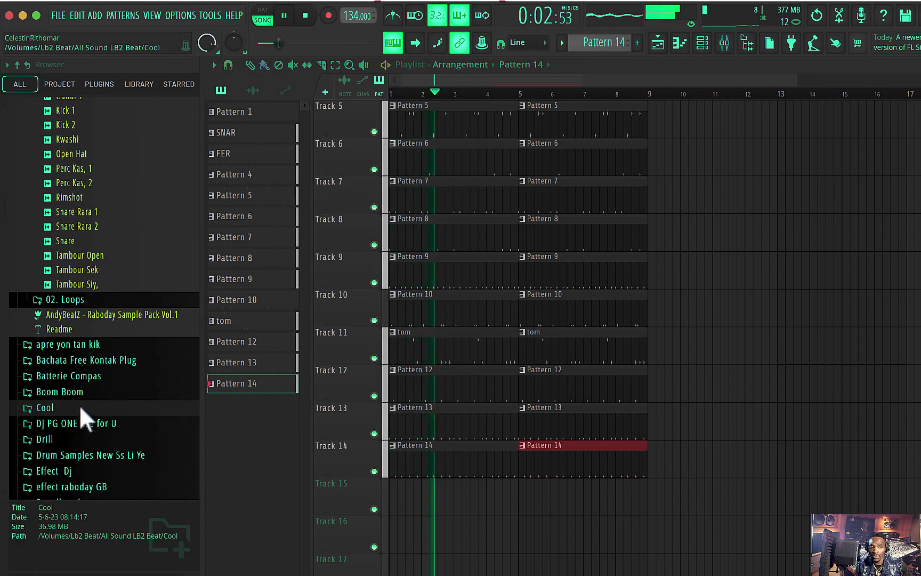
scroll(77, 389, up, 10)
click(70, 319)
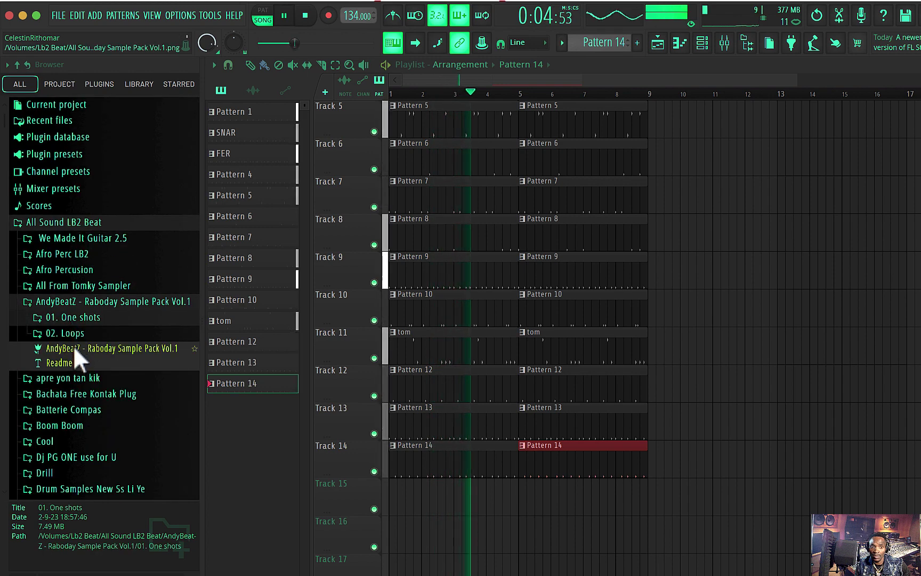
click(27, 84)
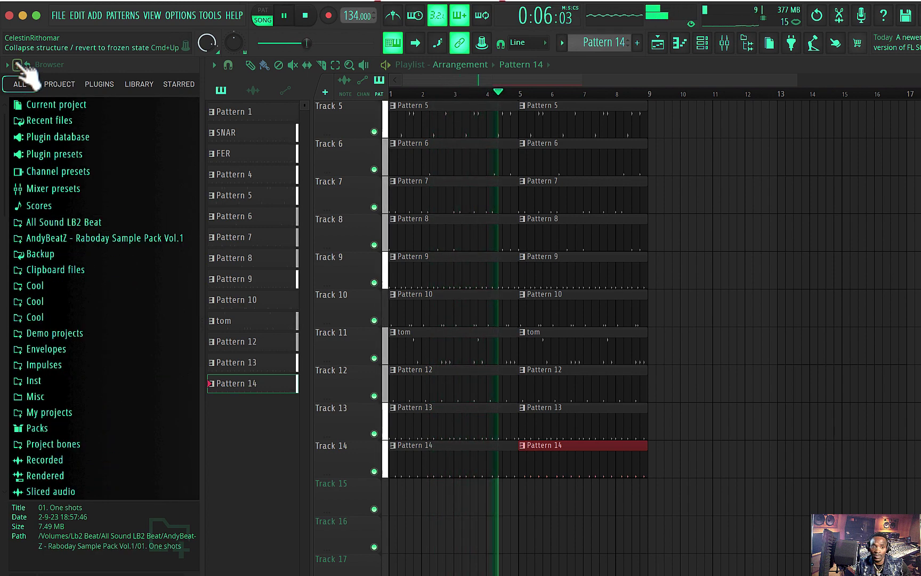
click(36, 301)
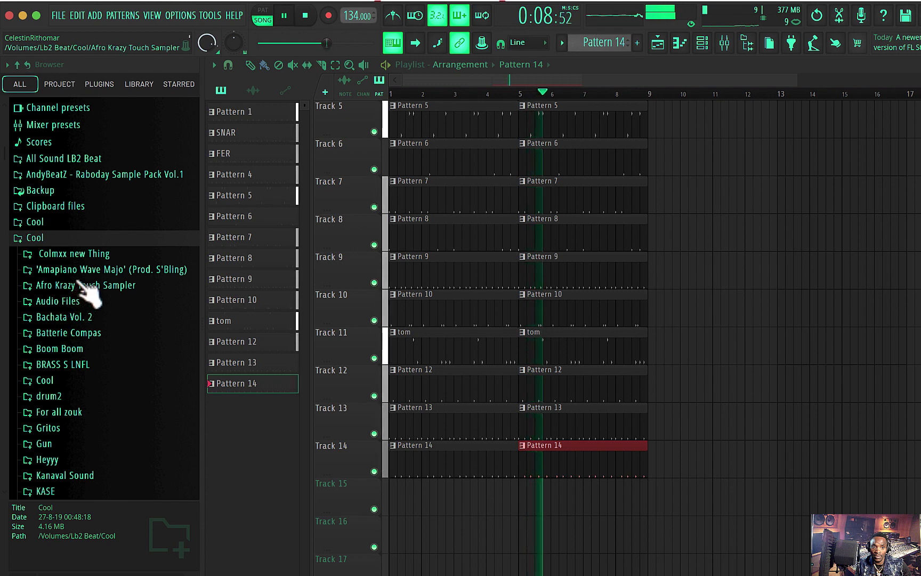
click(74, 254)
key(space)
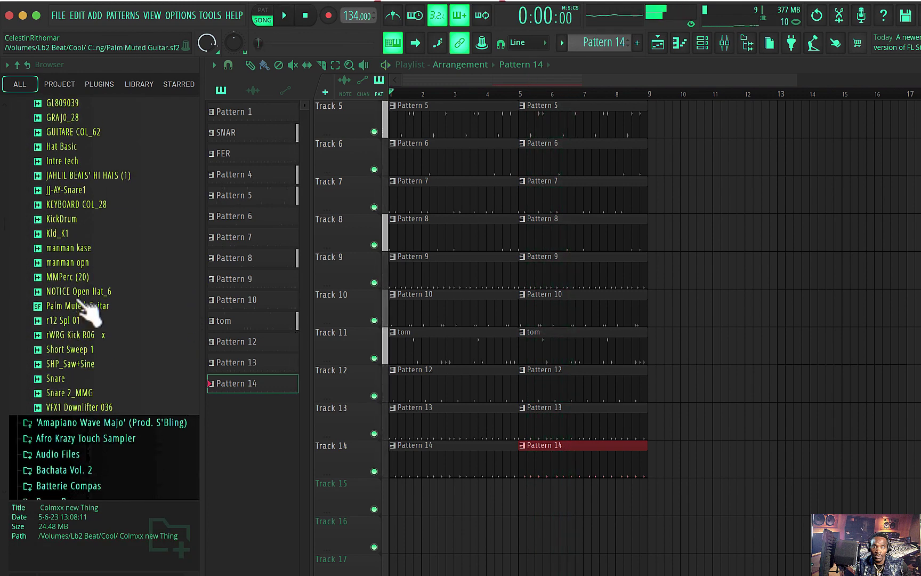
Preview 00&Tet Flech zz and Bass_Sub_01, and load Bass_Sub_01 into a new channel below Rag_Snr.
click(78, 108)
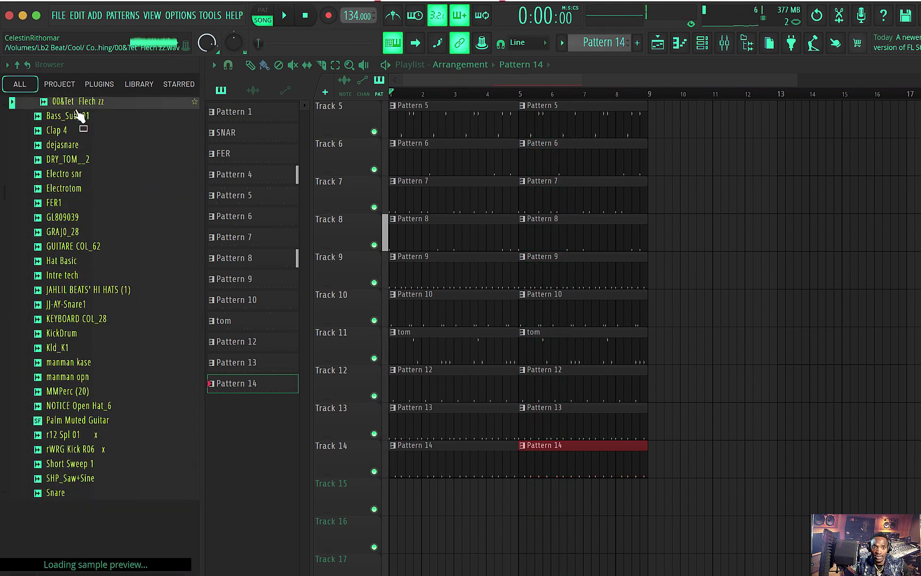
click(78, 114)
click(702, 42)
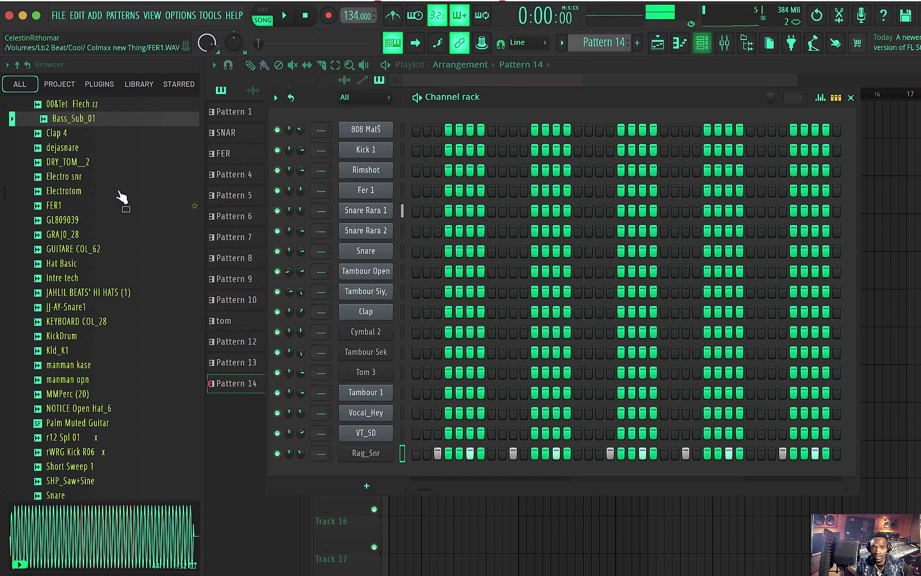
drag(74, 118, 357, 475)
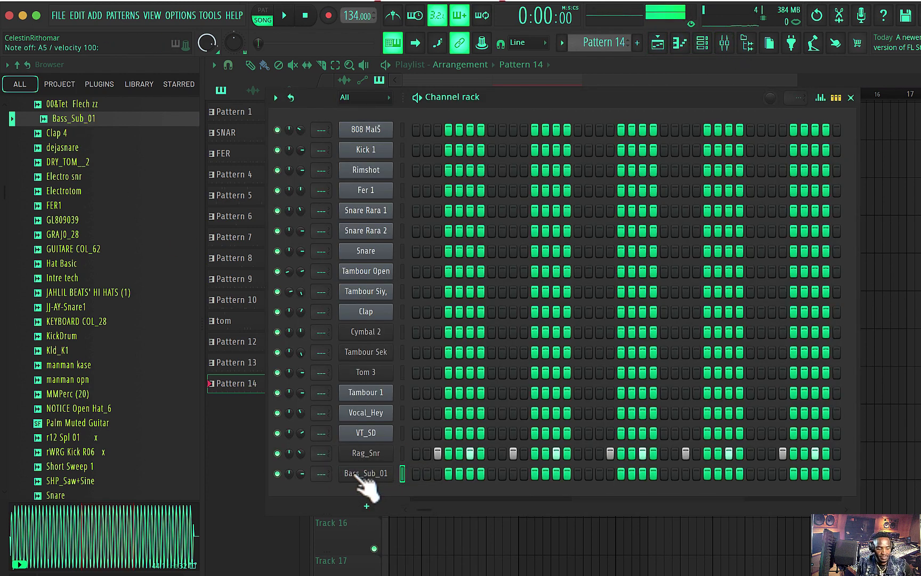
Audition Bass_Sub_01 with live notes, first alone and then over the playing beat.
key(m)
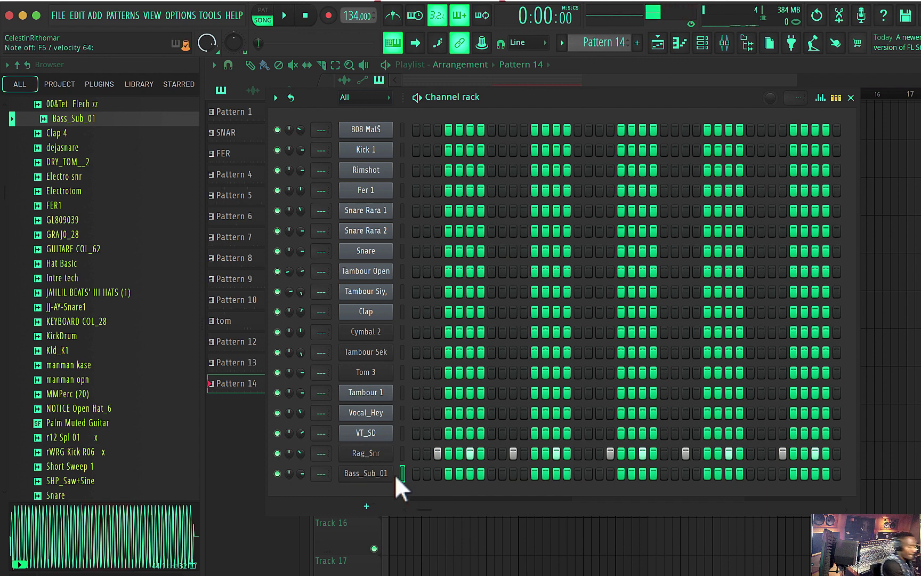
key(space)
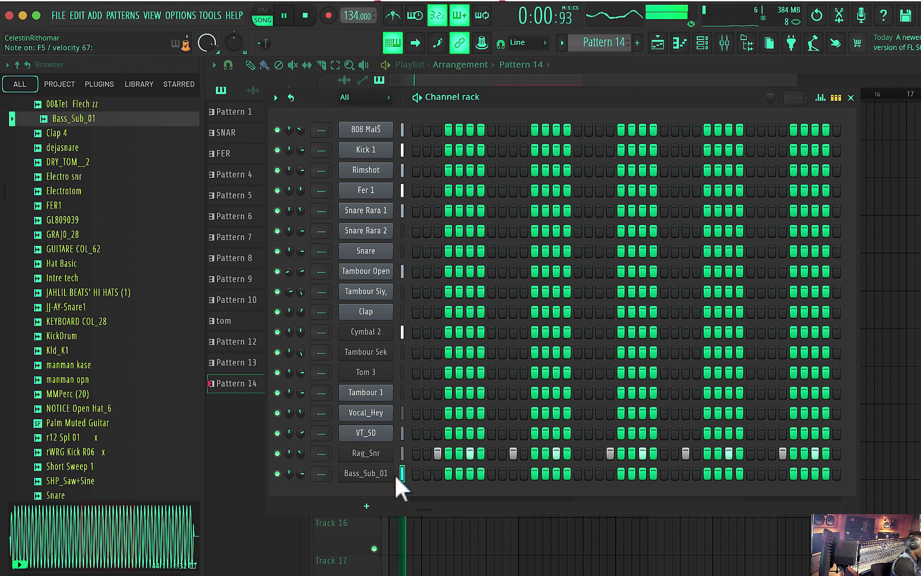
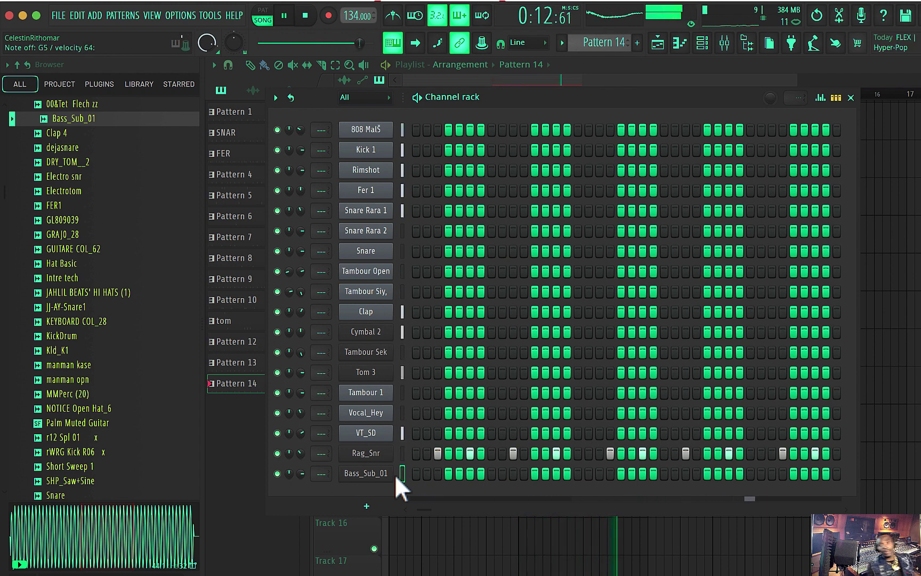
key(space)
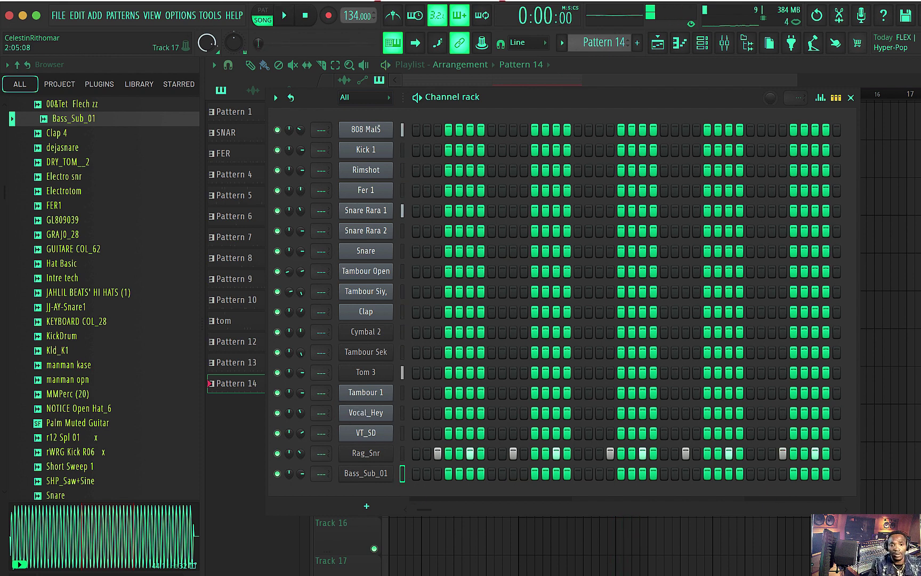
mouse_move(536, 568)
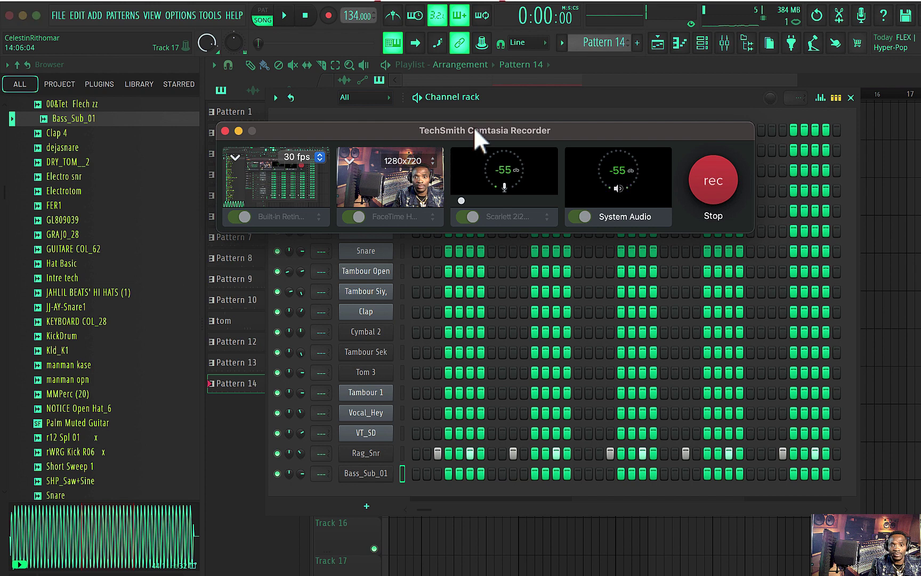
drag(475, 130, 920, 171)
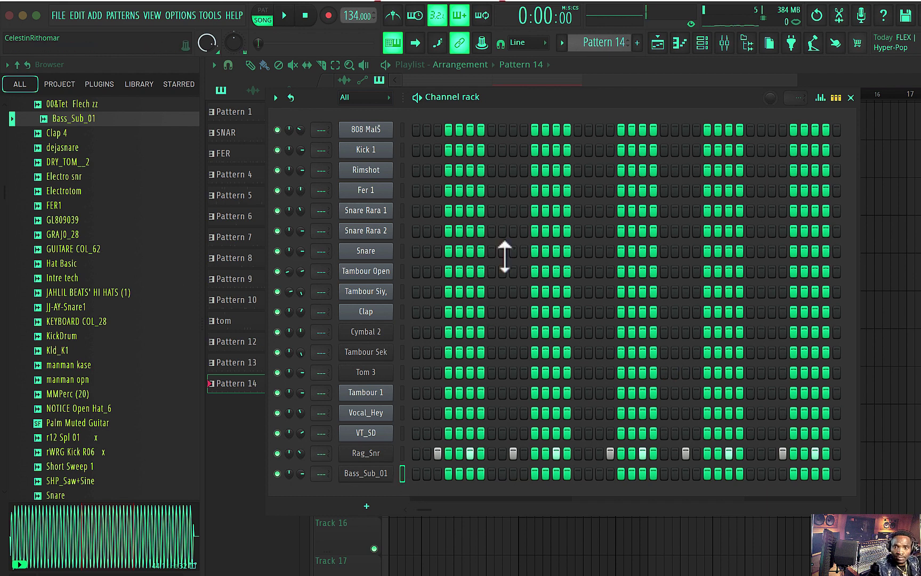
Create Pattern 15 and name it bass.
click(637, 42)
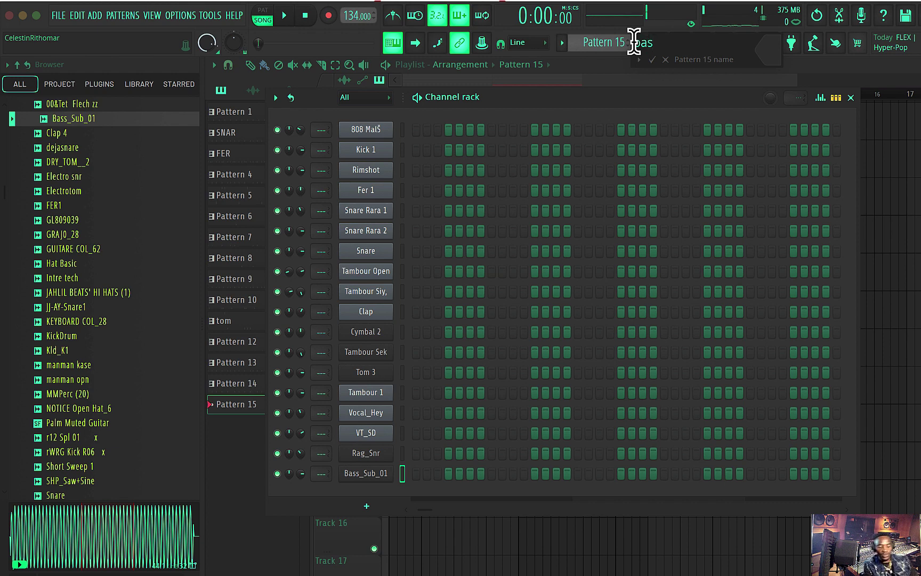
key(Return)
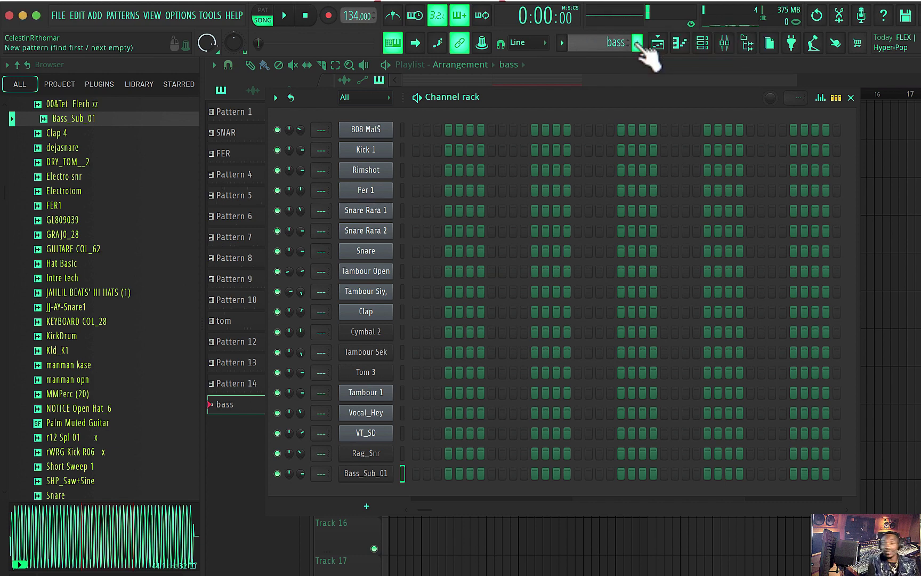
Save the project as Youtube Tutorial 1 in a new project folder.
key(super+s)
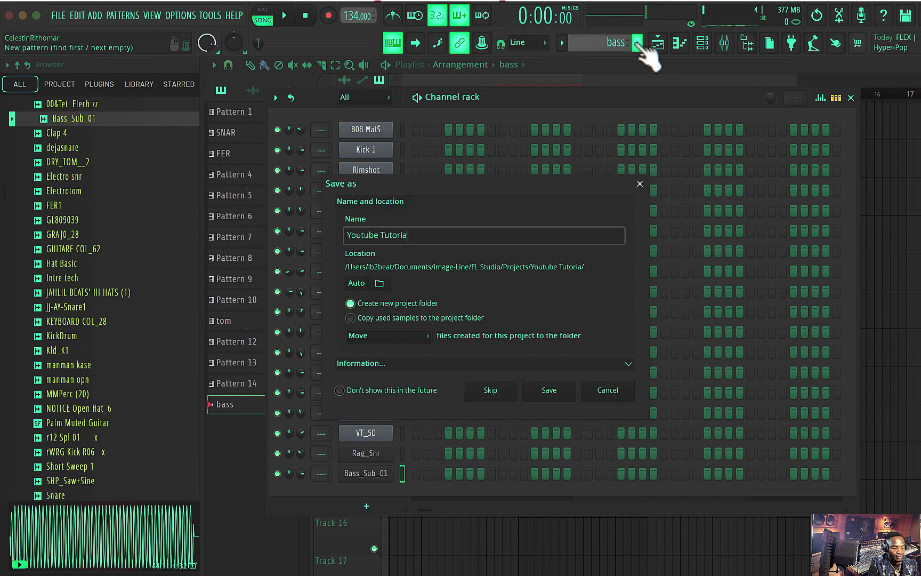
click(549, 391)
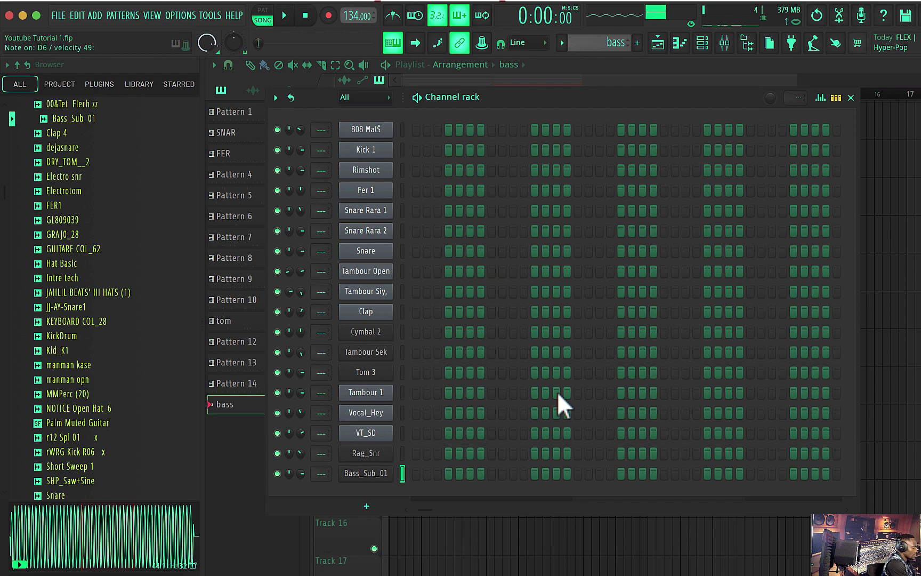
Rehearse a Bass_Sub_01 line with live notes while the arrangement plays.
key(space)
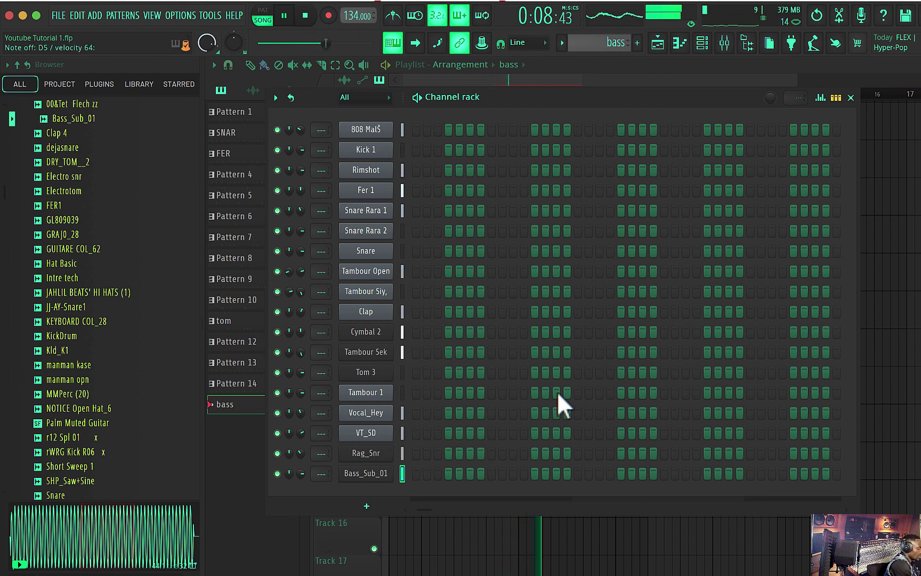
key(space)
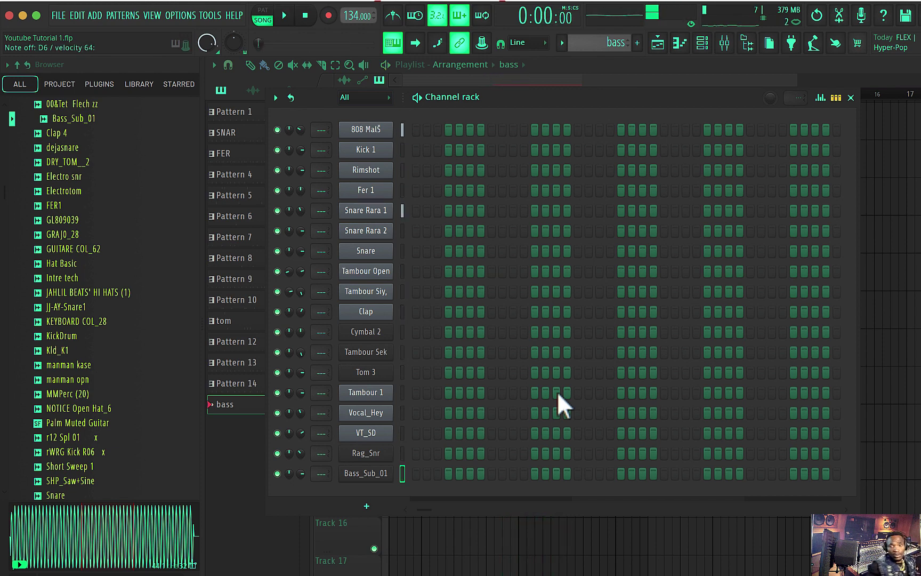
Place the bass pattern as a four-bar clip at bar 1 of Track 15 and open its Bass_Sub_01 piano roll.
click(431, 532)
click(450, 478)
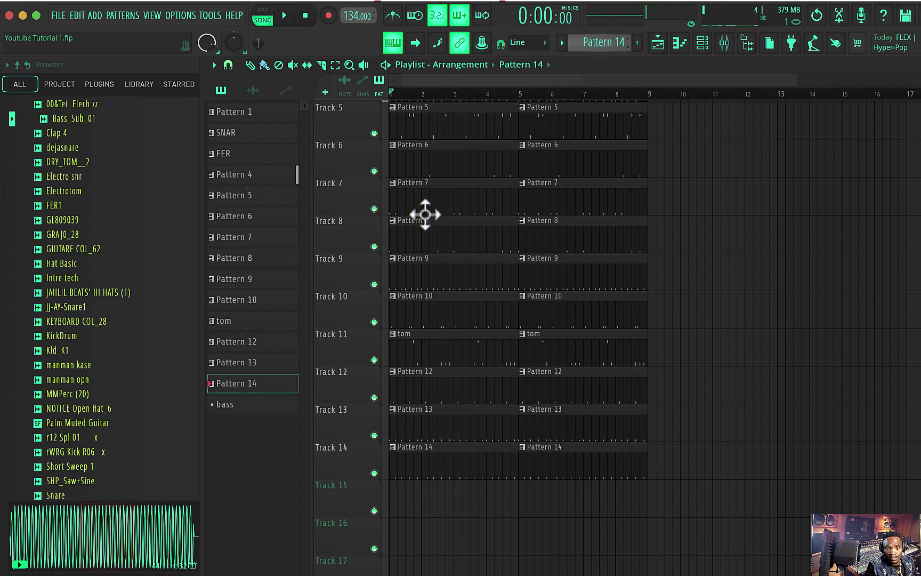
click(253, 405)
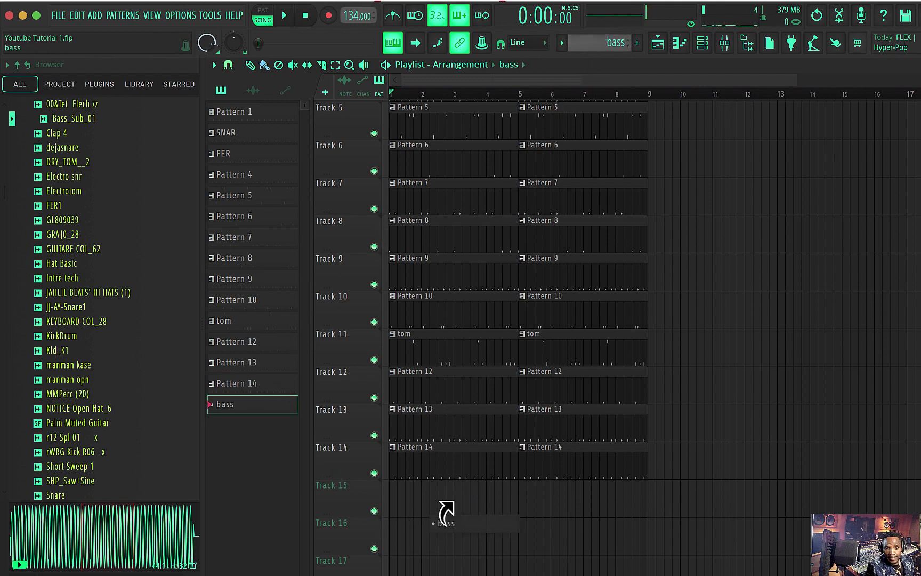
click(483, 501)
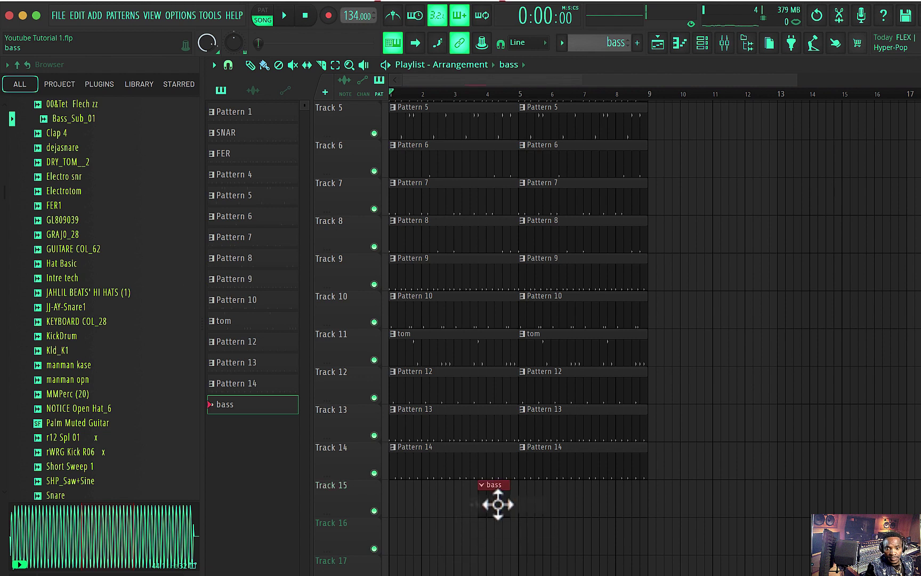
mouse_move(495, 502)
mouse_down()
mouse_move(411, 506)
mouse_move(473, 500)
mouse_move(440, 502)
mouse_move(524, 510)
mouse_up()
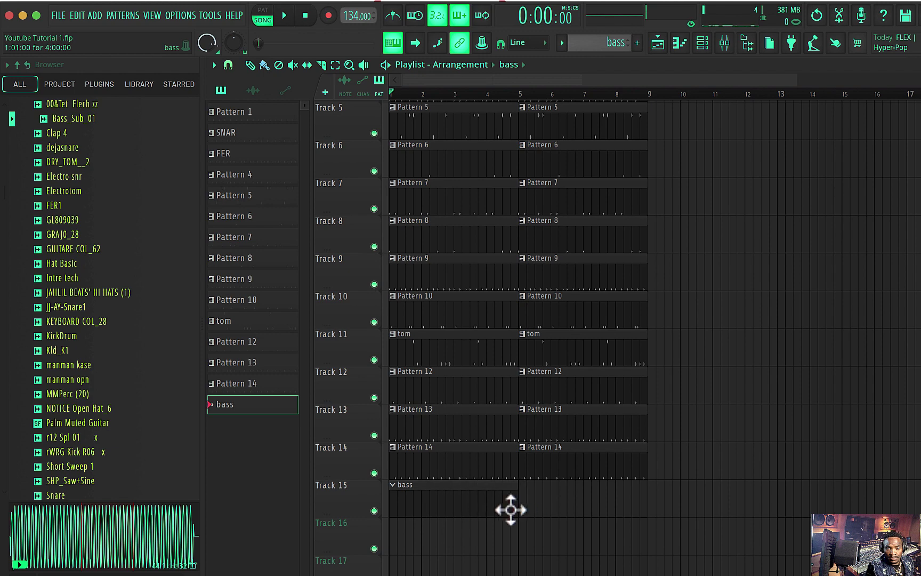
double_click(480, 510)
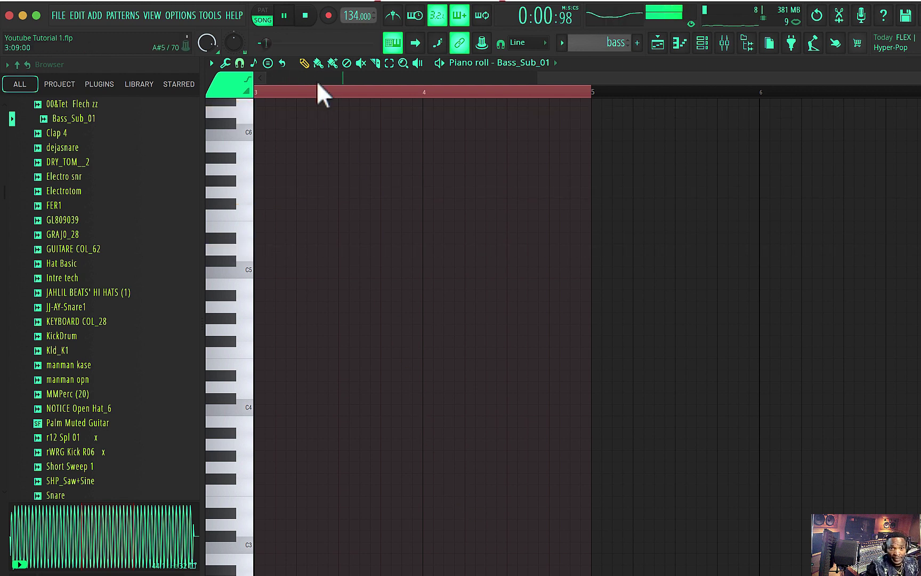
click(329, 16)
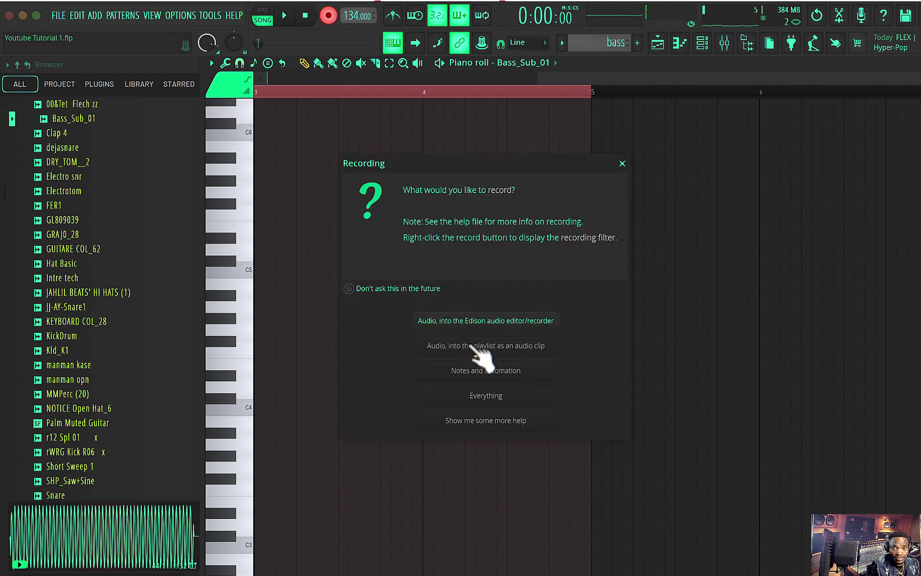
click(468, 346)
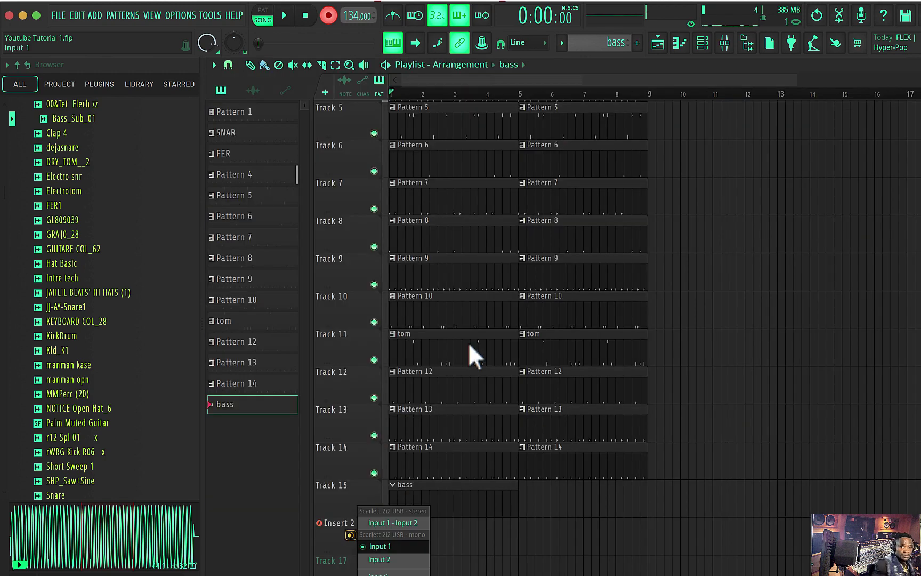
click(757, 344)
click(330, 15)
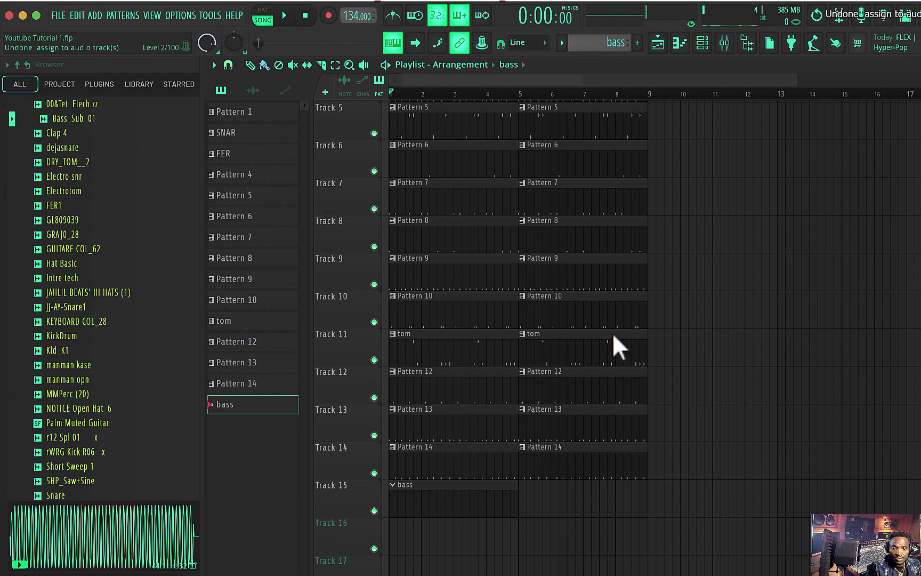
Record notes and automation for a live Bass_Sub_01 line of D5, G5 and D6, and quantize all the recorded notes.
double_click(411, 509)
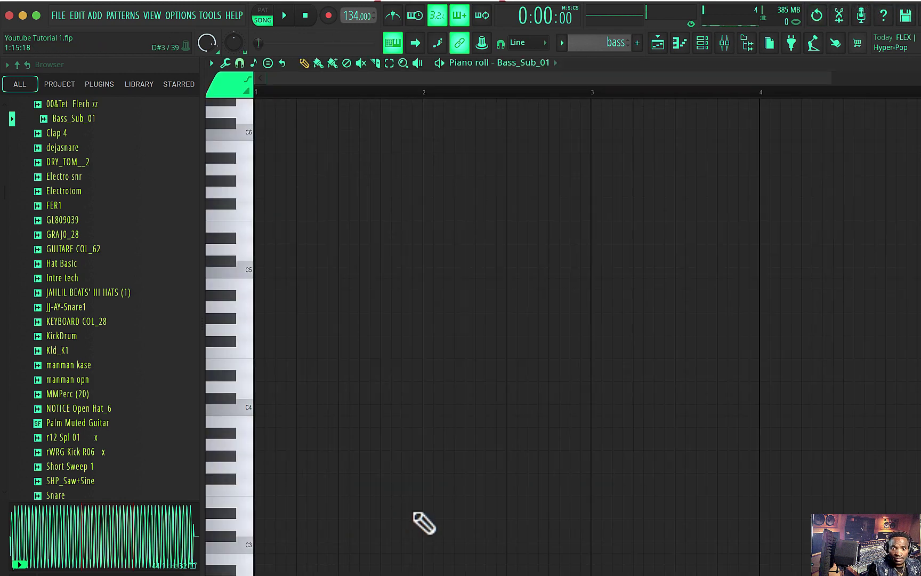
click(328, 15)
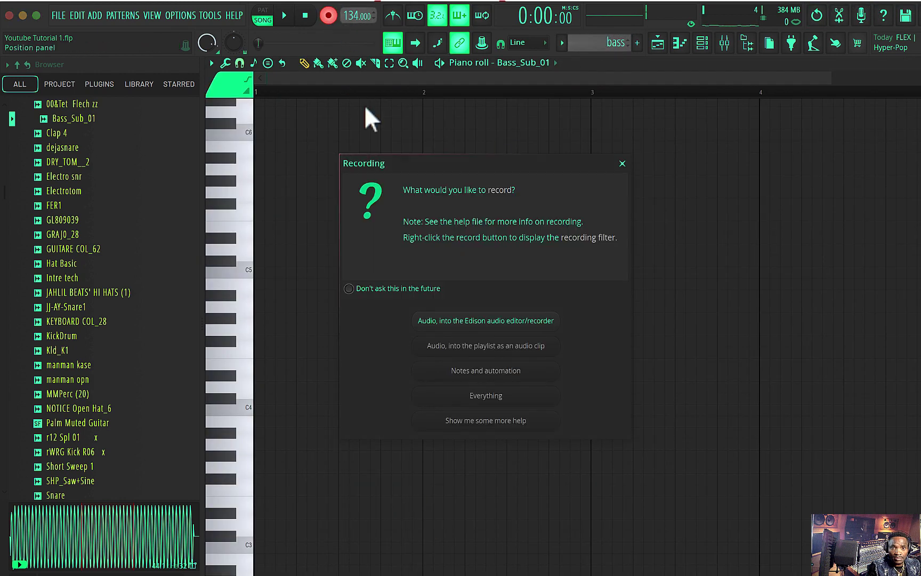
click(493, 377)
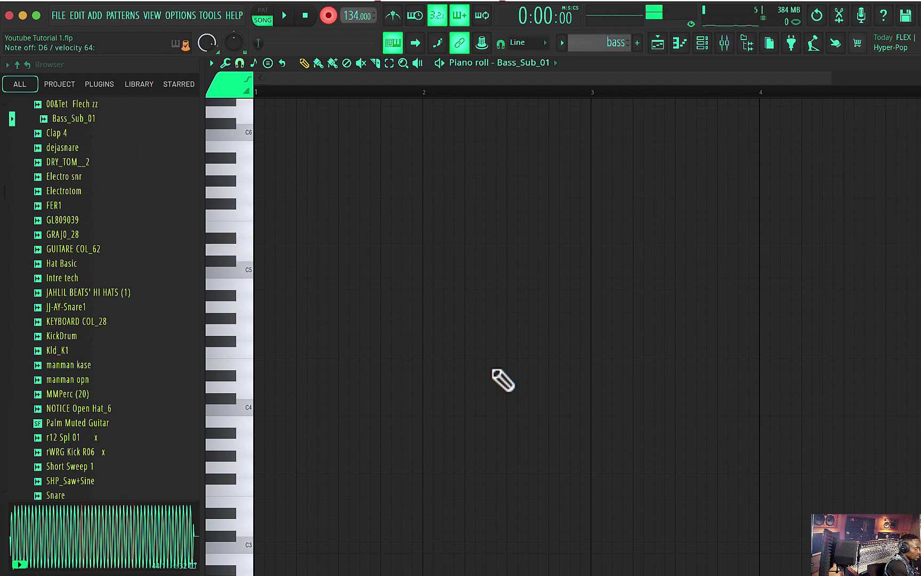
key(space)
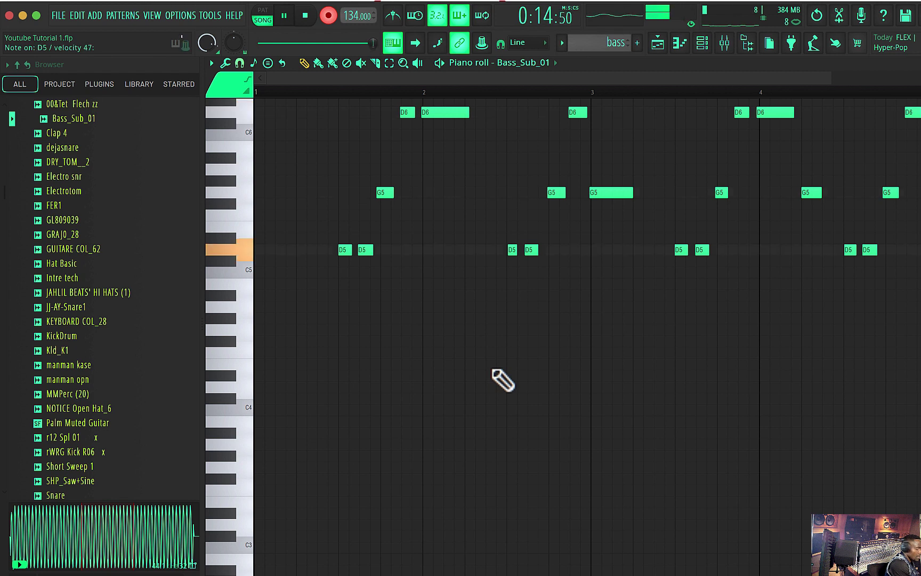
key(space)
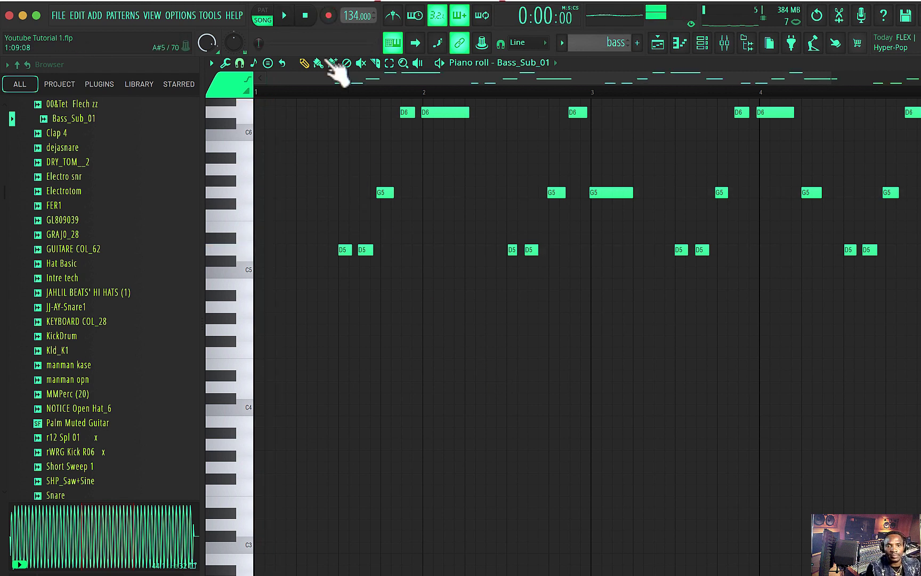
key(super+a)
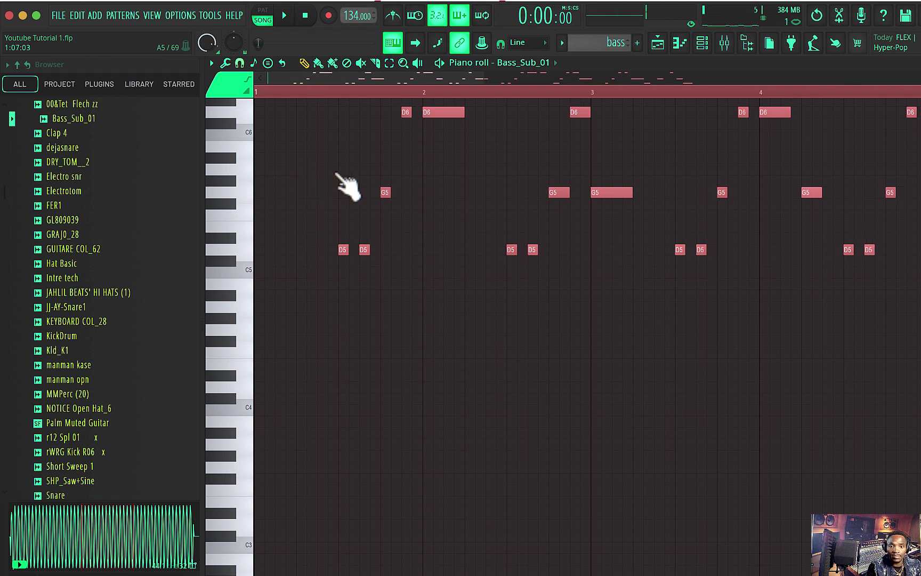
Try to shift the whole bass line half a bar earlier so its first D5 falls on bar 1.
key(space)
drag(343, 252, 259, 251)
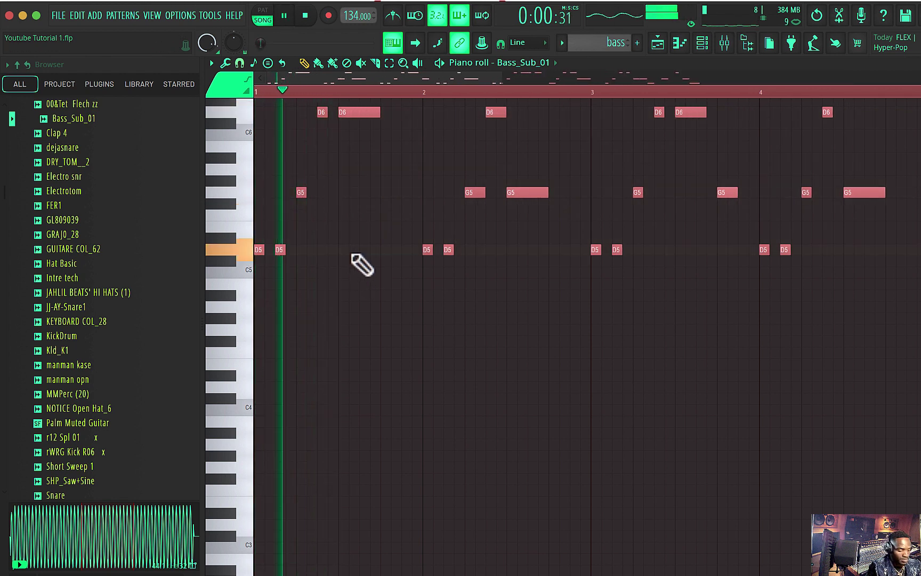
key(space)
key(super+z)
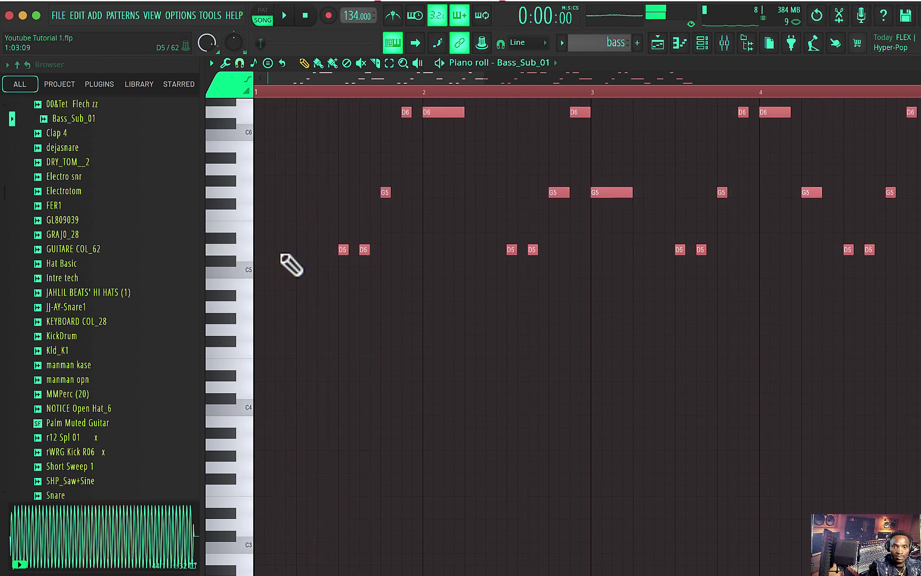
Add a very short D5 note at the start of bar 1 and play it back.
drag(261, 253, 243, 253)
key(space)
key(space)
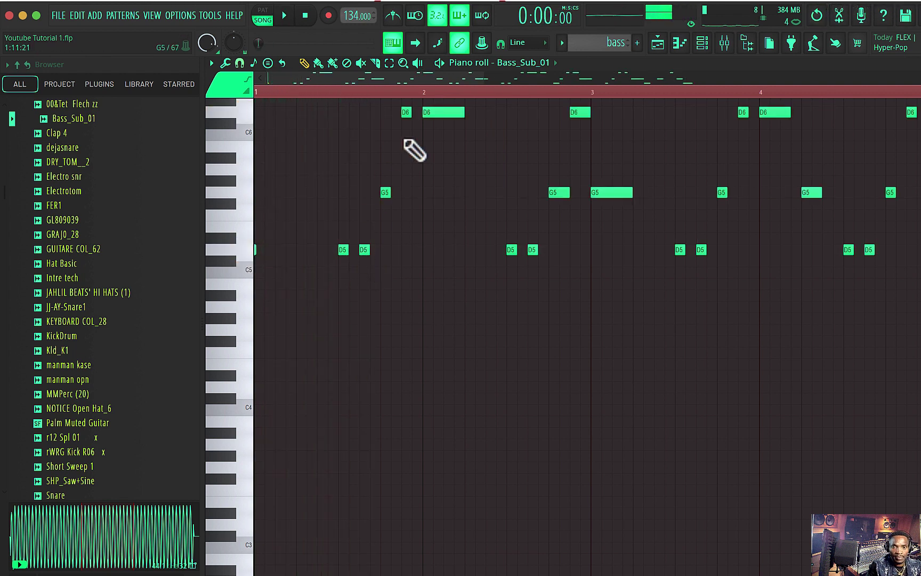
Adjust the attack time of the Bass_Sub_01 channel's volume envelope and check the sound with the beat.
click(701, 44)
click(373, 474)
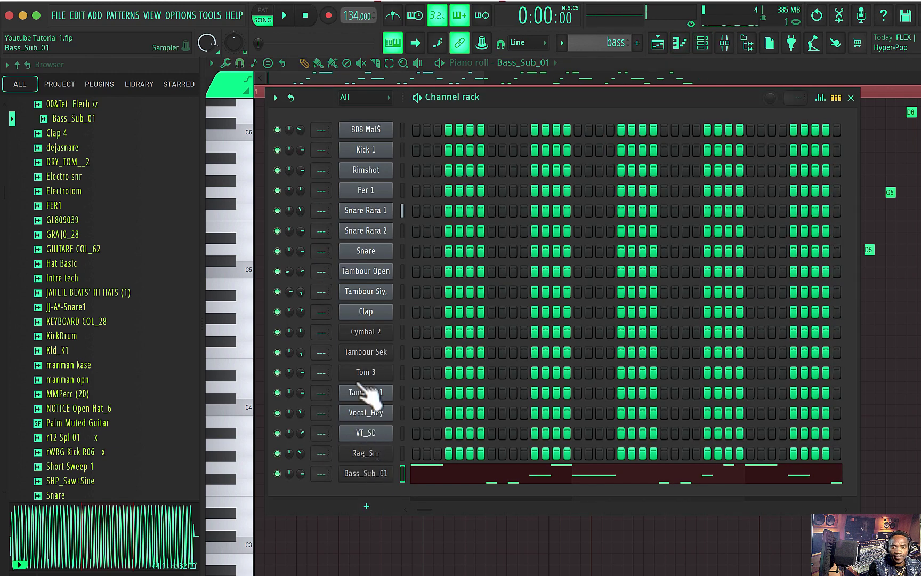
click(254, 120)
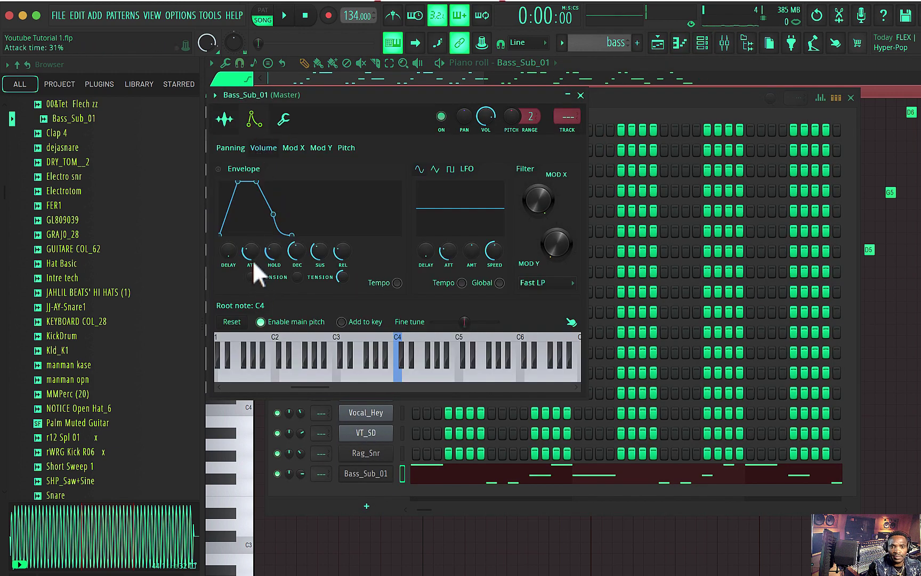
drag(252, 260, 252, 246)
key(space)
click(580, 95)
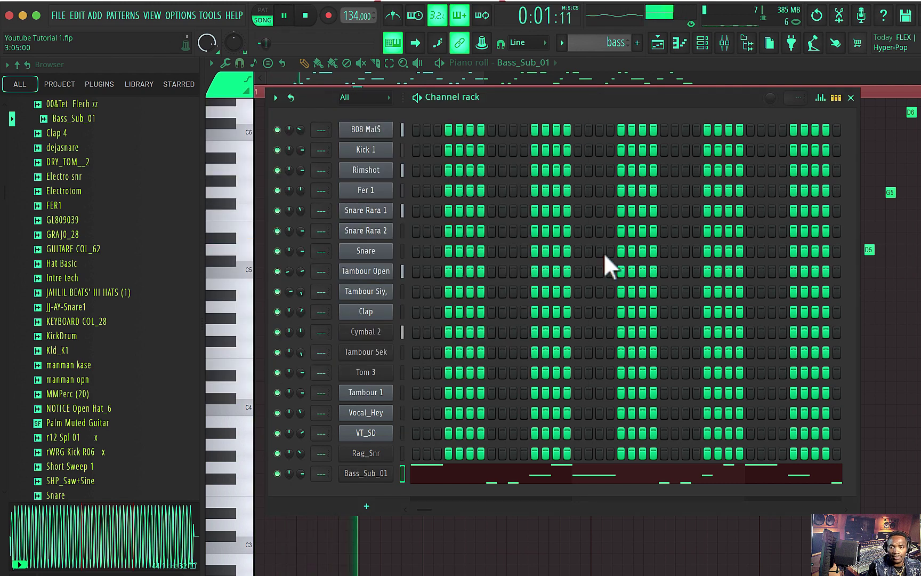
click(885, 316)
key(space)
Replace the tiny note at the start of bar 1 with a D5 about three steps long and play the result.
drag(283, 260, 246, 248)
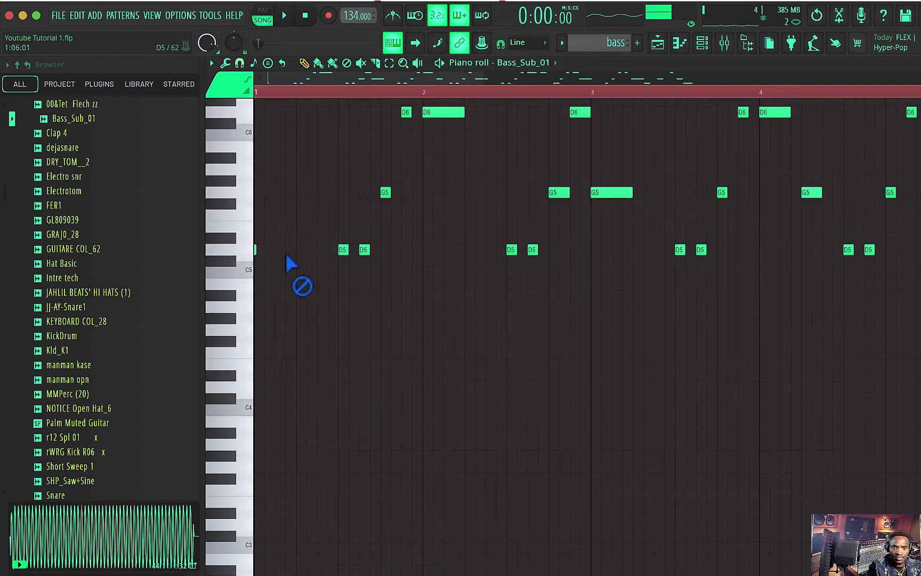
click(243, 249)
key(space)
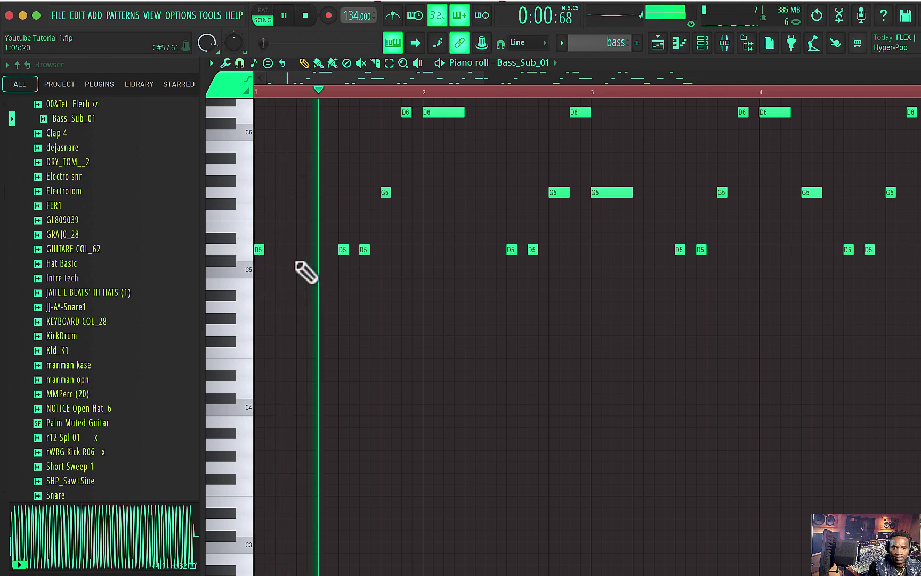
key(space)
key(space)
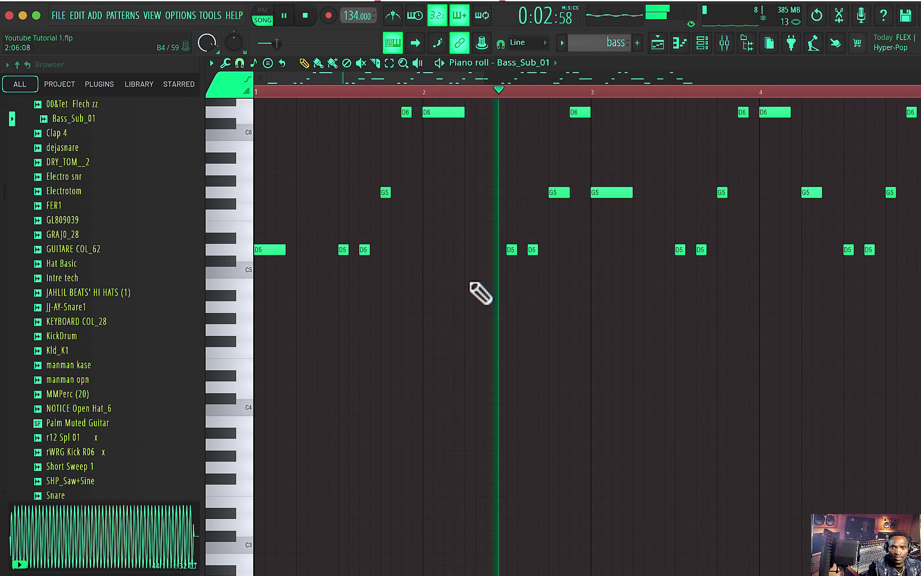
Select all bass notes and level their velocities at about 78% through the last note at bar 9.
scroll(479, 292, up, 3)
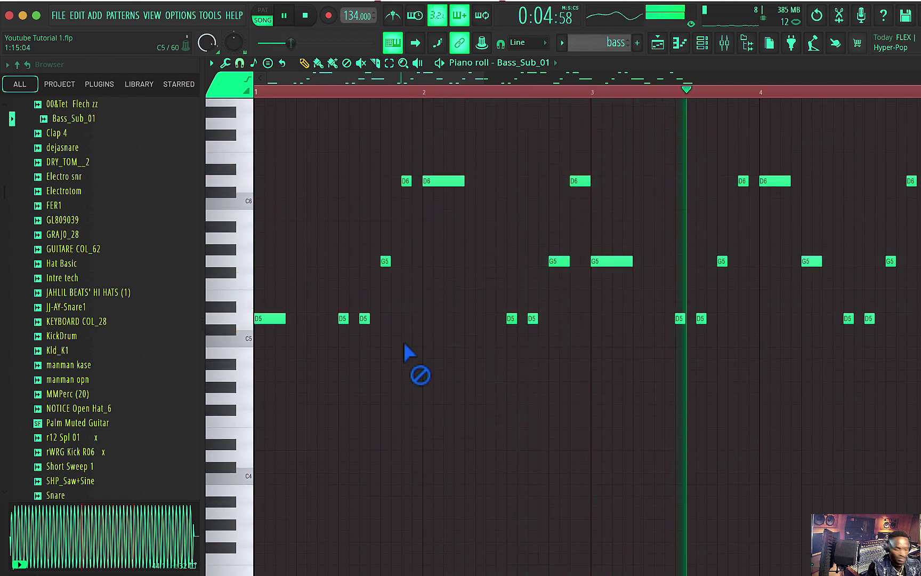
key(super+a)
key(space)
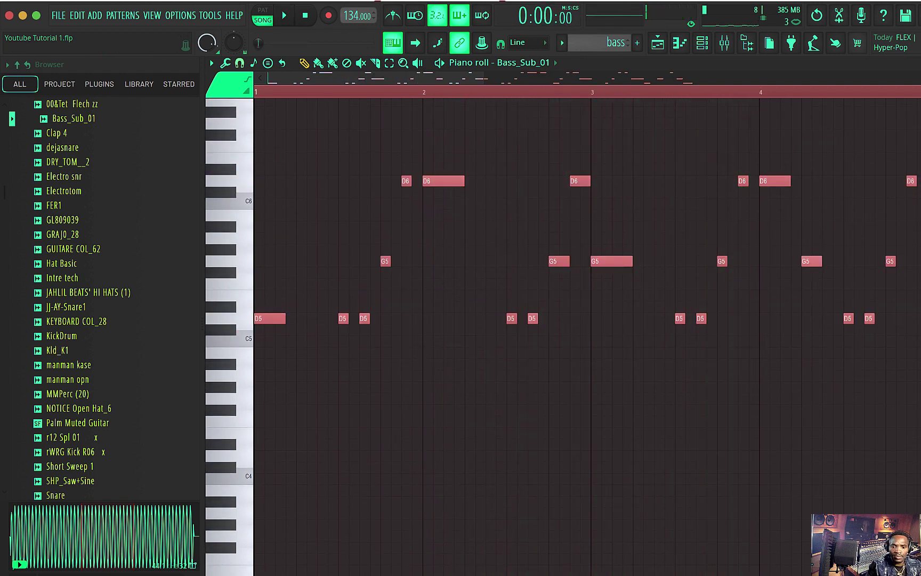
drag(415, 574, 482, 340)
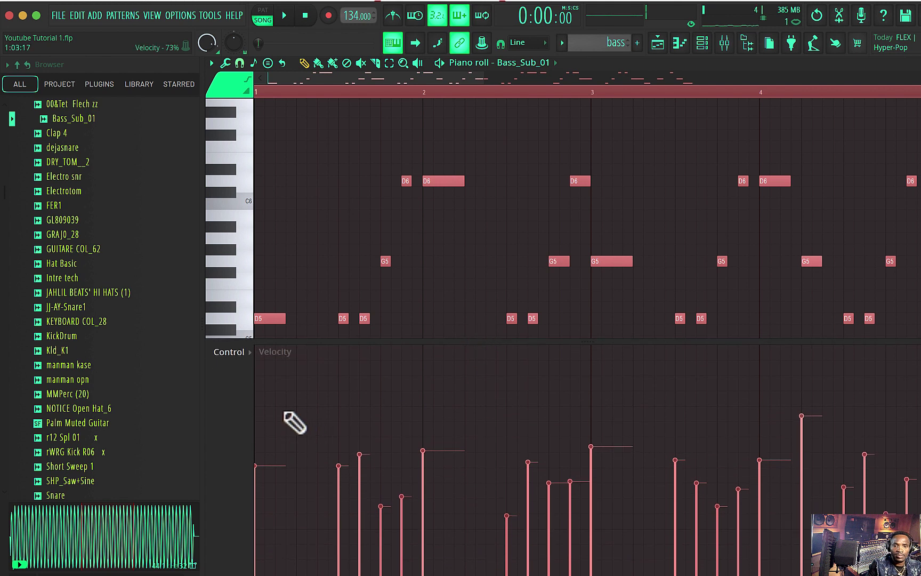
mouse_move(257, 416)
mouse_down()
mouse_move(479, 421)
mouse_move(237, 422)
mouse_move(821, 444)
mouse_move(919, 437)
mouse_up()
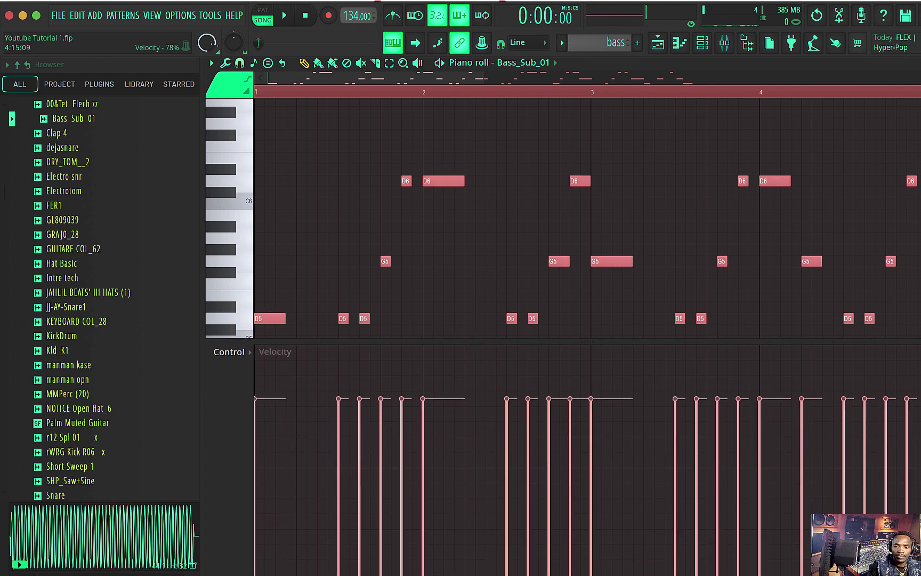
scroll(822, 438, right, 10)
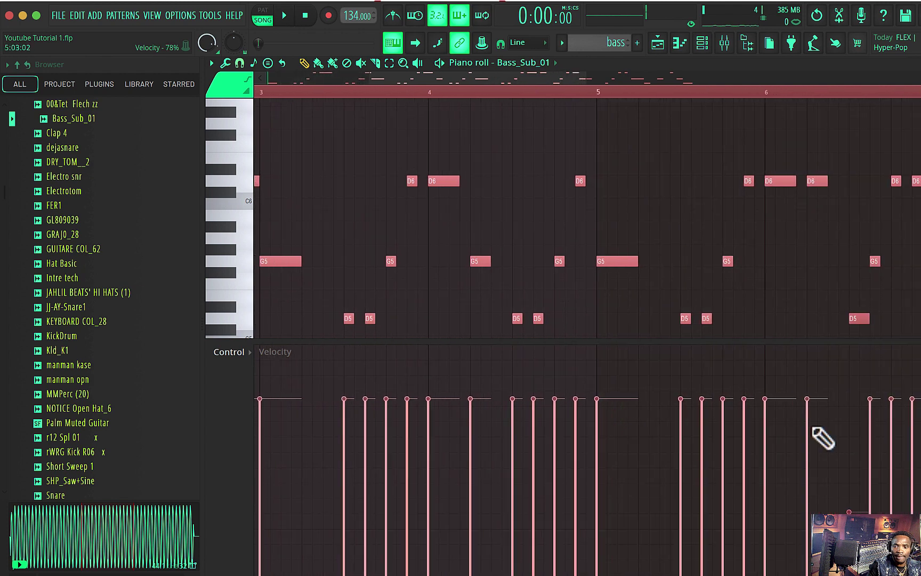
scroll(823, 438, right, 12)
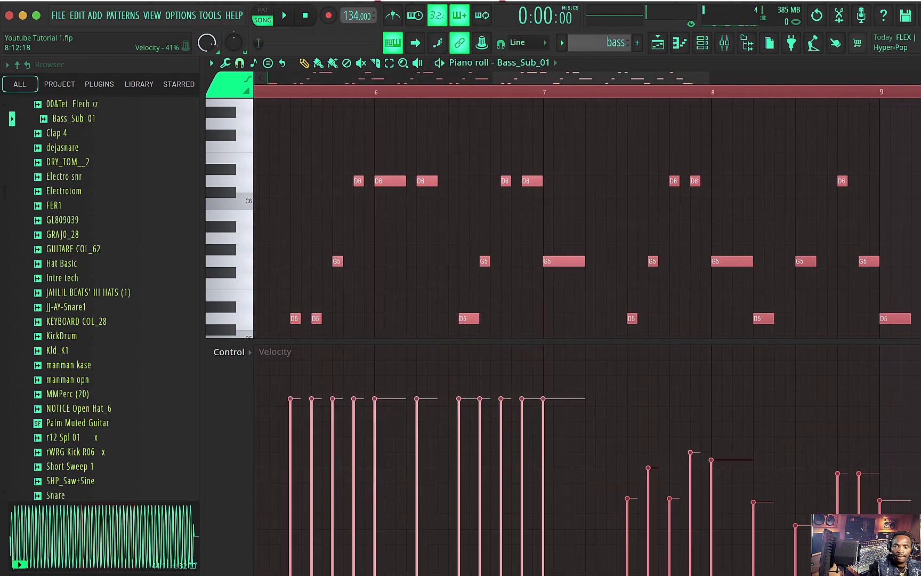
scroll(823, 438, right, 4)
mouse_move(376, 452)
mouse_down()
mouse_move(662, 486)
mouse_move(589, 443)
mouse_move(699, 426)
mouse_move(846, 429)
mouse_up()
Lower the Bass_Sub_01 channel's volume in the channel rack while the beat plays.
key(space)
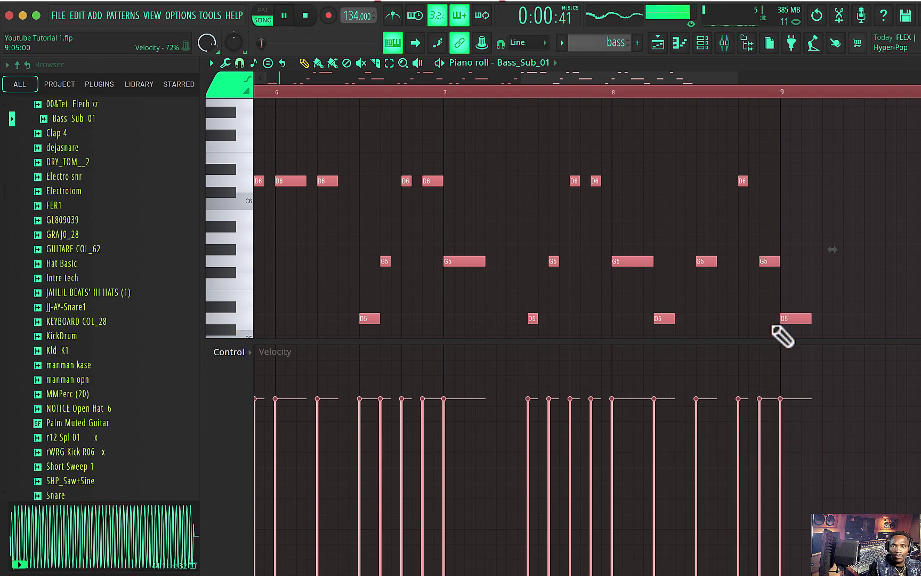
click(702, 43)
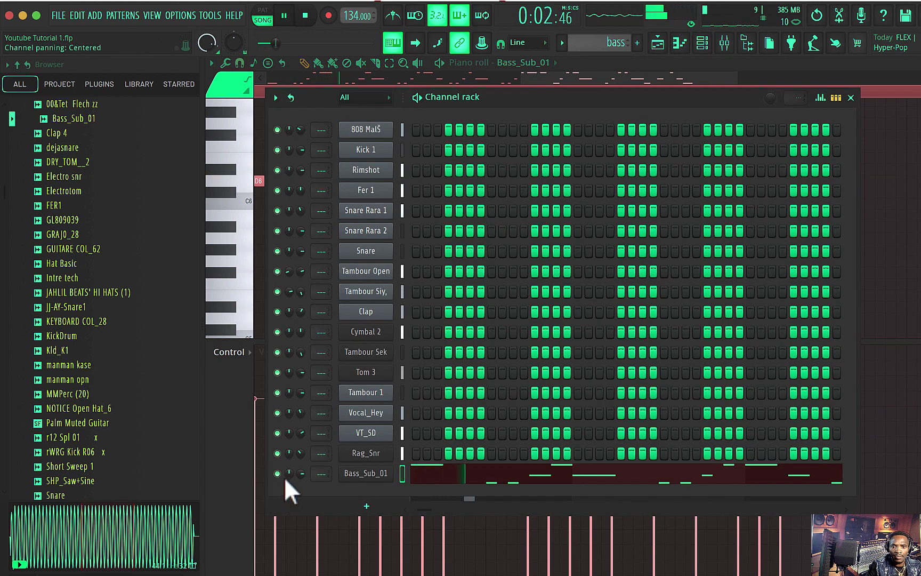
drag(300, 473, 300, 520)
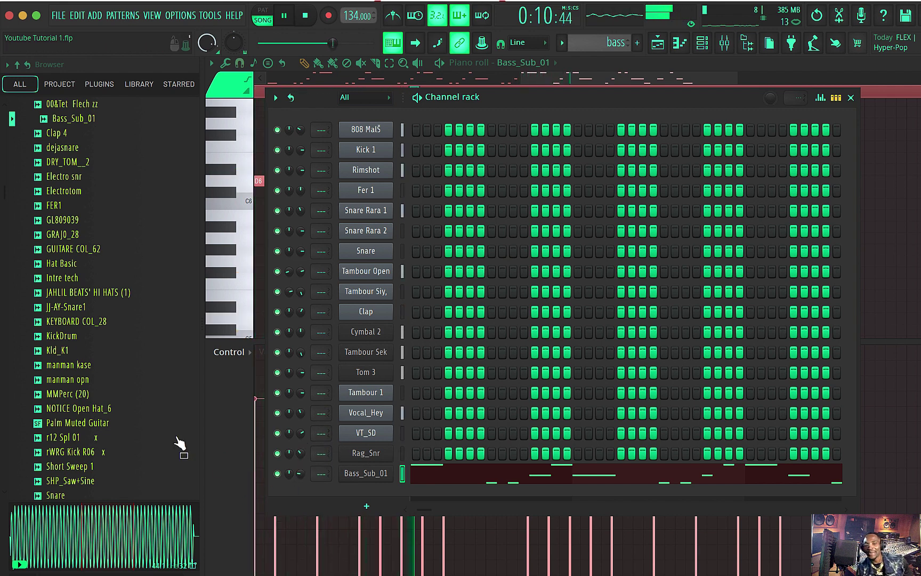
key(space)
Audition the samples in the Colmxx new Thing folder, including GUITARE COL_62, Short Sweep 1, KEYBOARD COL_28, FER1 and GL809039.
scroll(81, 303, up, 2)
scroll(81, 303, up, 2)
click(81, 302)
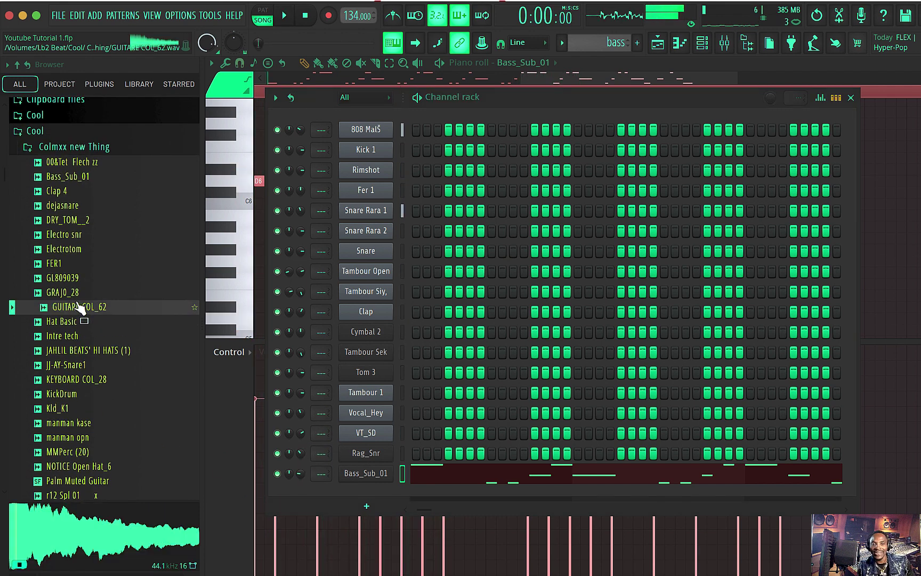
scroll(80, 302, down, 4)
key(space)
scroll(79, 368, down, 8)
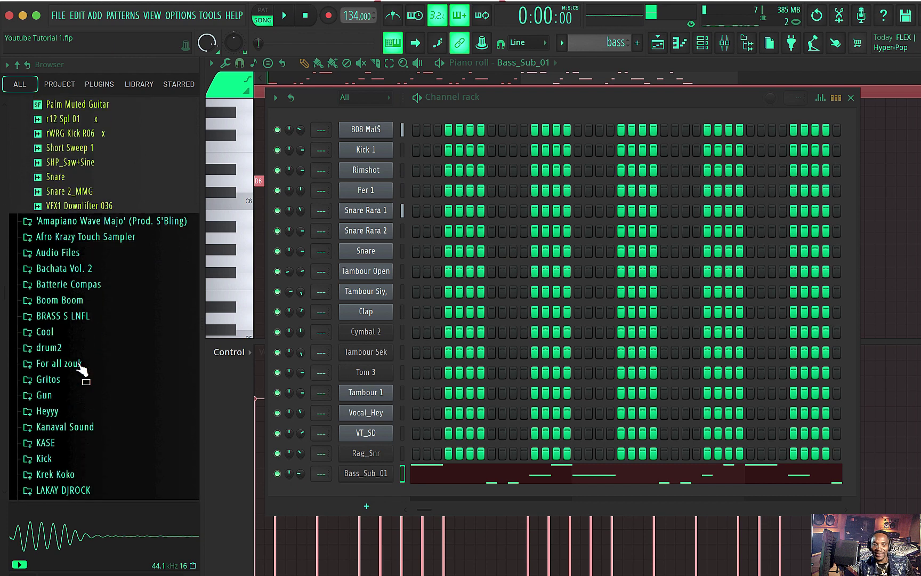
scroll(87, 287, up, 2)
click(67, 205)
scroll(85, 299, up, 4)
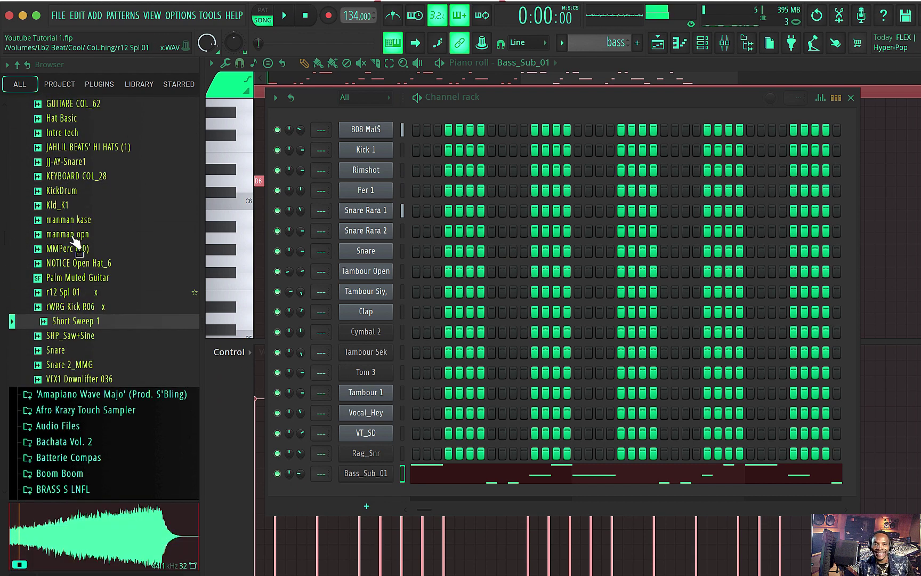
click(74, 235)
scroll(87, 290, up, 2)
click(79, 263)
click(81, 235)
scroll(79, 278, up, 2)
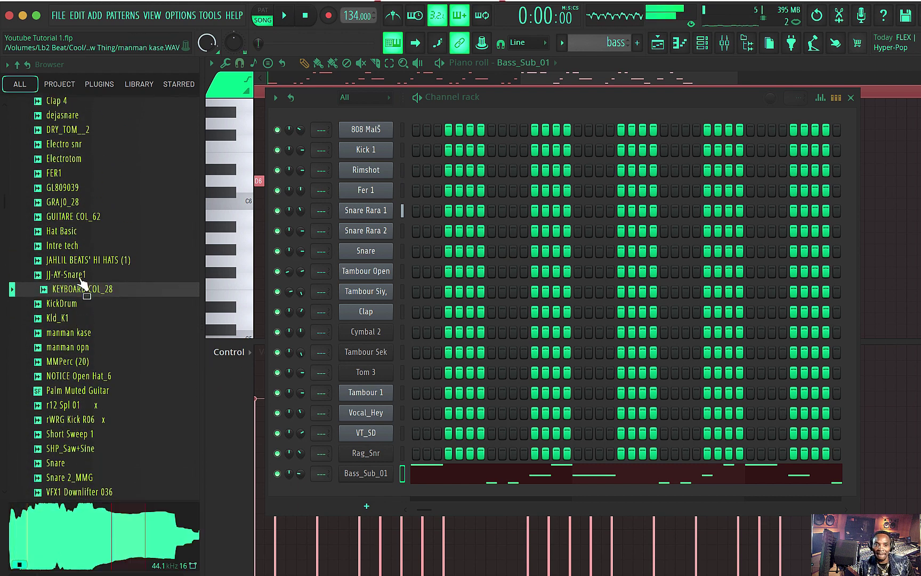
click(85, 249)
click(99, 220)
click(83, 178)
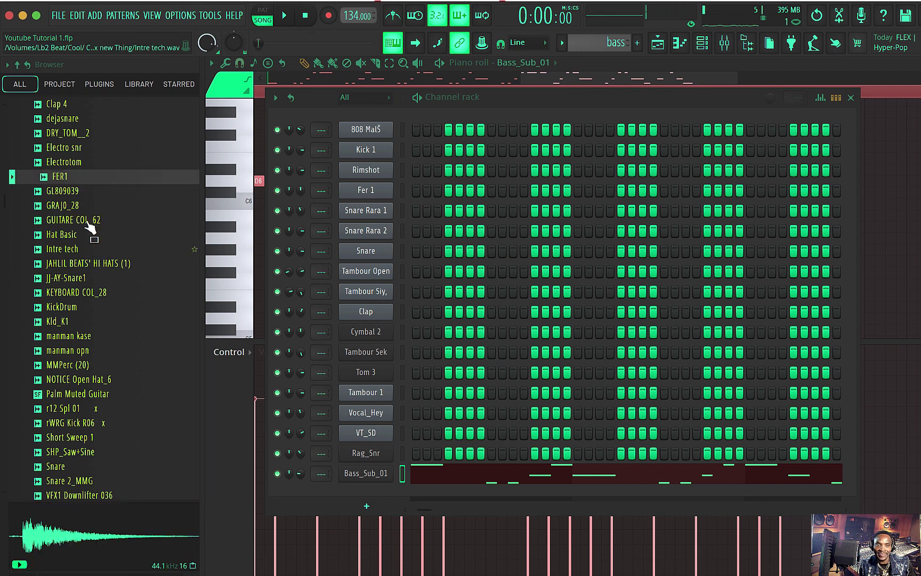
click(85, 195)
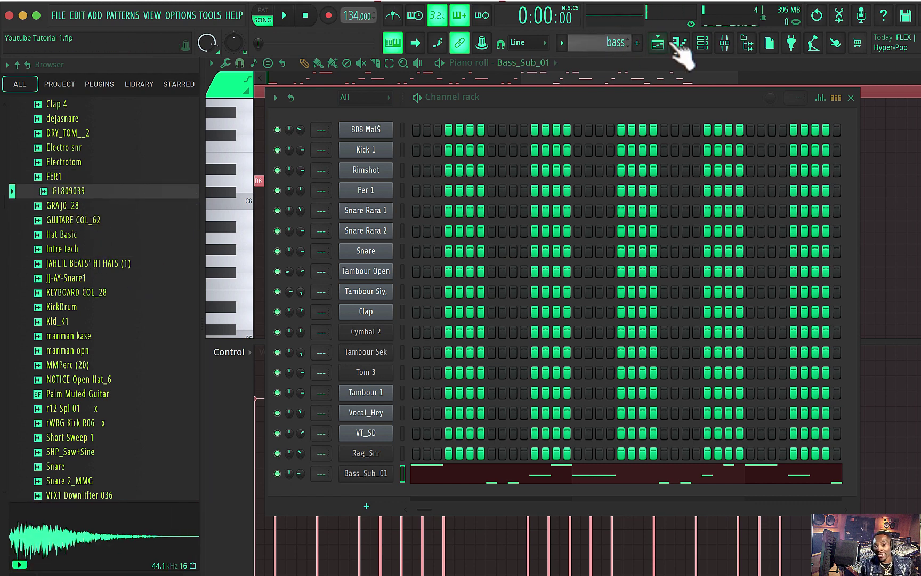
Shorten the bass clip on Track 15 to four bars and place a second bass clip at bar 5.
click(659, 44)
scroll(485, 364, down, 2)
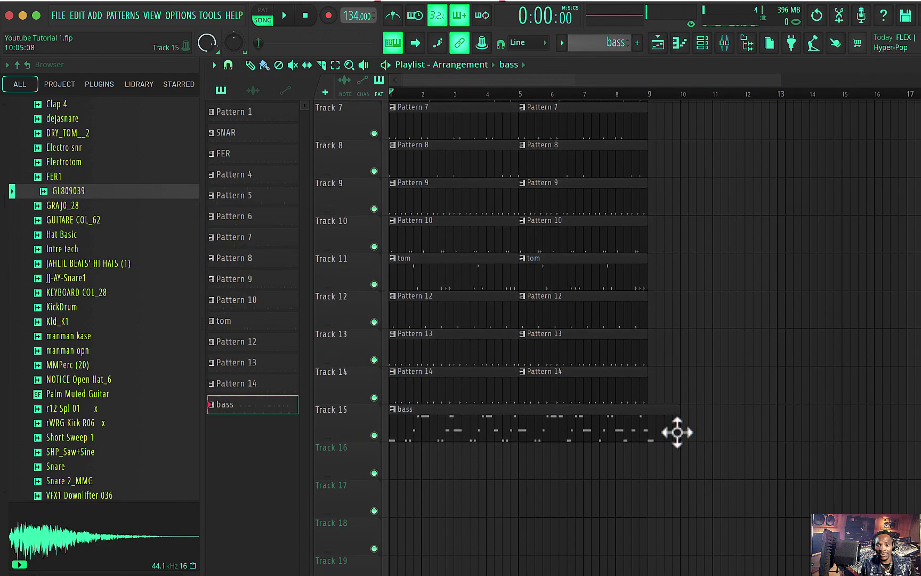
drag(680, 440, 646, 441)
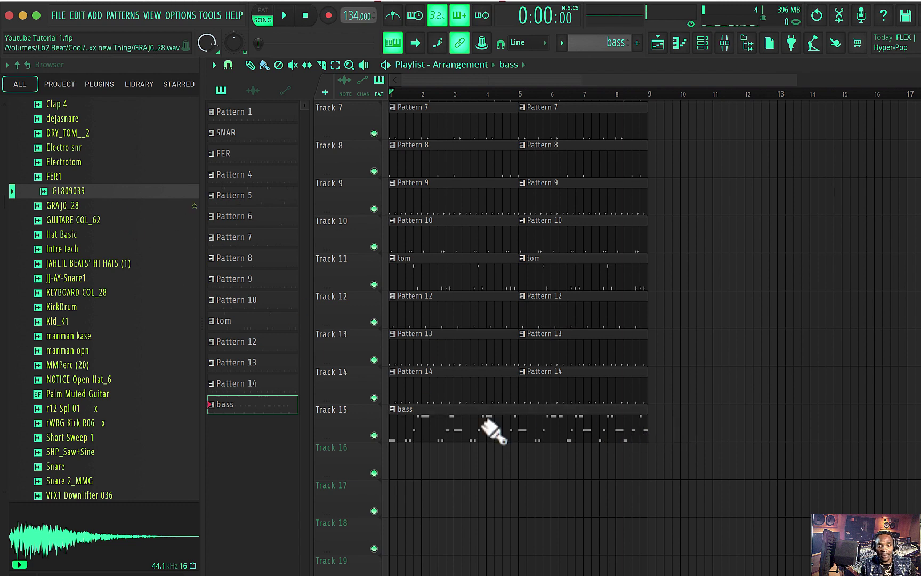
drag(592, 431, 512, 430)
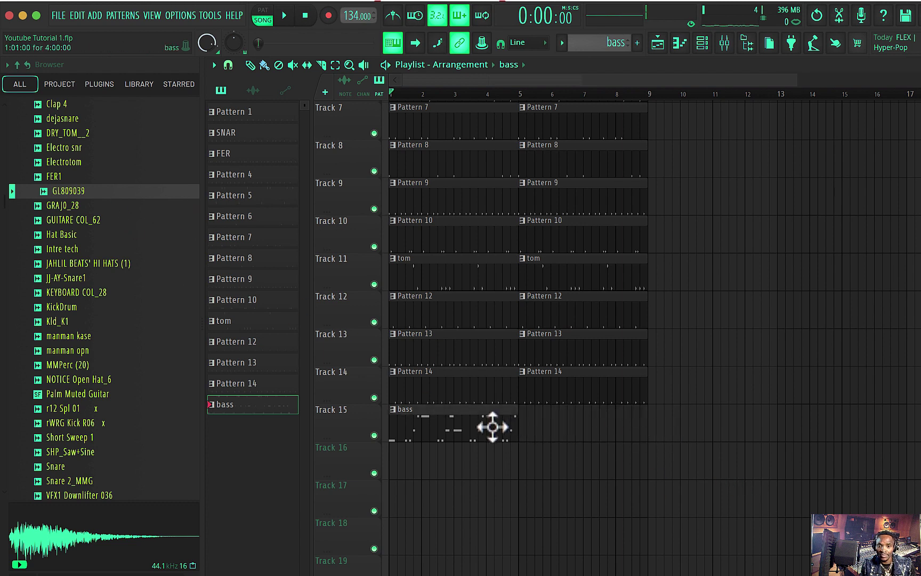
click(521, 430)
Audition more samples in the Colmxx new Thing folder, including GRAJ0_28, FER1 and the entries around Intre tech.
click(88, 205)
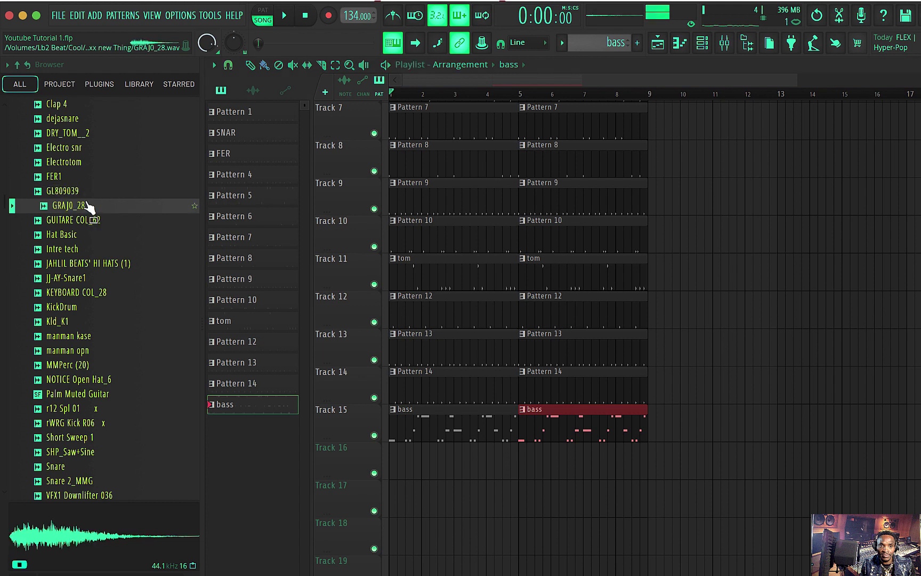
click(101, 193)
click(81, 164)
click(79, 179)
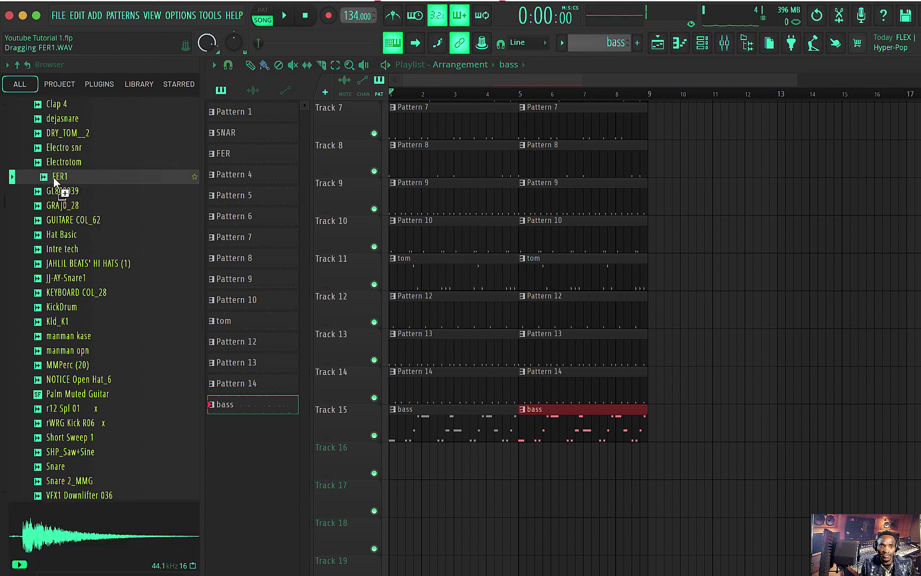
drag(53, 180, 82, 149)
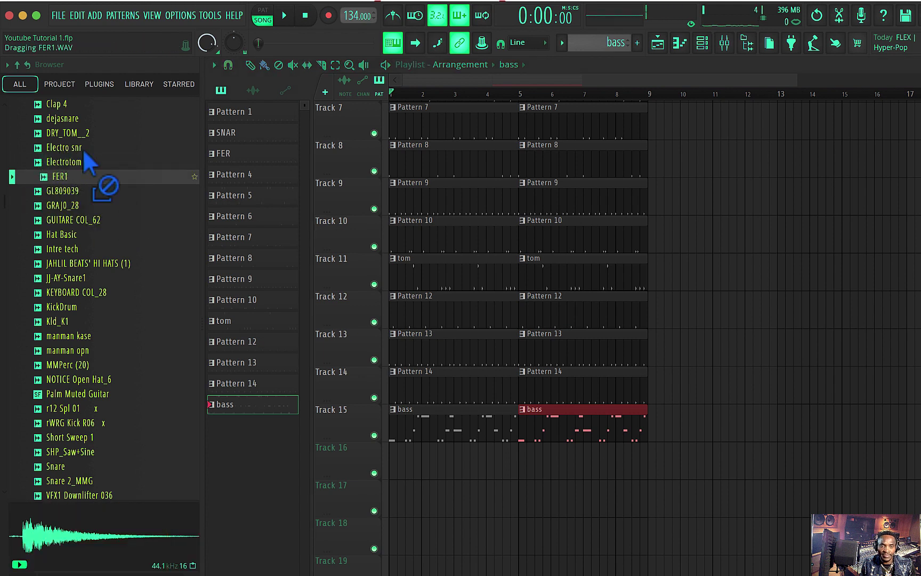
click(83, 149)
click(72, 238)
click(74, 267)
Add the Intre tech sample to Track 16 so that it starts at bar 1, and play the arrangement.
drag(78, 250, 469, 472)
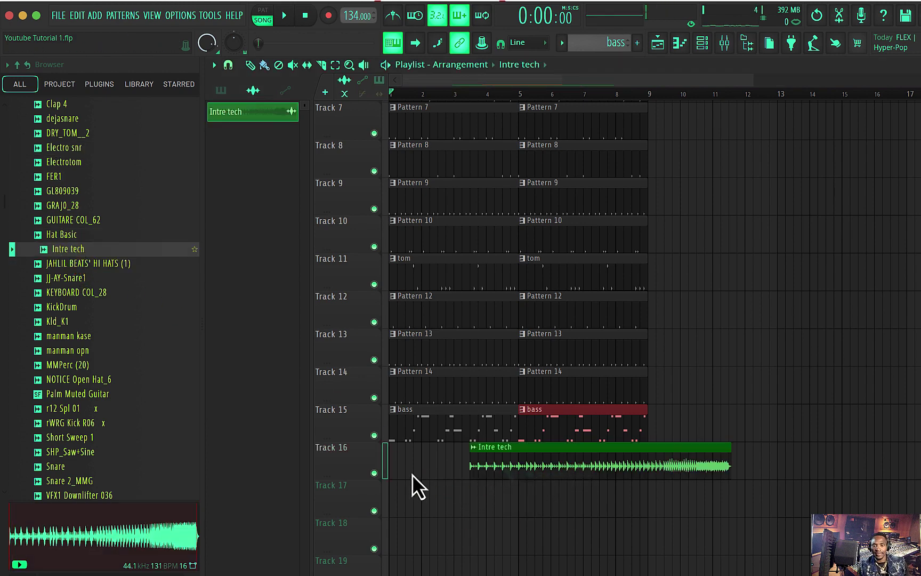
drag(479, 468, 399, 466)
key(space)
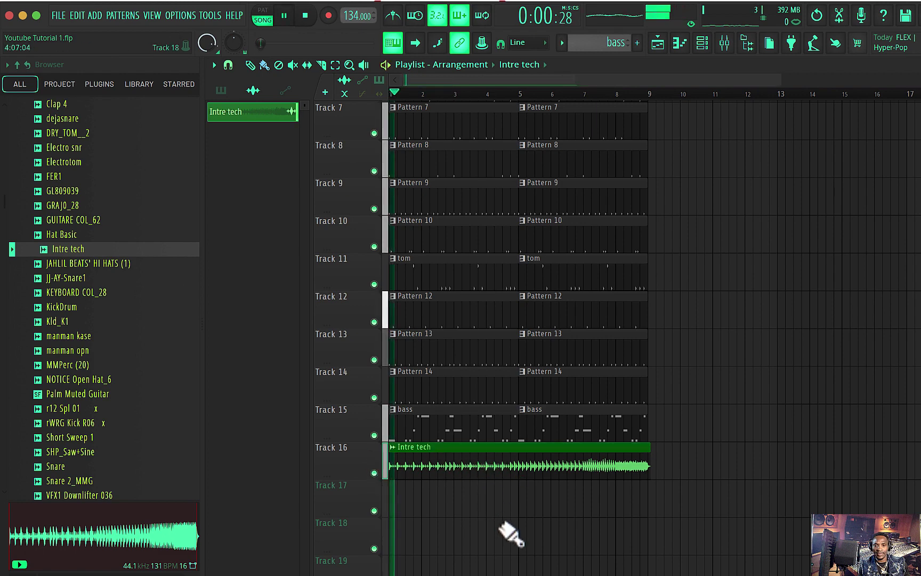
Lower the Intre tech clip's channel volume to about 39%, then mute Track 16 and stop playback.
double_click(477, 466)
drag(503, 134, 503, 155)
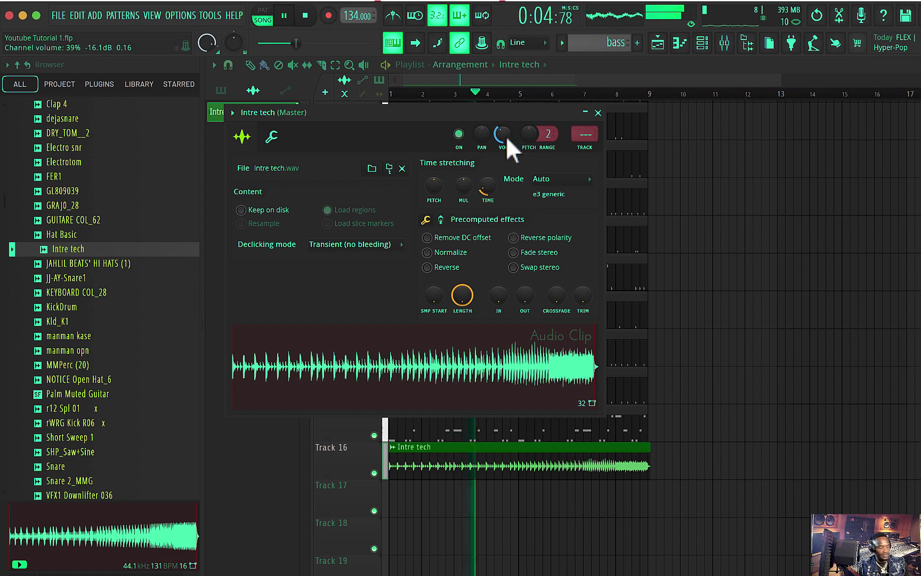
right_click(701, 436)
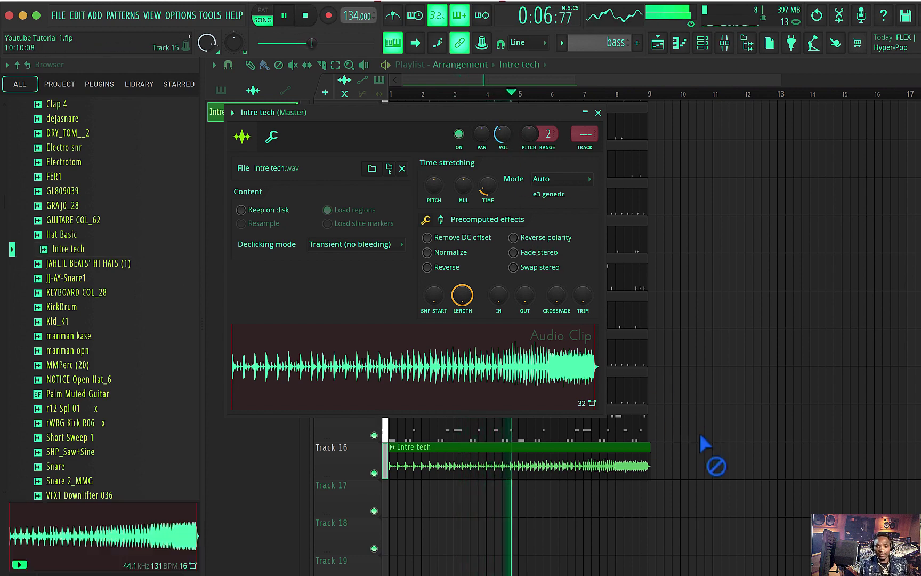
click(375, 473)
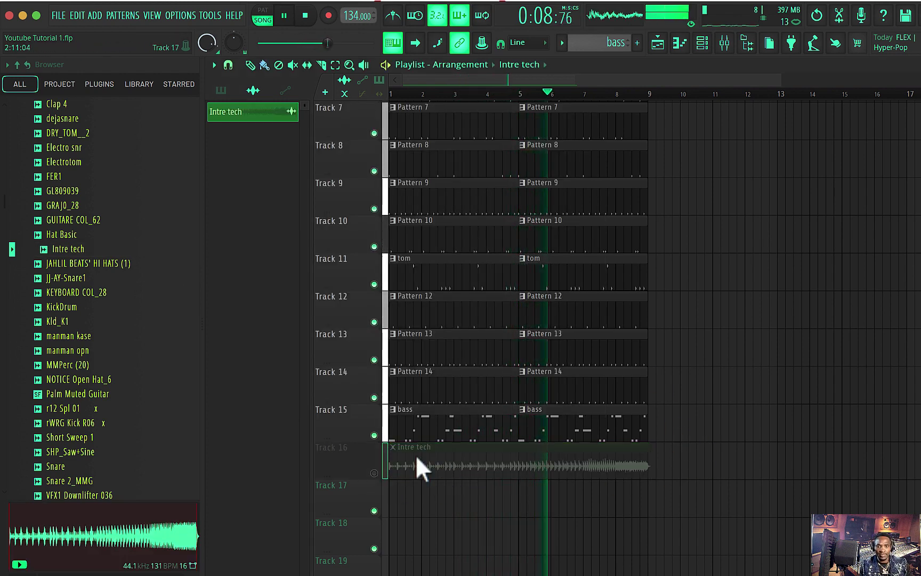
key(space)
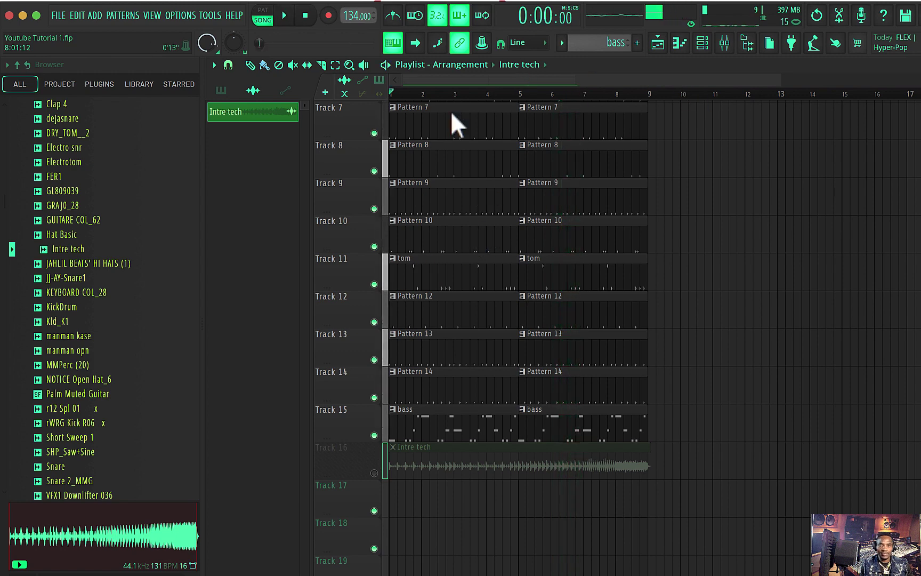
Collapse the Colmxx new Thing folder and open the Cool subfolder of the Cool sample folder to browse its sounds.
scroll(87, 195, up, 5)
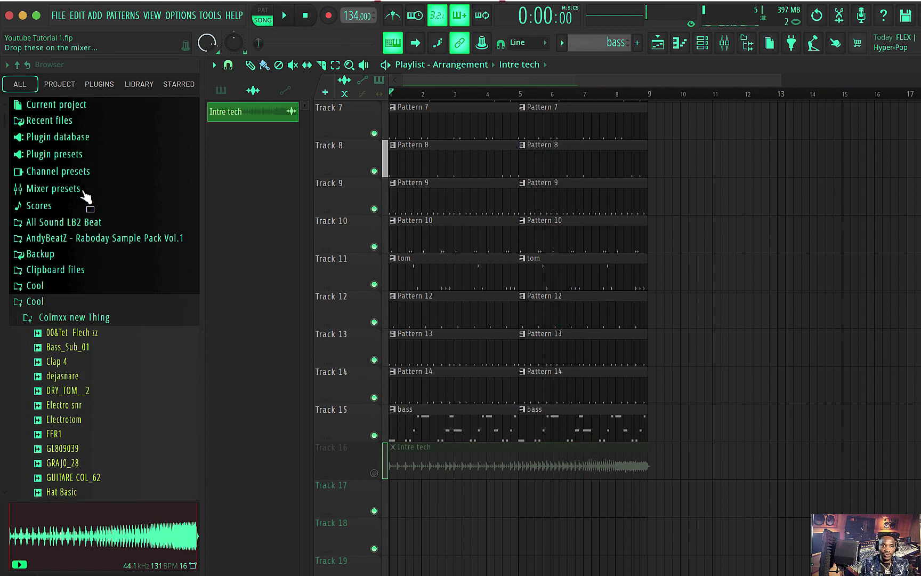
click(63, 316)
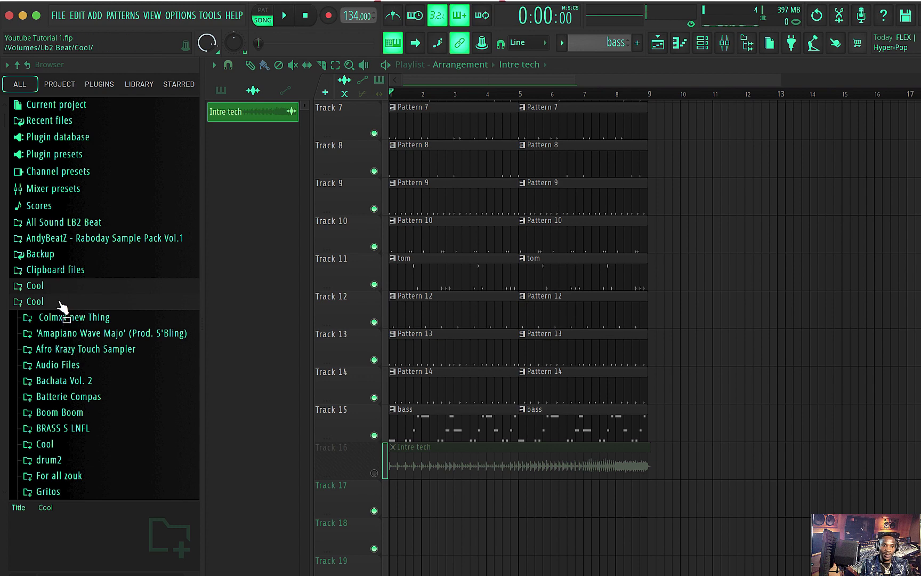
click(62, 304)
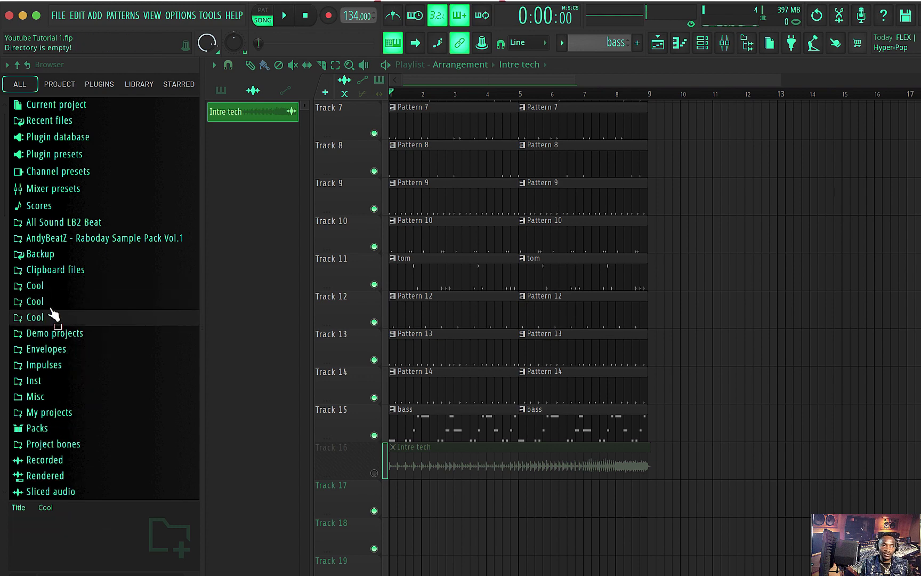
click(54, 315)
scroll(68, 332, down, 2)
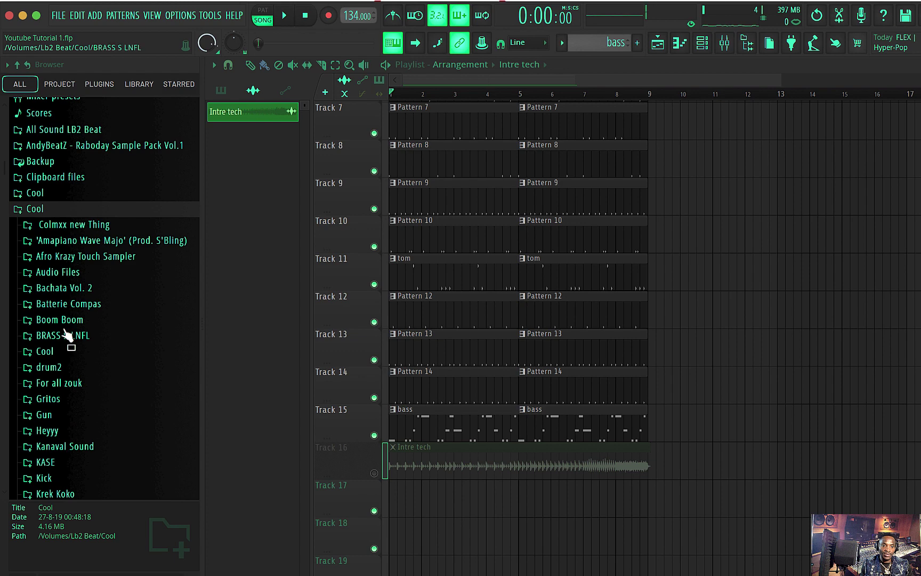
scroll(74, 368, down, 8)
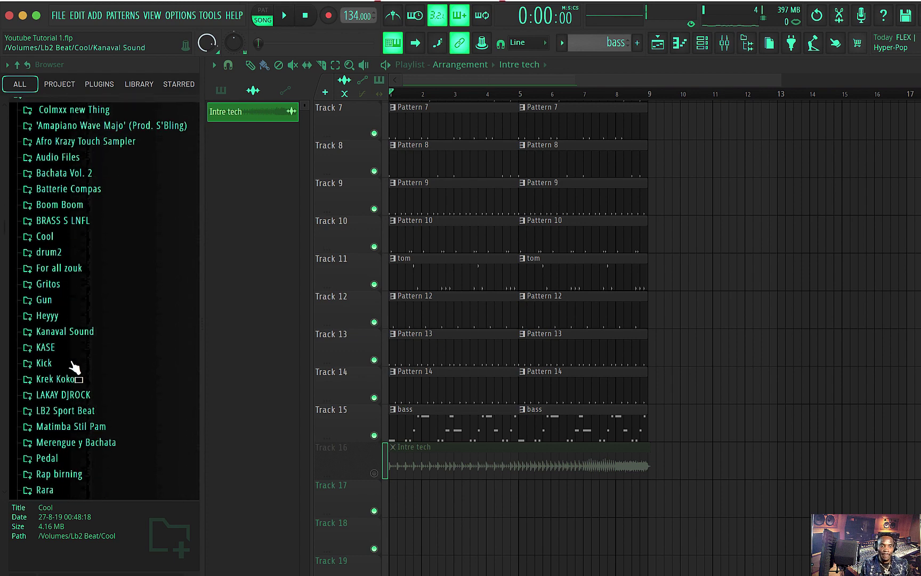
scroll(74, 367, down, 2)
click(70, 202)
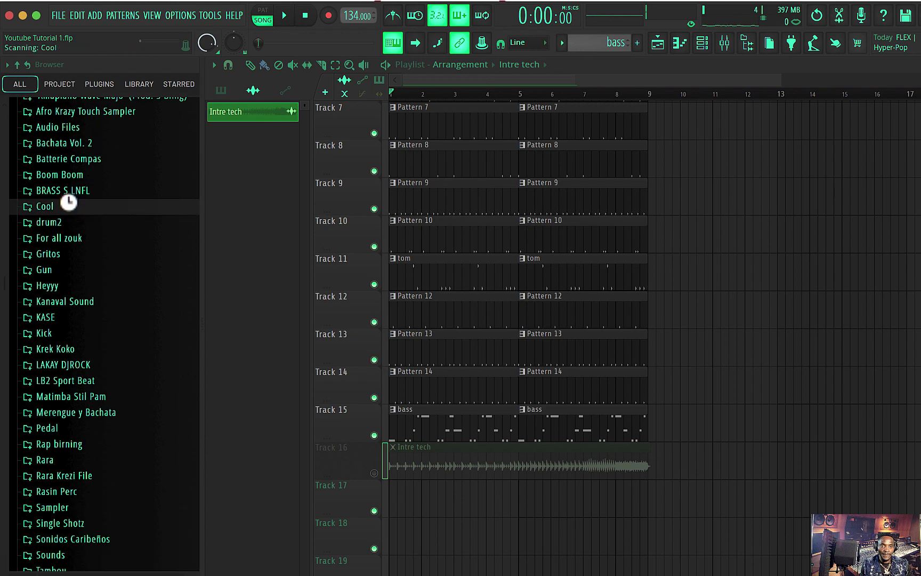
scroll(80, 245, down, 13)
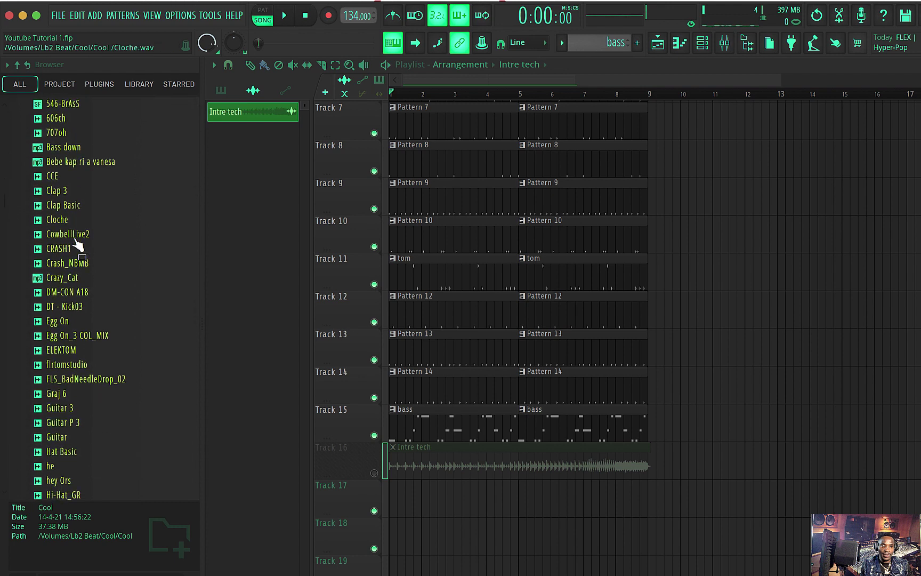
Audition the Guitar P 3 and Guitar 3 samples and load Guitar 3 into a new channel.
click(60, 309)
click(68, 324)
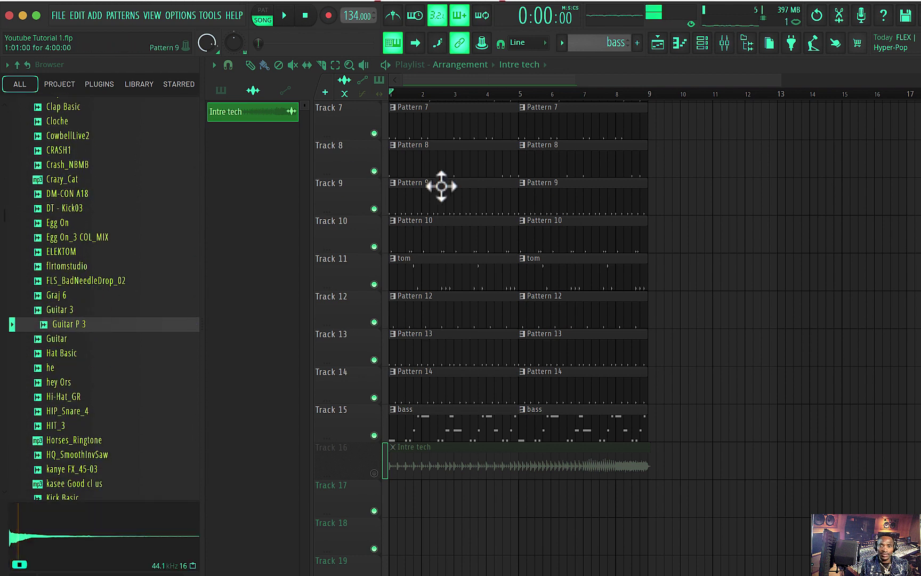
click(702, 43)
click(53, 309)
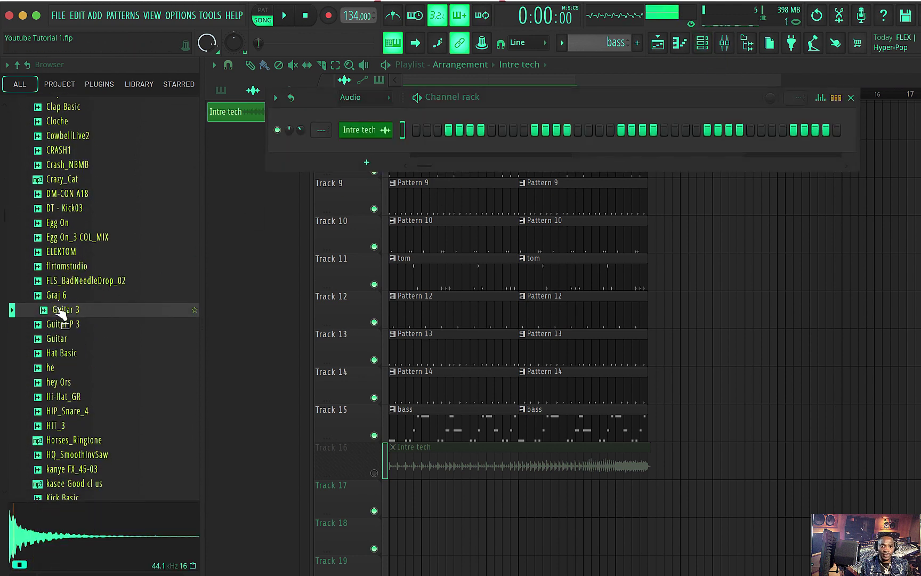
right_click(57, 310)
click(117, 329)
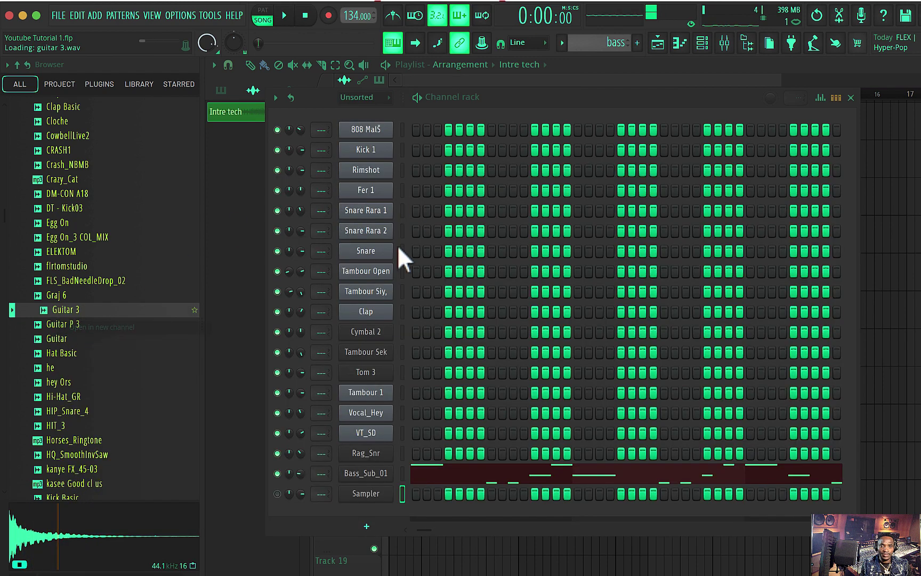
Enable the Guitar 3 channel's volume envelope and reduce its attack to the minimum.
click(387, 494)
click(289, 154)
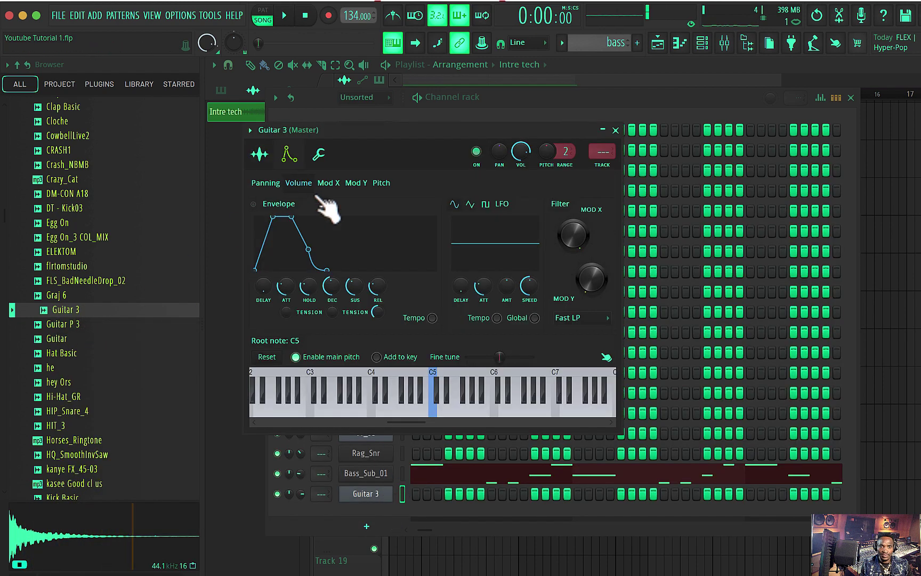
mouse_move(291, 290)
mouse_down()
mouse_move(292, 283)
mouse_move(283, 290)
mouse_up()
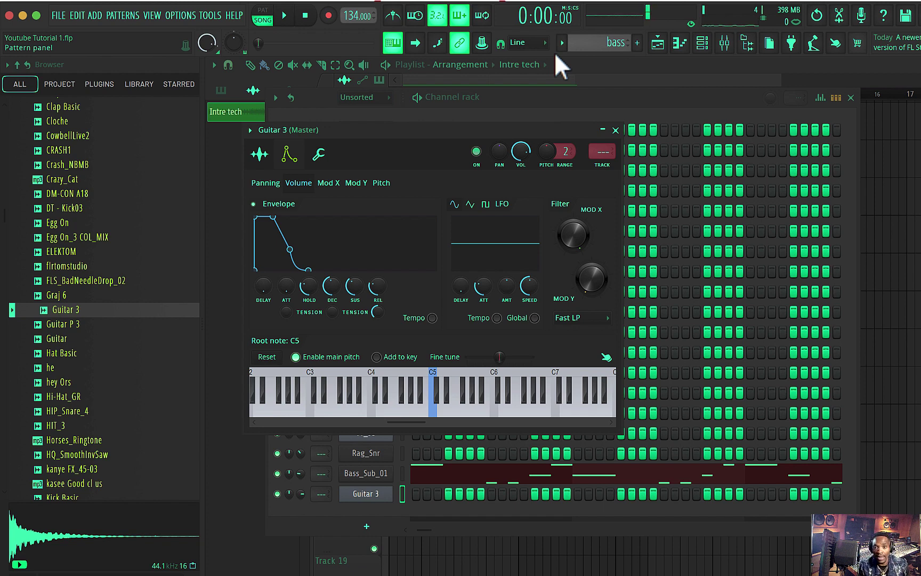
Switch playback to pattern mode, select Pattern 1 and play it with the channel rack shown.
click(695, 78)
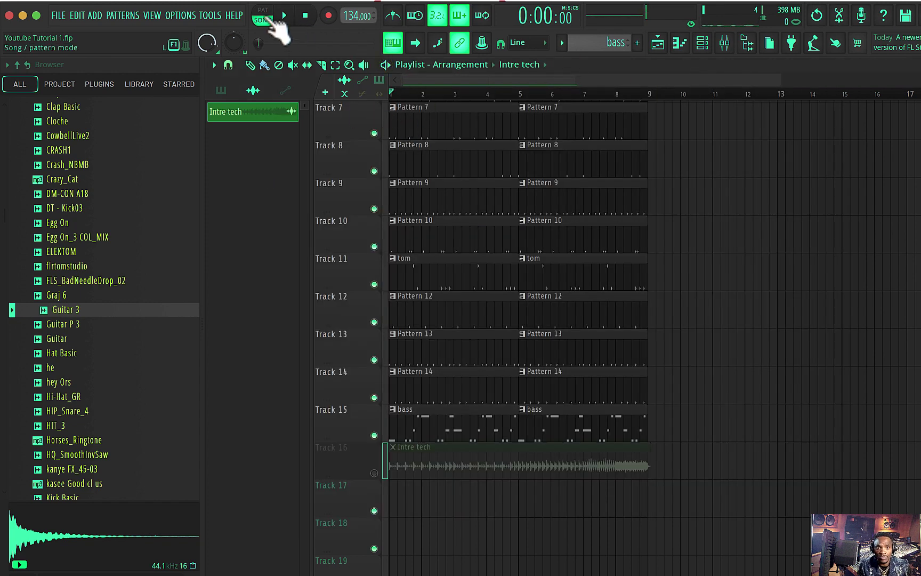
click(268, 18)
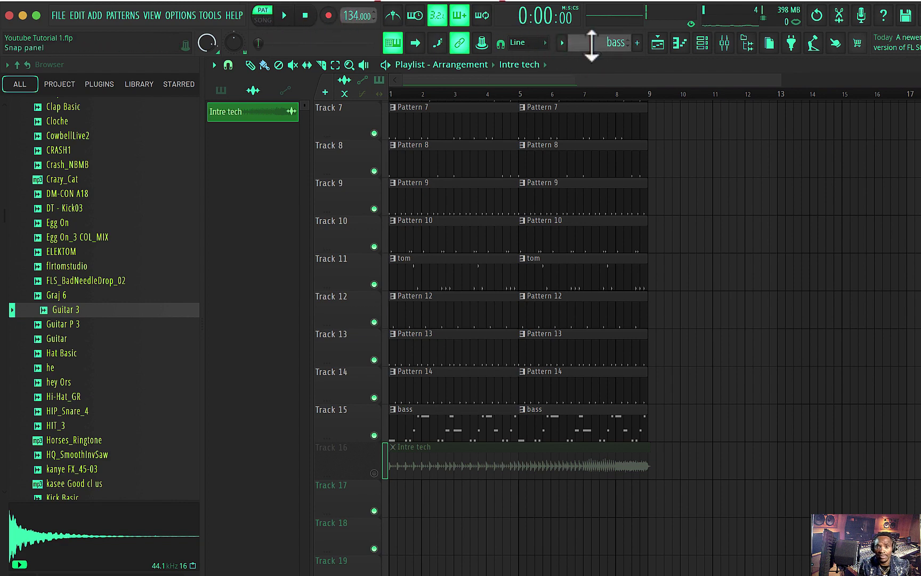
drag(594, 39, 594, 306)
click(284, 15)
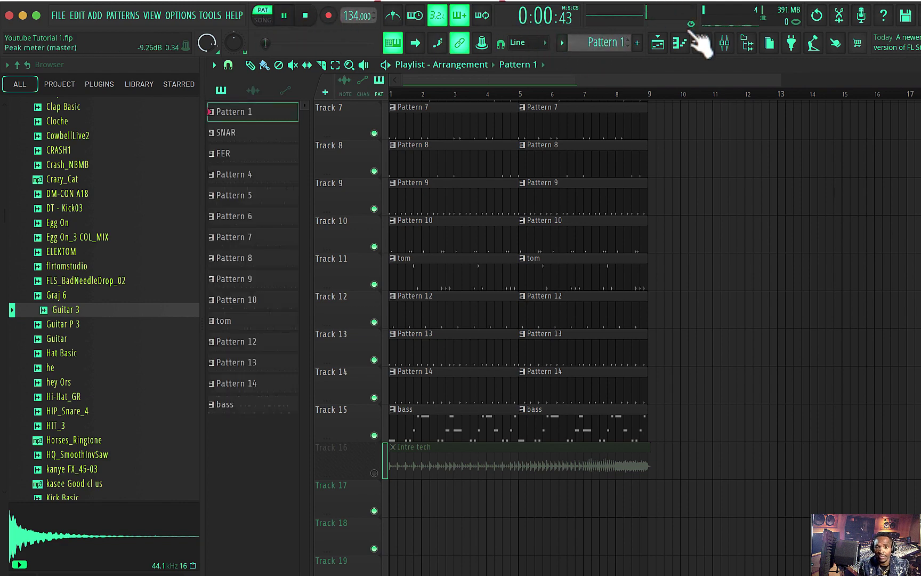
click(703, 43)
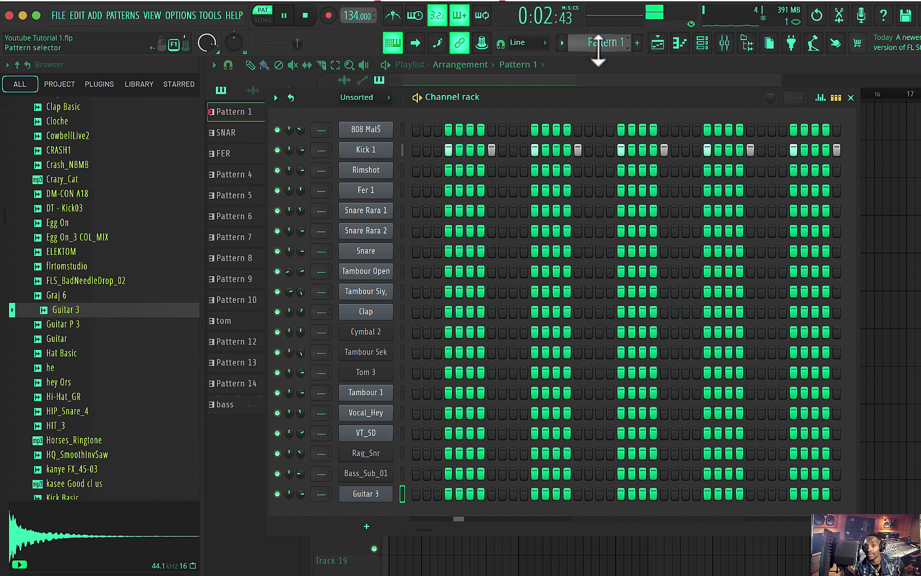
Audition the remaining patterns one by one from SNAR through bass, and return playback to song mode.
drag(599, 48, 600, 68)
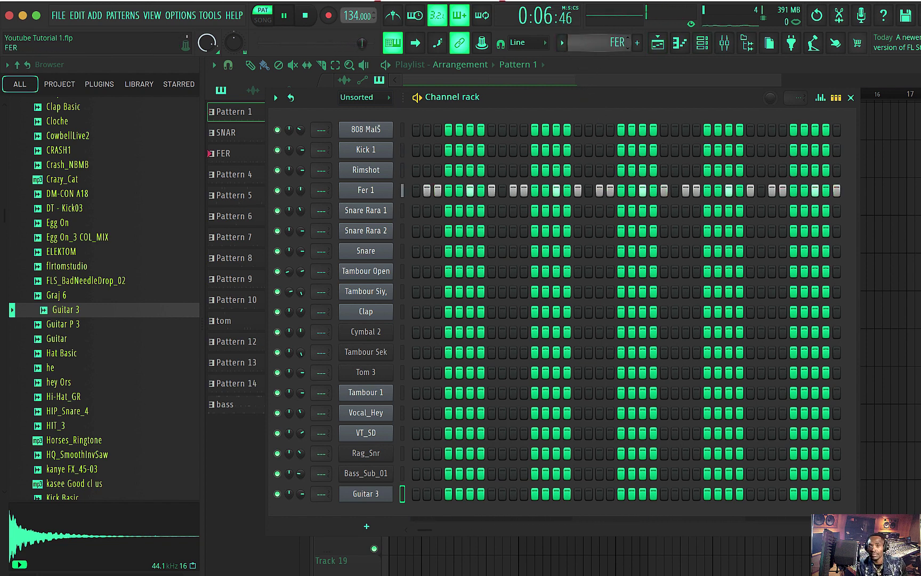
drag(600, 68, 600, 88)
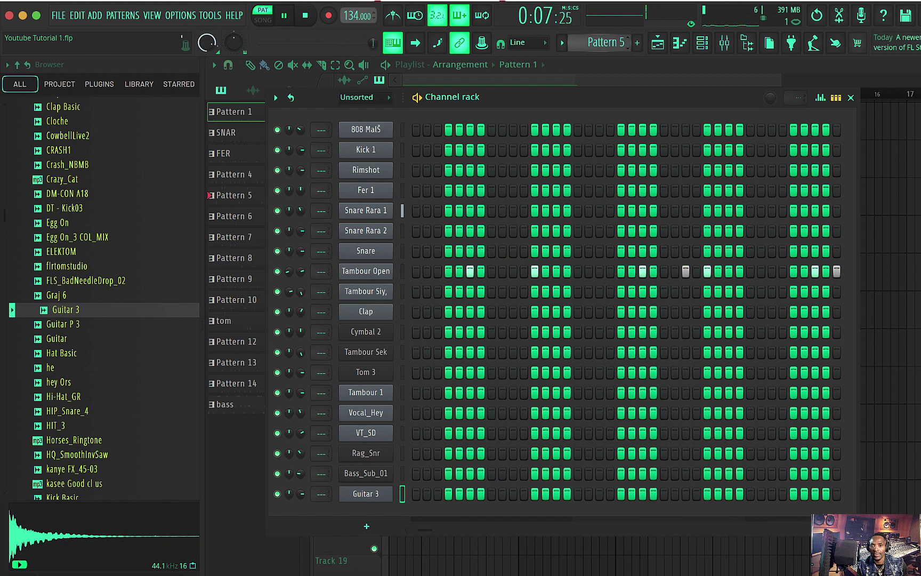
key(Right)
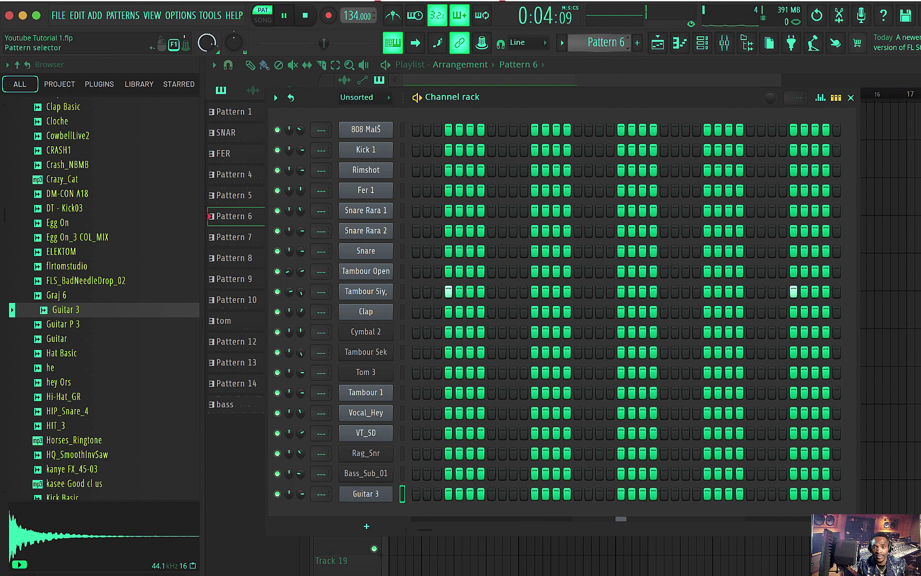
mouse_move(600, 43)
mouse_down()
mouse_move(600, 52)
mouse_move(600, 33)
mouse_up()
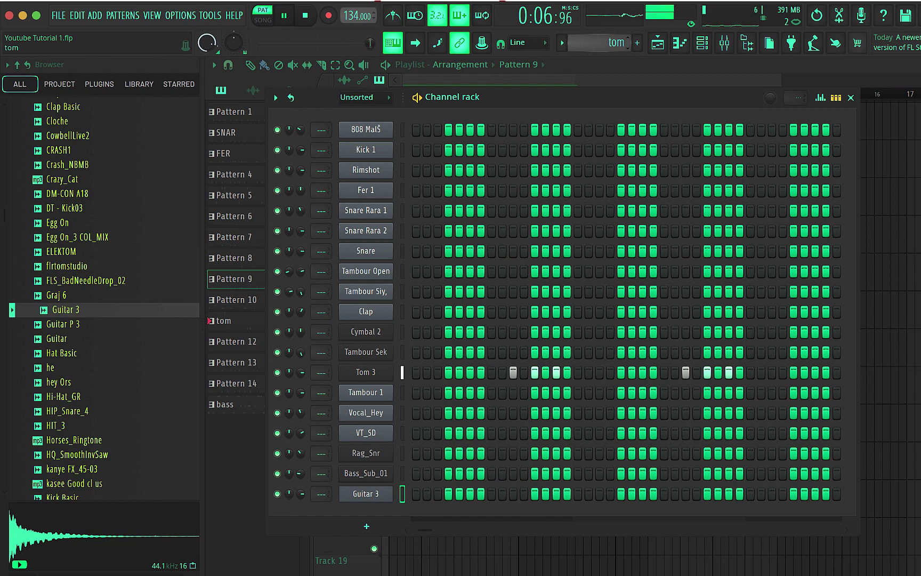
drag(600, 42, 600, 22)
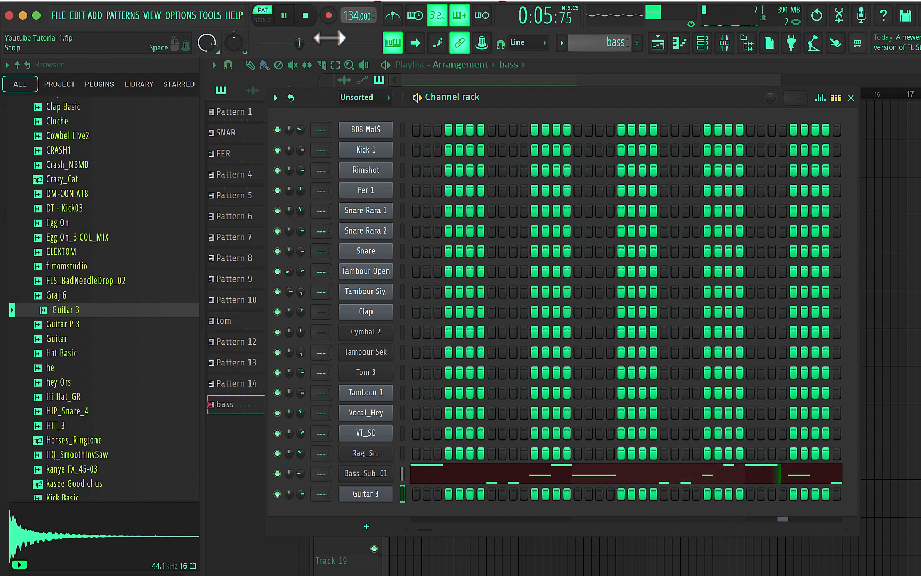
click(262, 21)
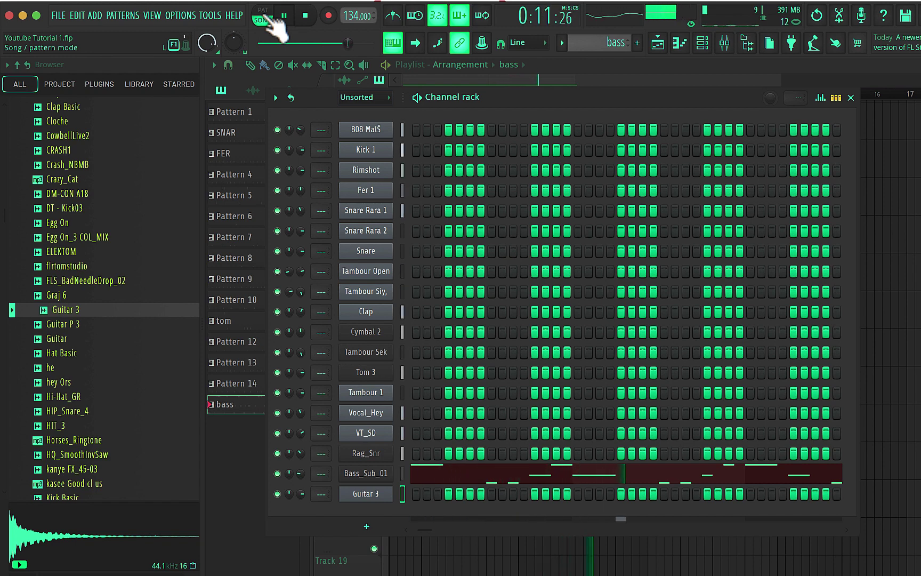
Slice the Intre tech clip on Track 16 at the start of bar 9 and delete the leftover tail.
click(659, 43)
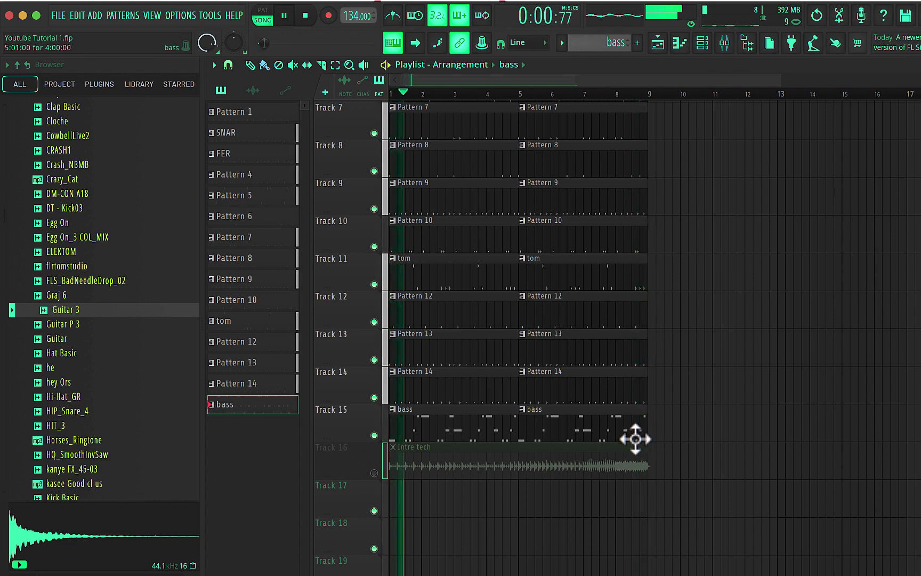
drag(781, 74, 462, 80)
scroll(593, 109, right, 10)
scroll(614, 124, left, 5)
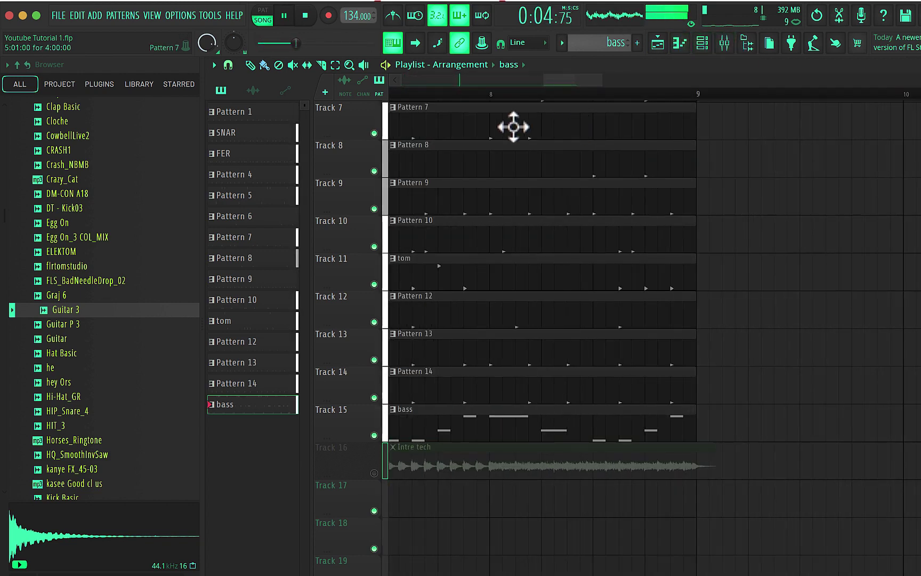
click(321, 65)
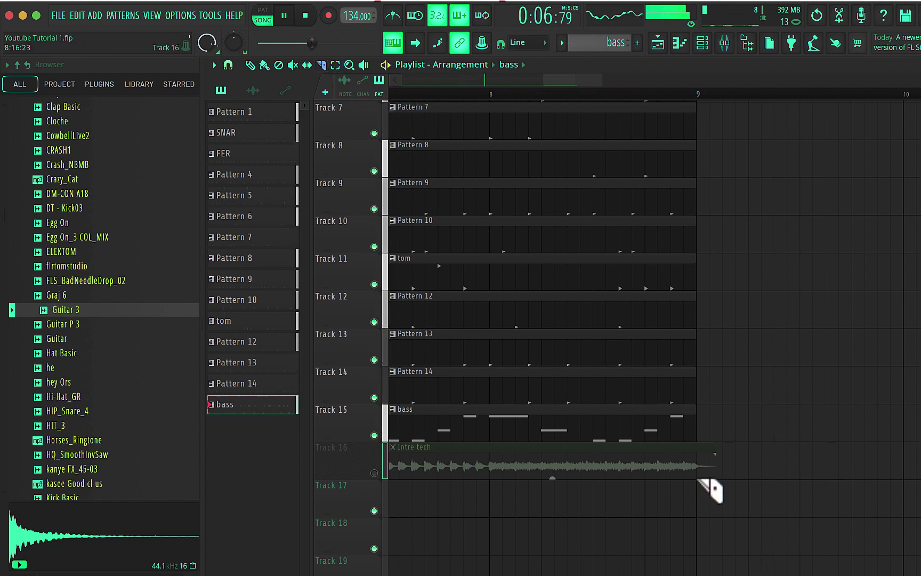
drag(698, 478, 700, 449)
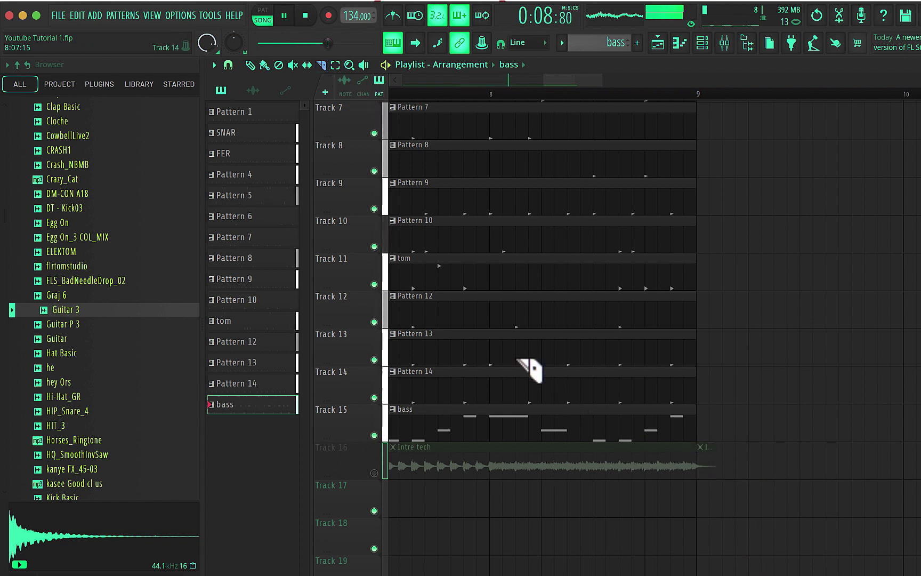
click(250, 65)
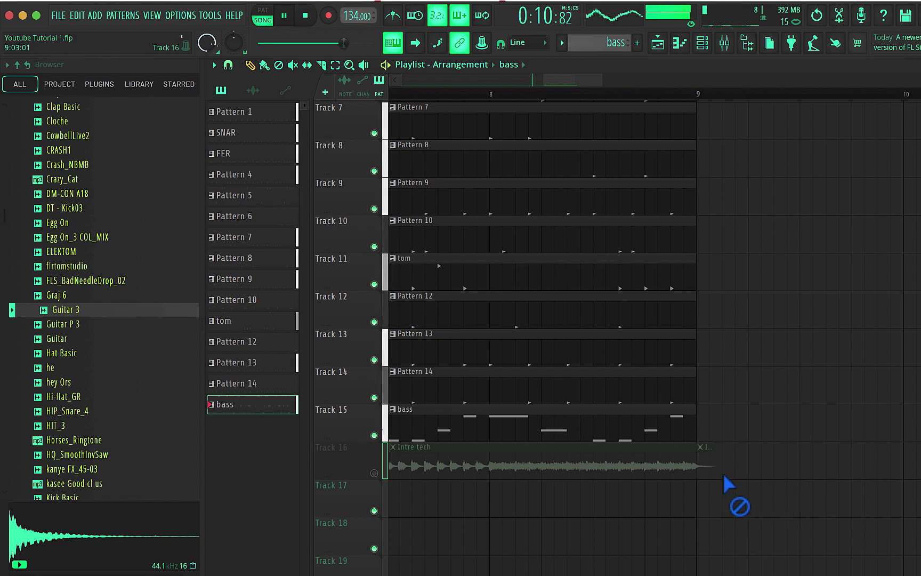
right_click(707, 464)
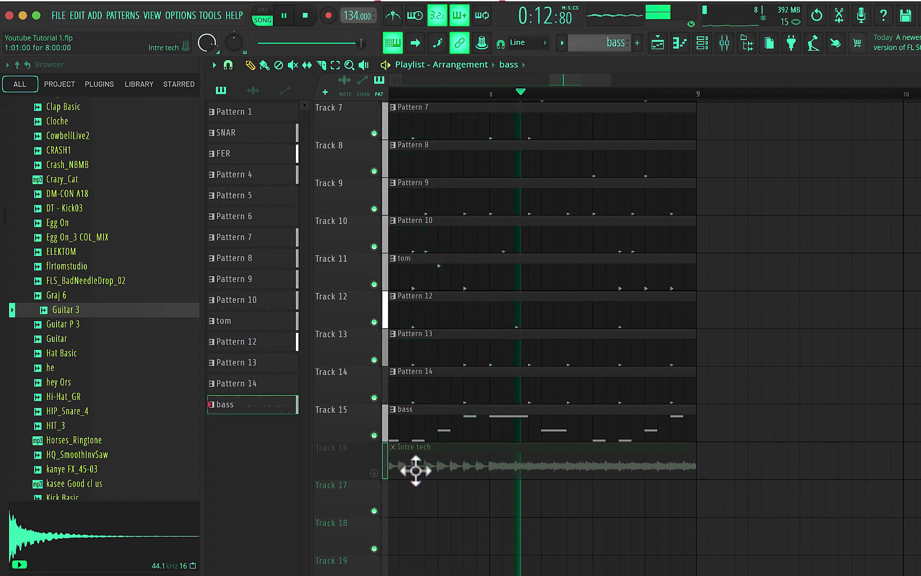
Unmute Track 16 and lower the Intre tech clip's channel volume to about 27%.
click(375, 473)
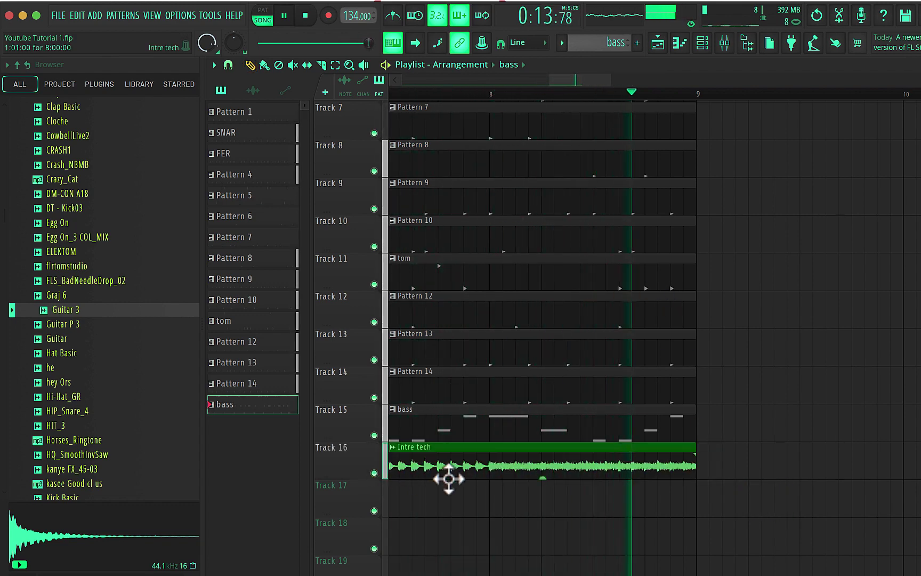
double_click(539, 469)
drag(505, 138, 505, 160)
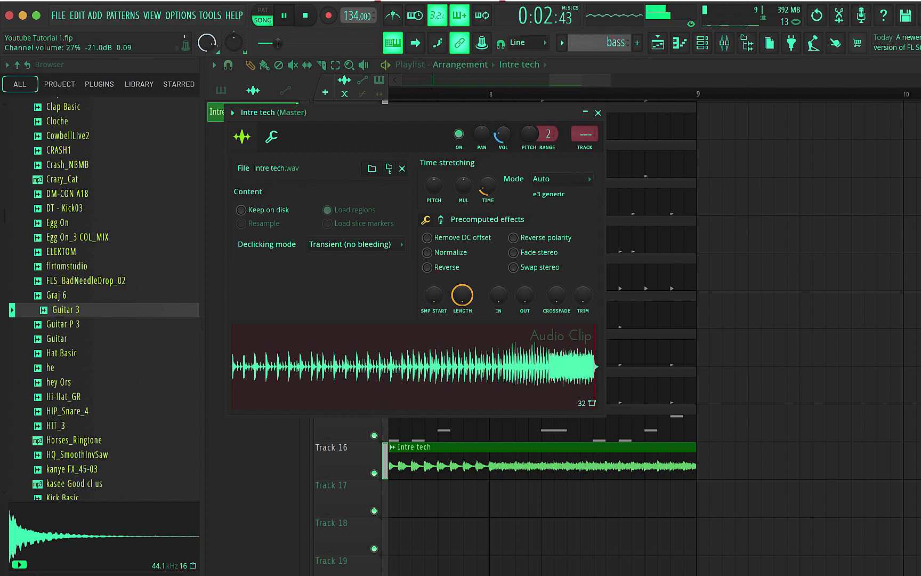
Show all eight bars of the arrangement from the first track down and mute Track 1.
drag(550, 80, 402, 82)
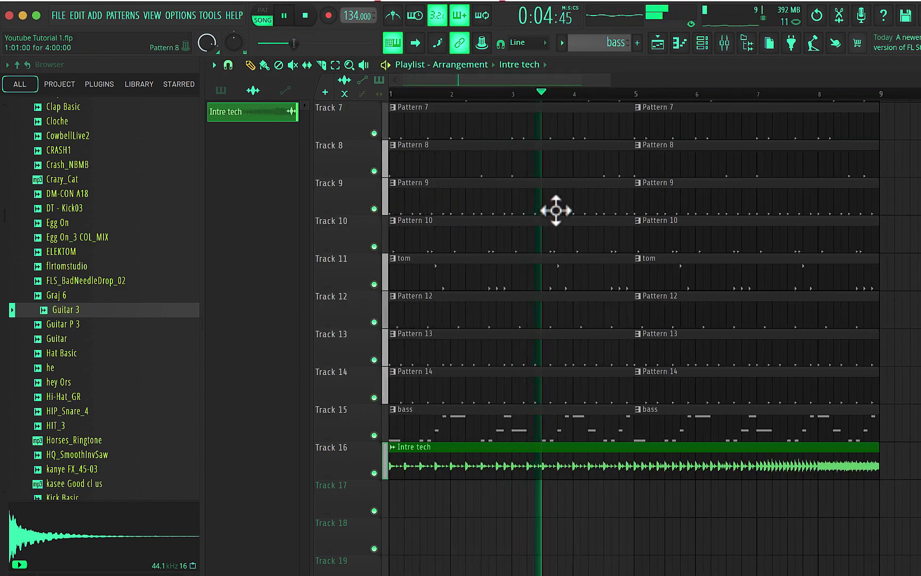
scroll(554, 214, up, 6)
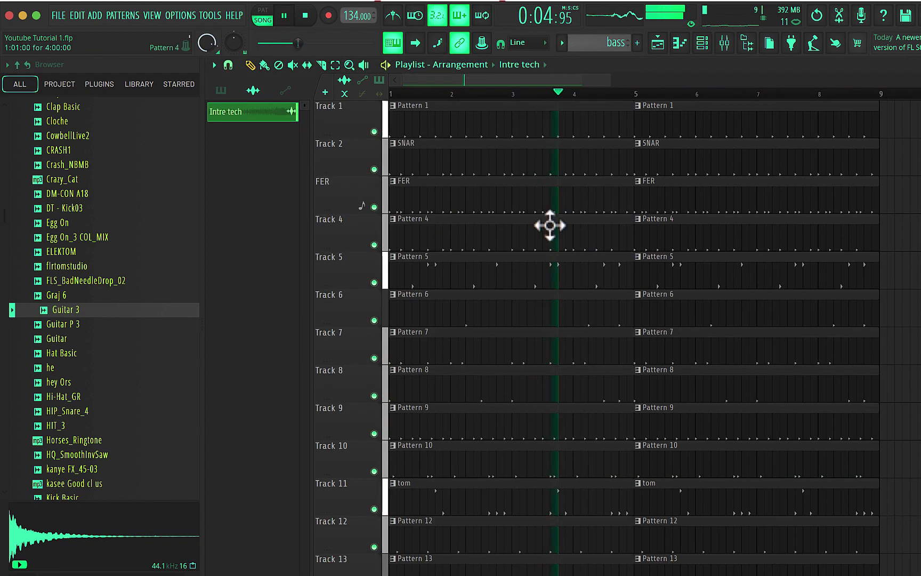
click(375, 131)
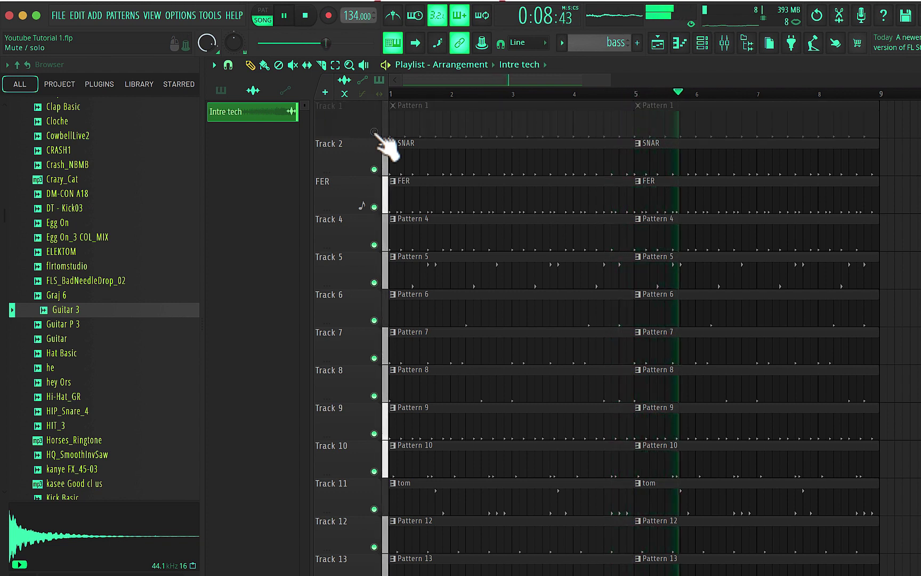